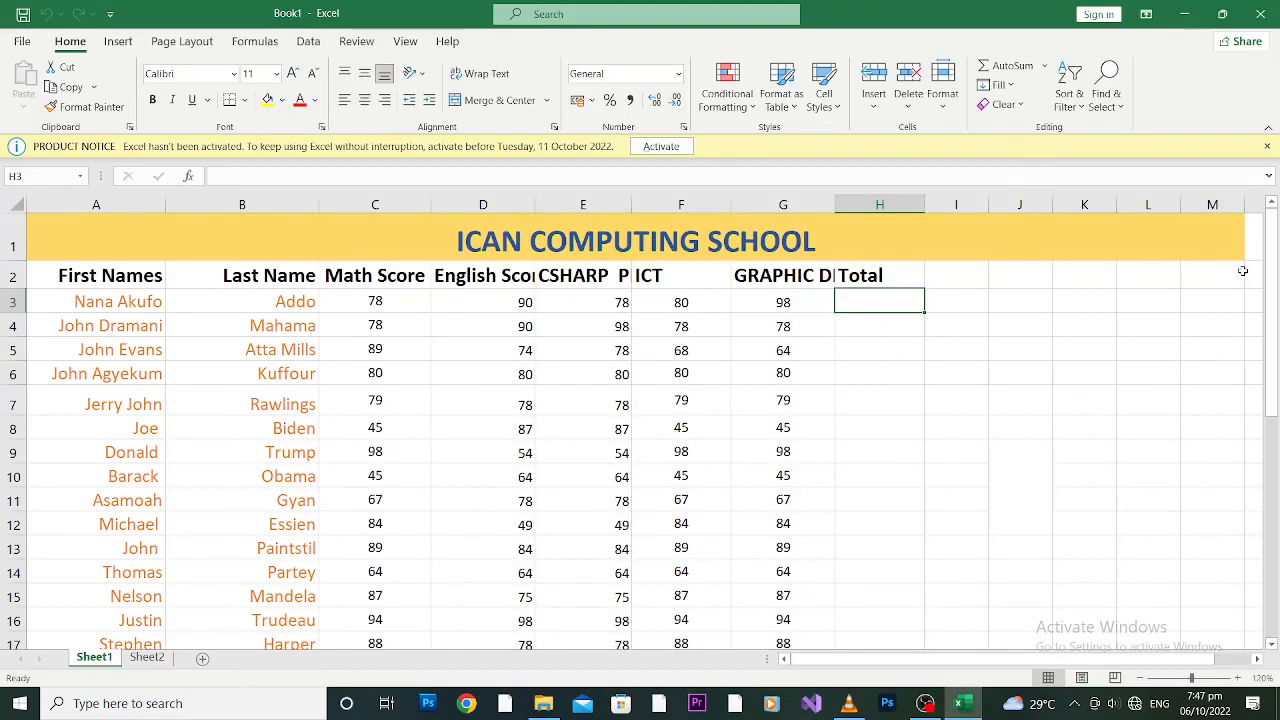
Step: Review Donald's five subject scores in C9 through G9
key(XF86AudioLowerVolume)
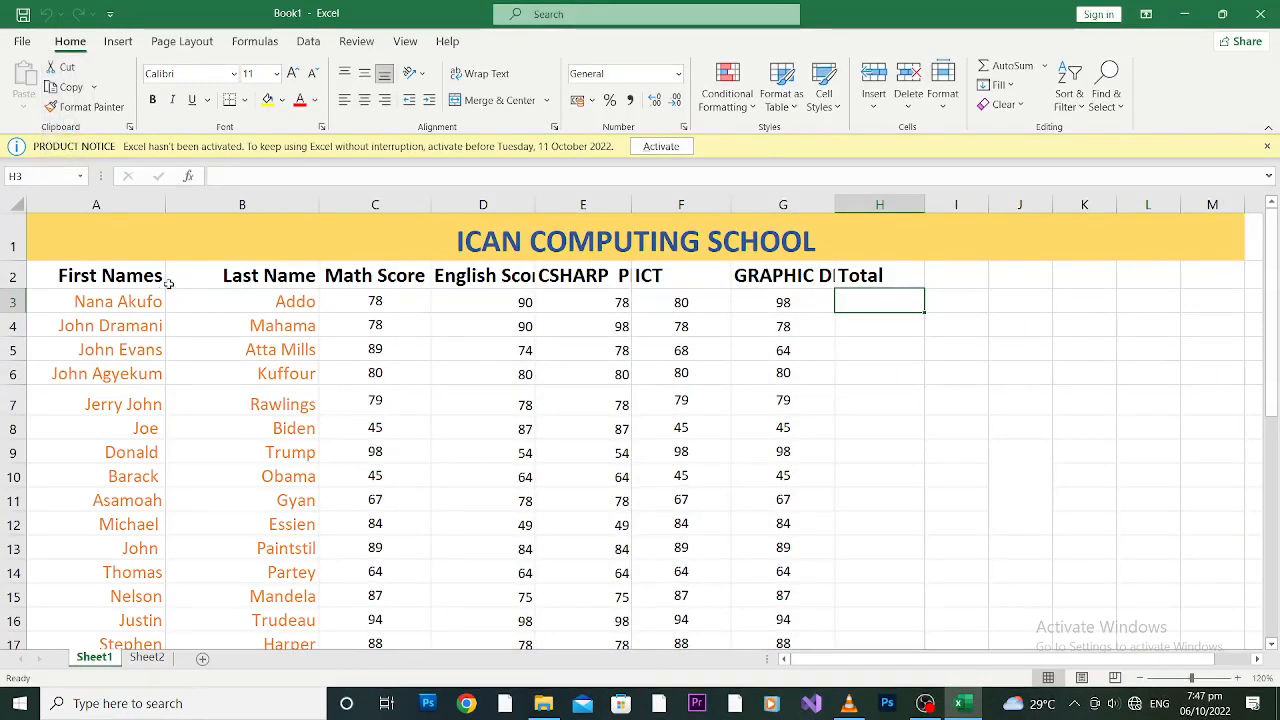
drag(1274, 258, 1274, 258)
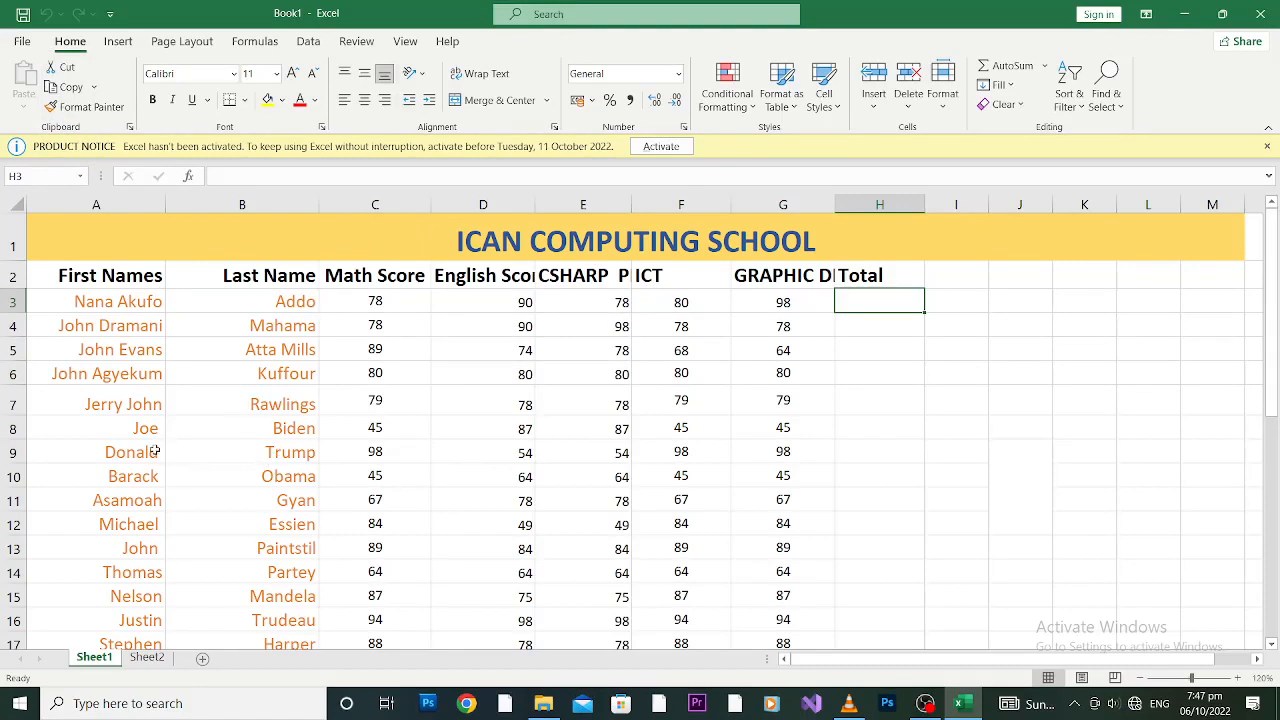
click(374, 452)
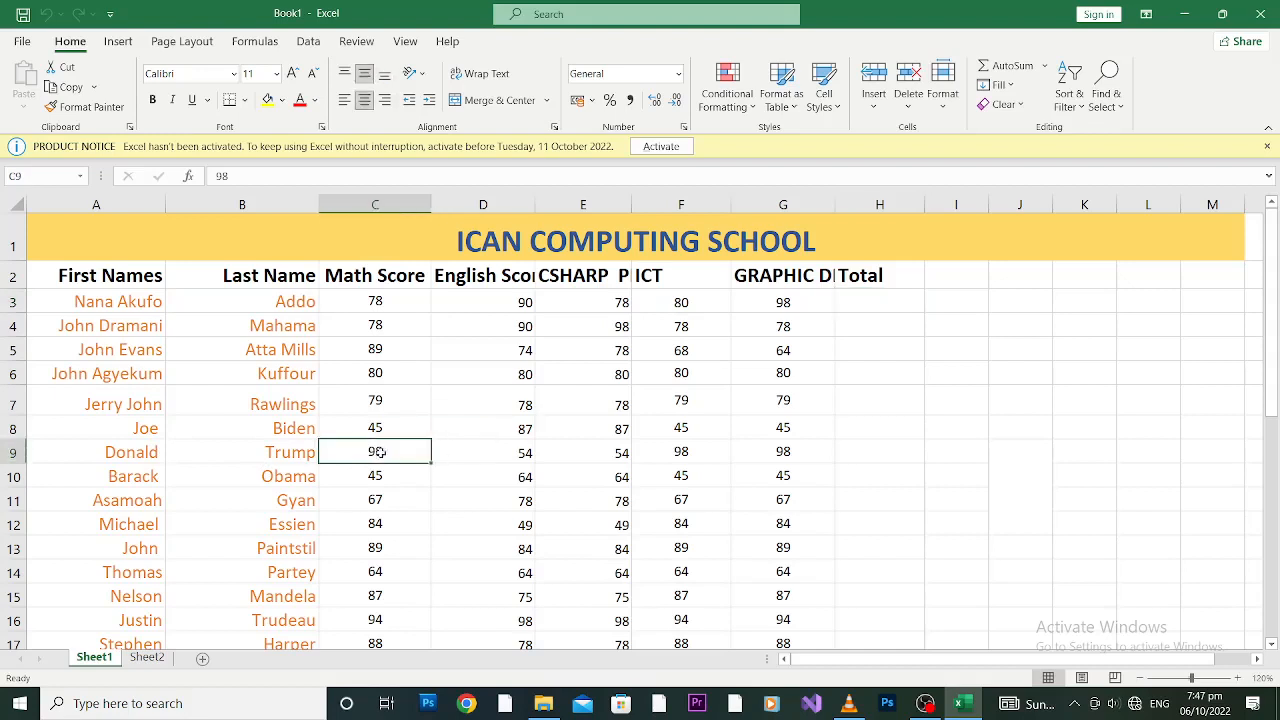
click(518, 455)
click(607, 457)
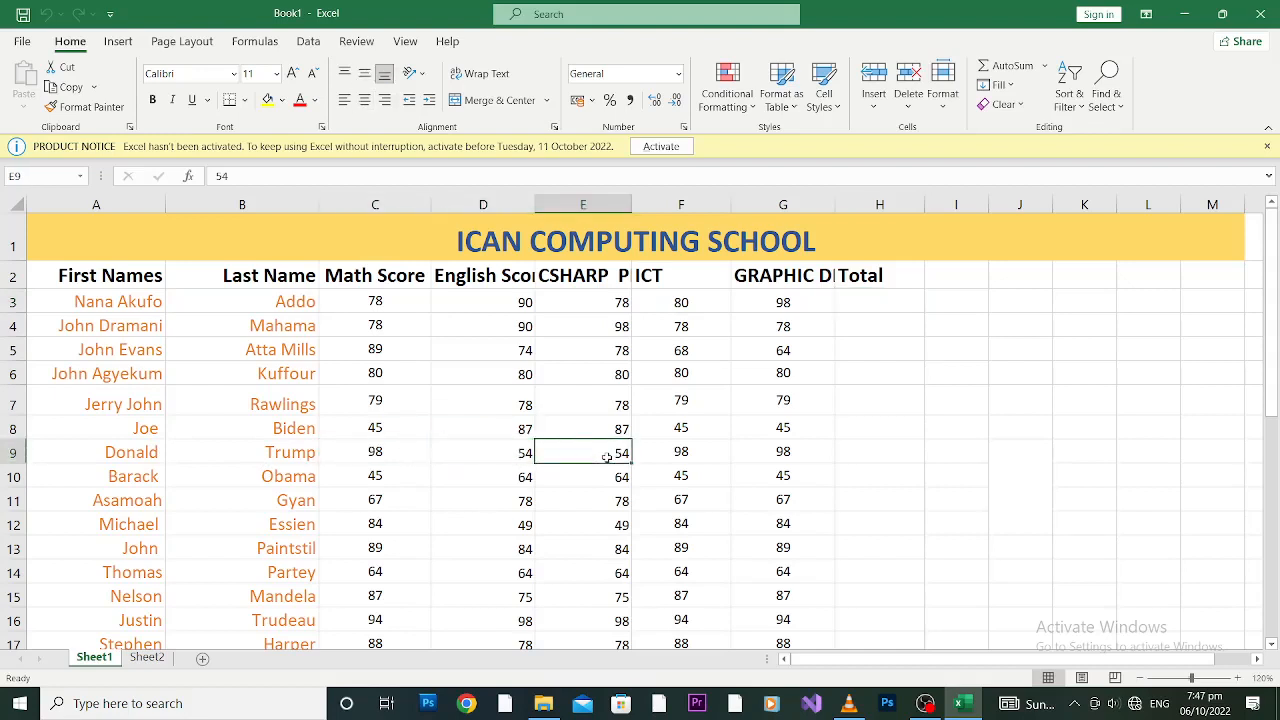
click(687, 455)
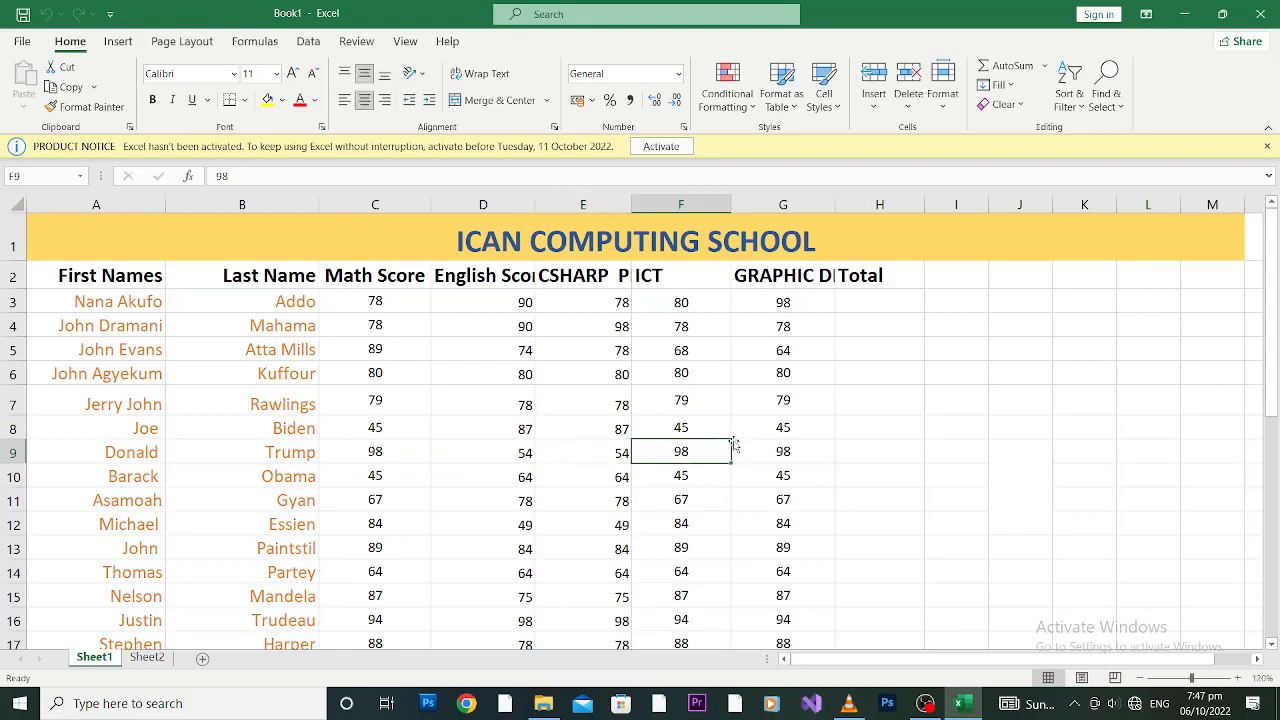
click(773, 457)
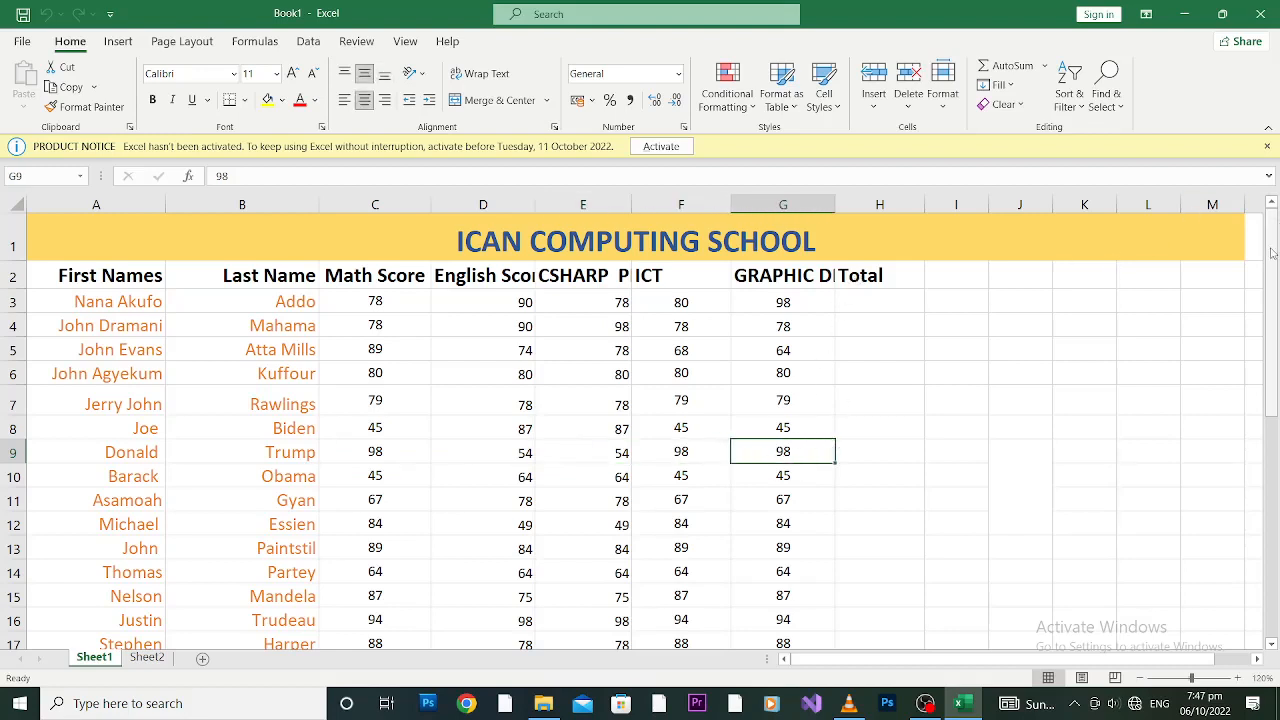
mouse_move(1272, 253)
mouse_down()
mouse_move(1277, 480)
mouse_move(1275, 228)
mouse_up()
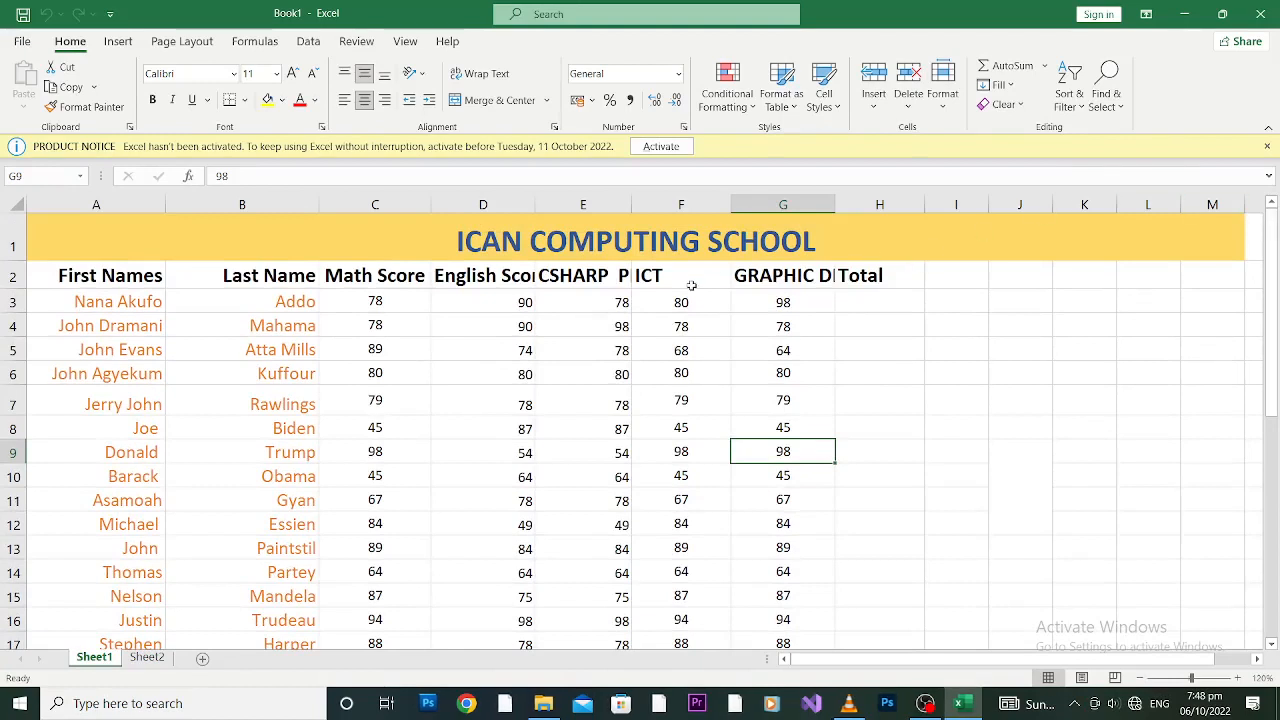
Step: Enter 78+90+78+80+98= as plain text in H3, then clear it
click(875, 302)
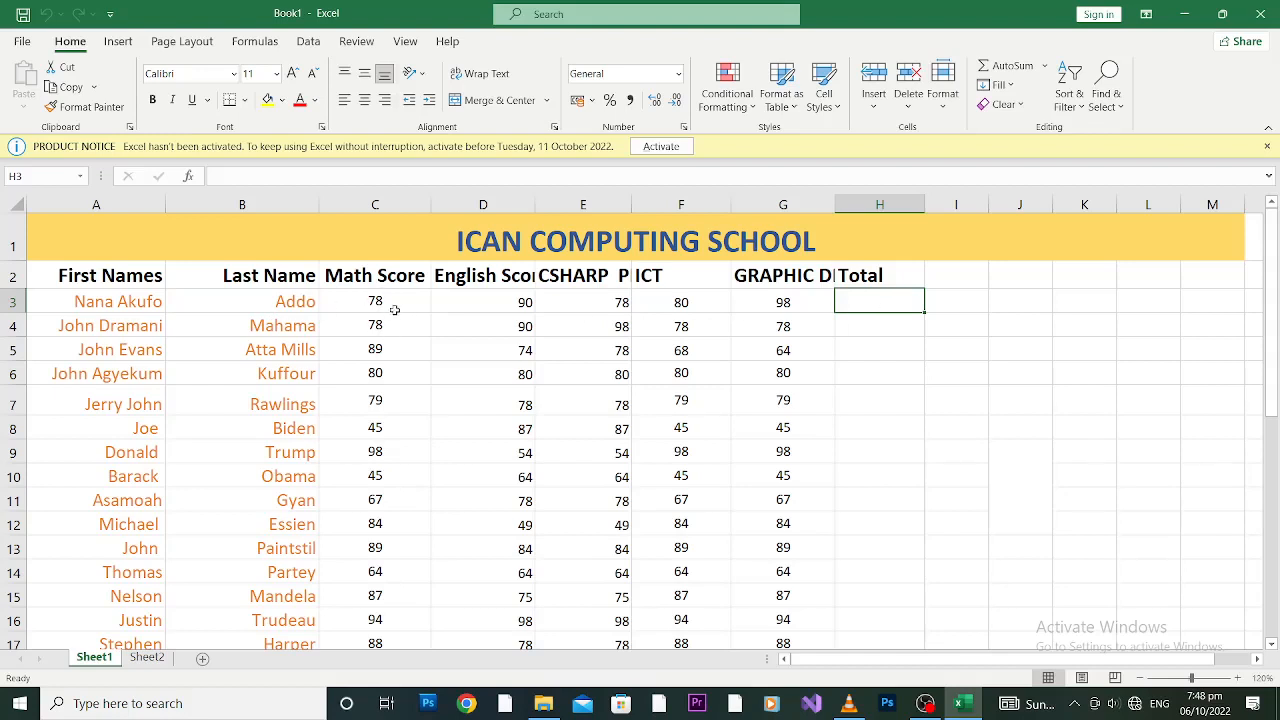
text(8)
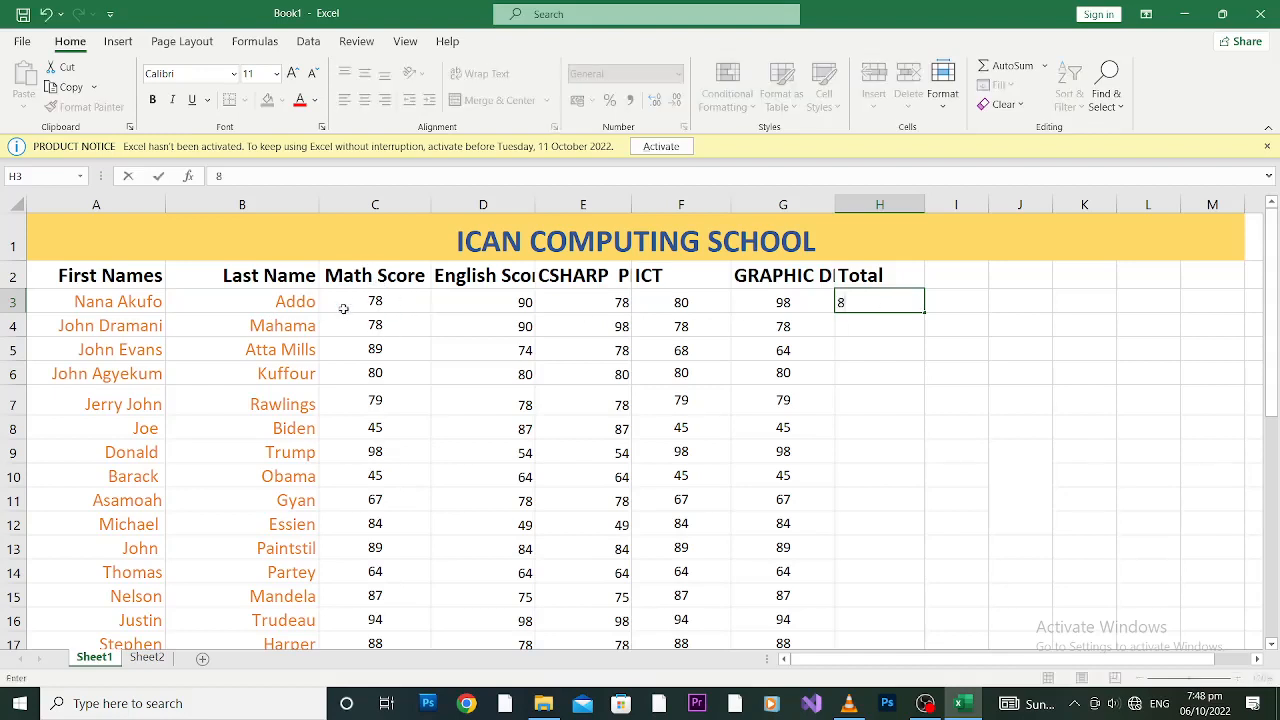
text(8)
key(BackSpace)
key(BackSpace)
text(78+90+78+)
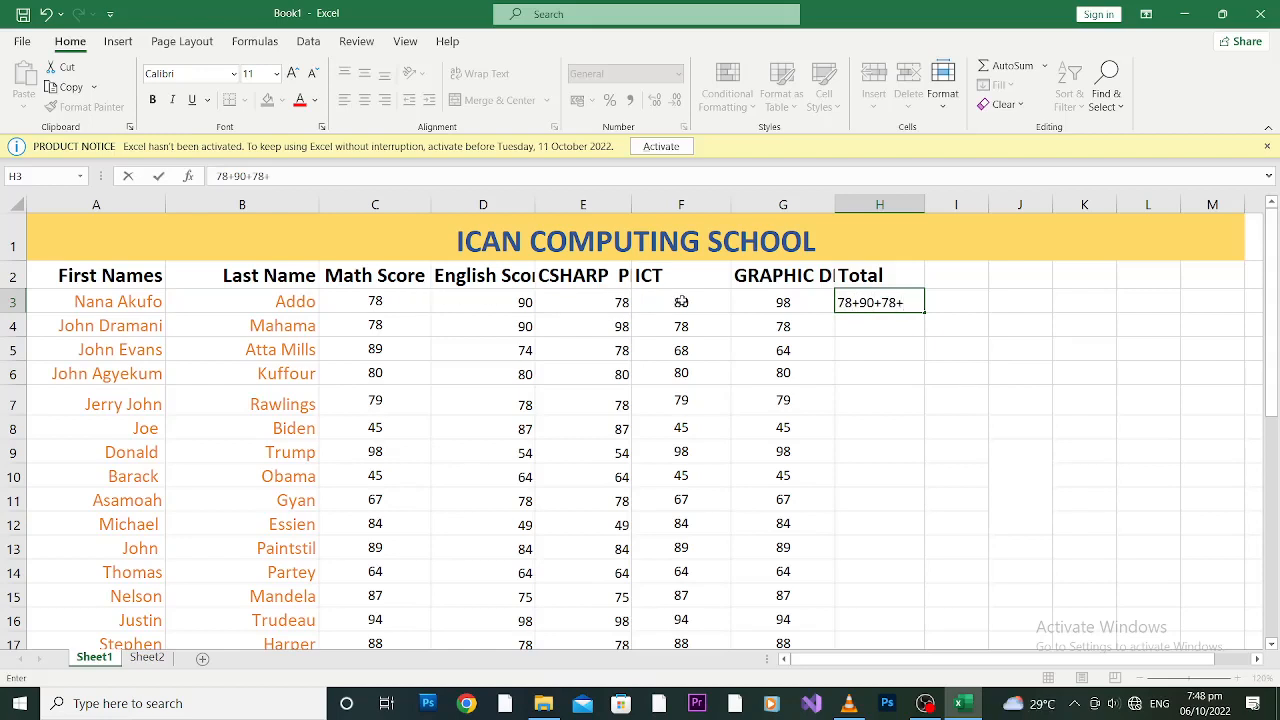
text(80+98=)
key(Return)
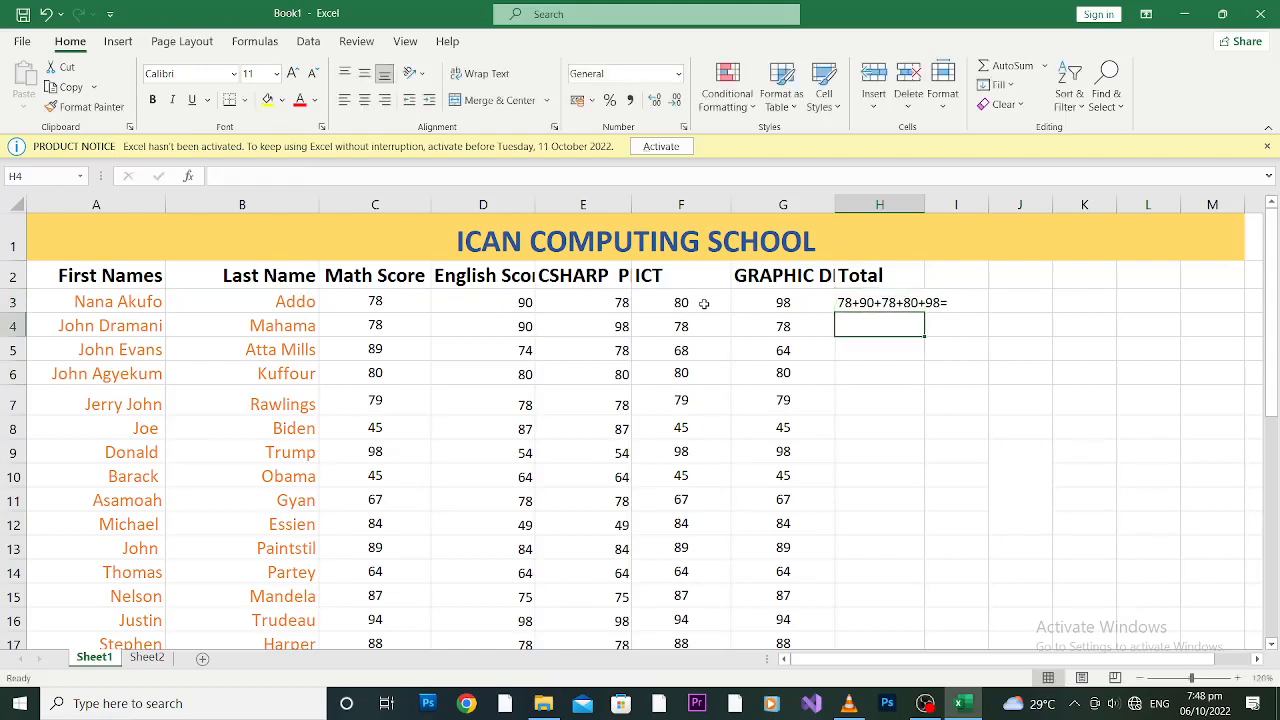
click(872, 298)
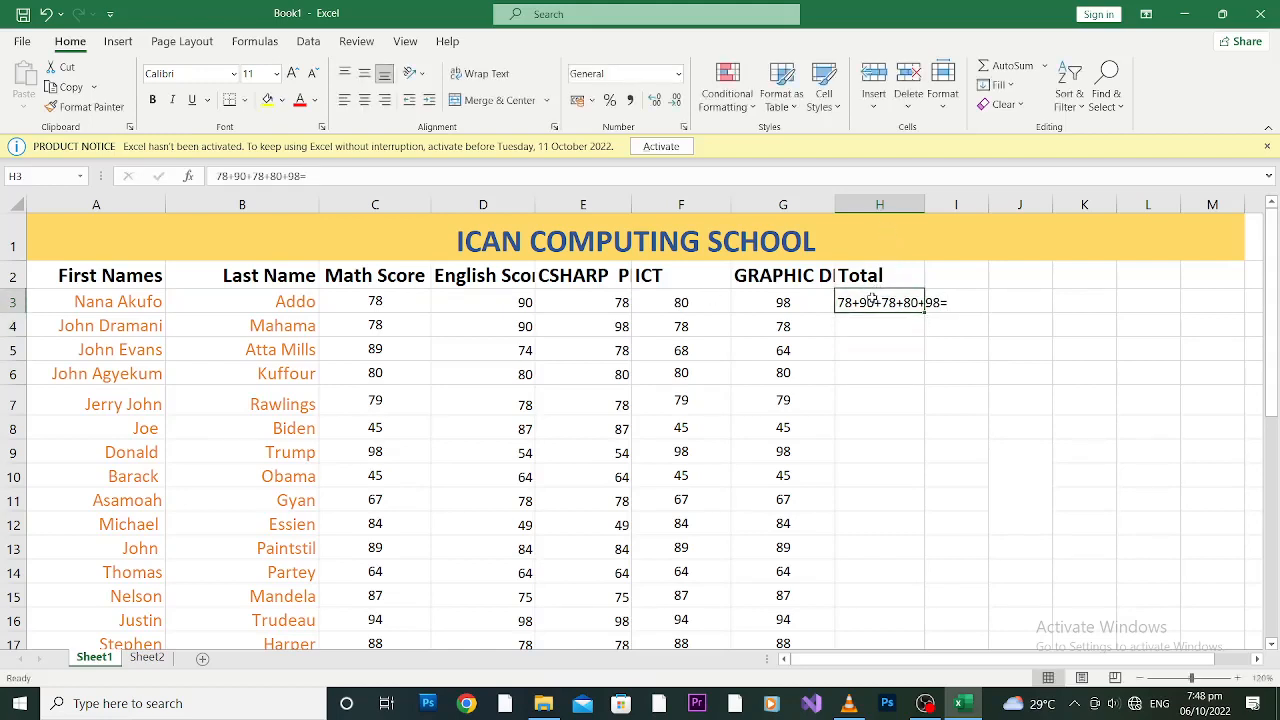
key(Delete)
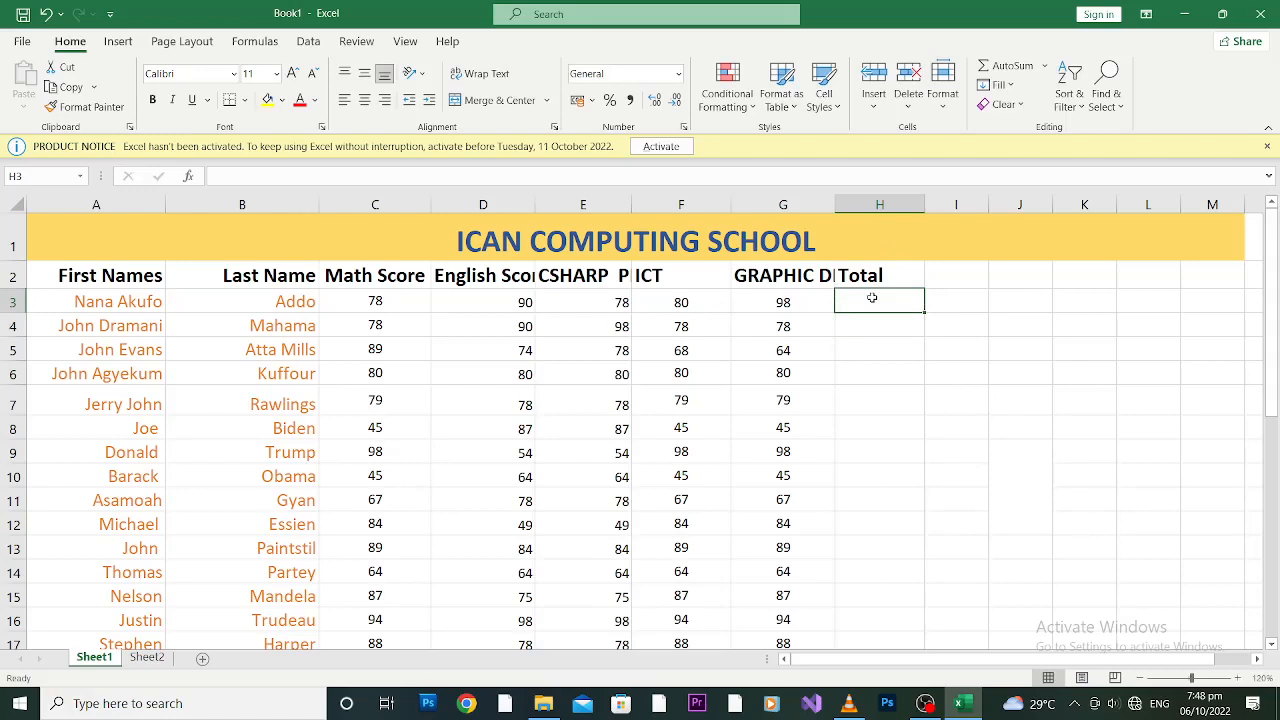
Step: Enter =78+90+78 in H3 and extend it to =78+90+78+80+98, giving 424, with 80 in H4
text(=)
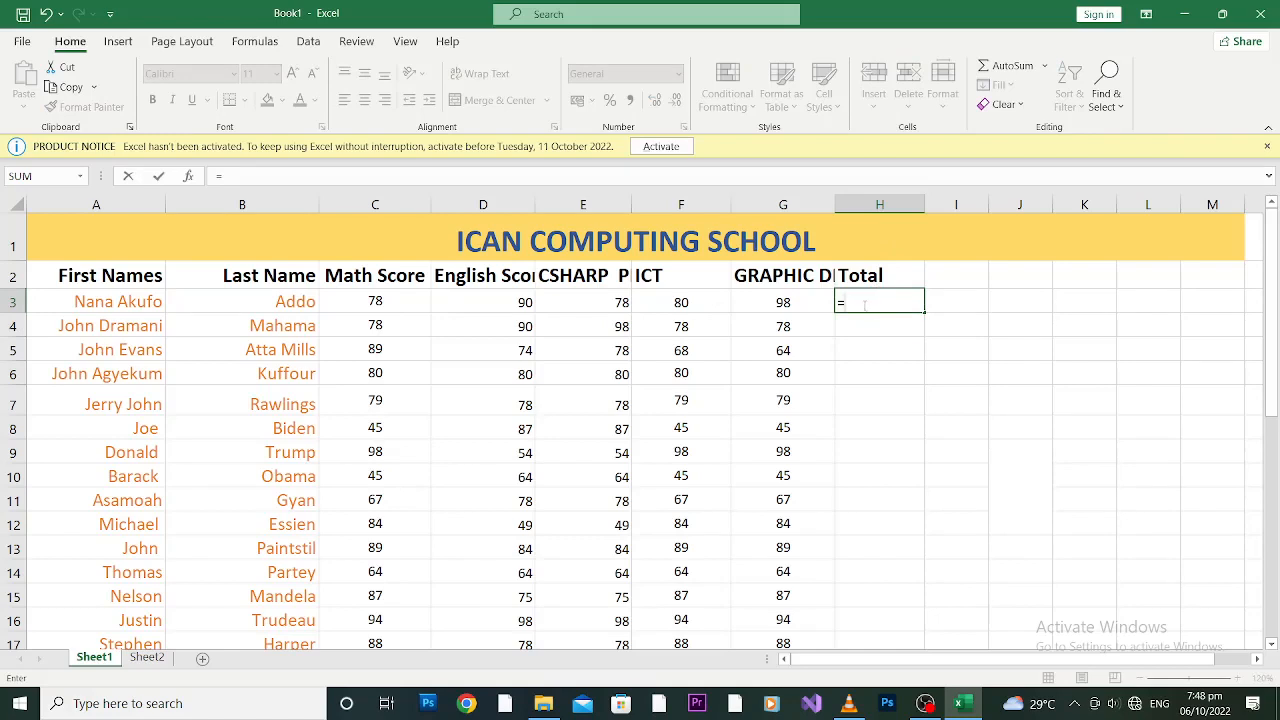
text(78+90+78)
key(Return)
text(80)
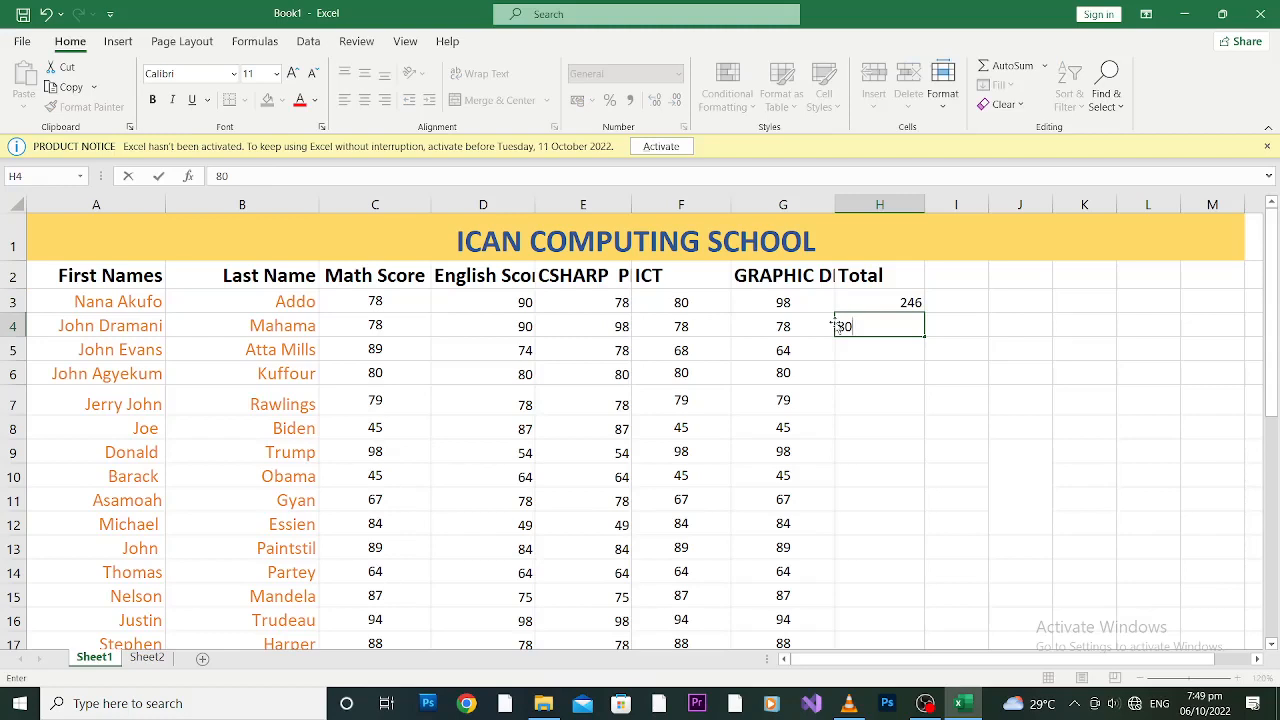
click(842, 302)
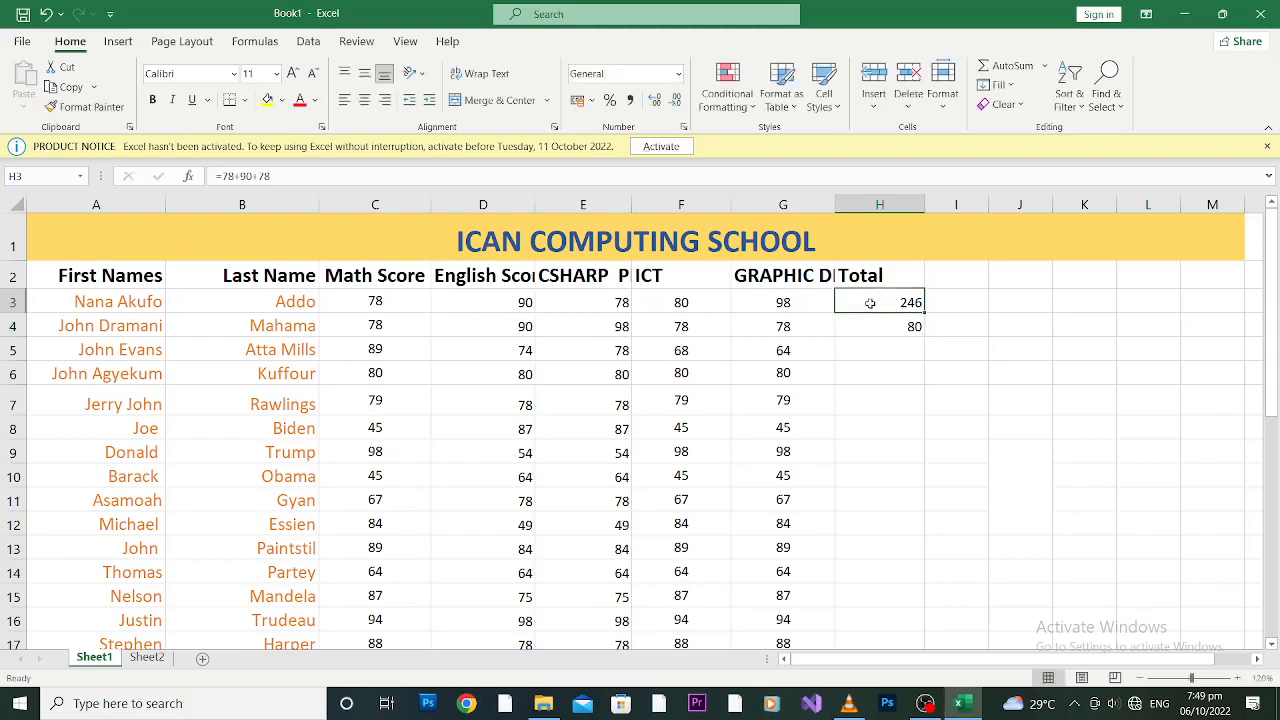
click(307, 176)
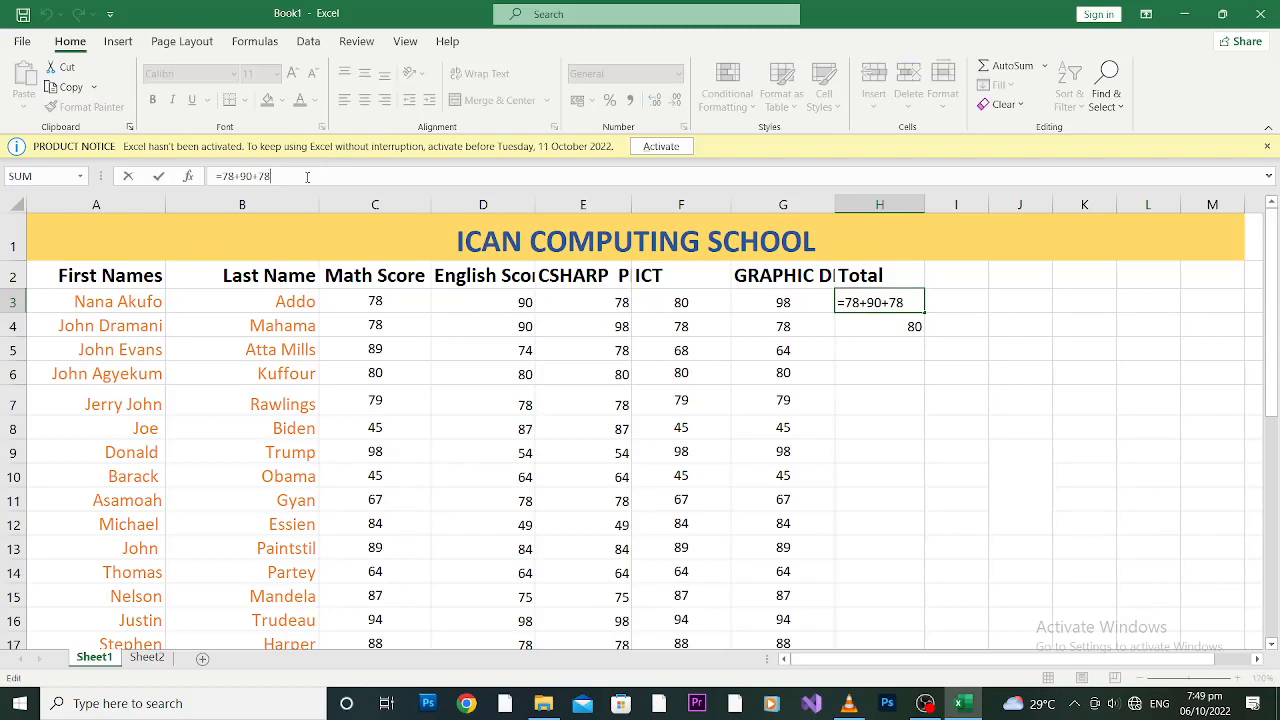
text(80)
key(BackSpace)
key(BackSpace)
text(++98)
key(Left)
text(80)
key(Return)
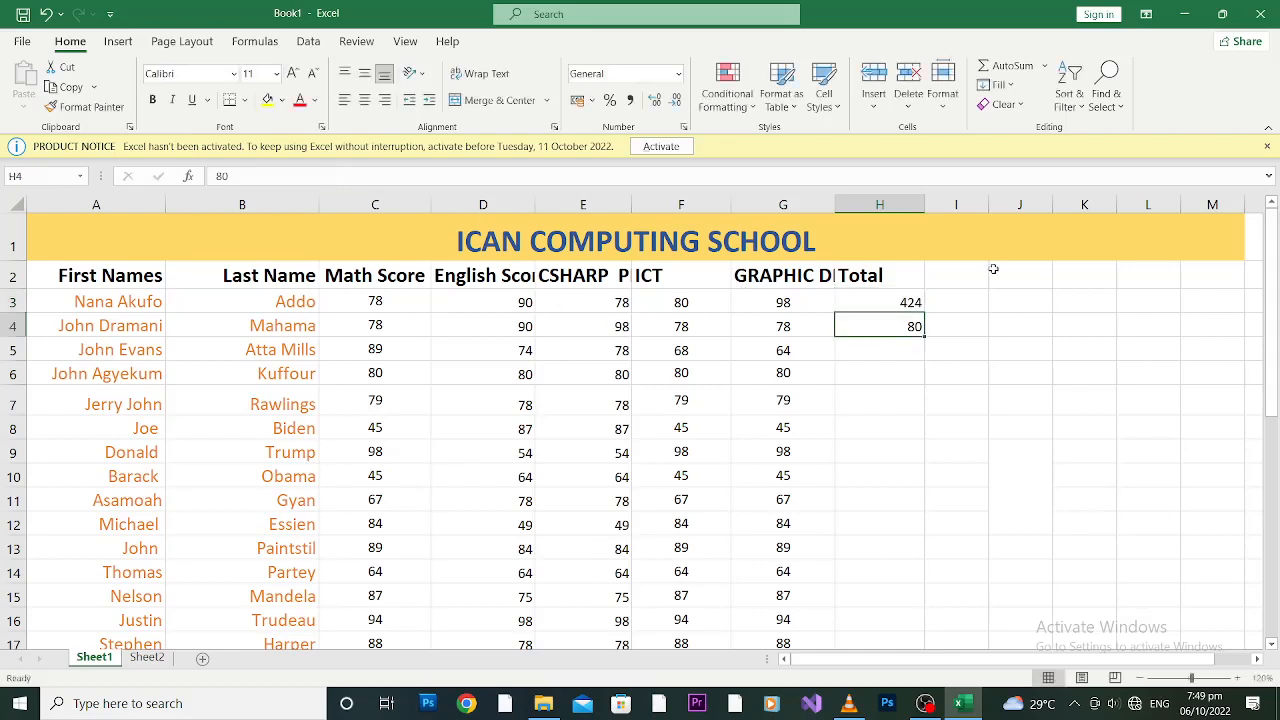
click(888, 298)
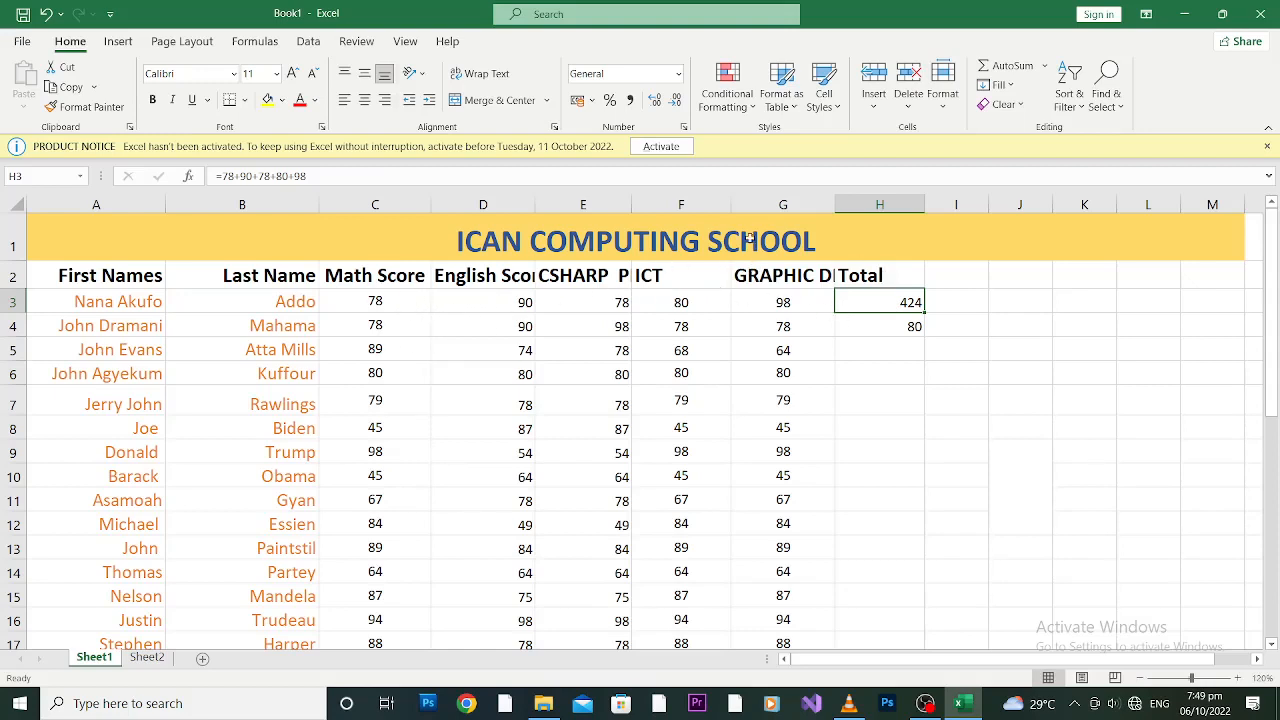
click(329, 177)
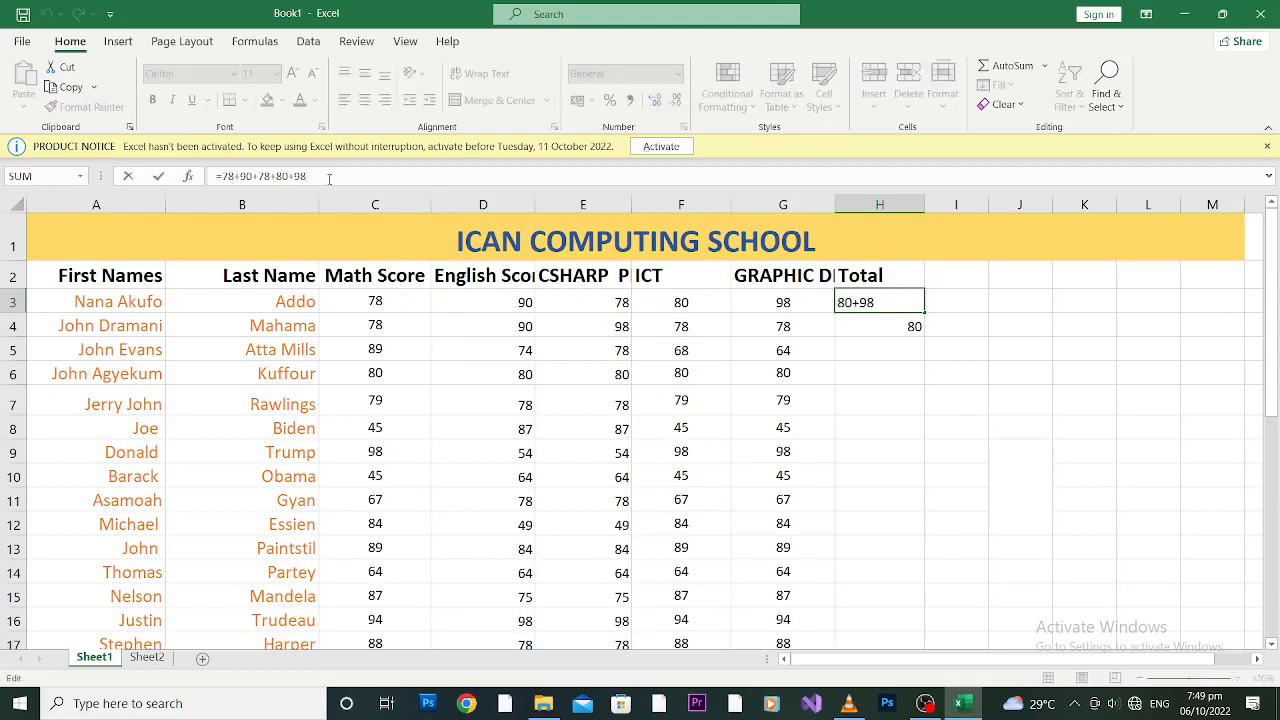
drag(329, 177, 218, 170)
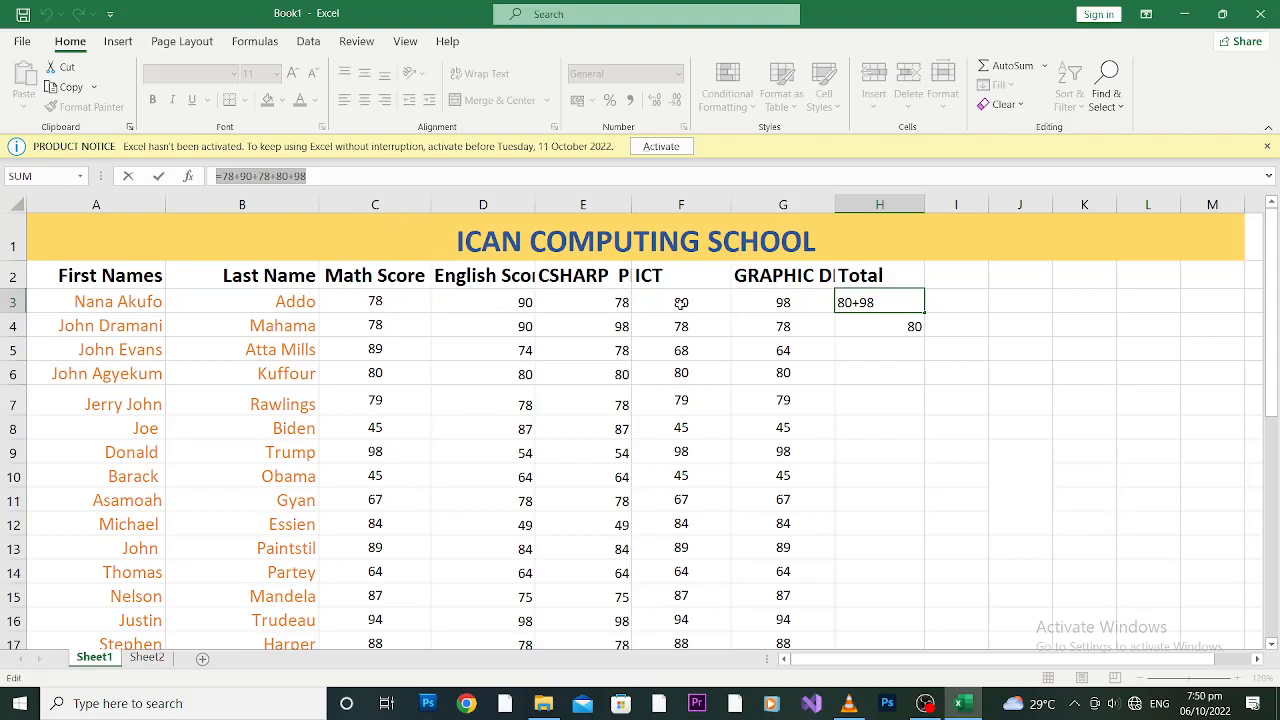
text(=)
click(375, 301)
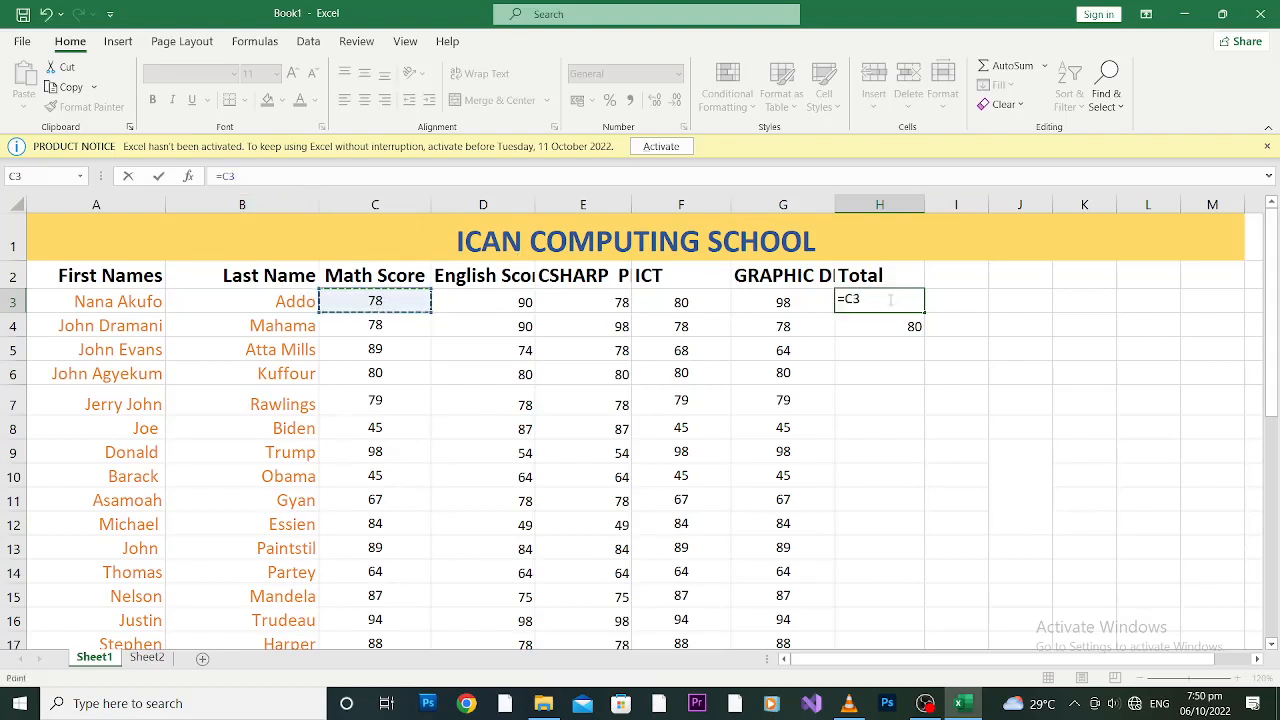
click(890, 300)
key(BackSpace)
key(BackSpace)
key(BackSpace)
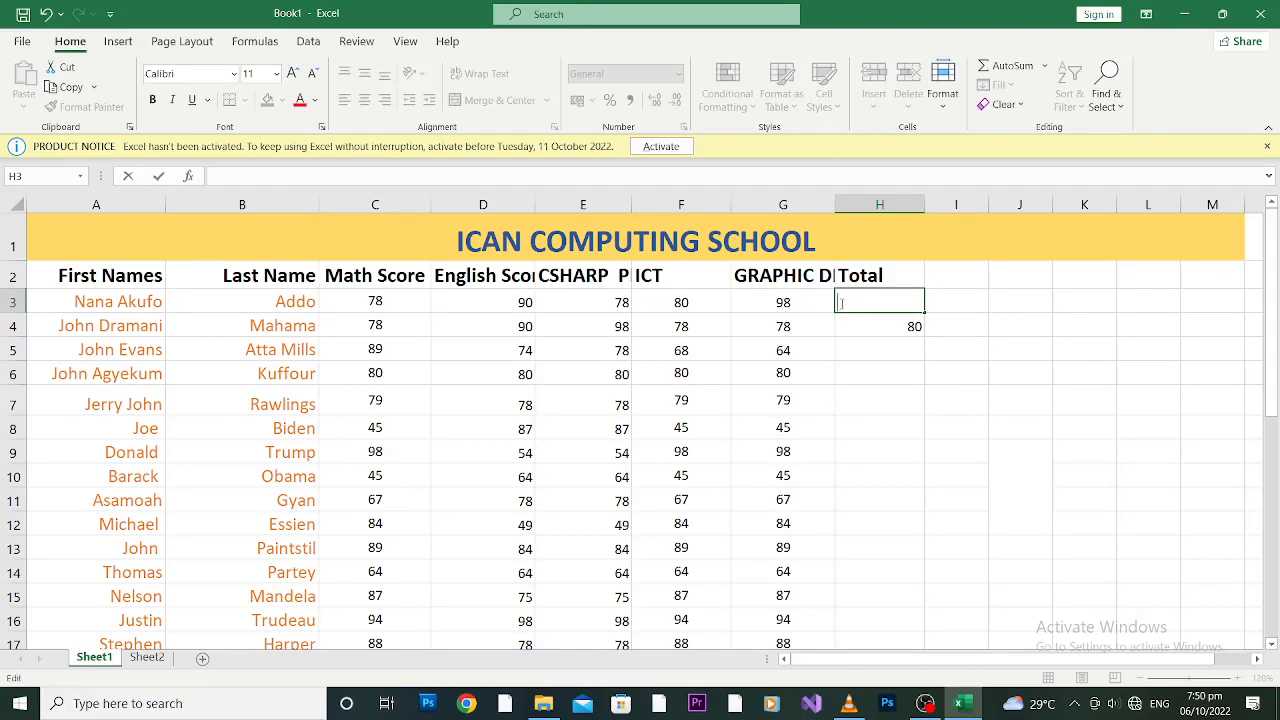
click(373, 306)
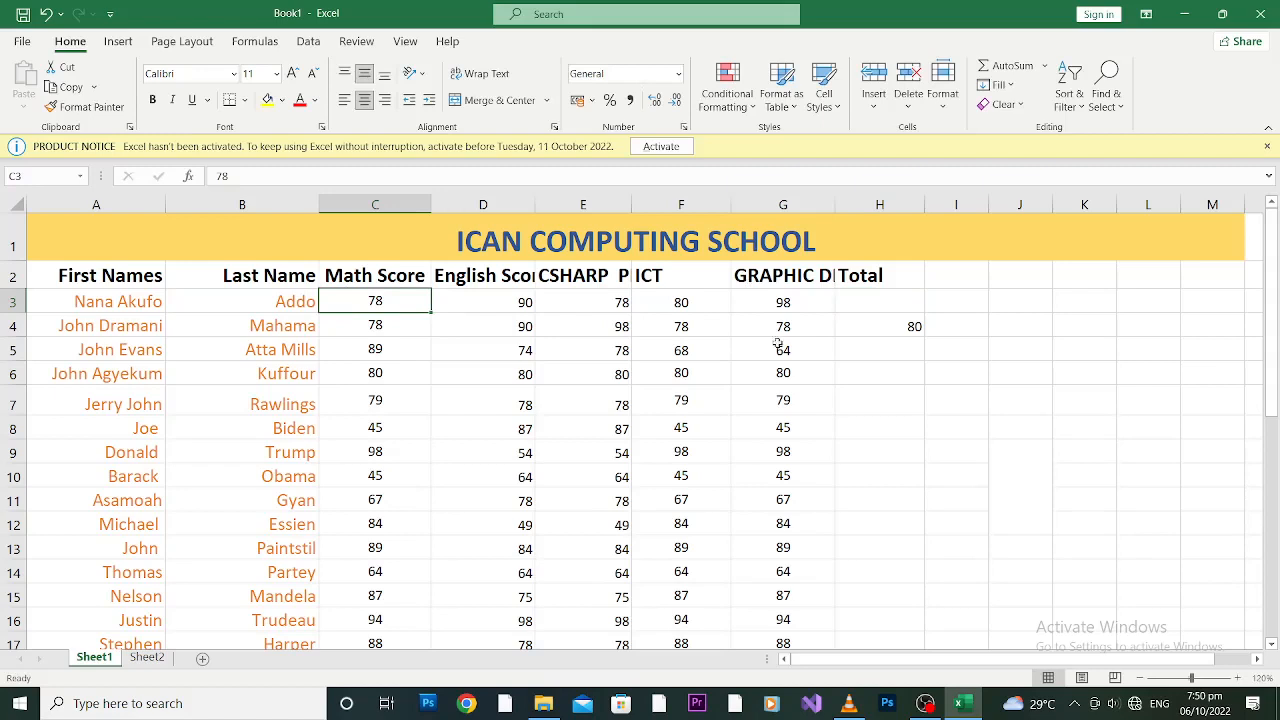
click(885, 316)
click(878, 285)
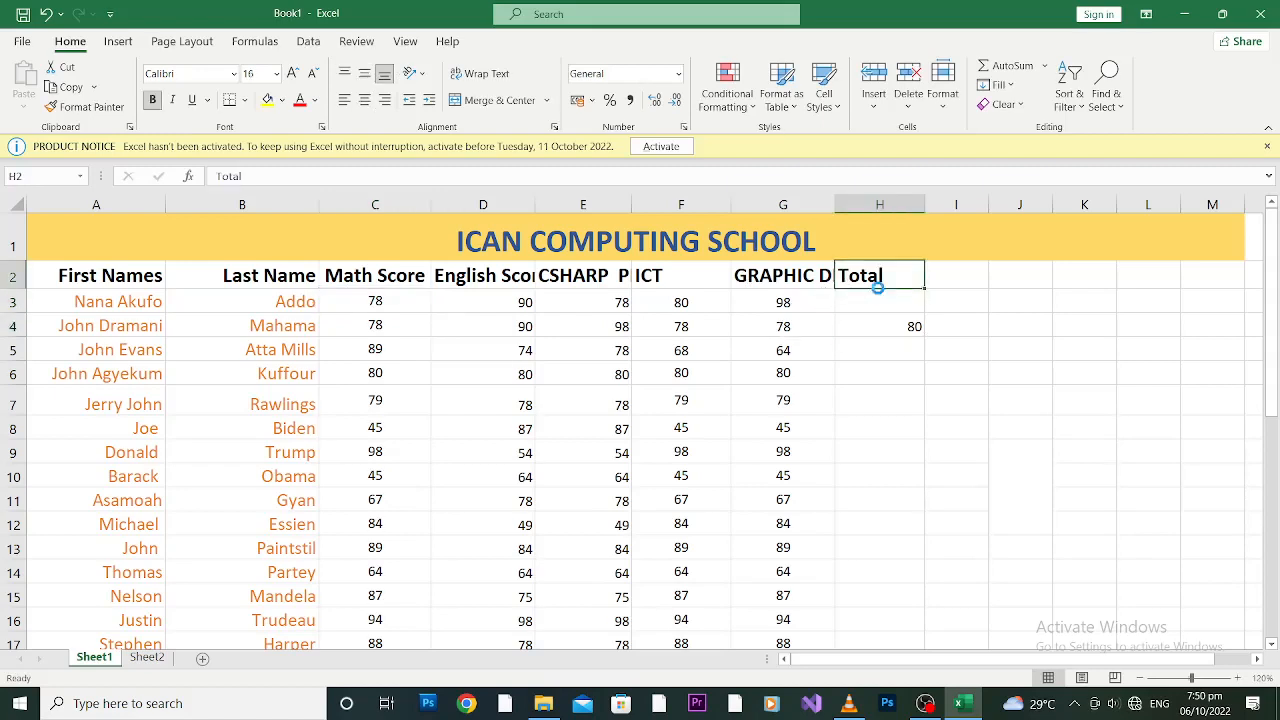
click(879, 293)
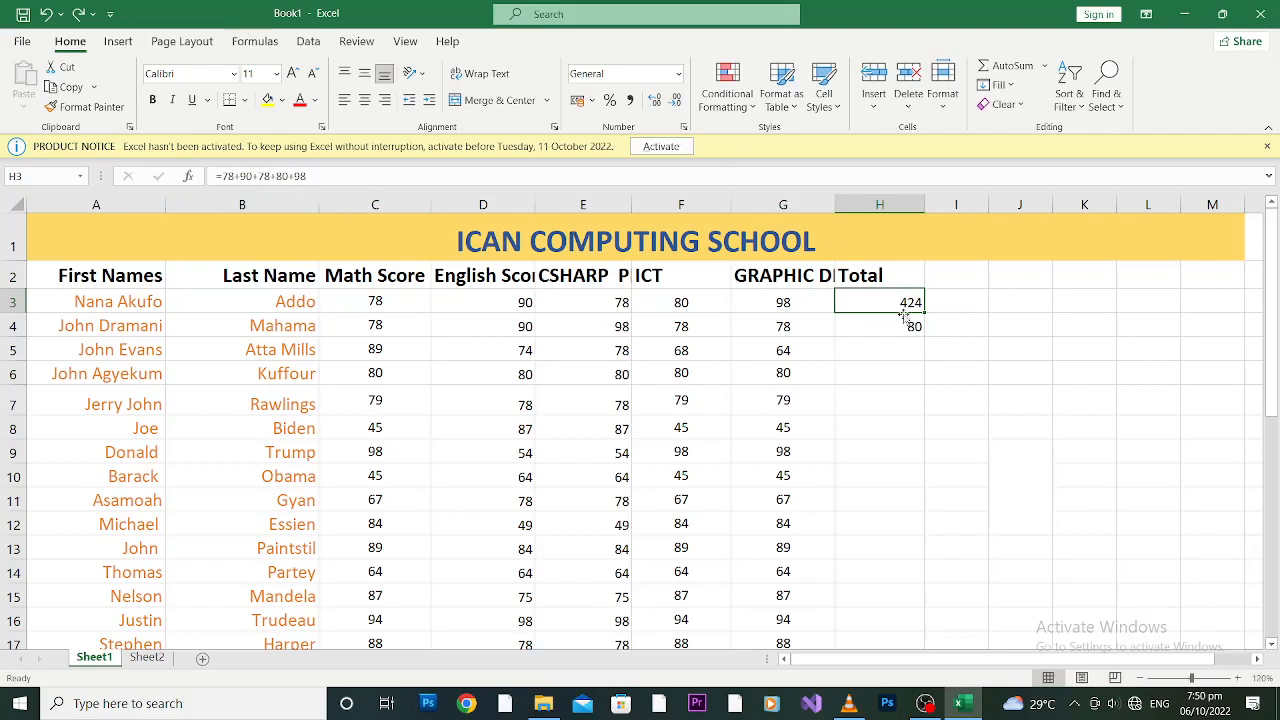
Step: Change the first Math Score in C3 to 100 and compare it against H3's total
click(385, 297)
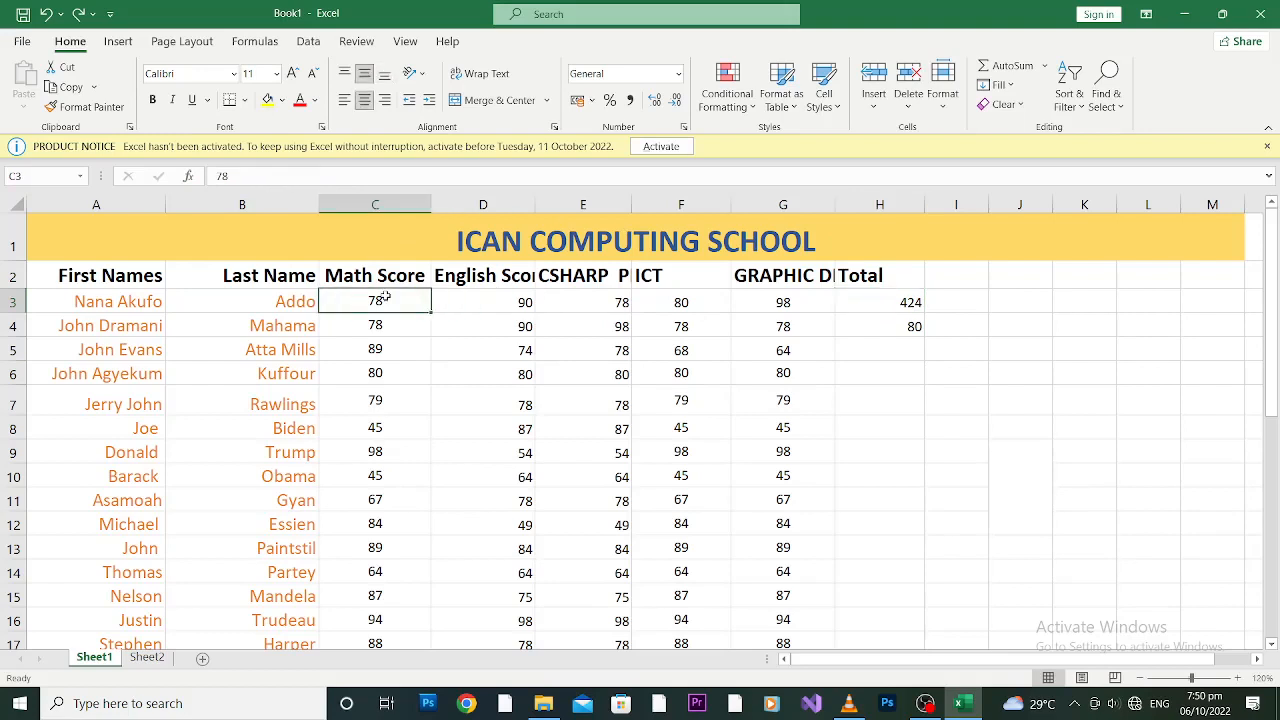
click(884, 306)
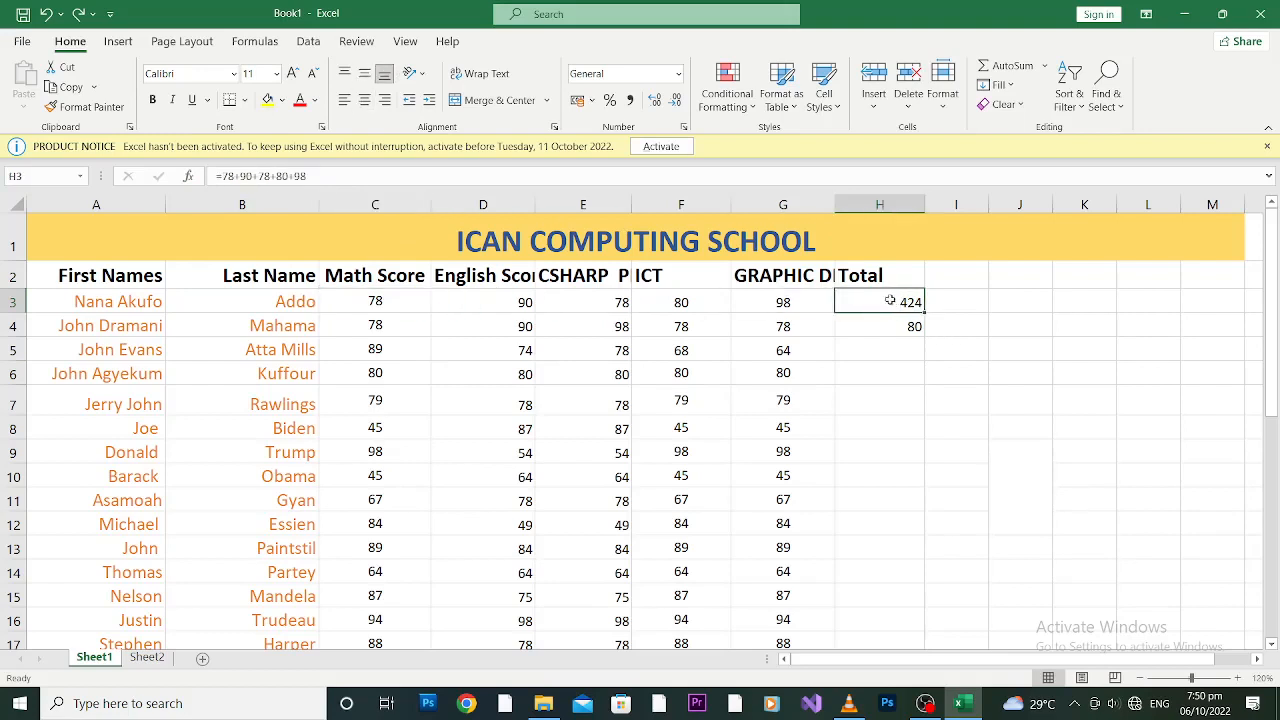
click(381, 303)
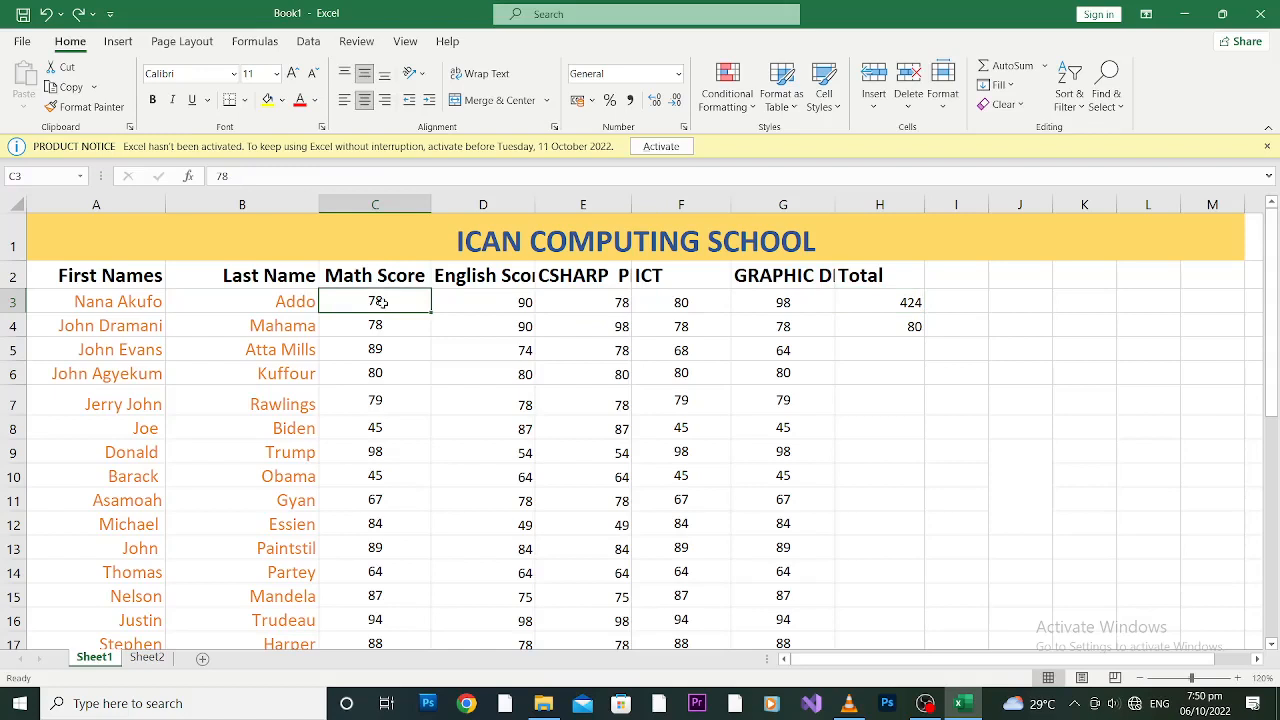
text(100)
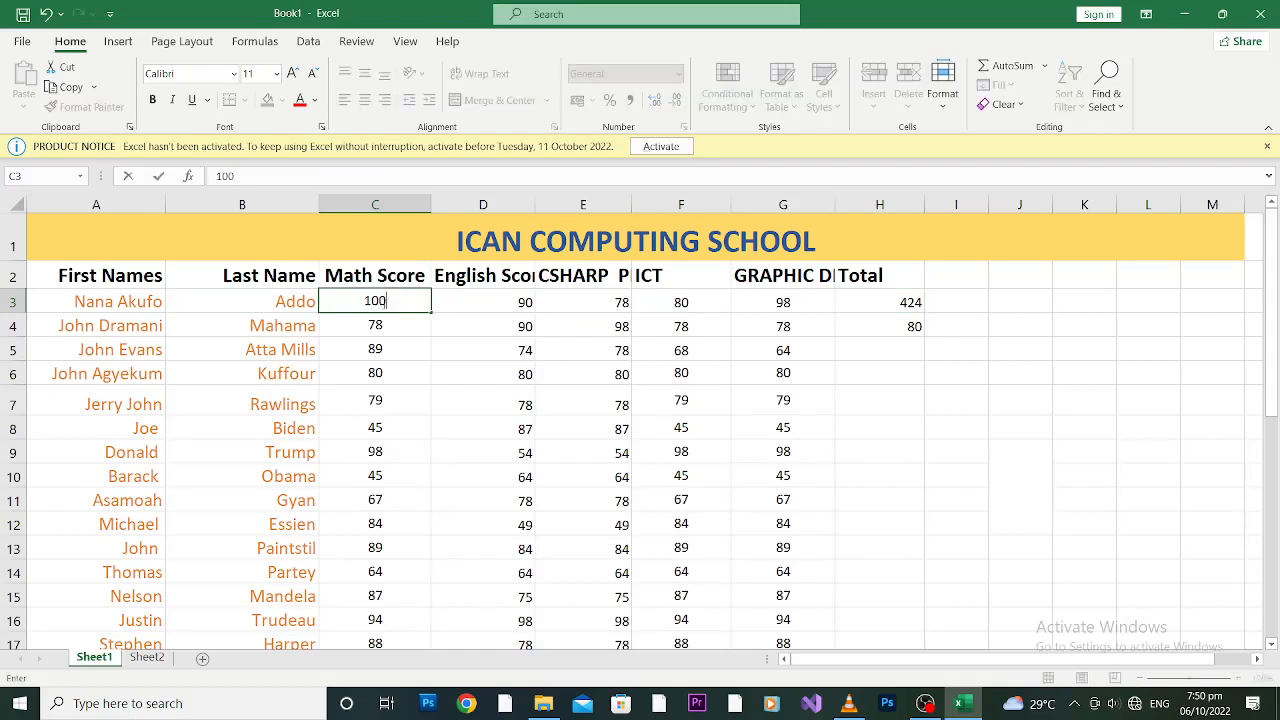
click(855, 366)
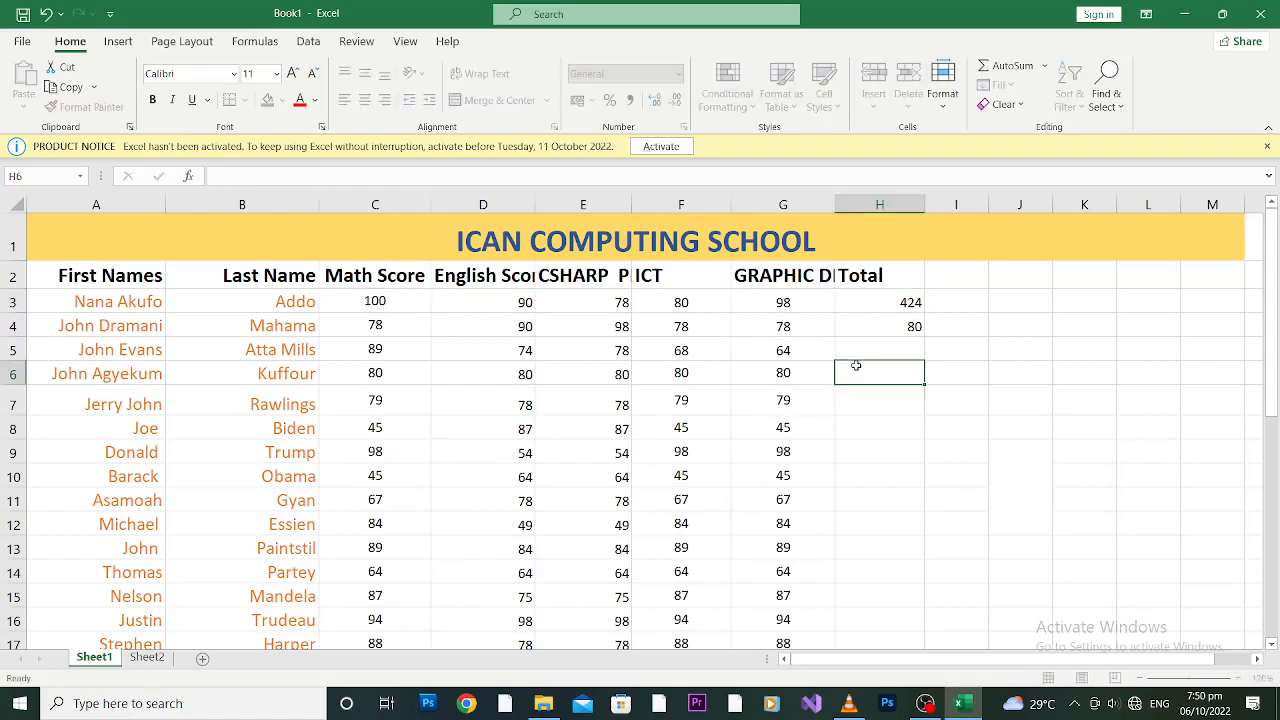
click(888, 304)
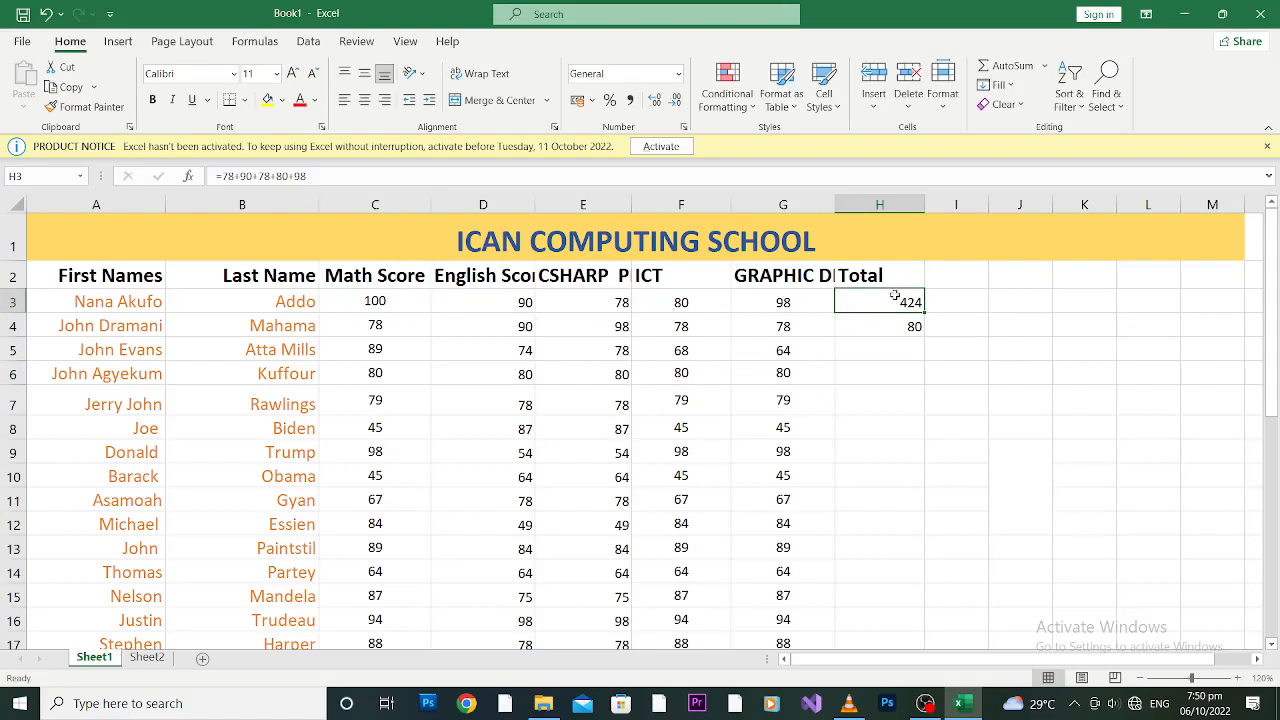
click(372, 310)
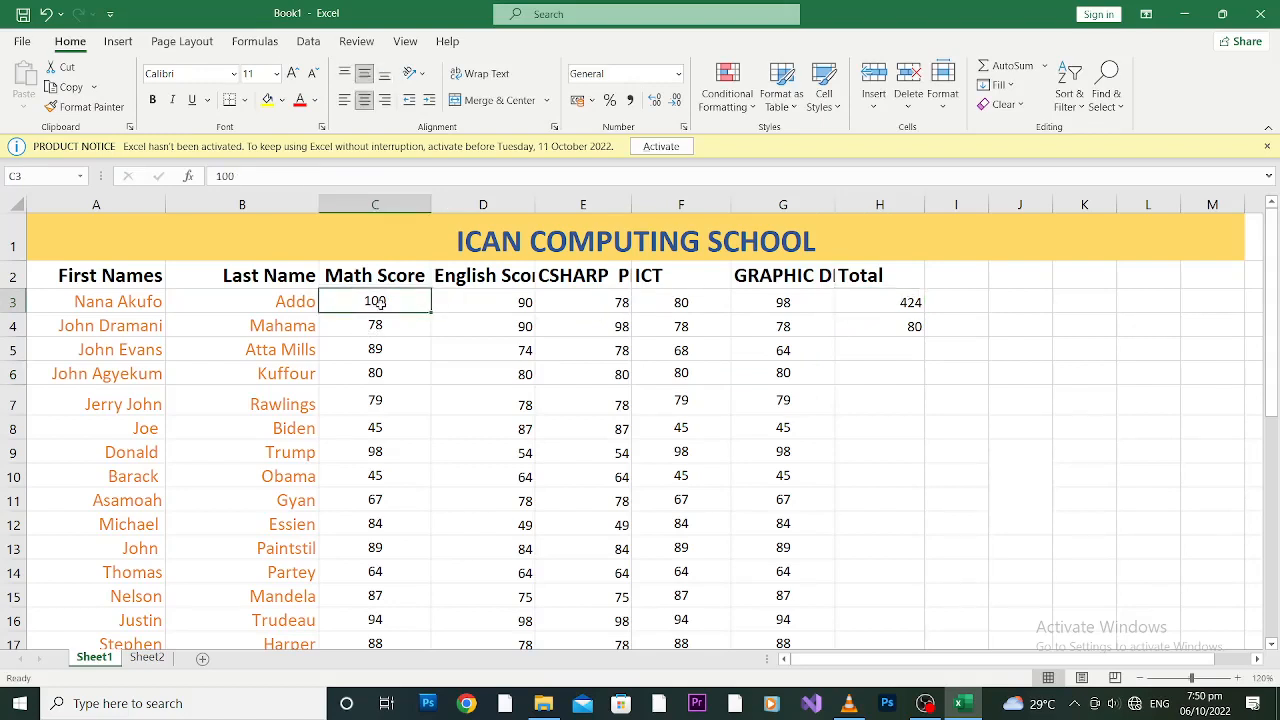
click(870, 306)
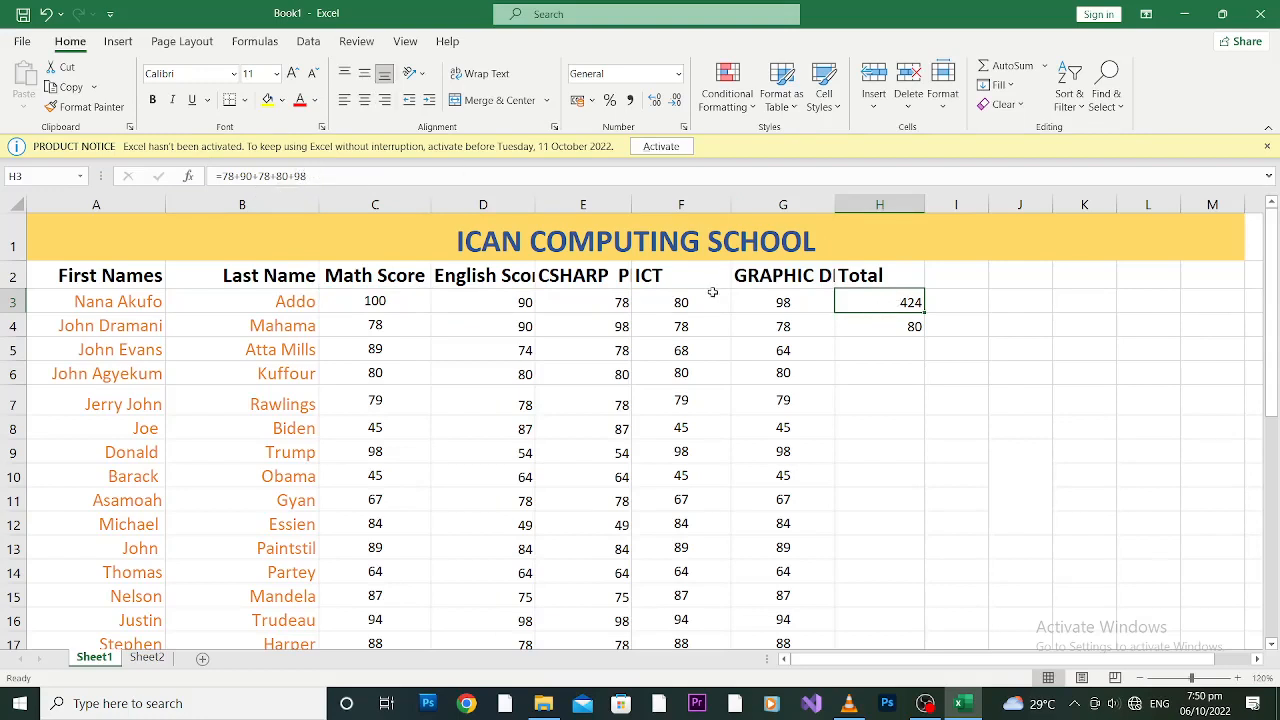
Step: Restore C3 to 78 and delete the hardcoded total in H3
drag(783, 302, 356, 292)
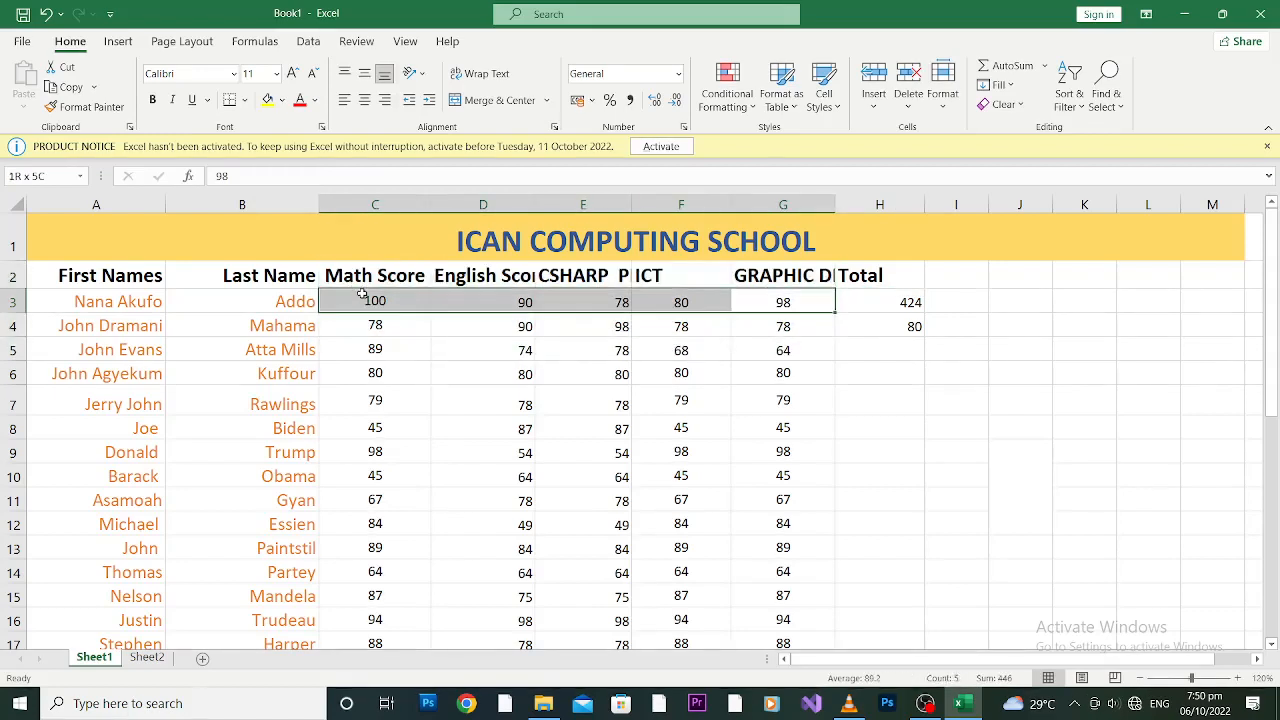
click(910, 304)
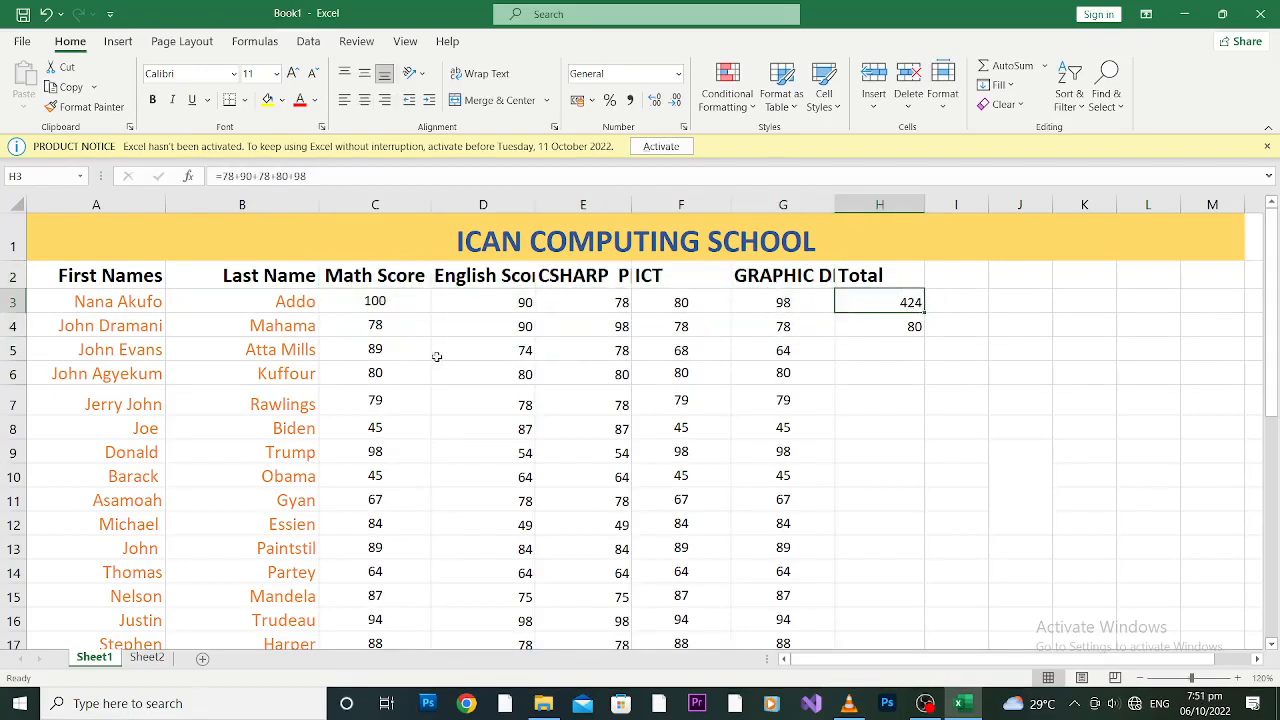
click(381, 302)
text(78)
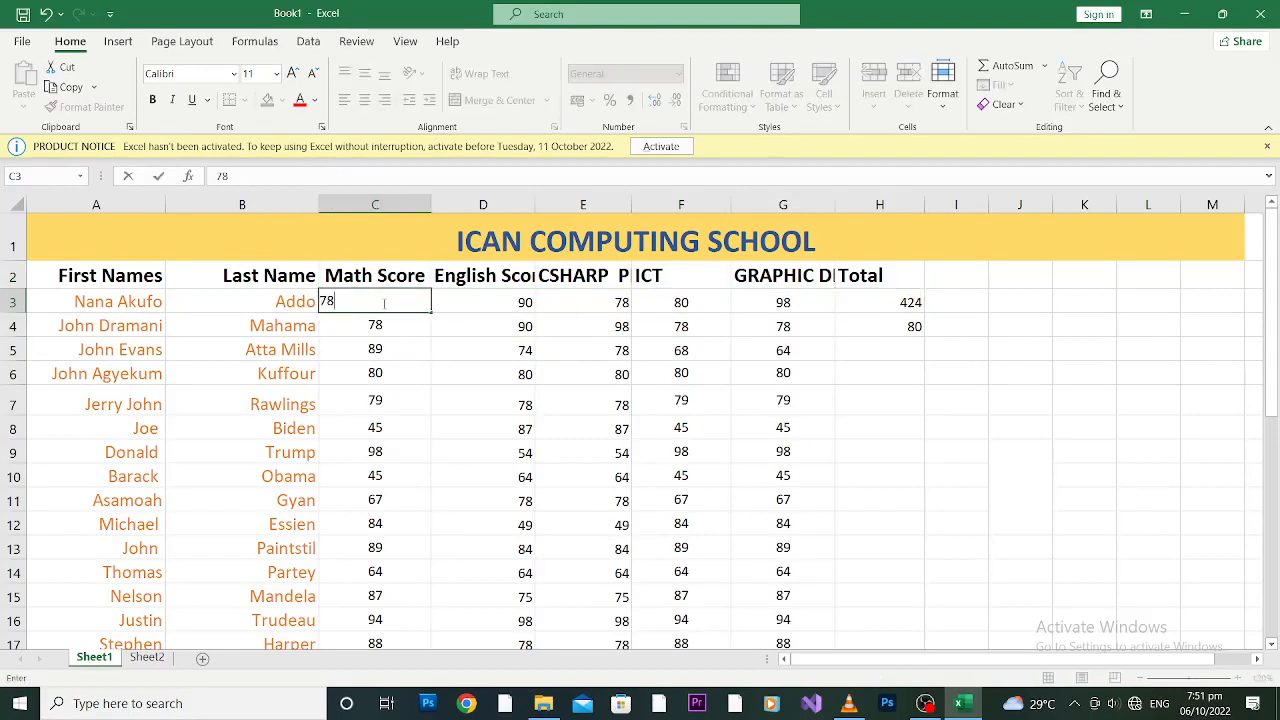
click(407, 341)
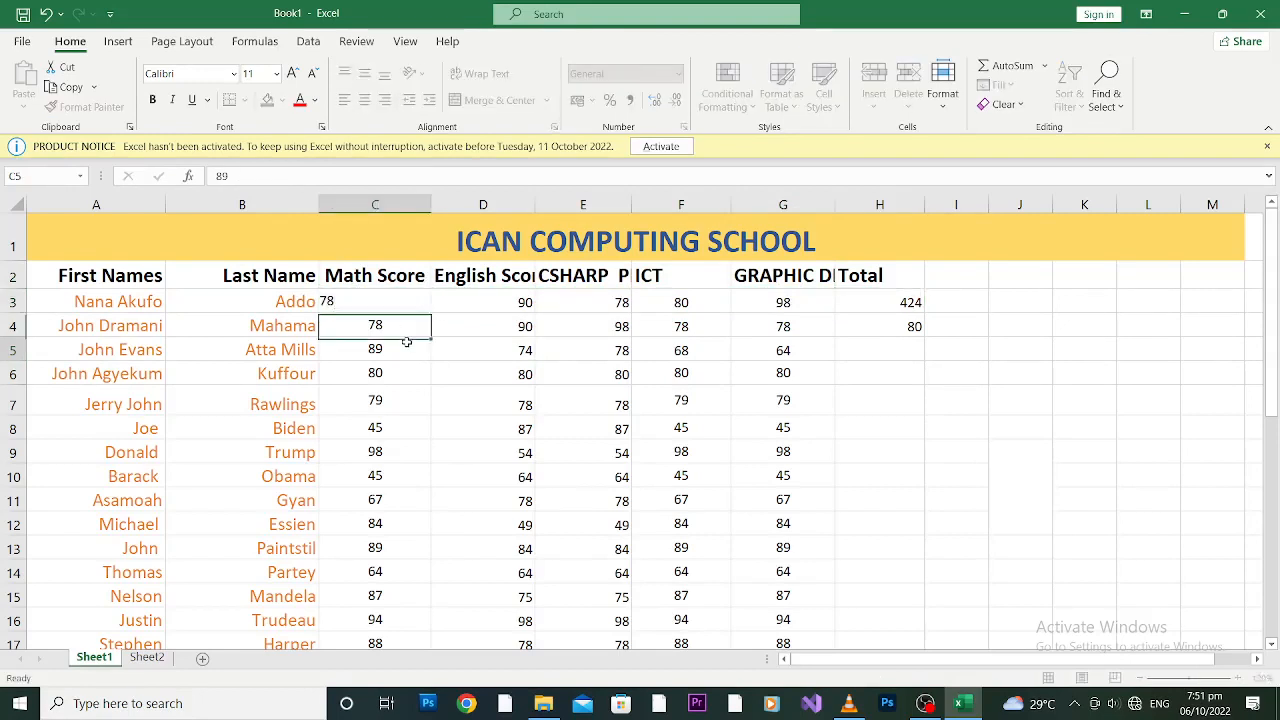
click(400, 302)
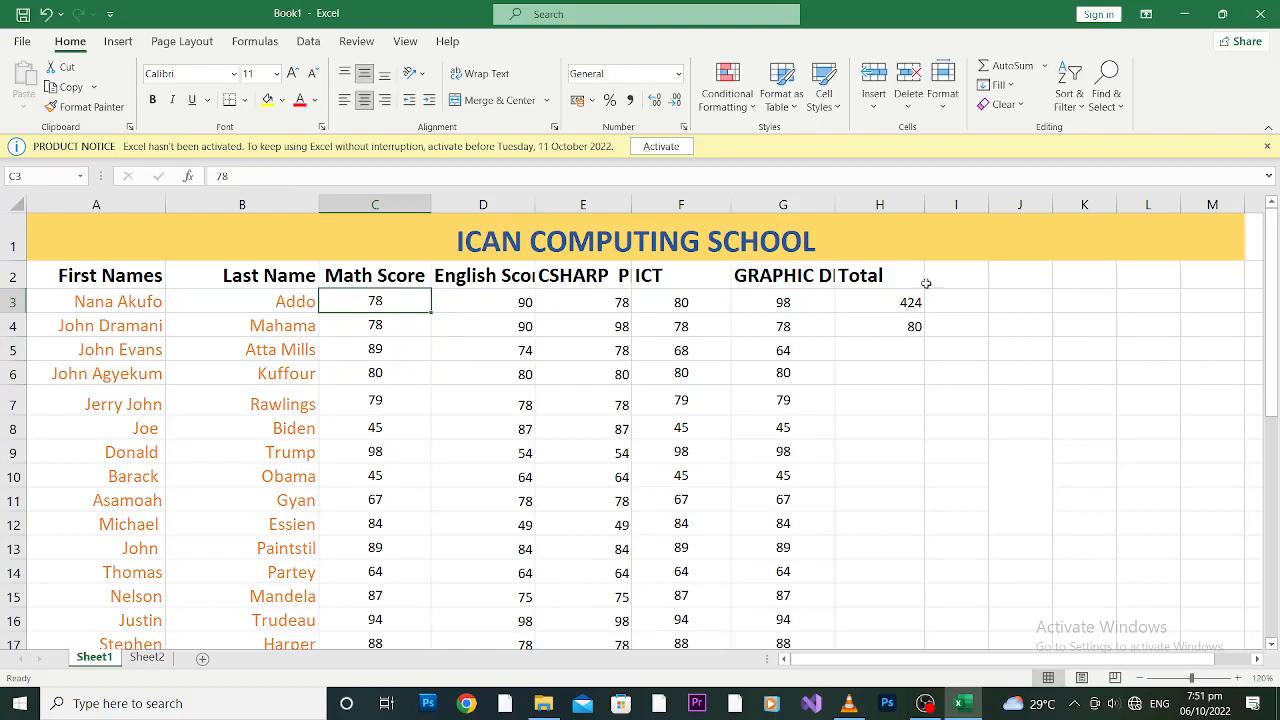
click(886, 305)
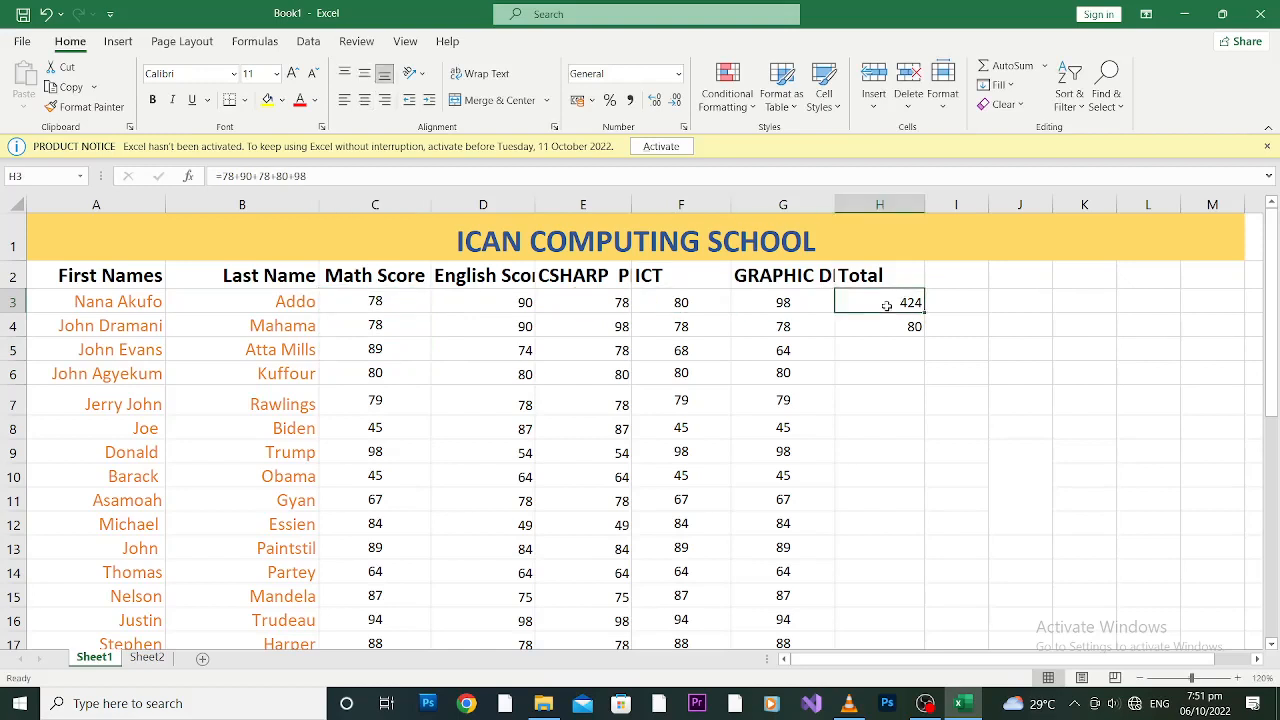
key(BackSpace)
drag(902, 368, 899, 324)
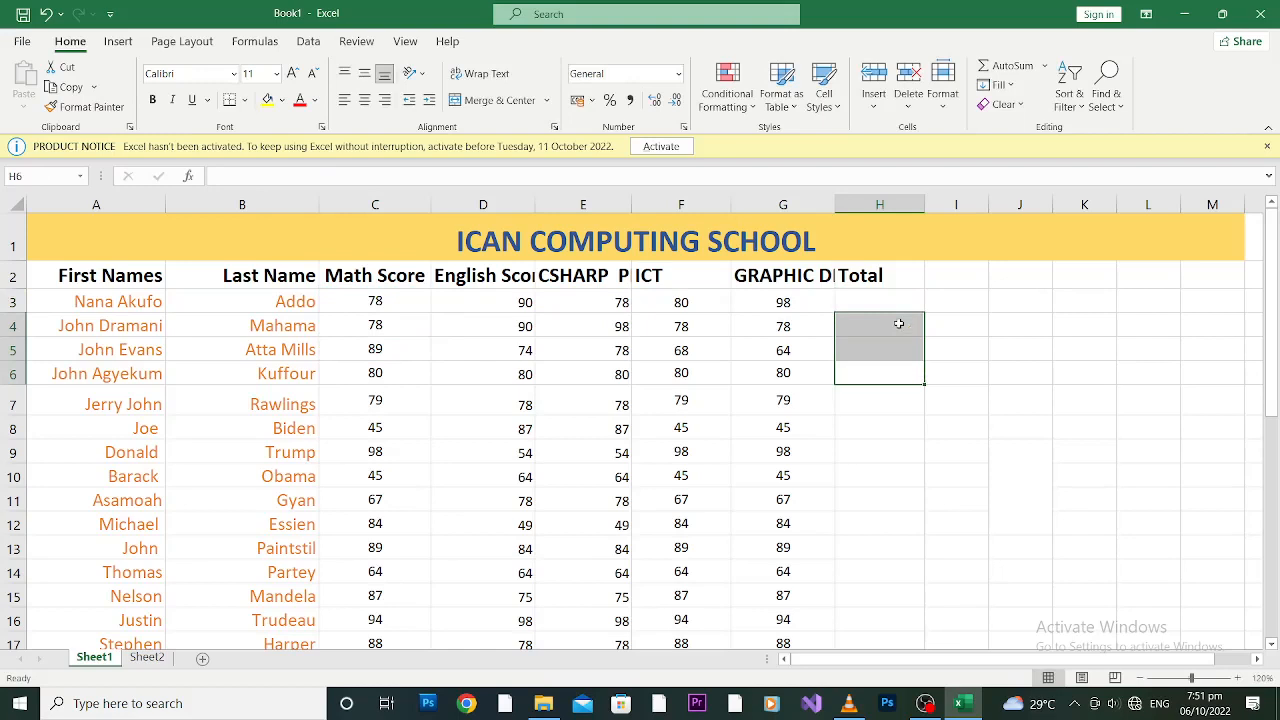
Step: Build =C3+D3+E3+F3+G3 in H3 by clicking each score cell, giving 424
click(885, 301)
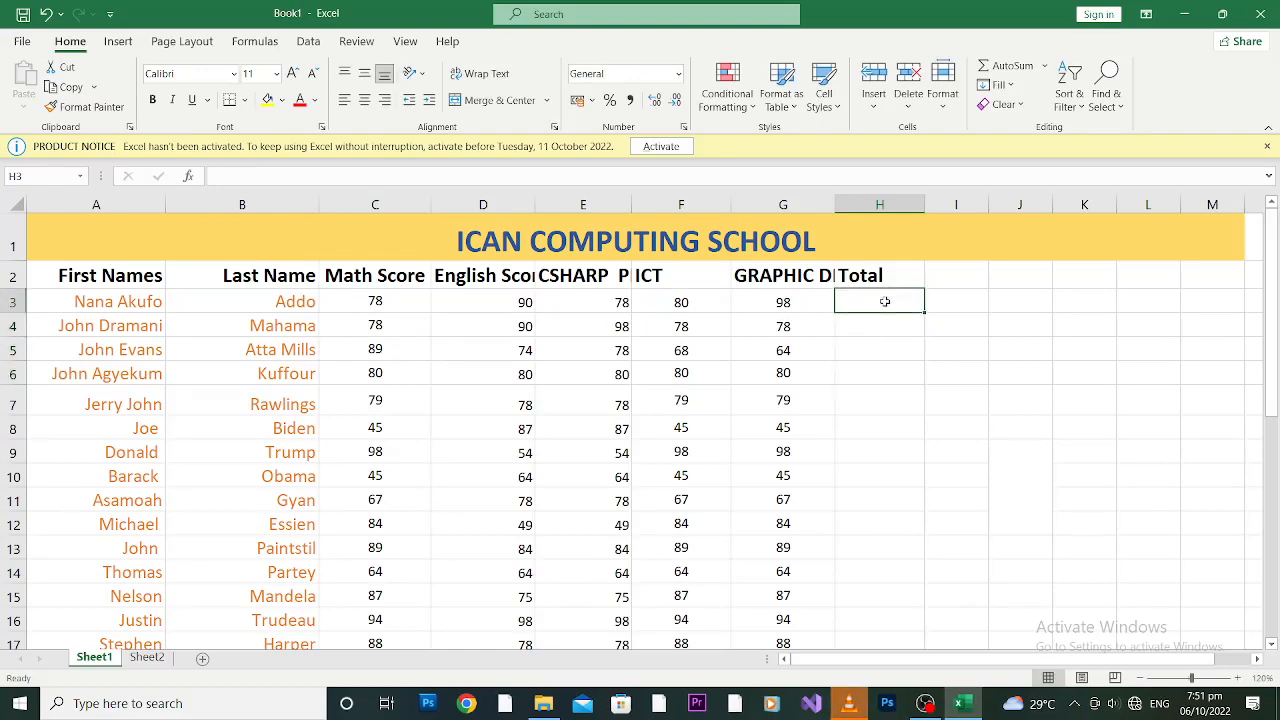
text(=)
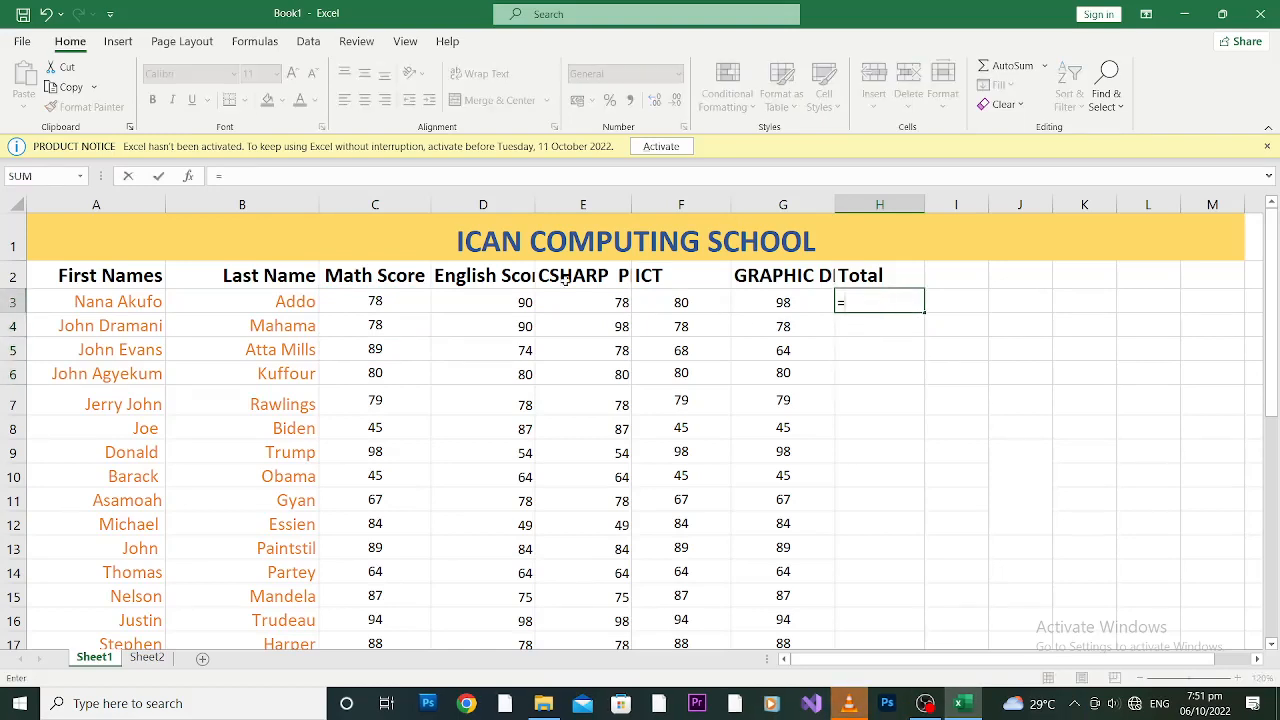
click(377, 303)
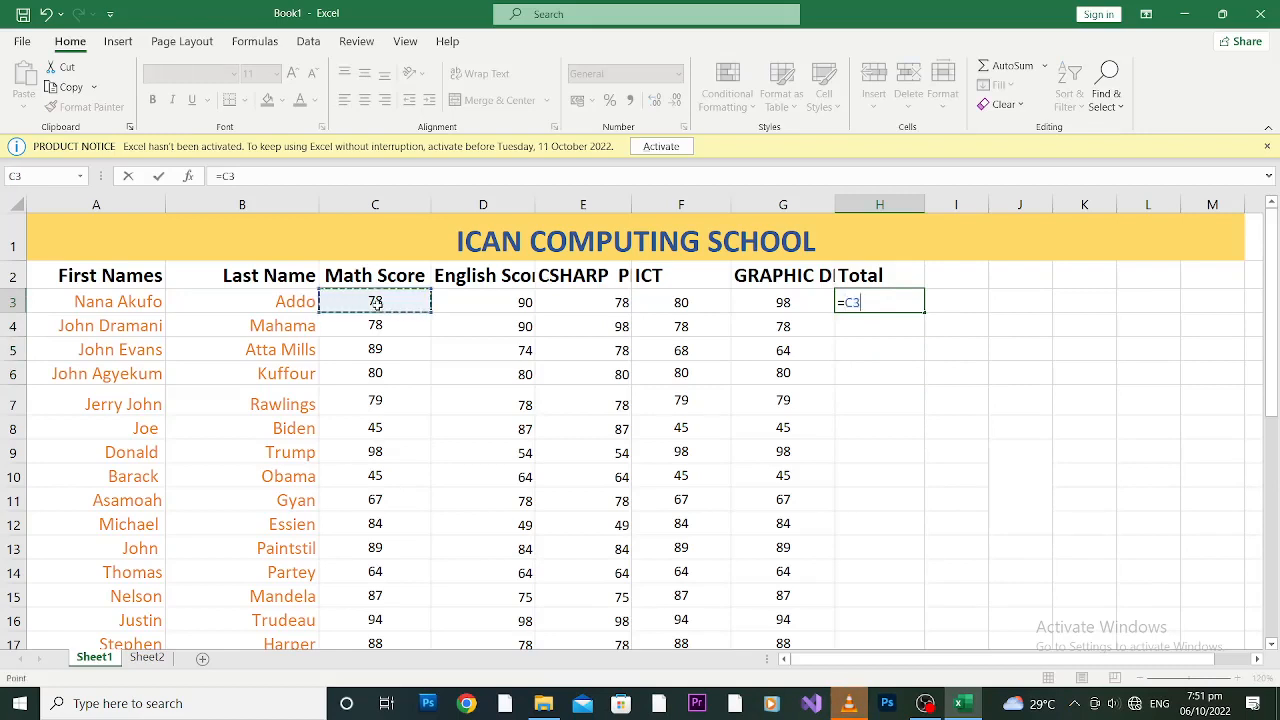
text(+)
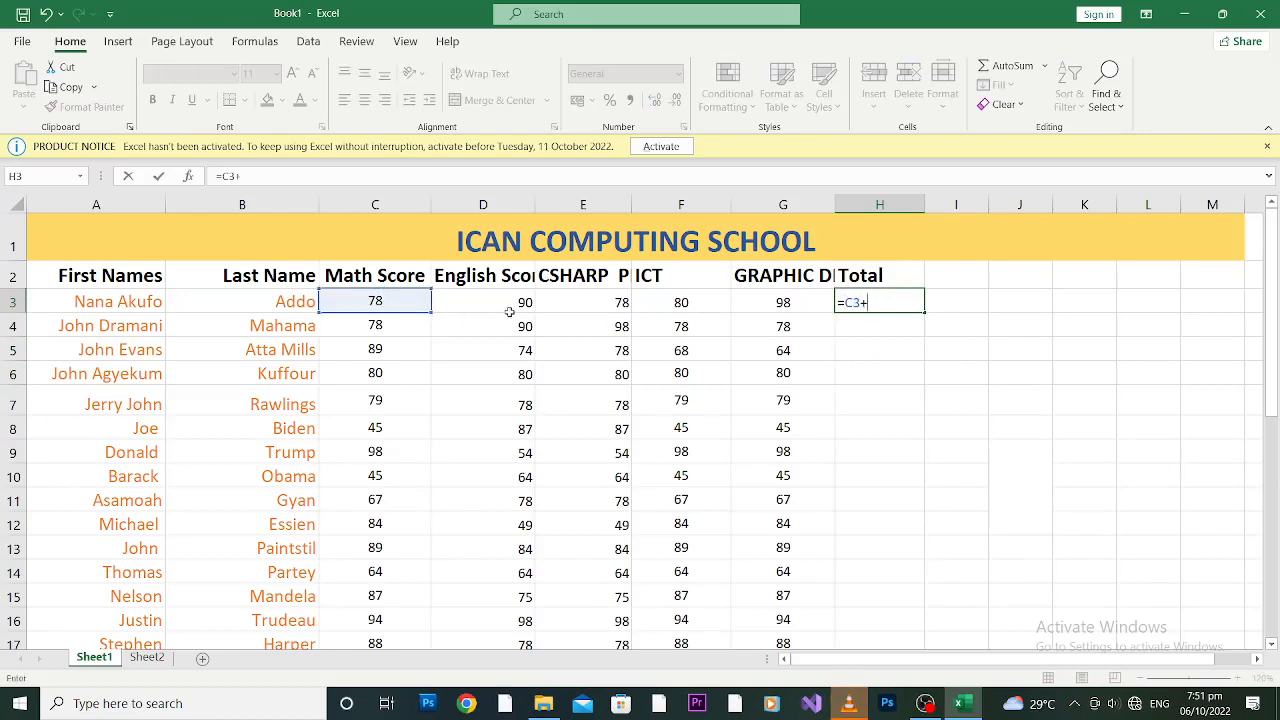
click(518, 305)
text(+)
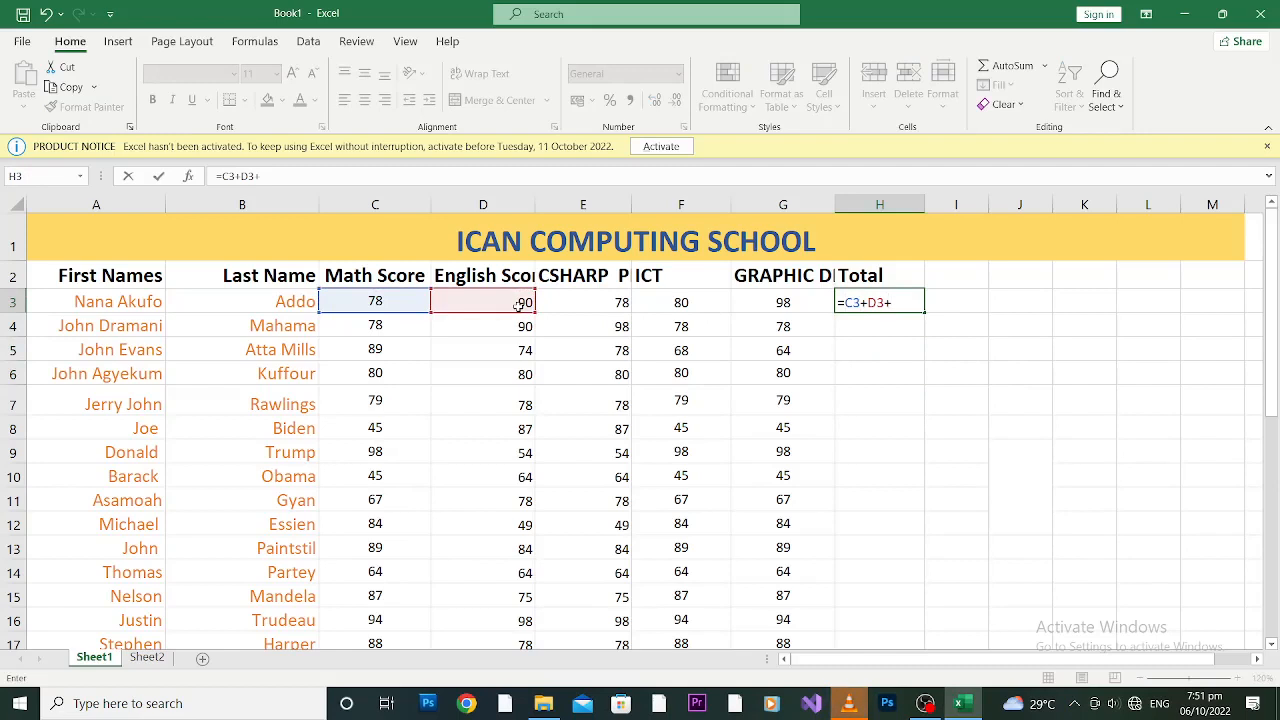
click(579, 305)
text(+)
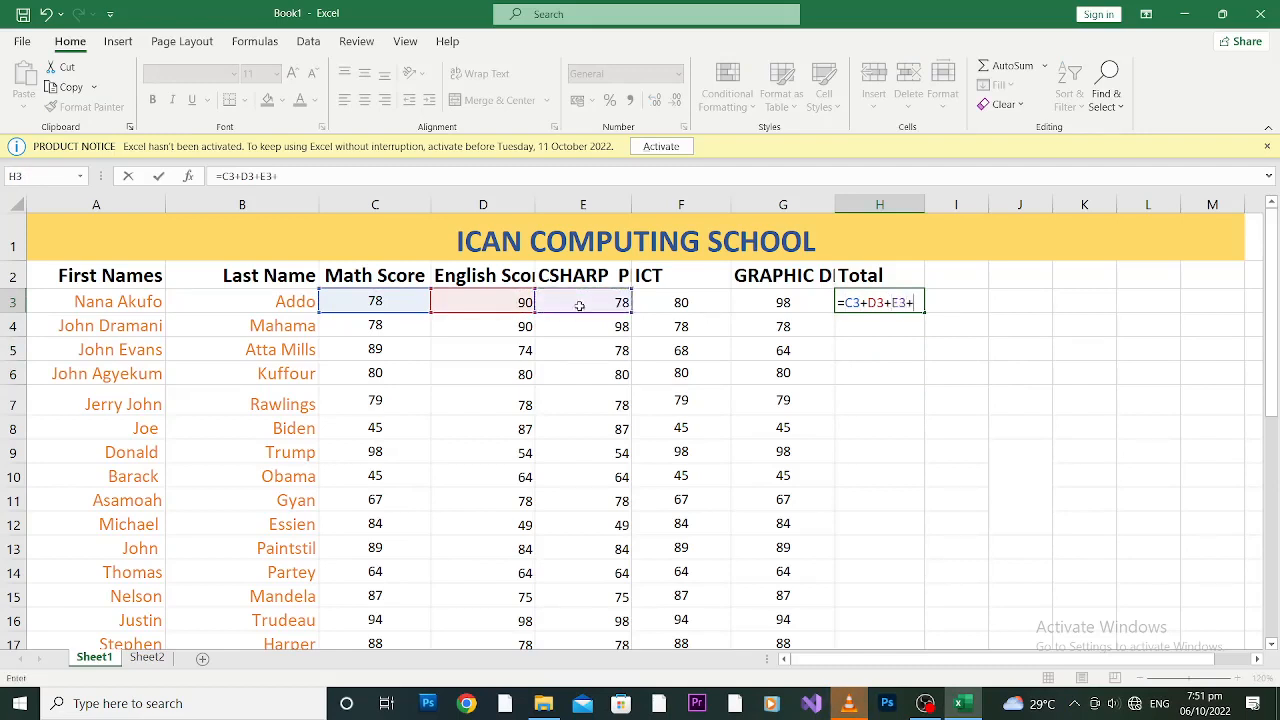
click(675, 302)
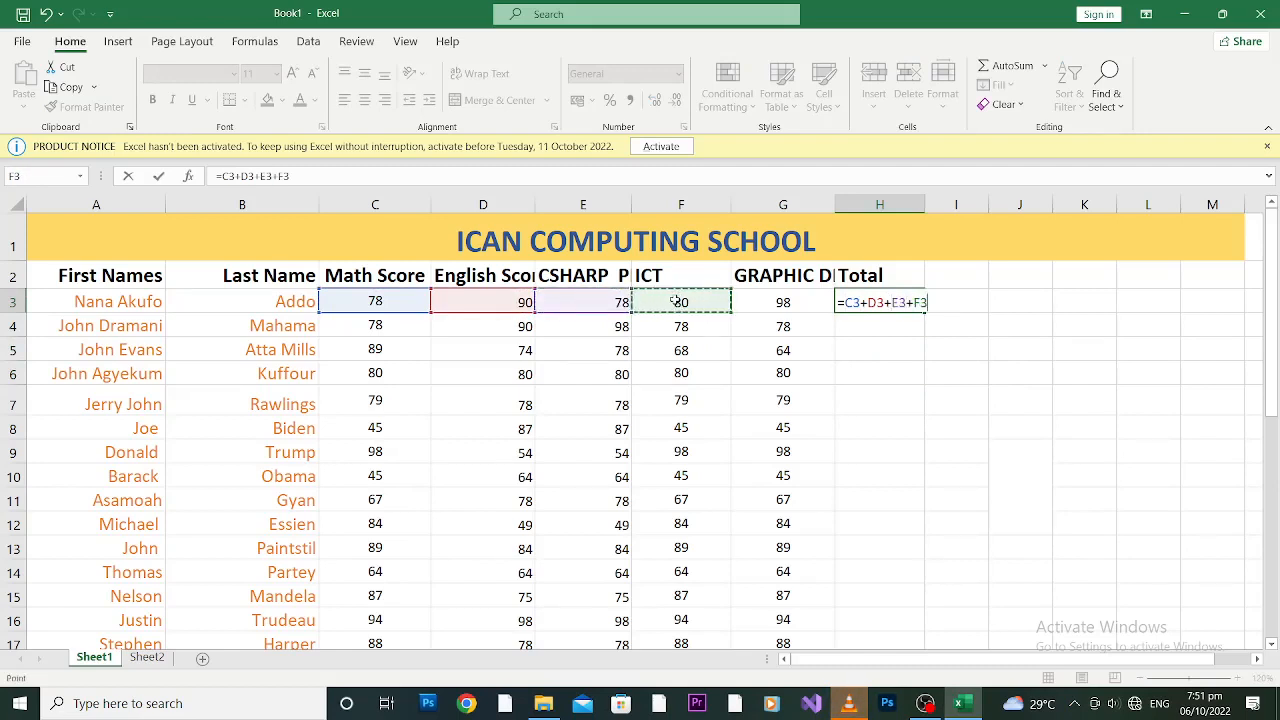
text(+)
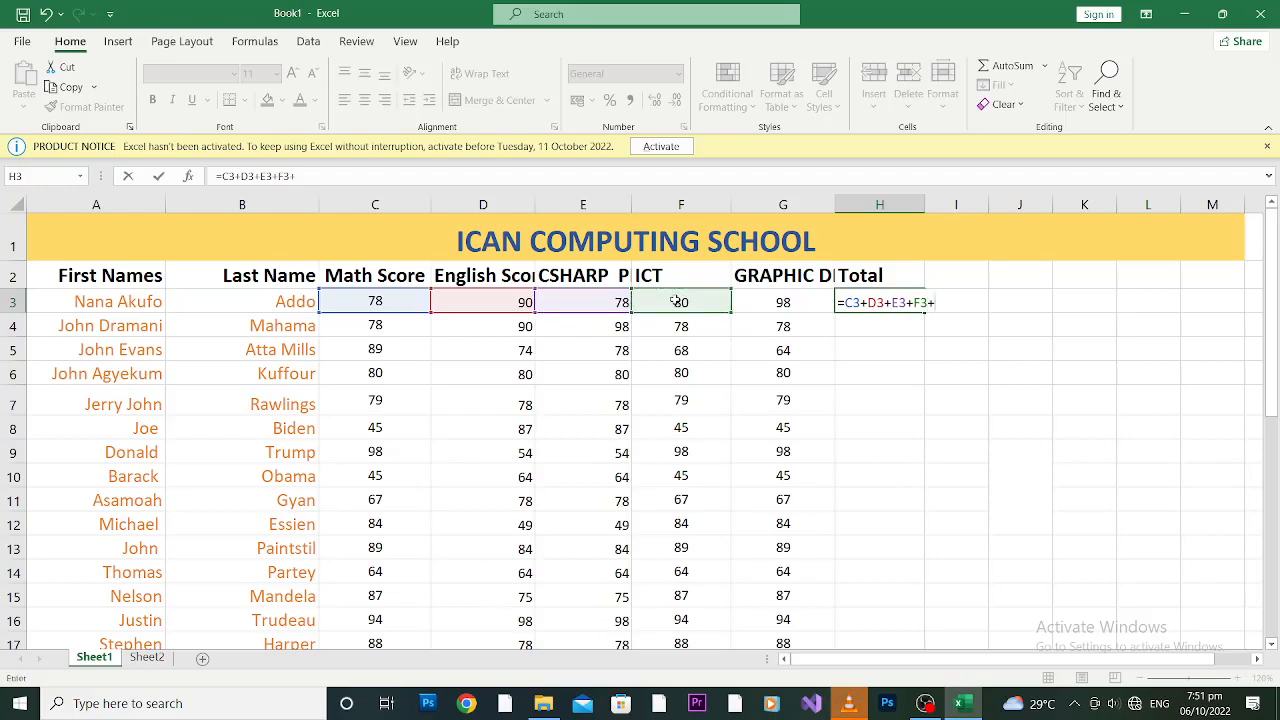
click(781, 299)
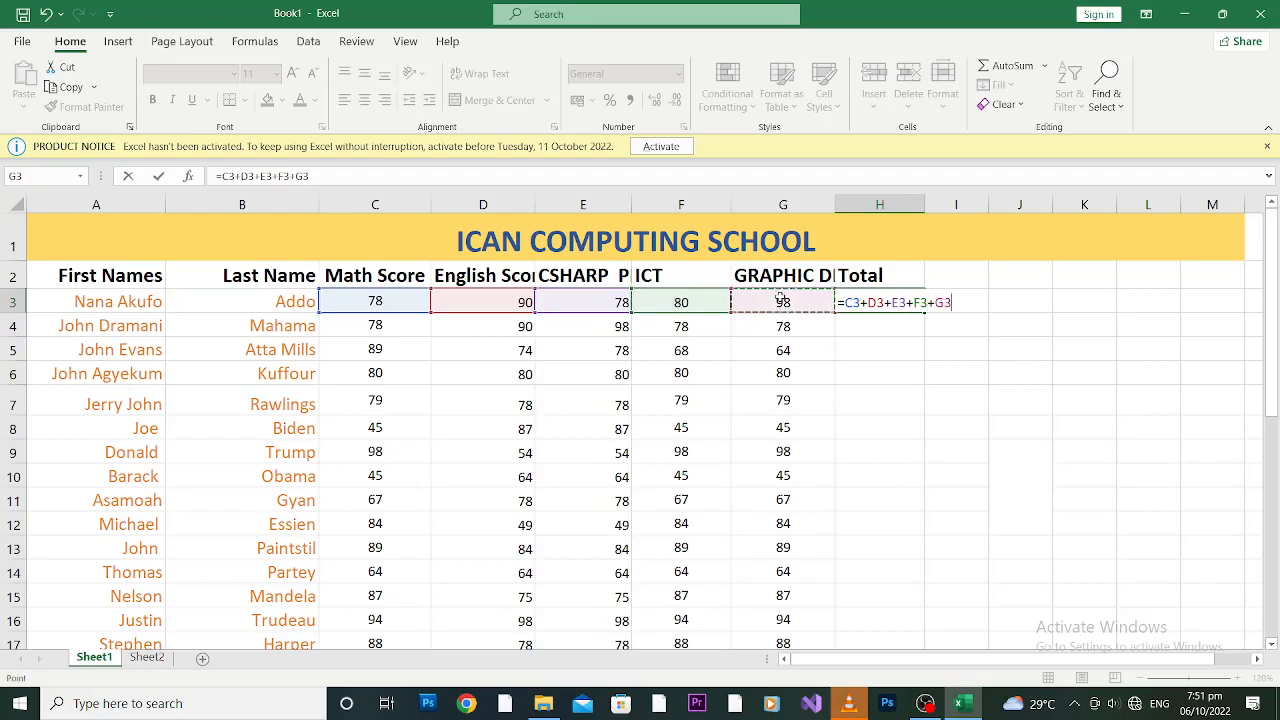
key(Return)
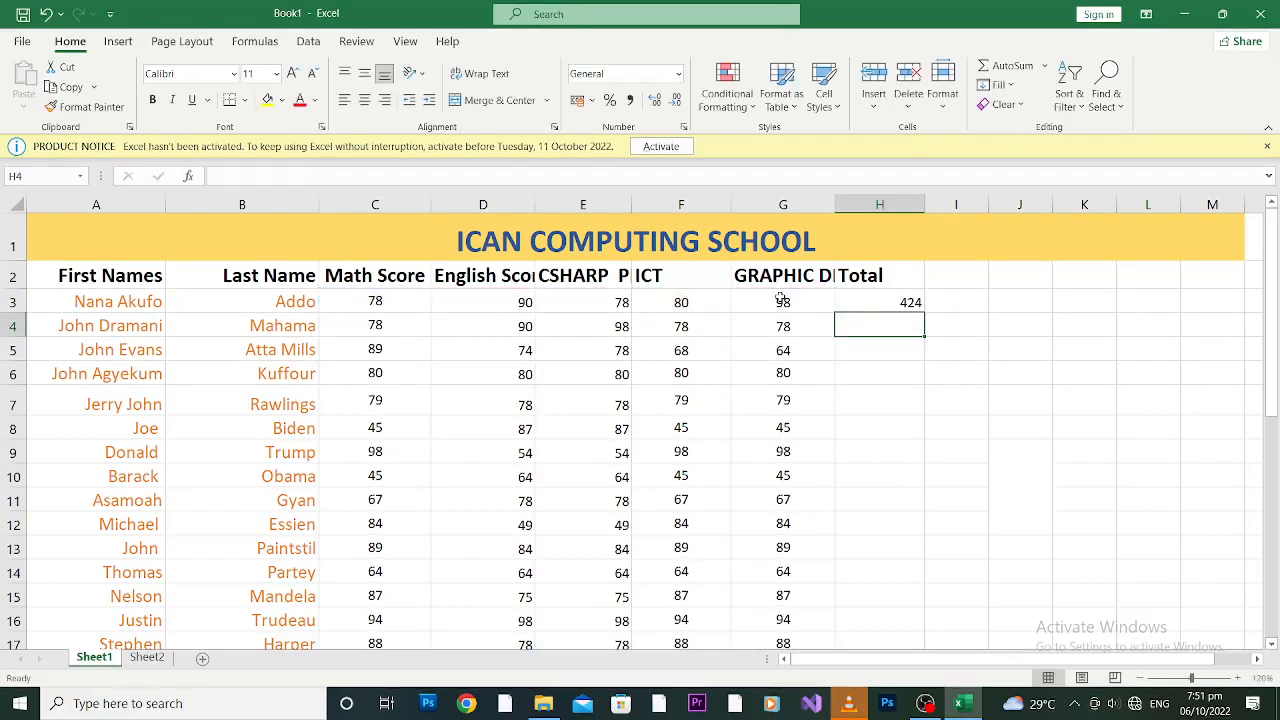
click(877, 302)
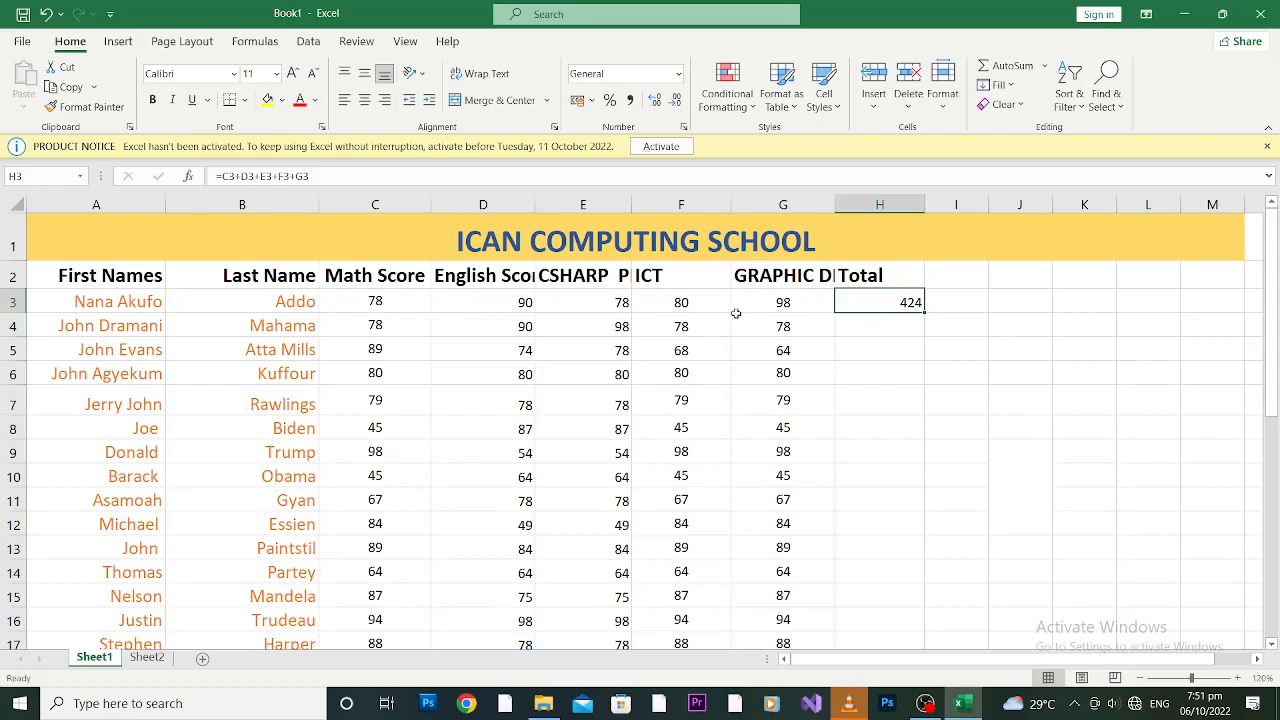
click(389, 301)
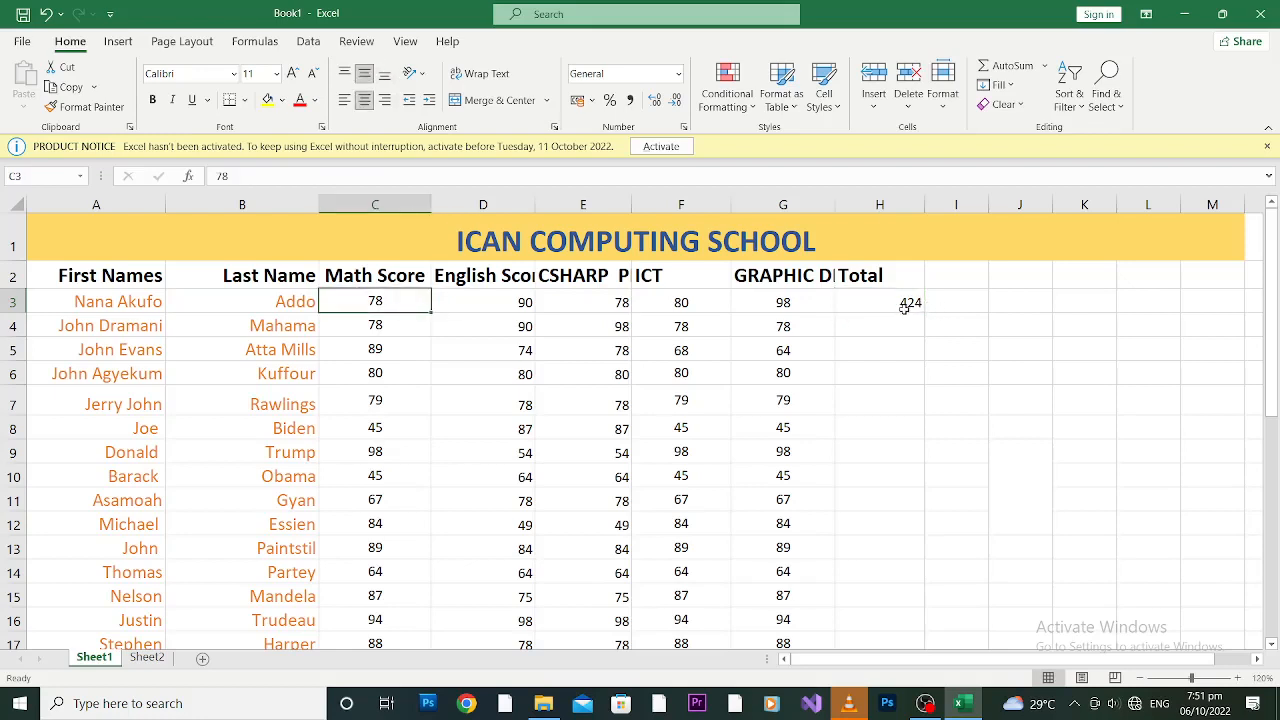
text(100)
key(Return)
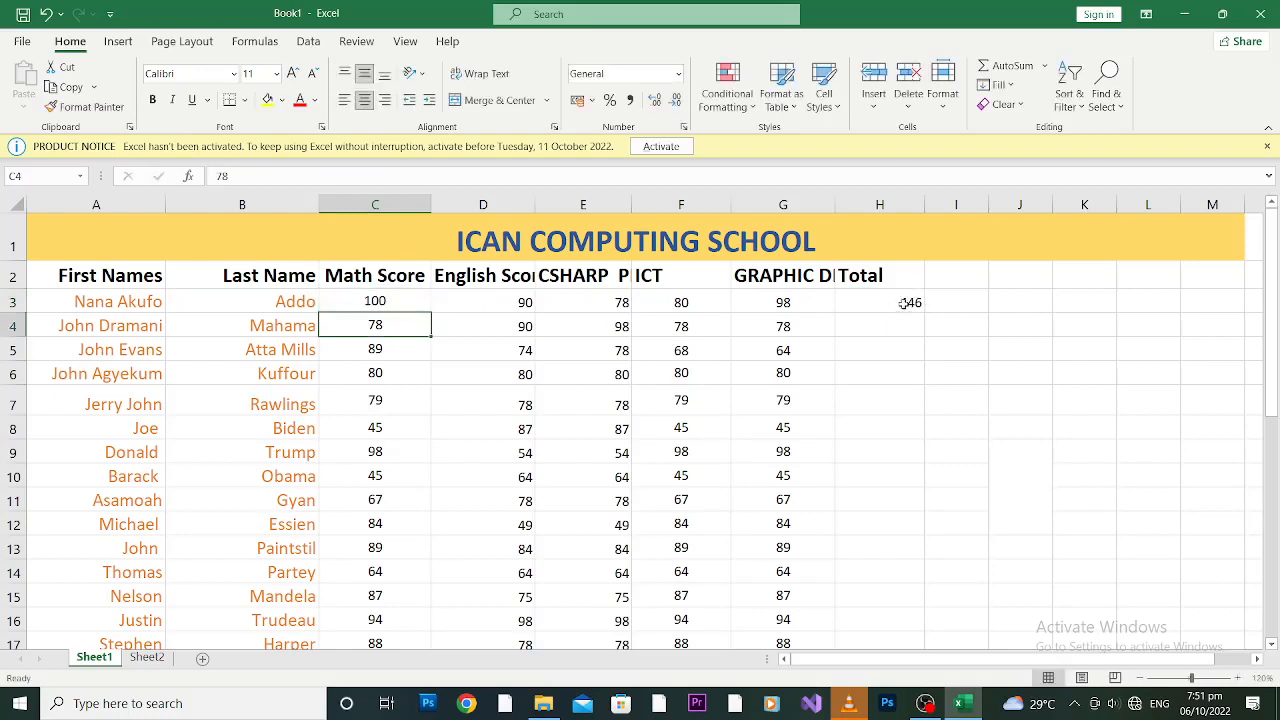
click(906, 302)
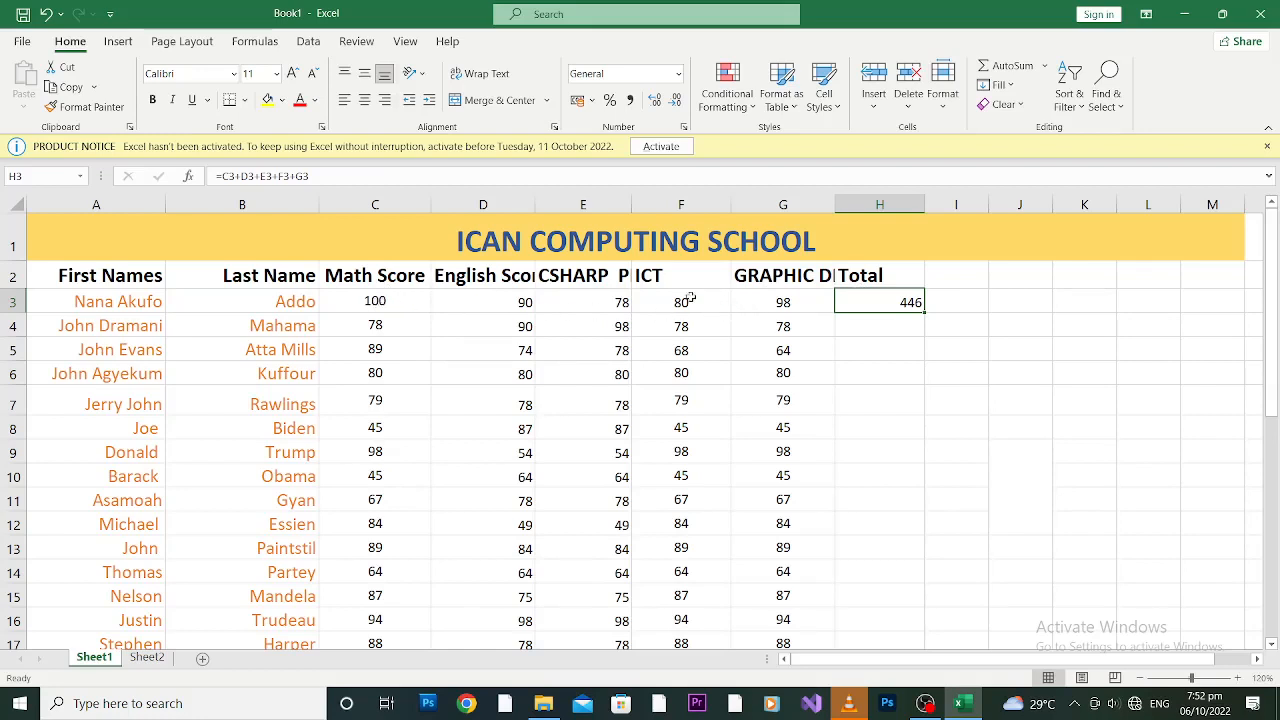
click(394, 307)
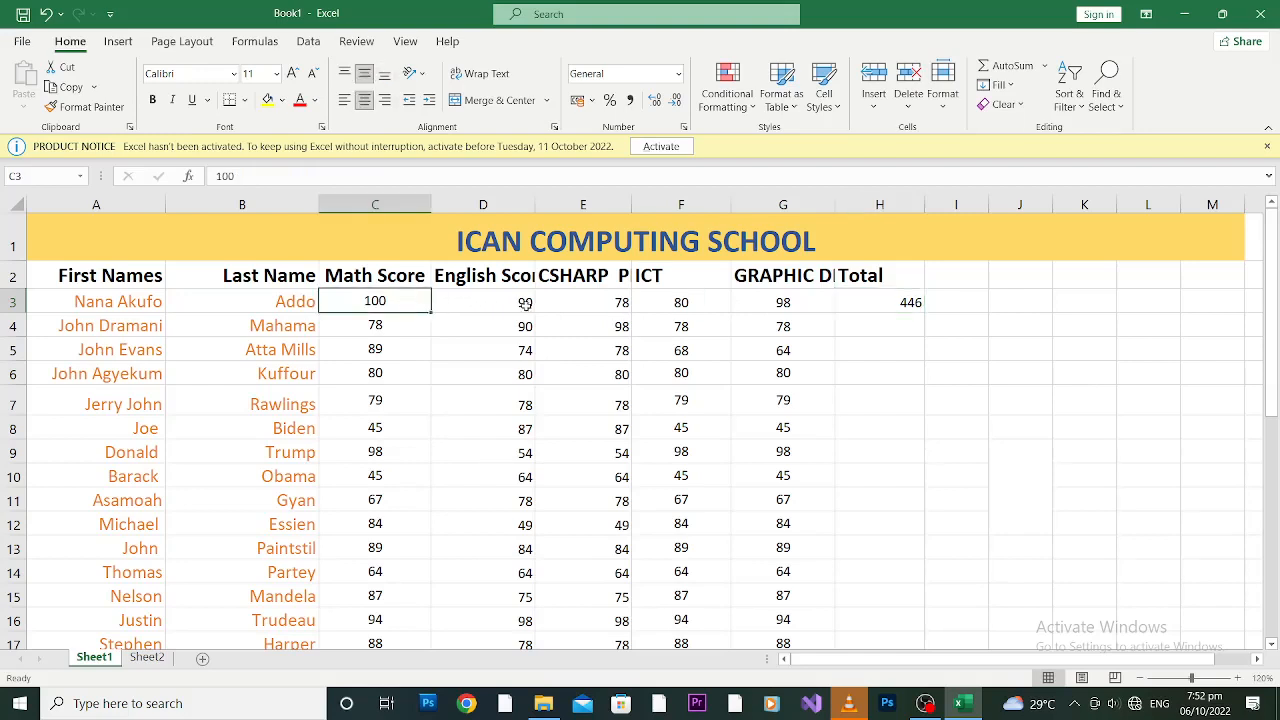
text(78)
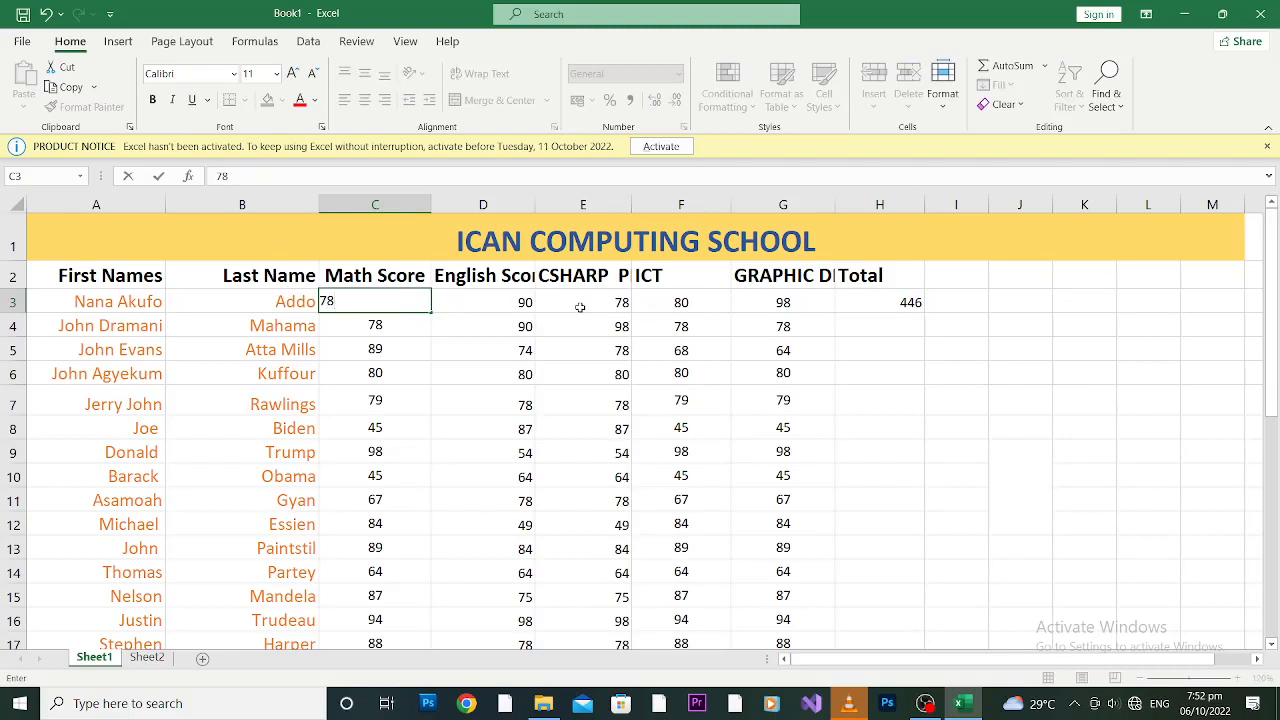
key(Return)
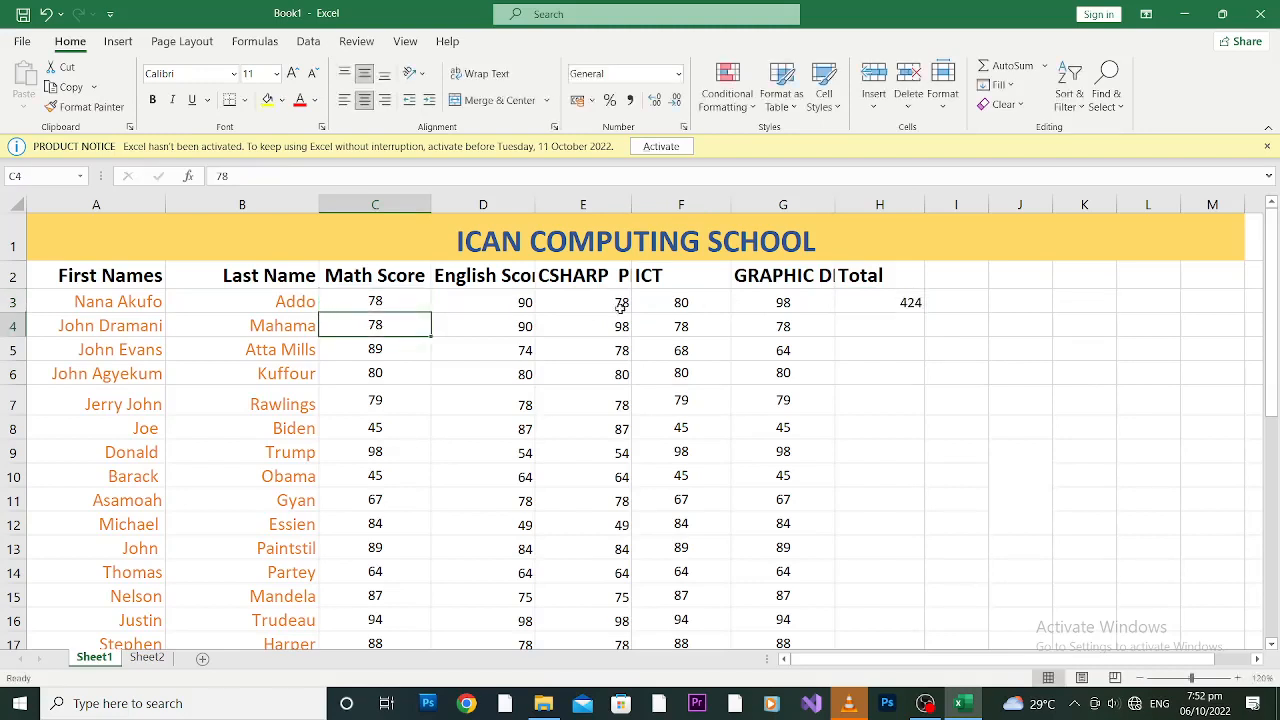
click(897, 305)
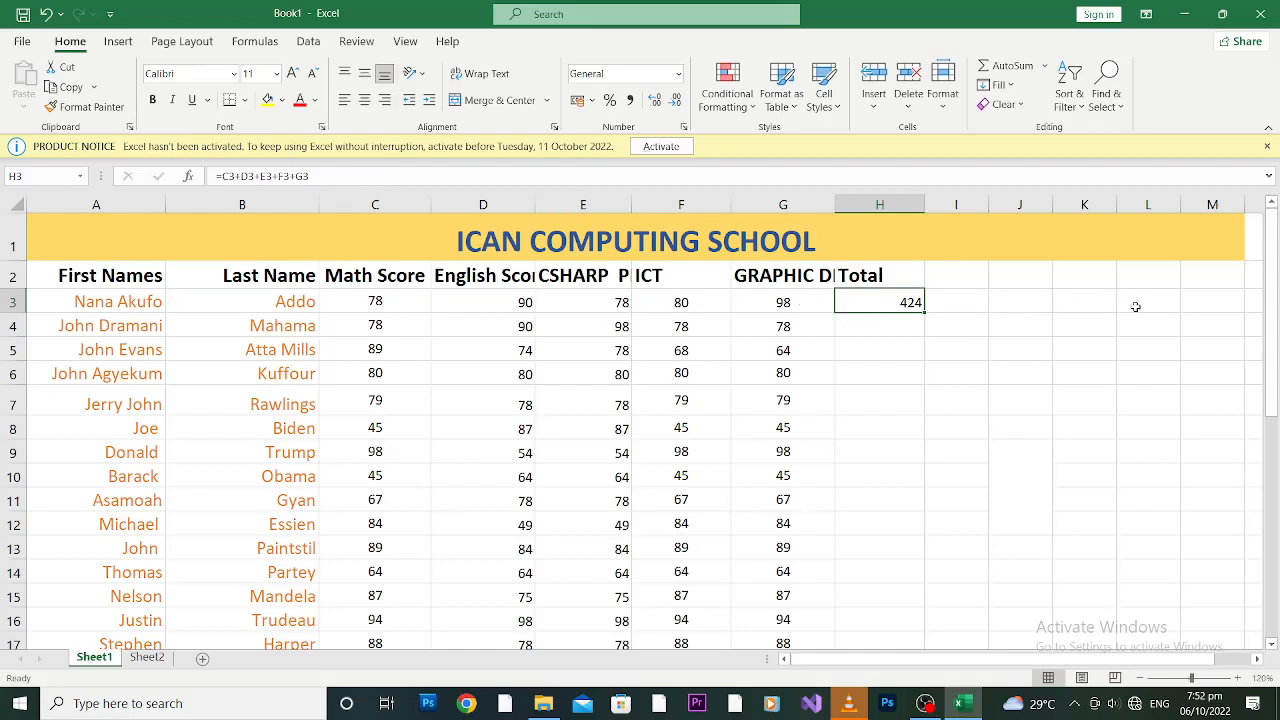
click(957, 302)
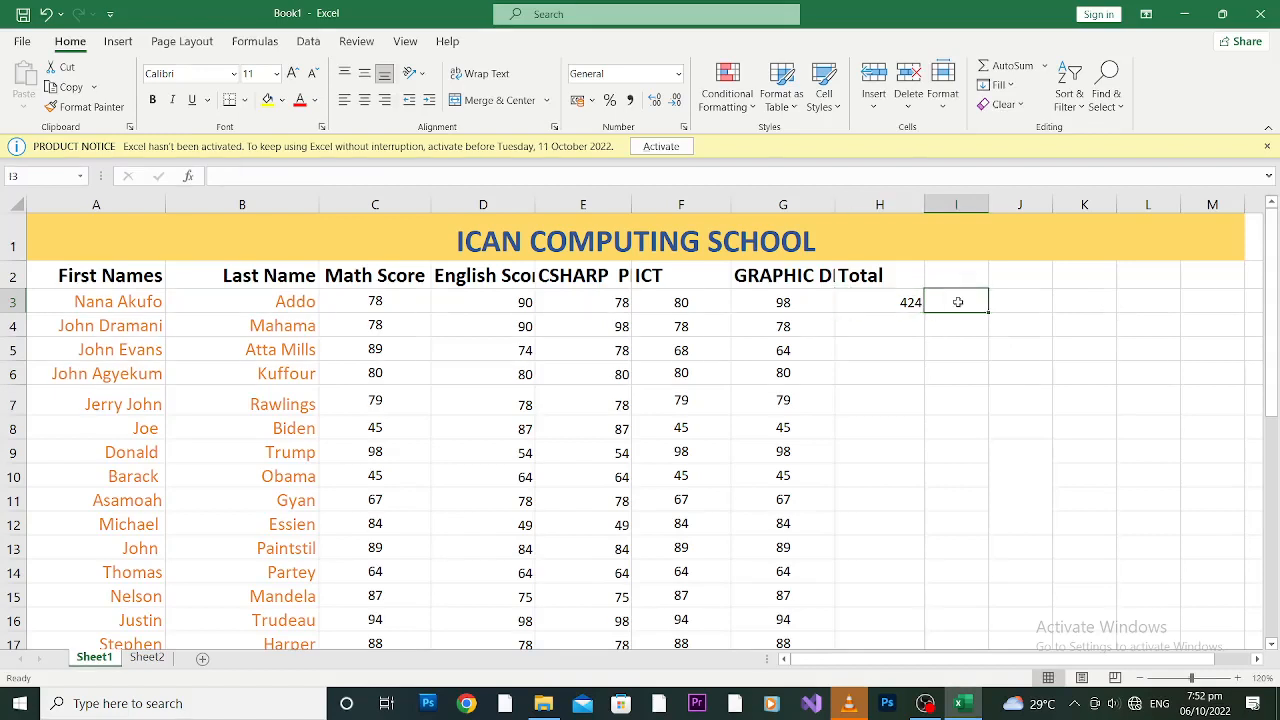
click(892, 306)
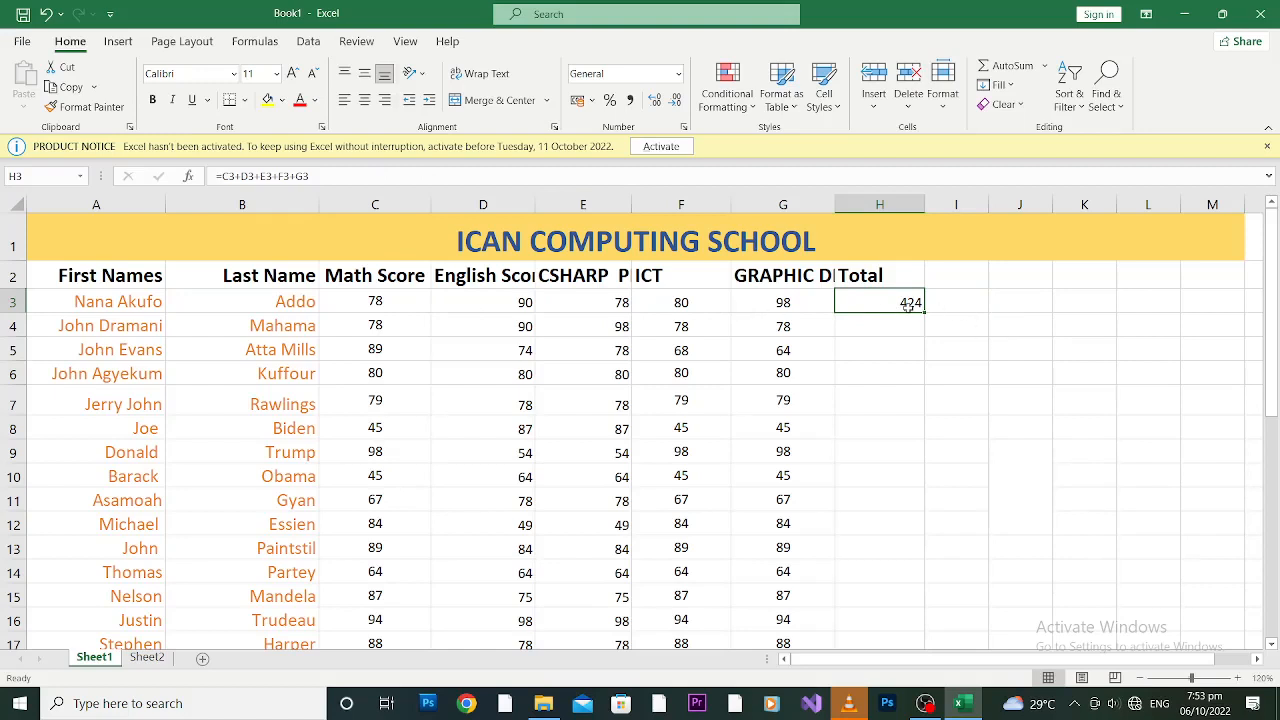
Step: Start =sum( in H3 with the range anchored at C3, then open Windows search for a typing tool
text(=)
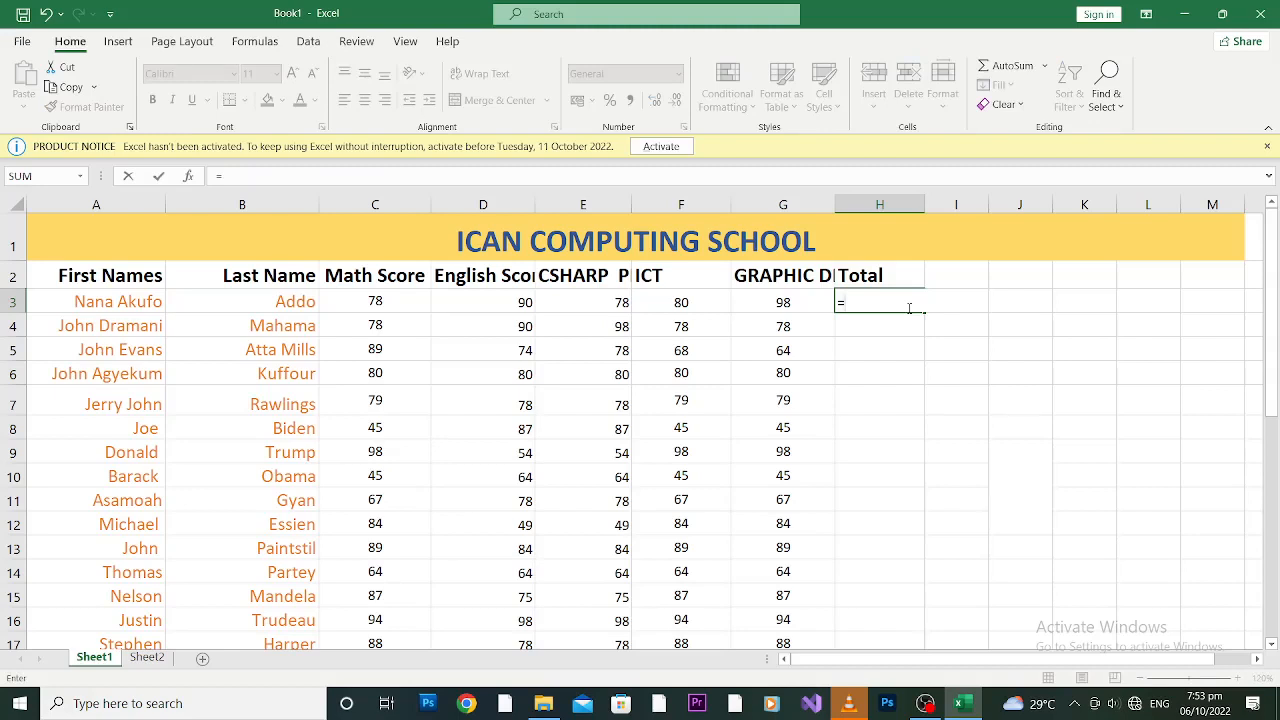
text(s)
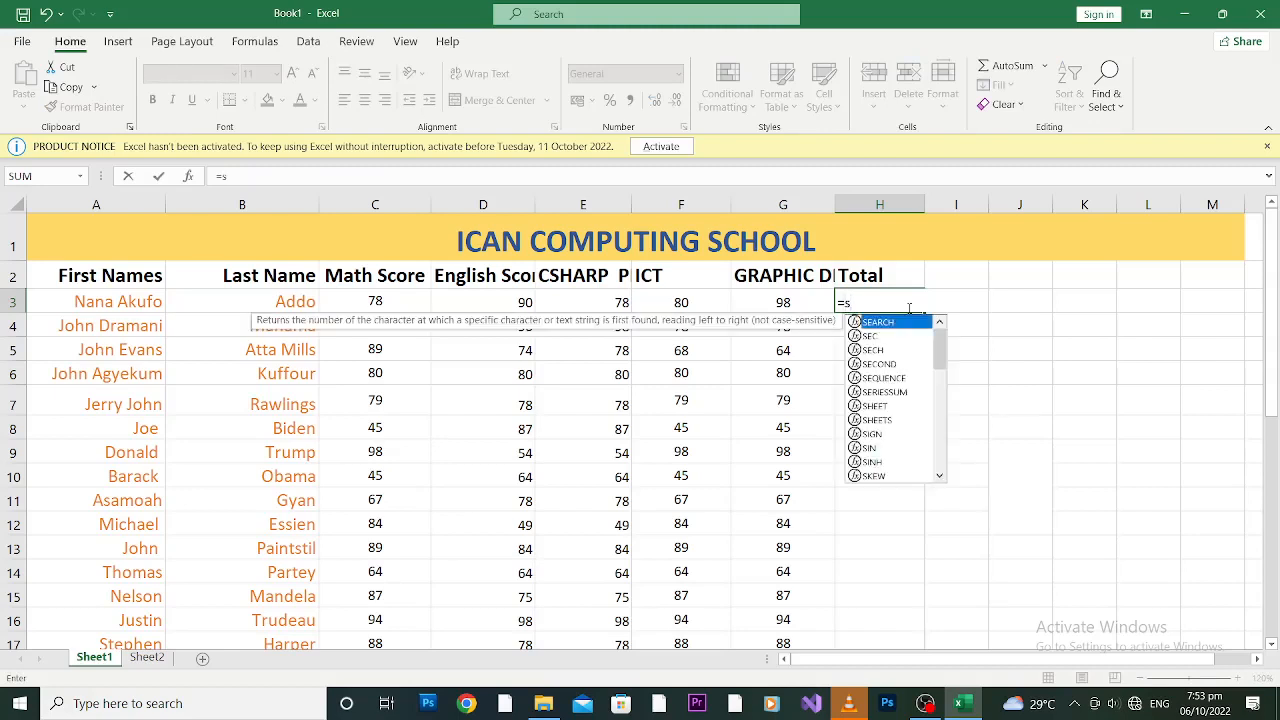
text(um)
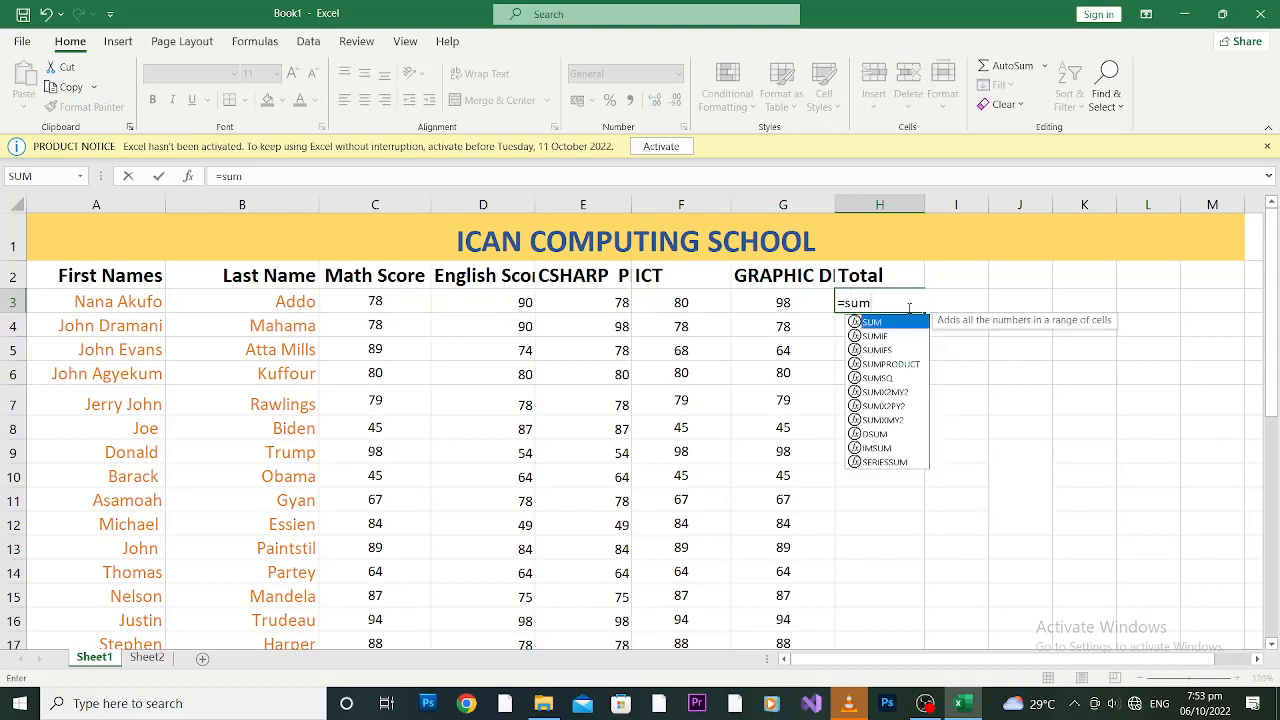
text(()
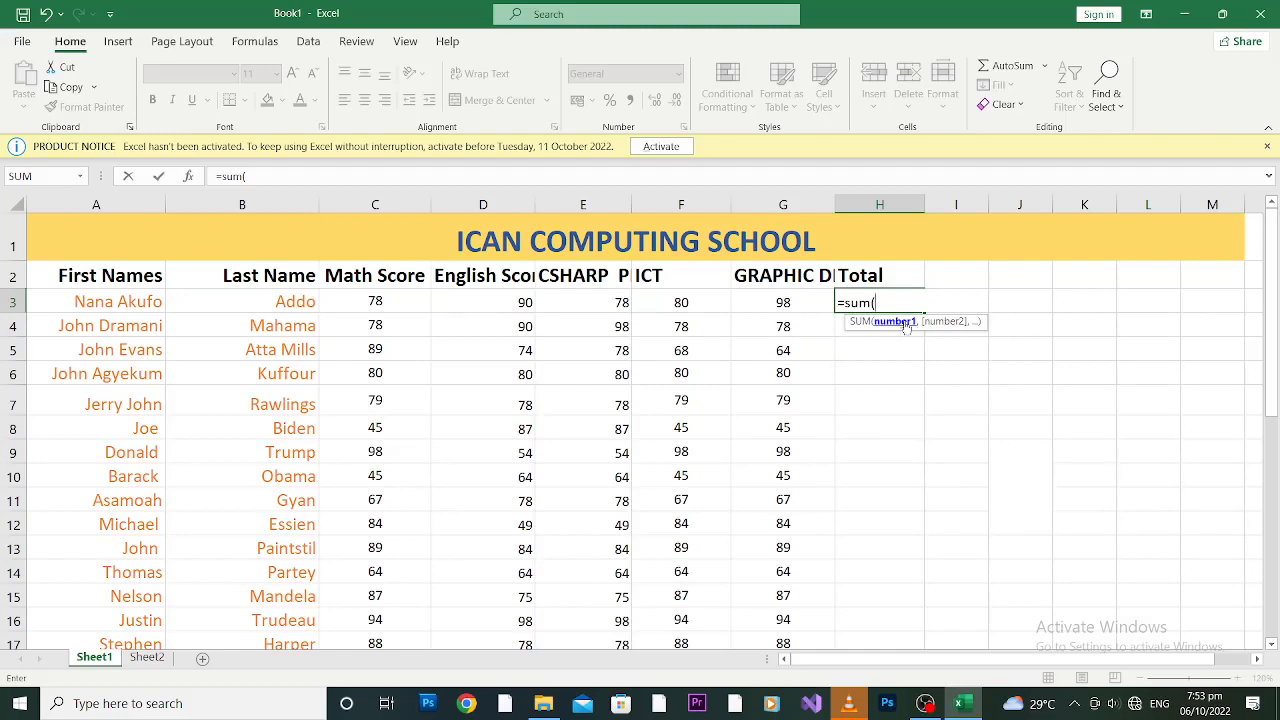
click(387, 303)
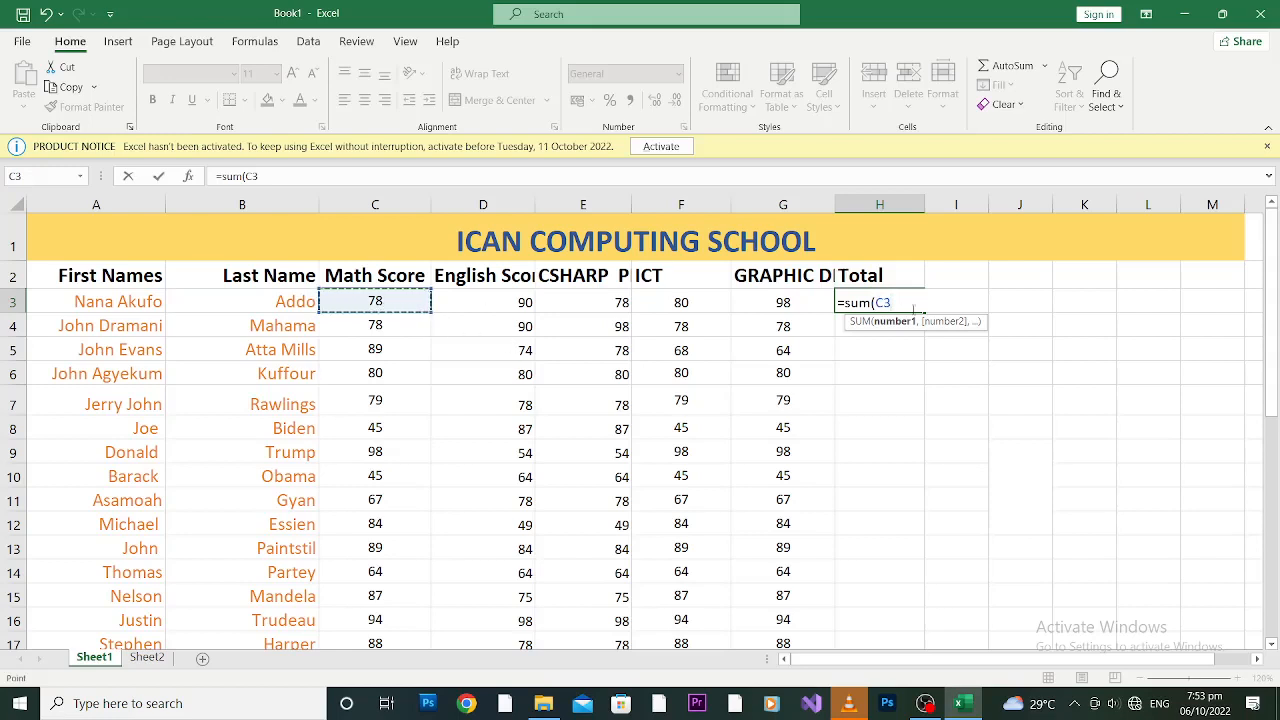
key(F8)
mouse_move(925, 703)
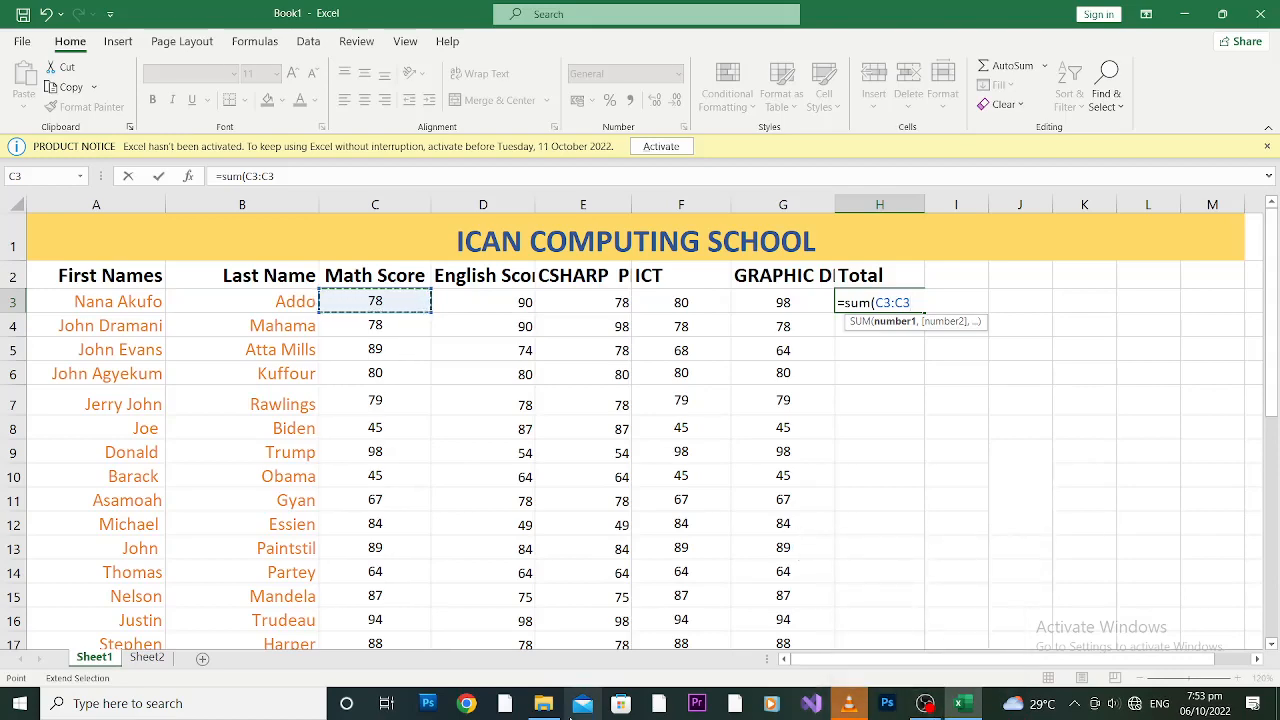
key(super)
text(on)
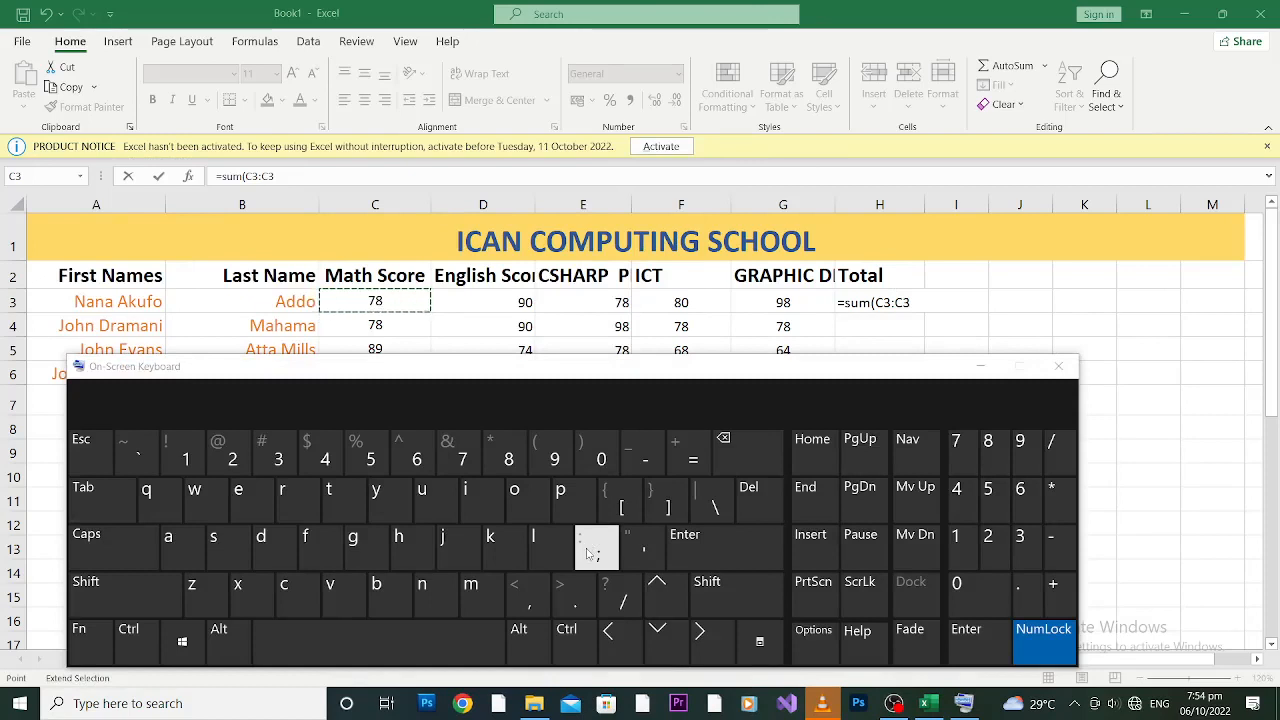
key(shift)
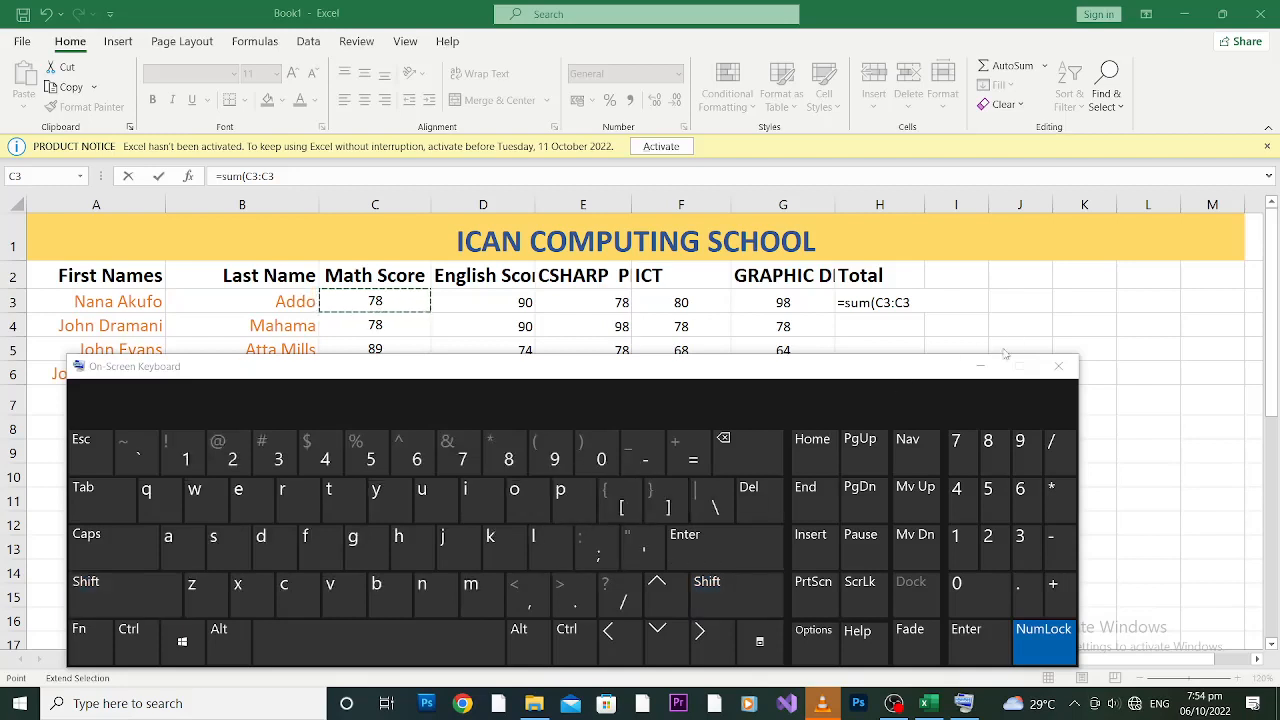
click(981, 367)
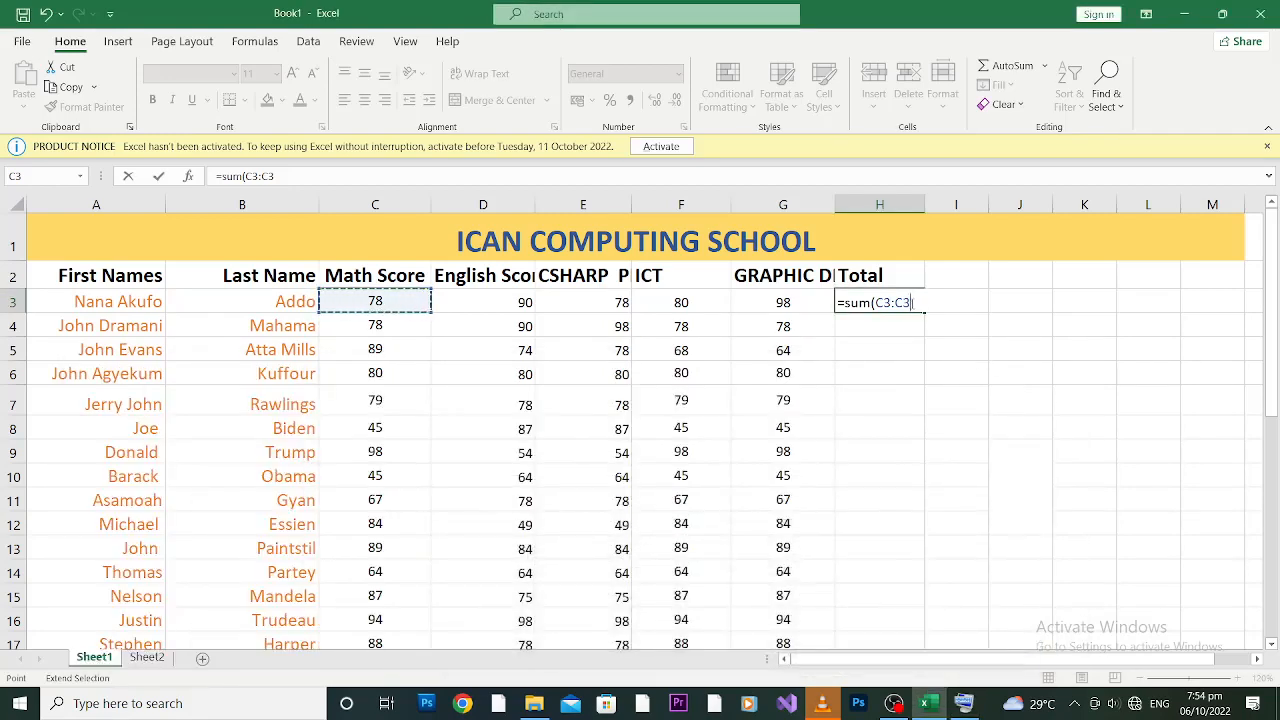
Step: Finish H3's formula as =SUM(C3:G3) by ending the range at G3, giving 424
key(BackSpace)
key(BackSpace)
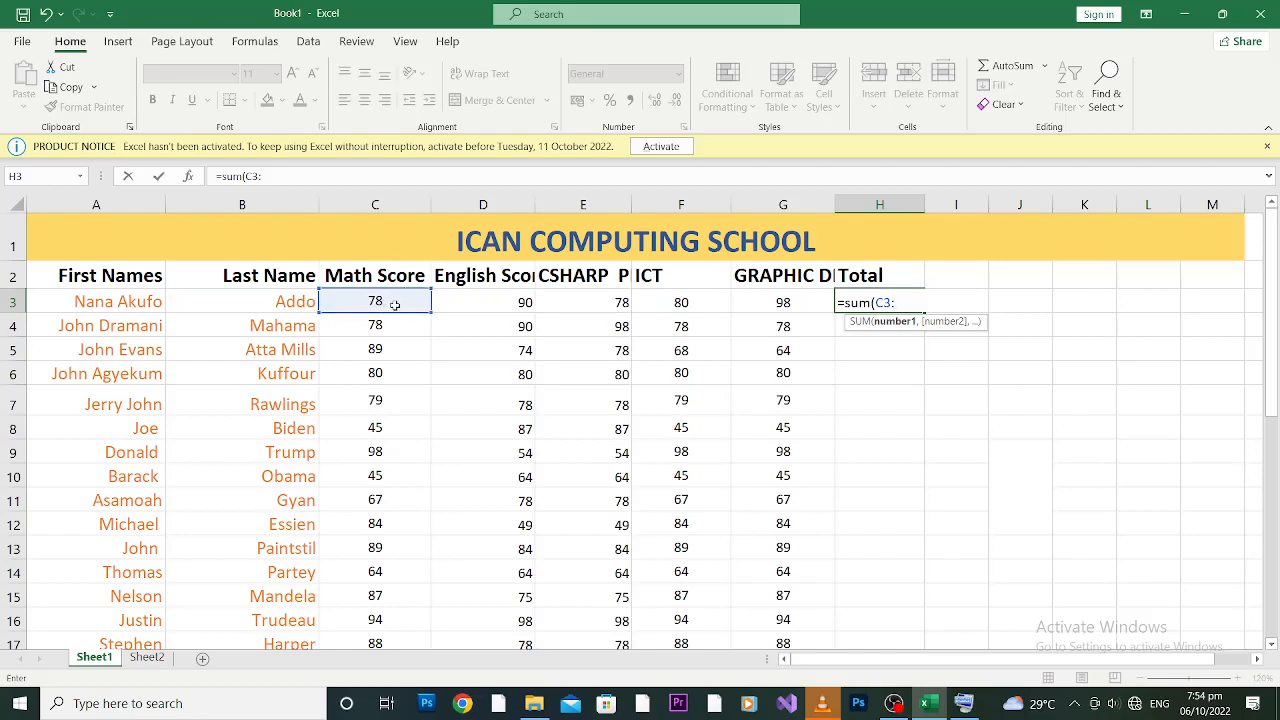
click(782, 302)
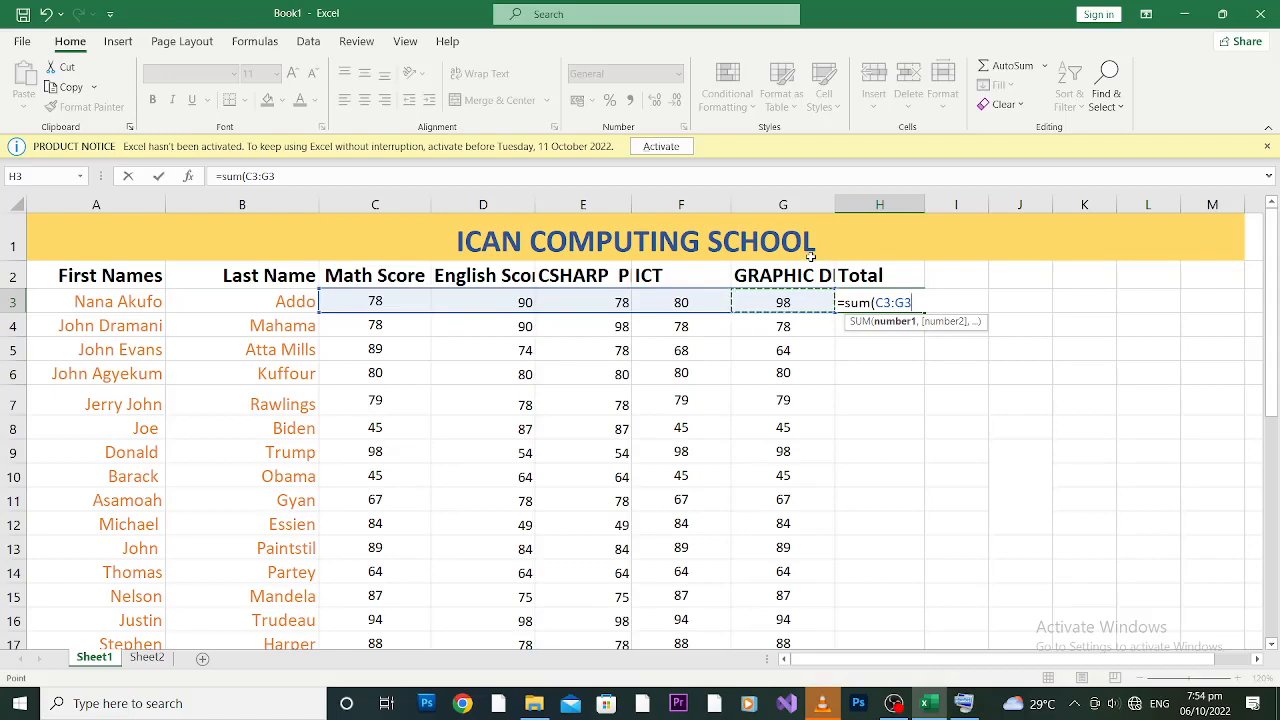
text())
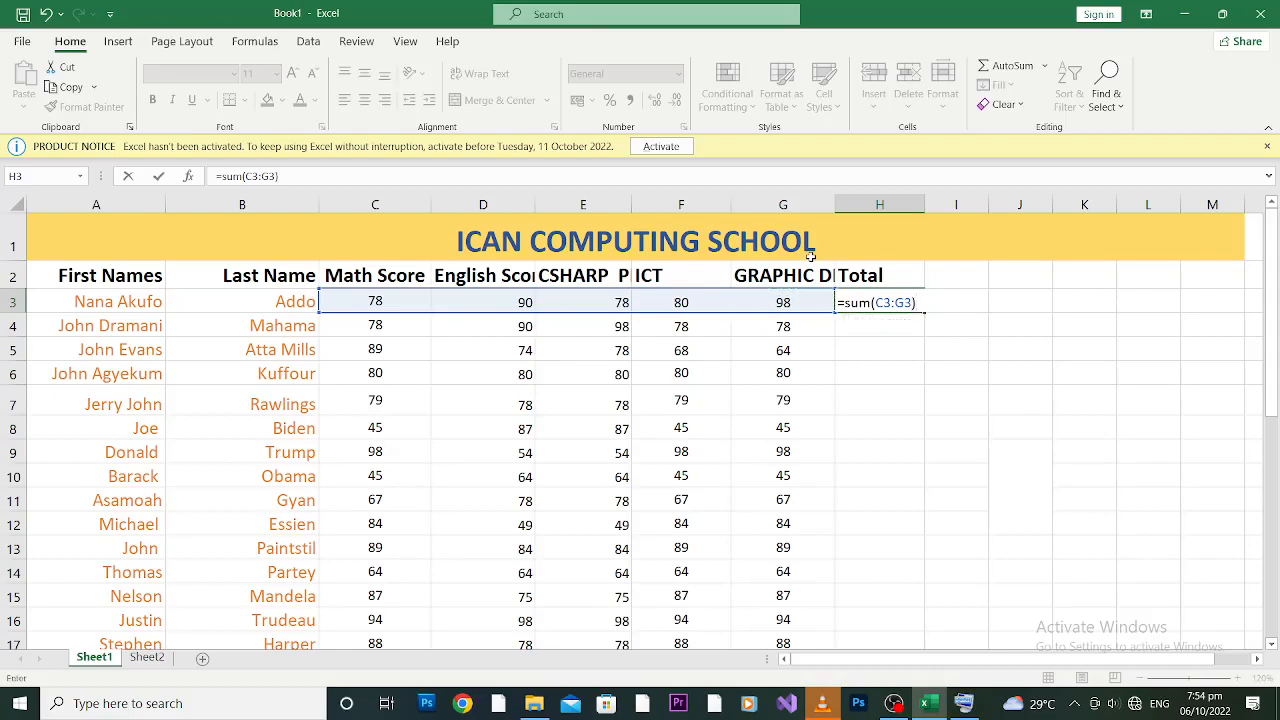
key(Return)
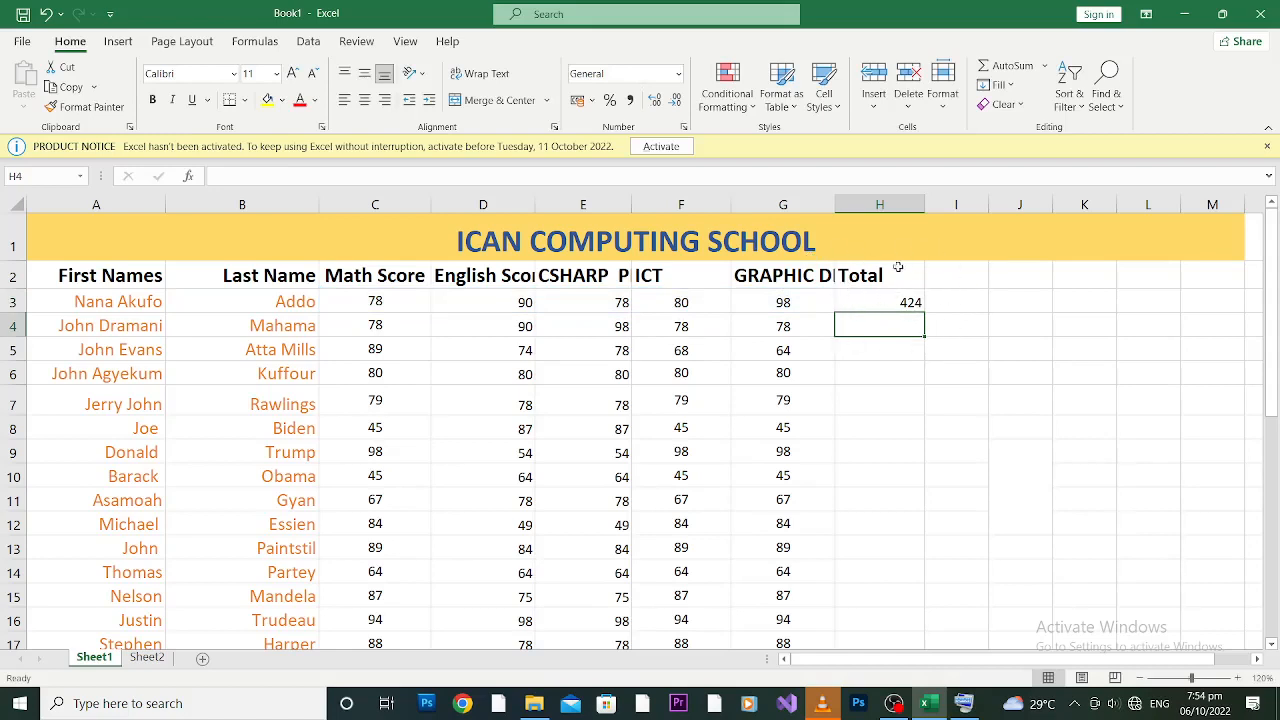
Step: Scroll down from C3 to the last student's score in G37
click(904, 303)
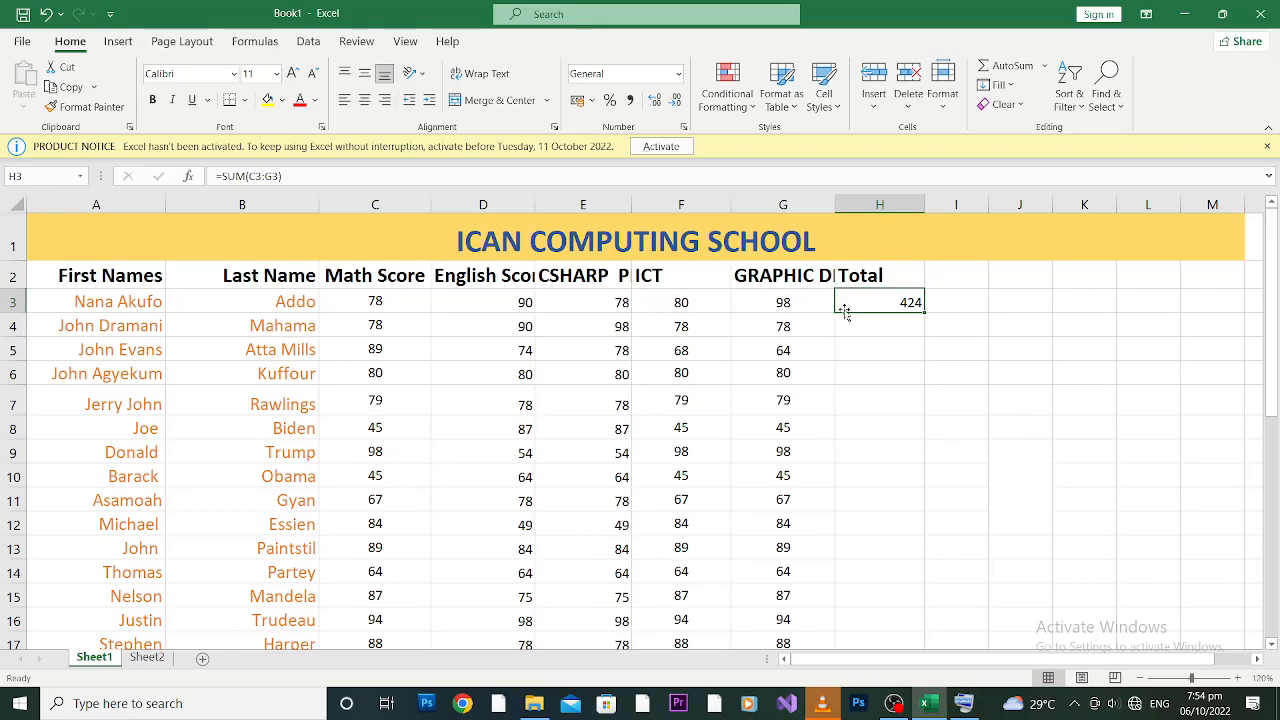
mouse_move(1270, 271)
mouse_down()
mouse_move(1270, 284)
mouse_move(1270, 267)
mouse_up()
click(367, 297)
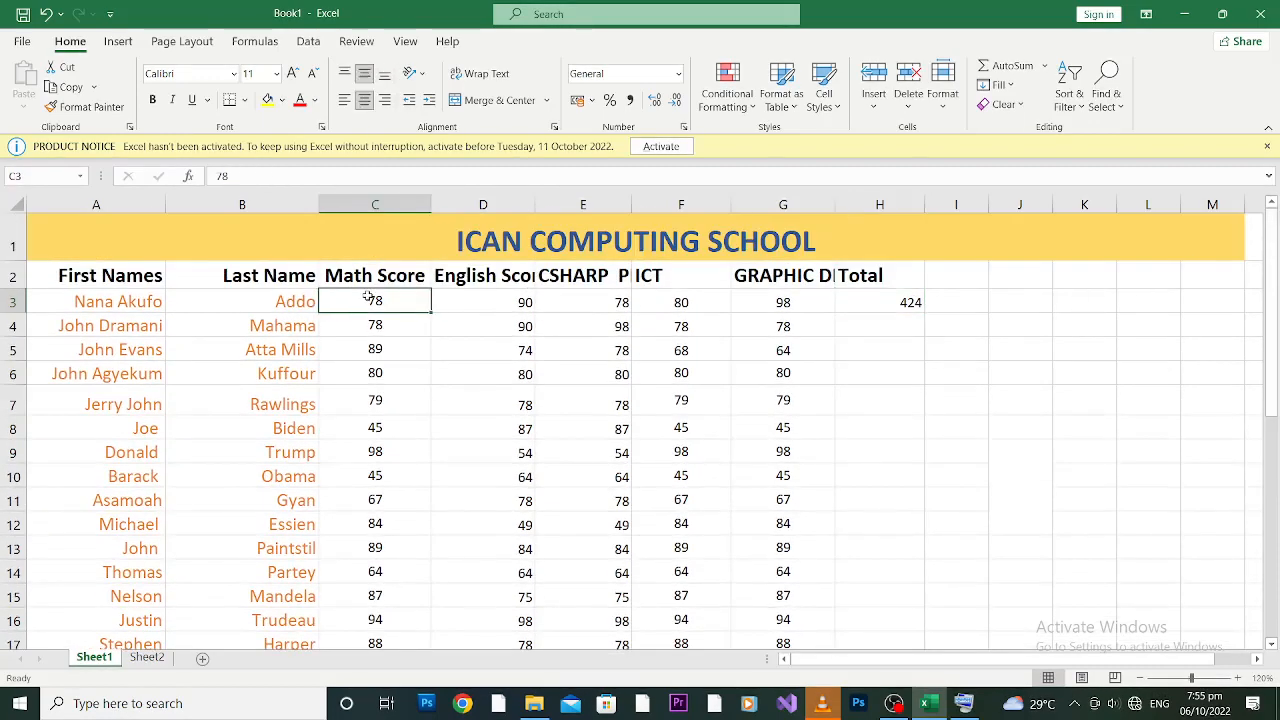
drag(1277, 343, 1277, 360)
click(1277, 540)
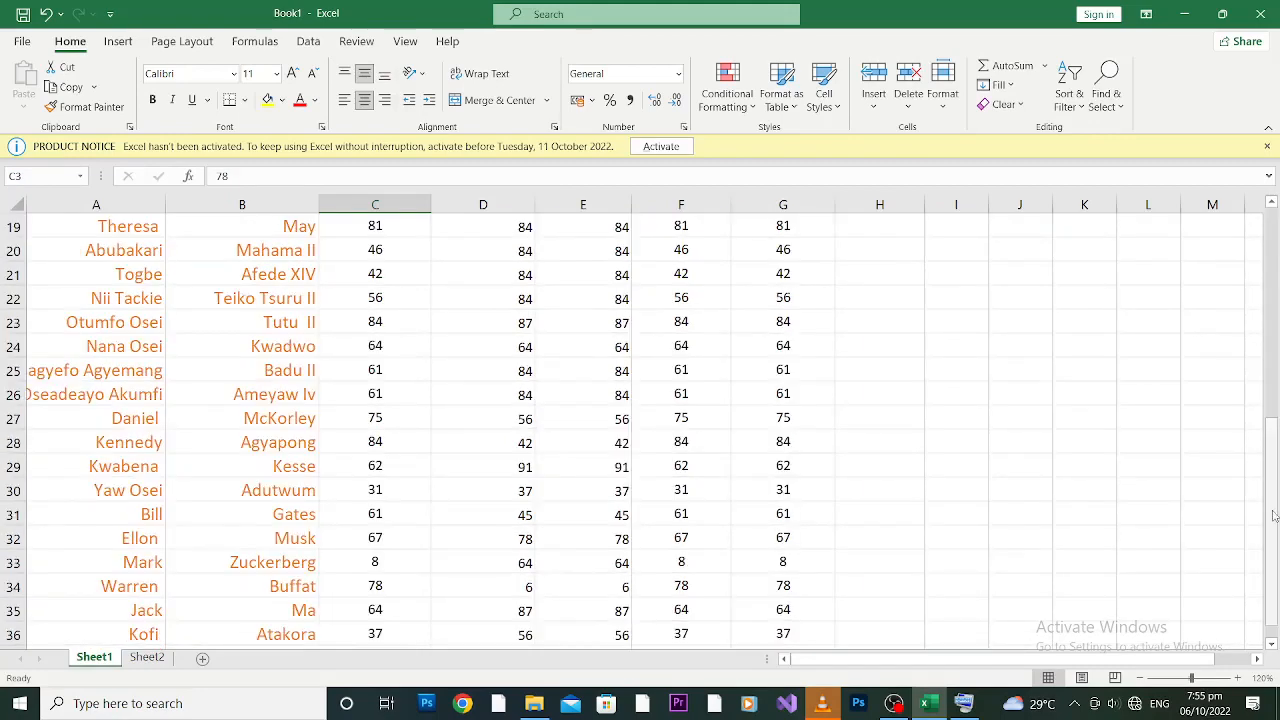
drag(1274, 515, 1274, 520)
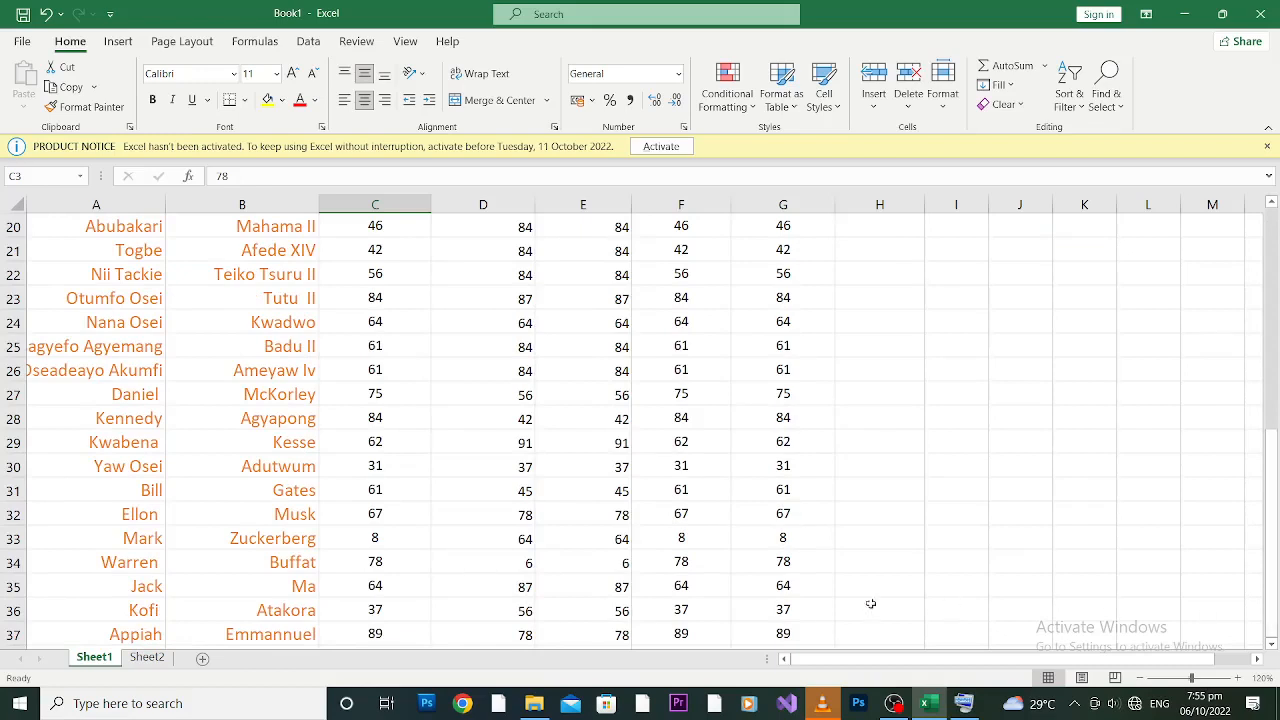
click(776, 634)
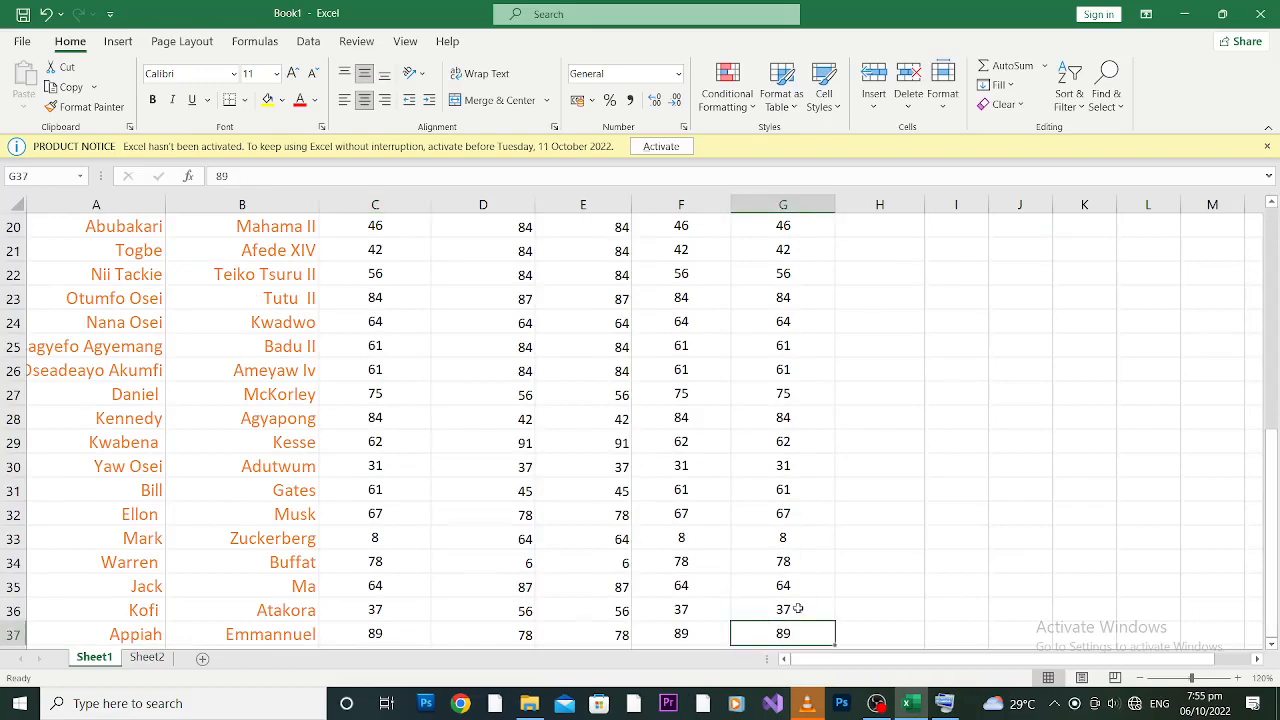
Step: Enter =SUM(C3:G37) in H37 for a grand total of 12156, then delete it
click(870, 628)
text(=)
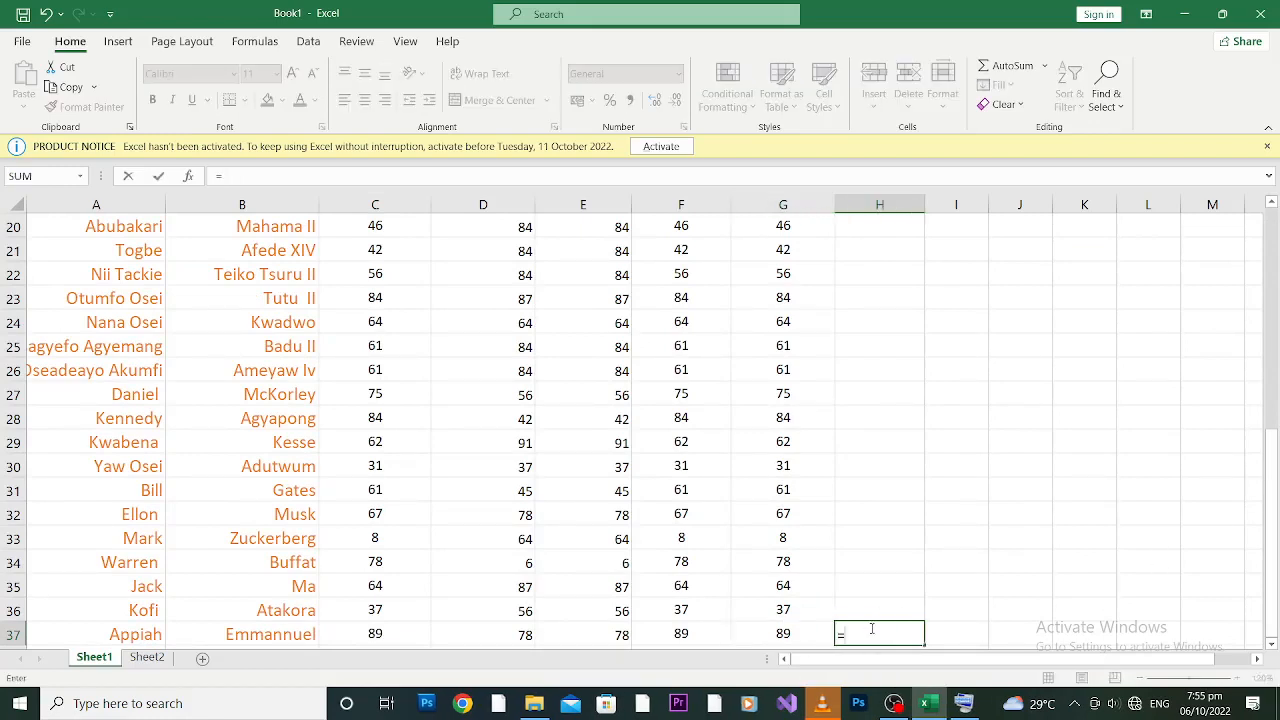
text(sum)
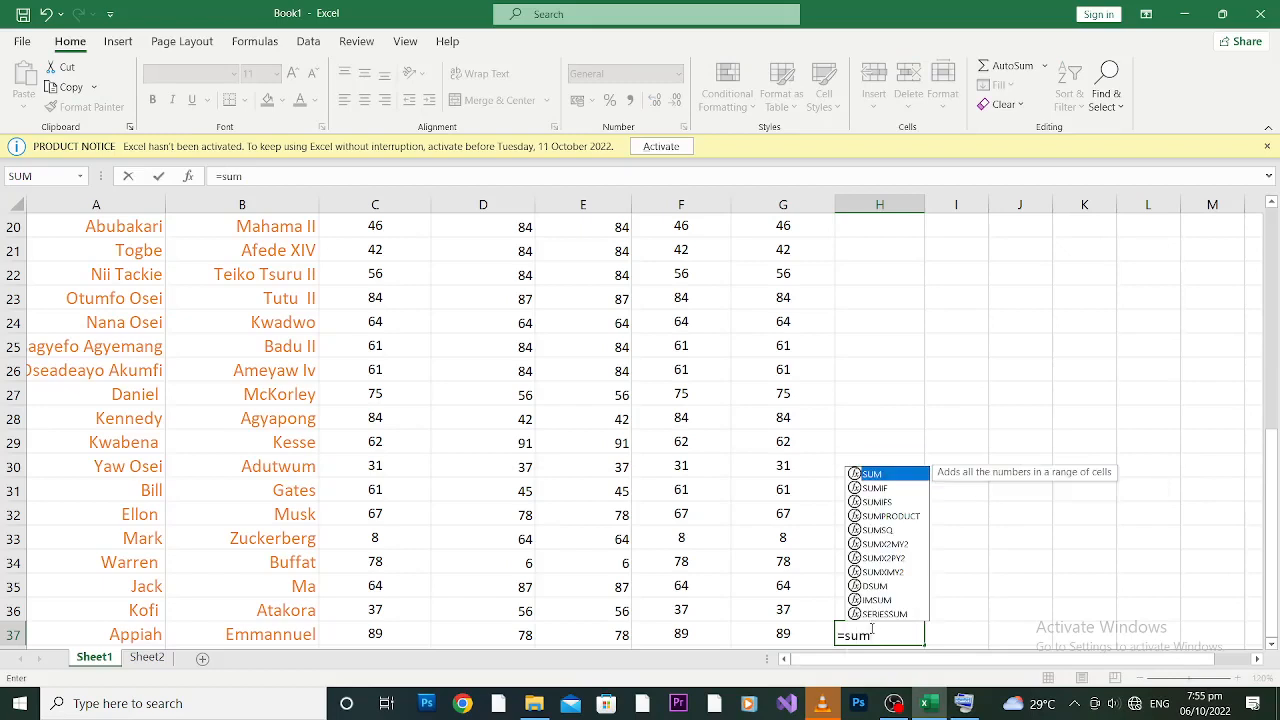
text(()
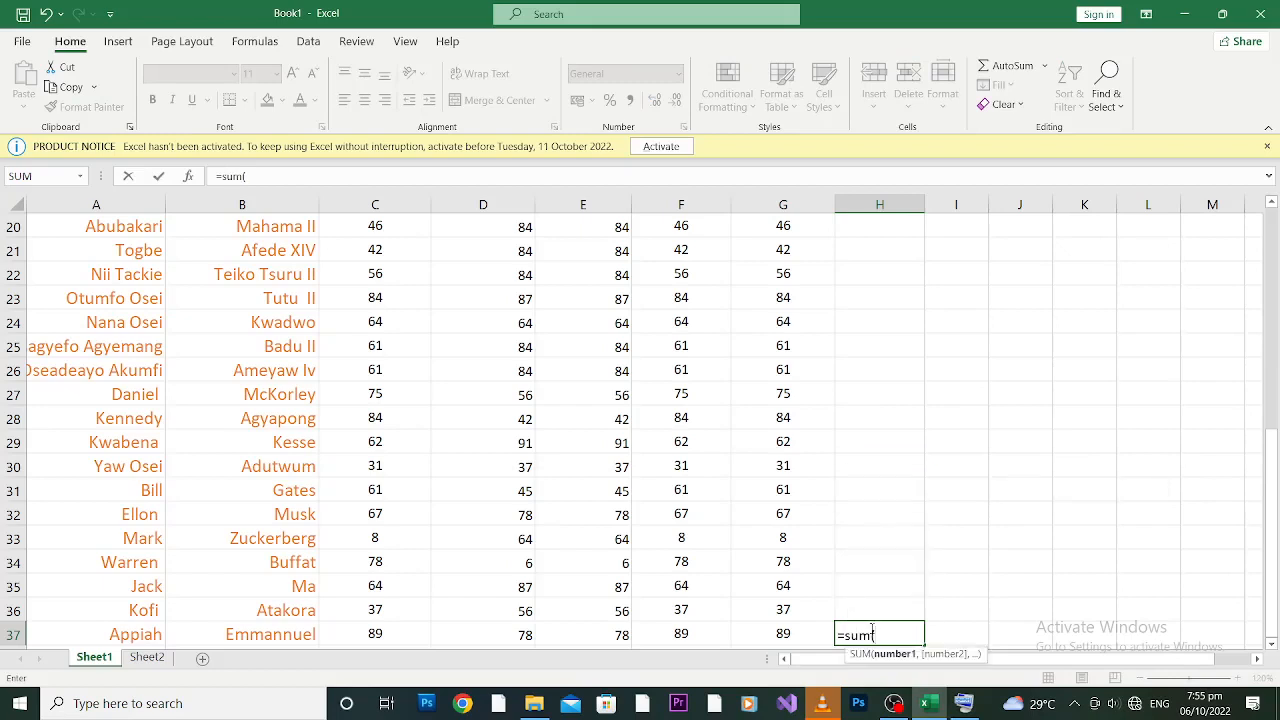
text(c3)
drag(1271, 448, 1278, 510)
drag(1271, 466, 1271, 478)
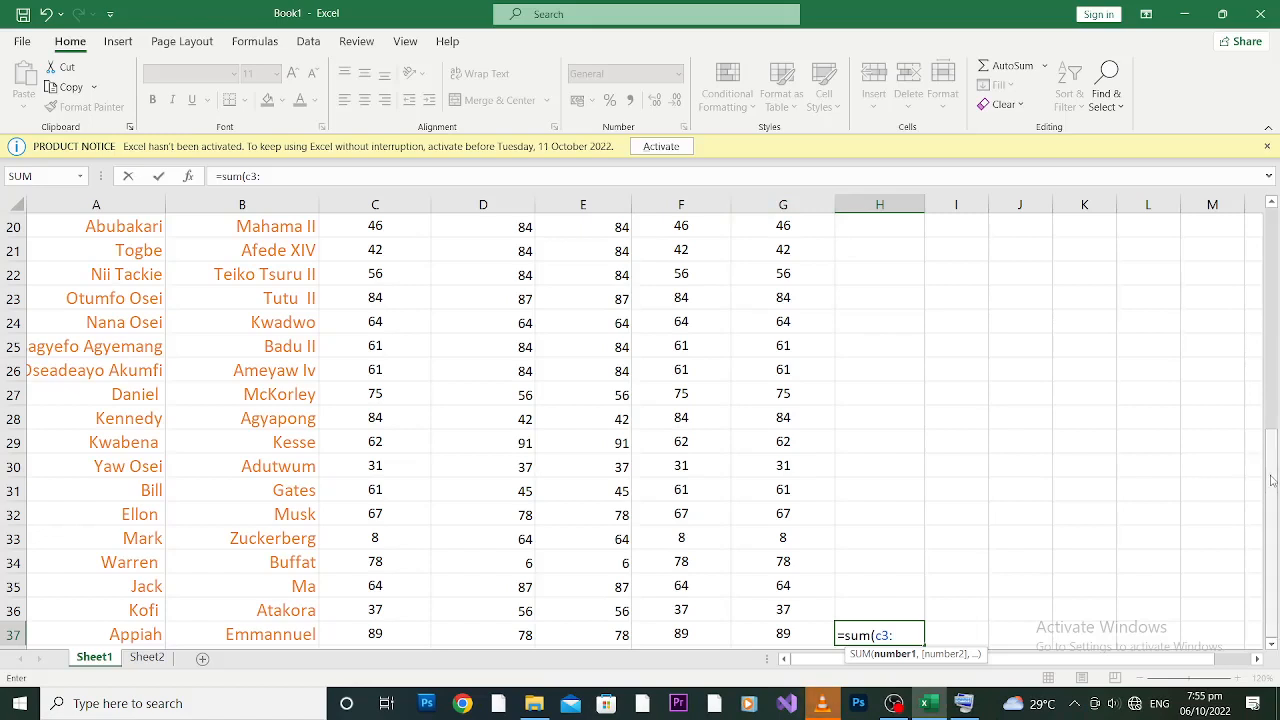
text(g)
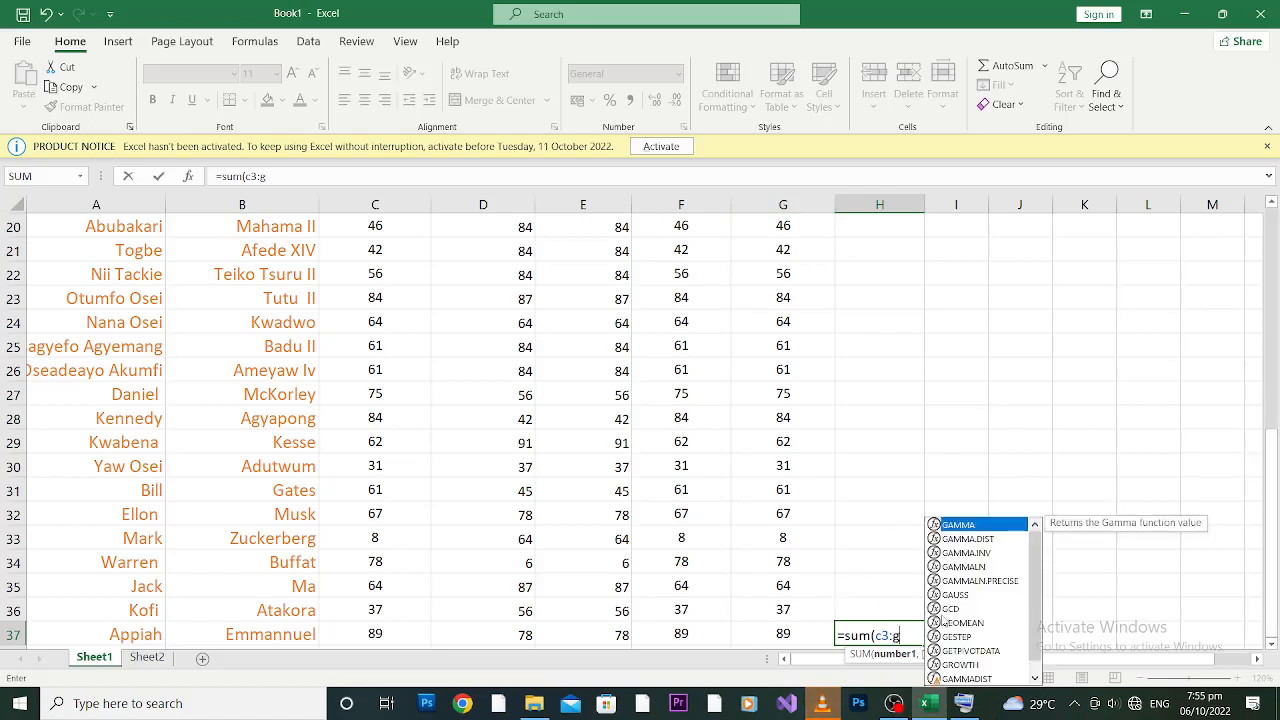
text(37)
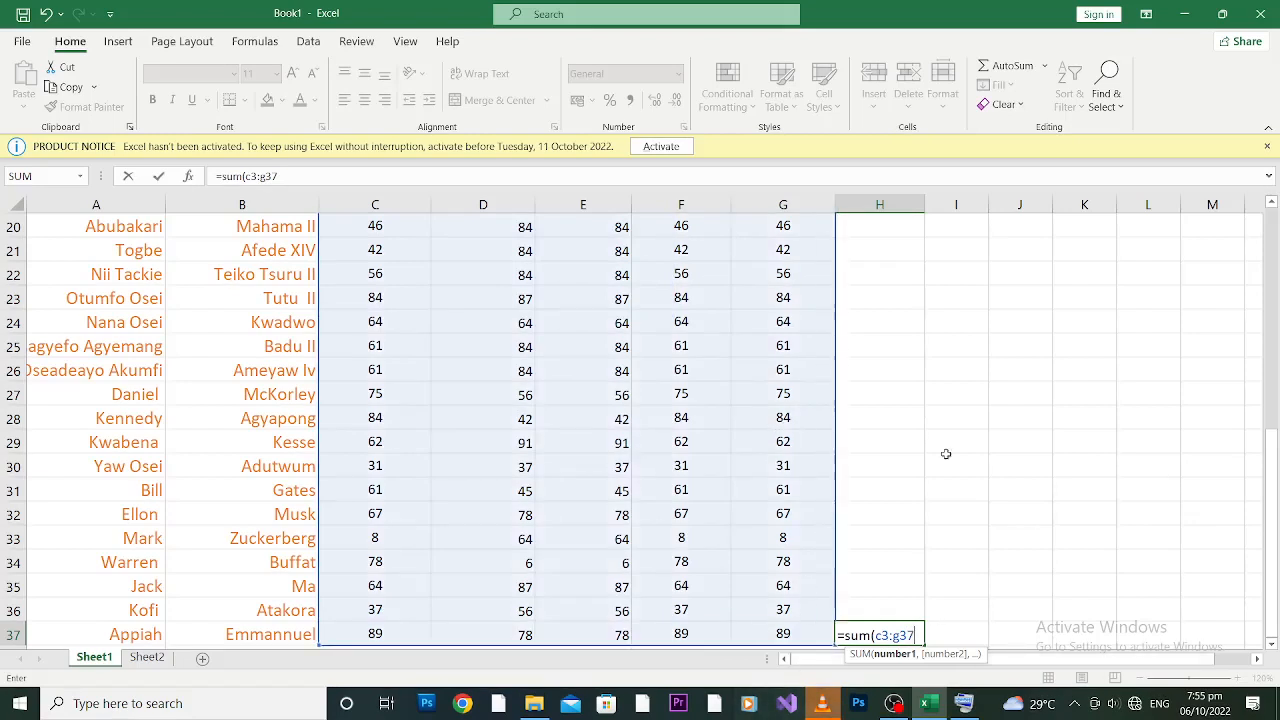
drag(1270, 487, 1256, 440)
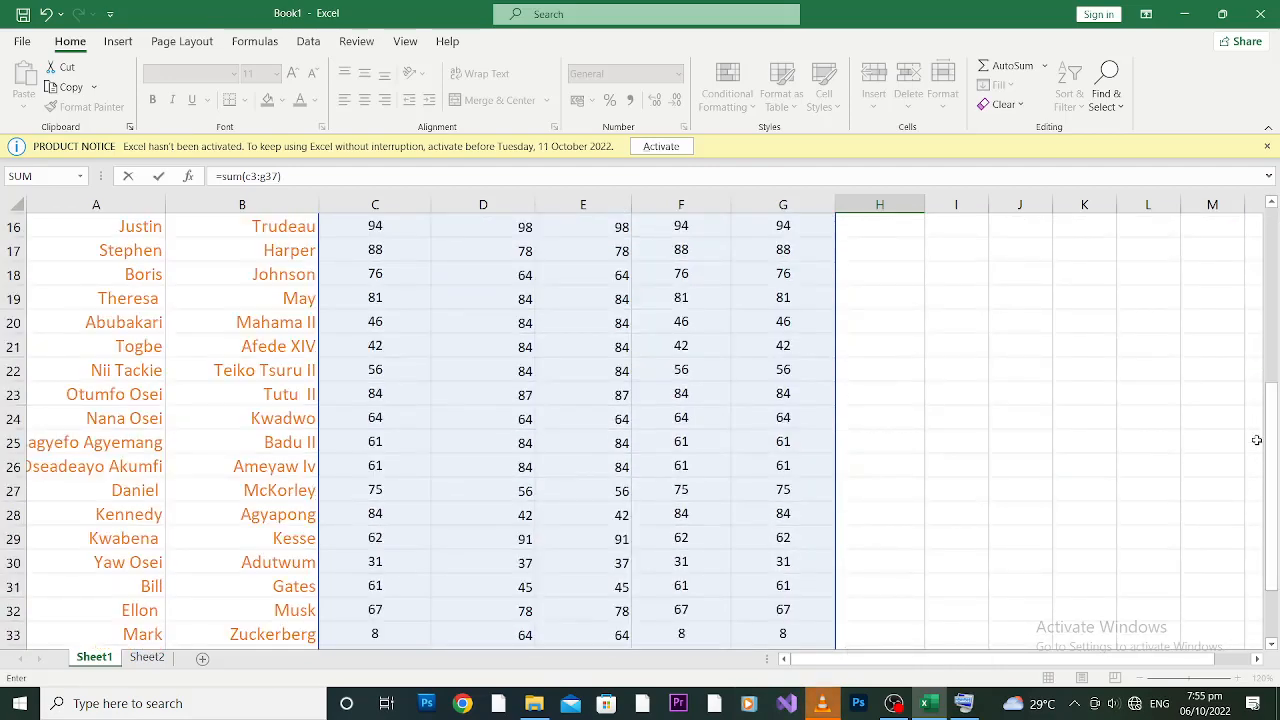
drag(1275, 437, 1272, 598)
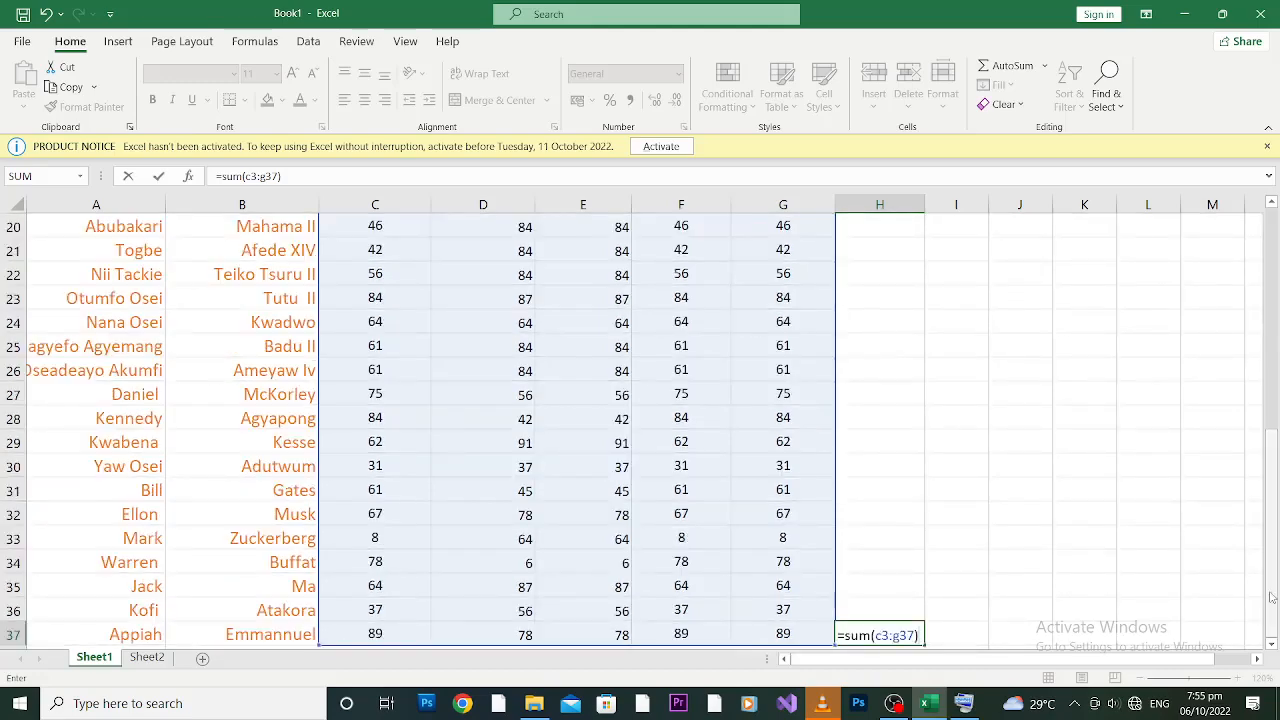
key(Return)
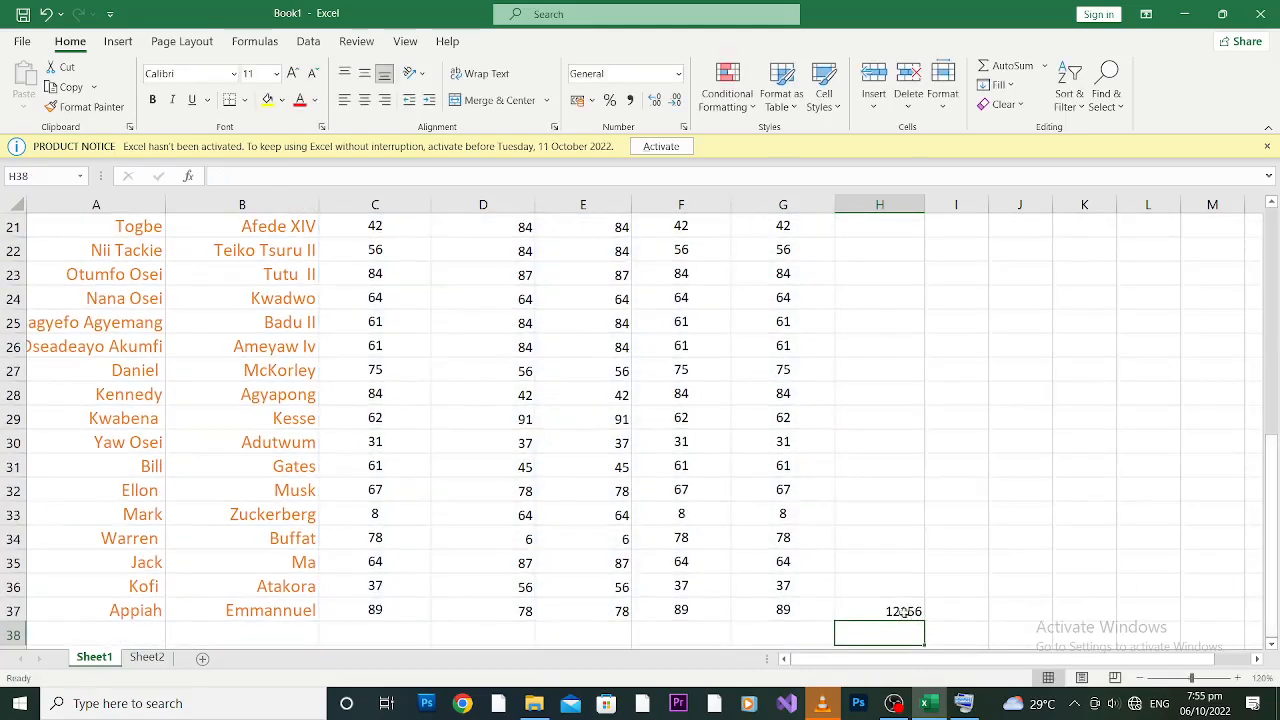
click(903, 611)
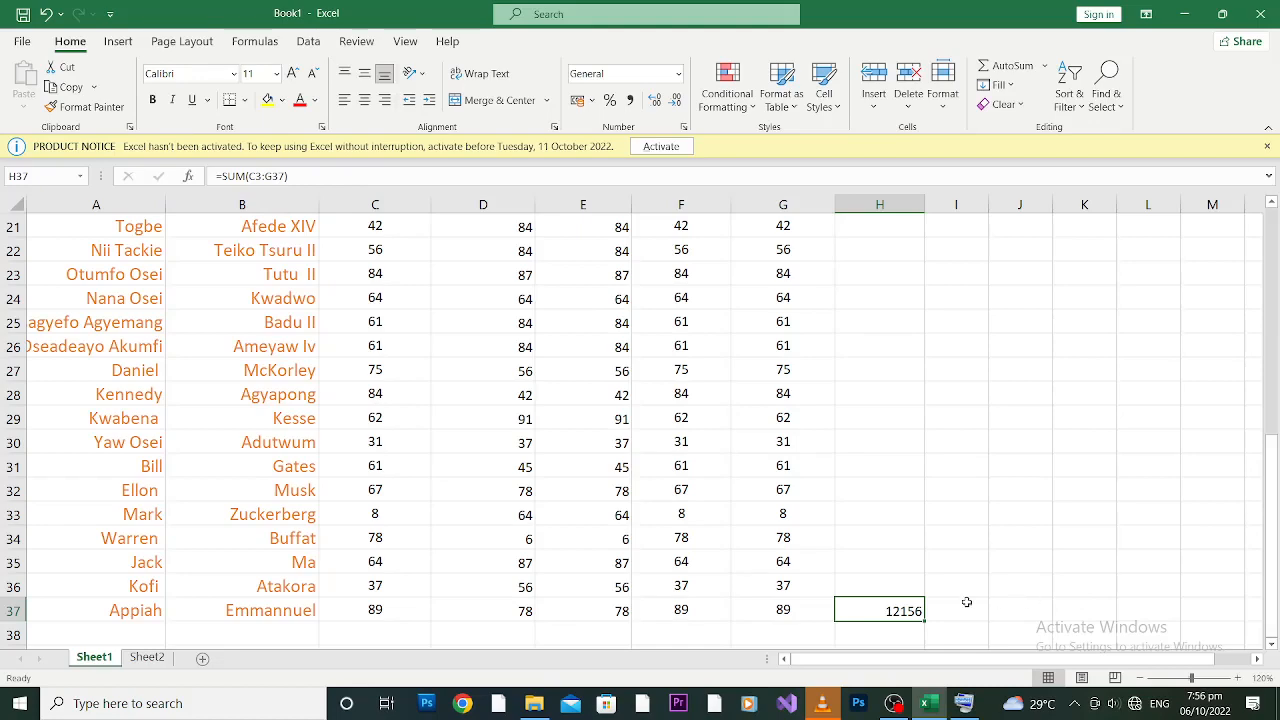
key(Delete)
Step: Delete the =SUM(C3:G3) total from H3 and reselect C3
drag(1274, 461, 1279, 177)
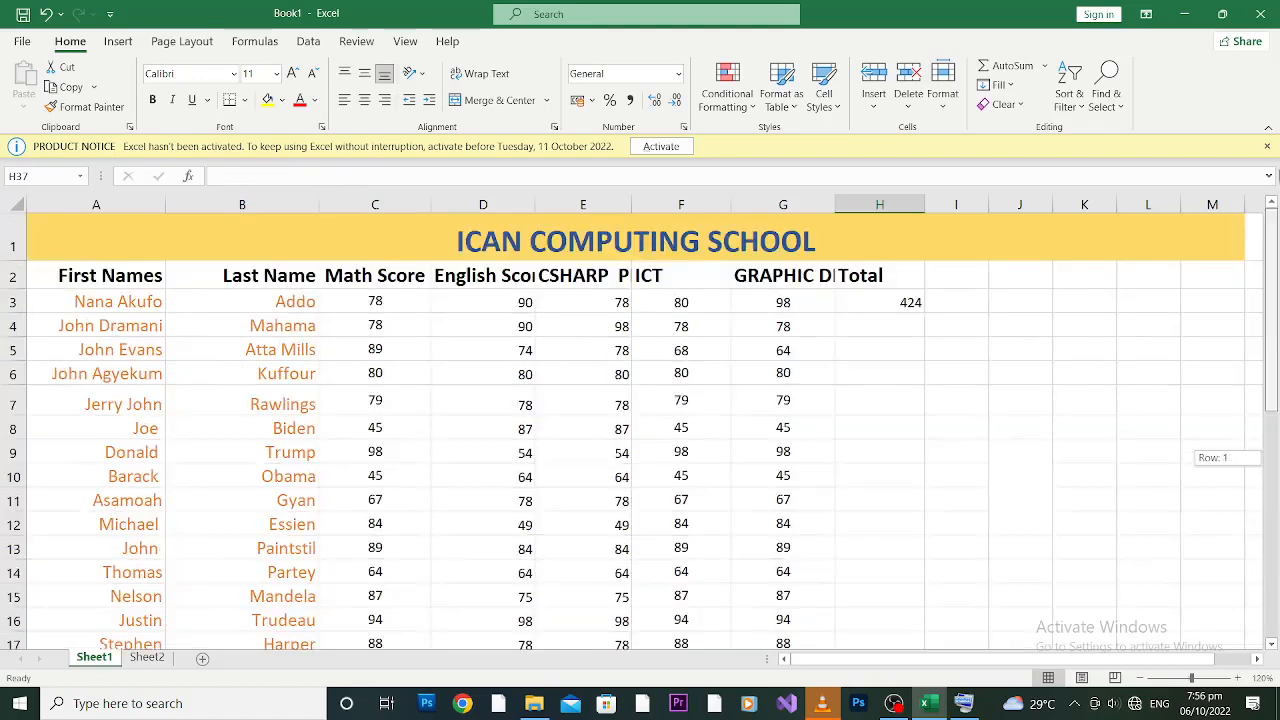
click(878, 301)
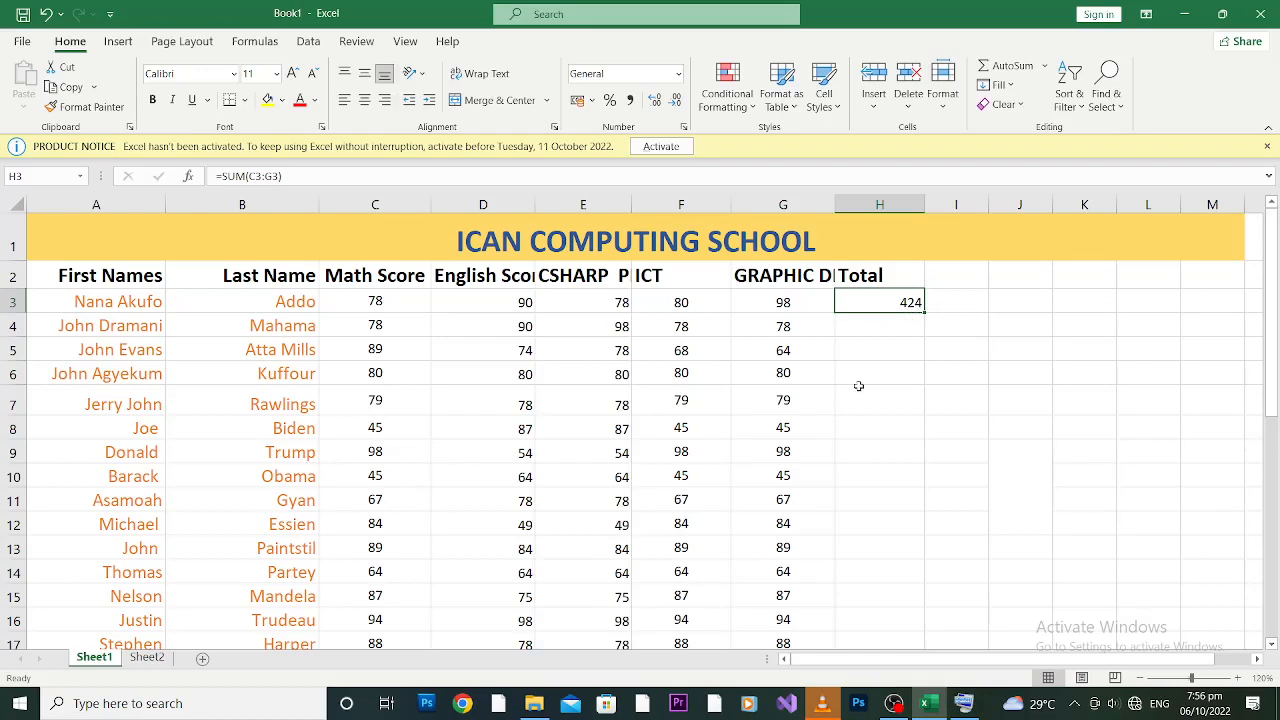
key(Delete)
key(Left)
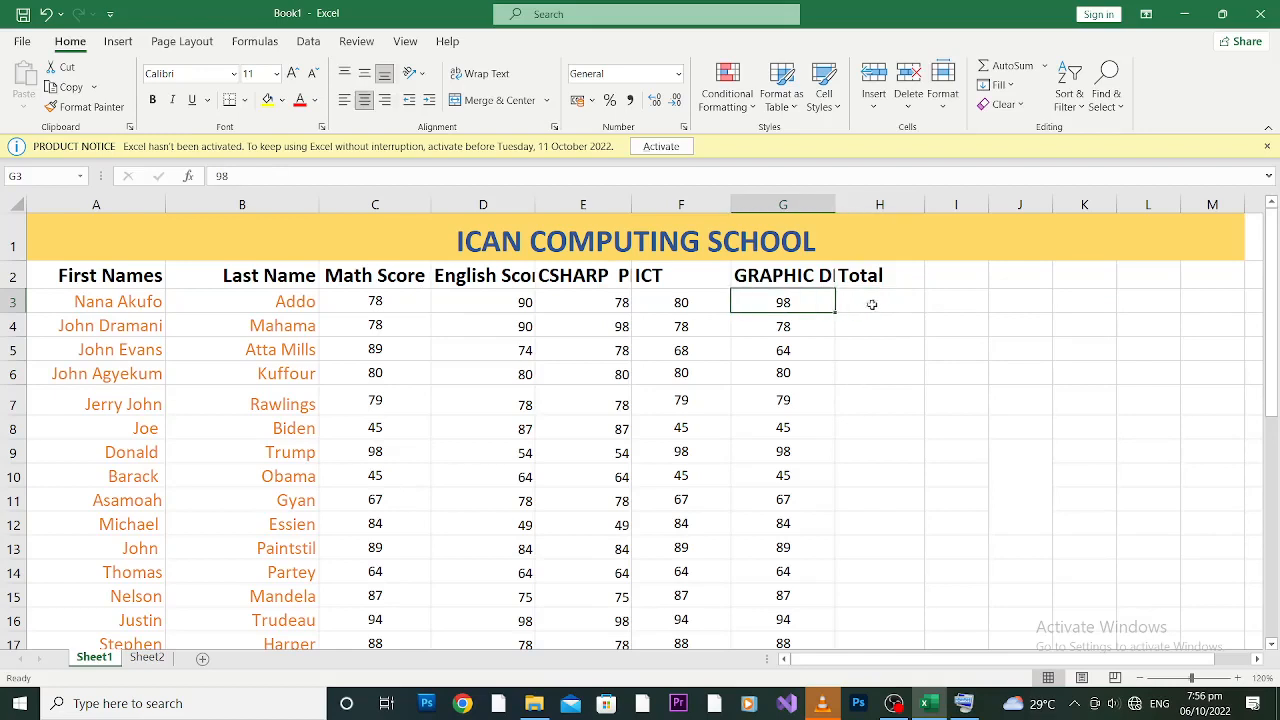
click(373, 301)
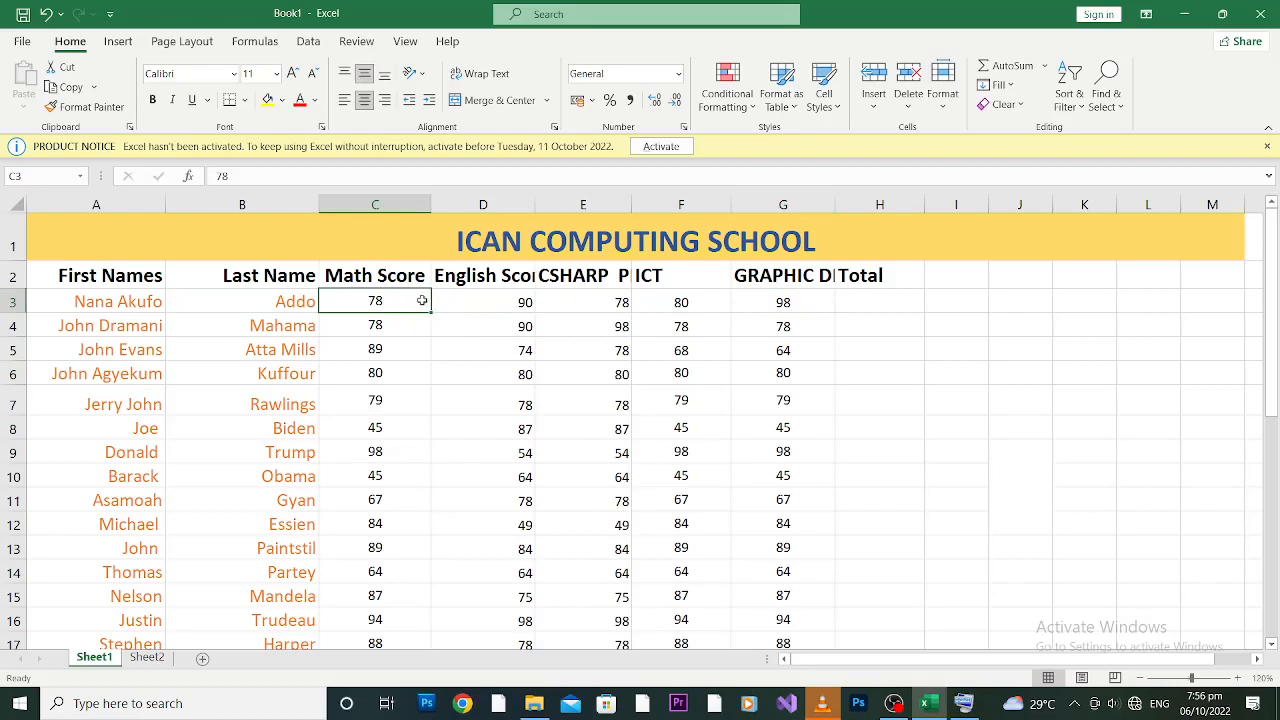
Step: Select C3:H3 and apply AutoSum so H3 gets =SUM(C3:G3), showing 424
drag(422, 300, 873, 301)
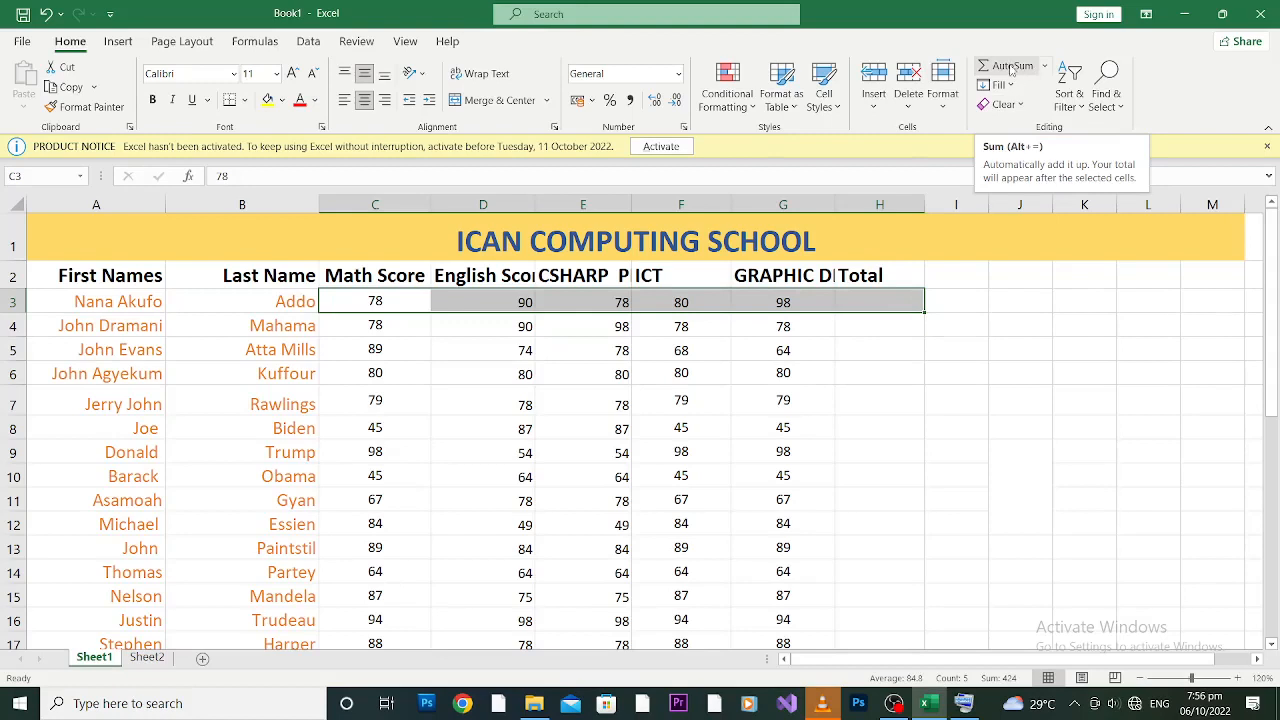
click(1010, 67)
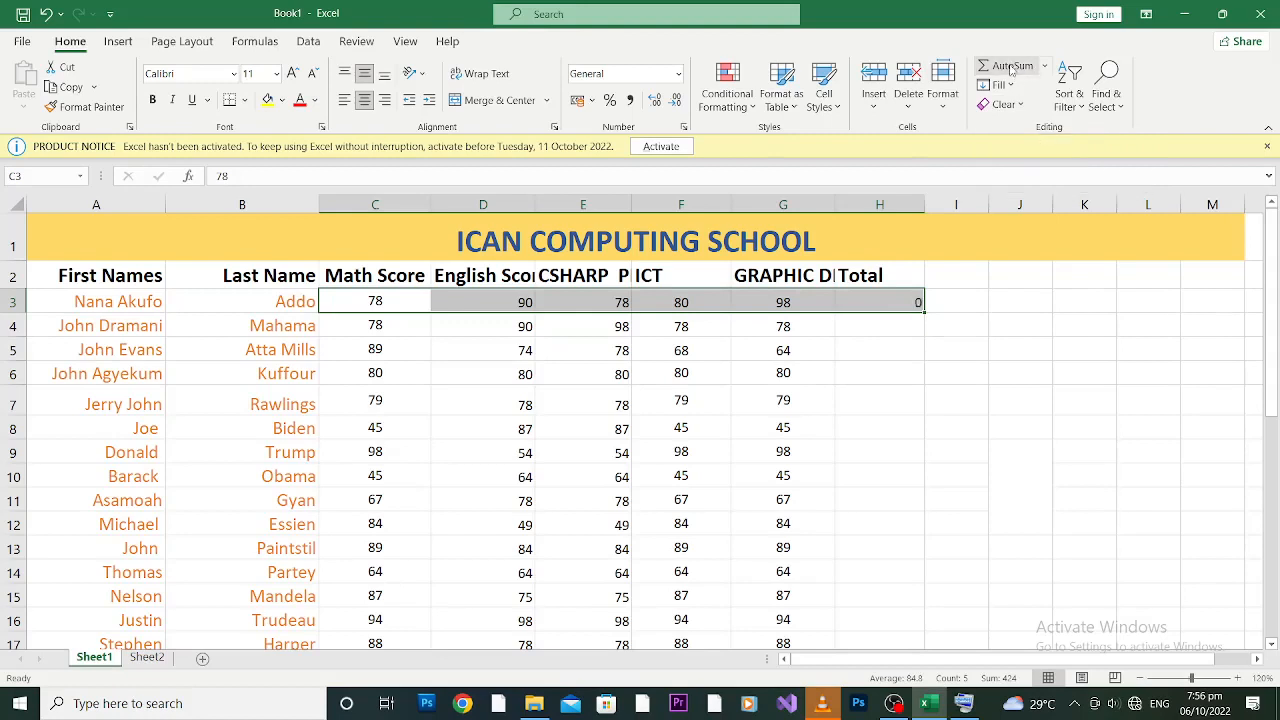
click(893, 300)
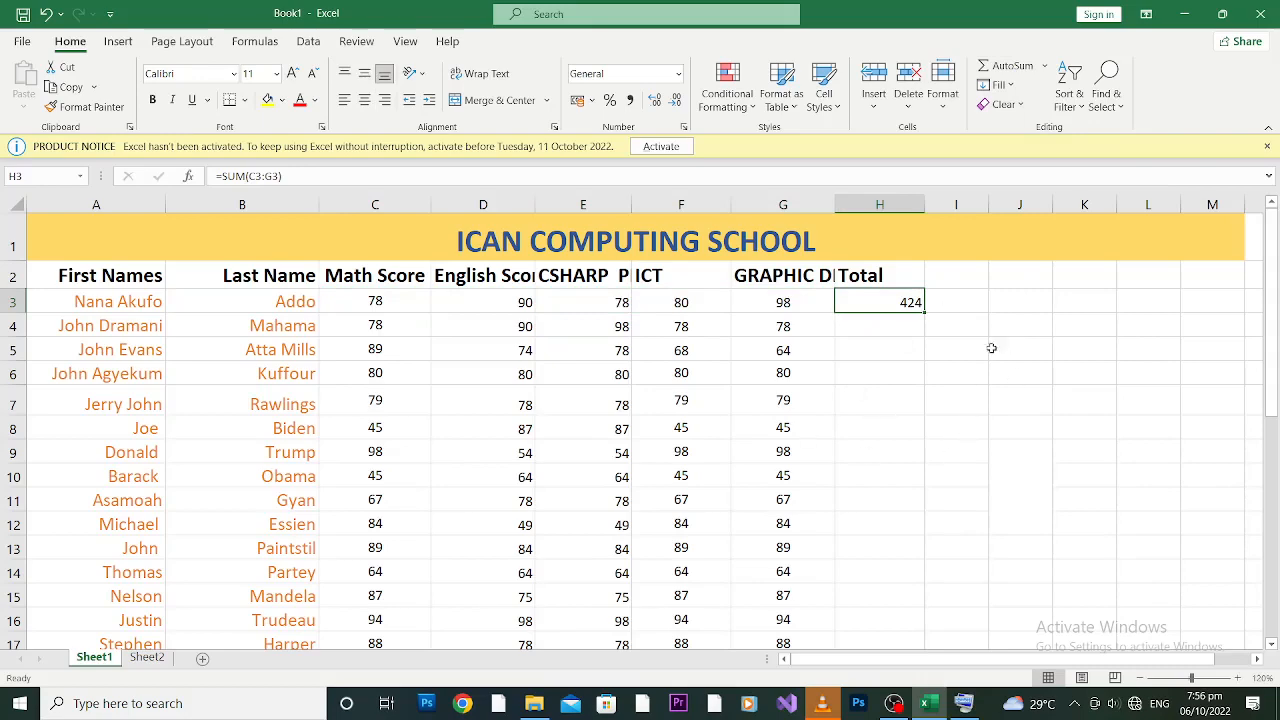
mouse_move(1272, 246)
mouse_down()
mouse_move(1272, 258)
mouse_move(1272, 246)
mouse_up()
drag(1273, 200, 1273, 200)
click(909, 329)
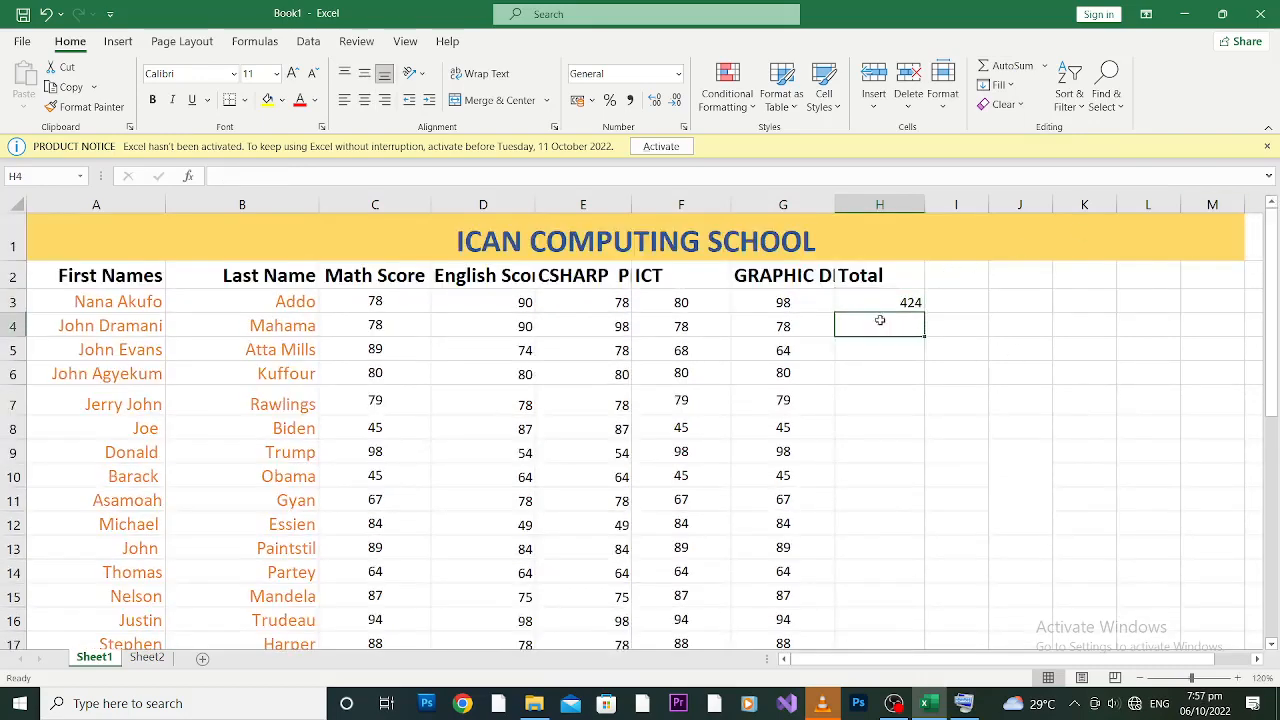
click(875, 300)
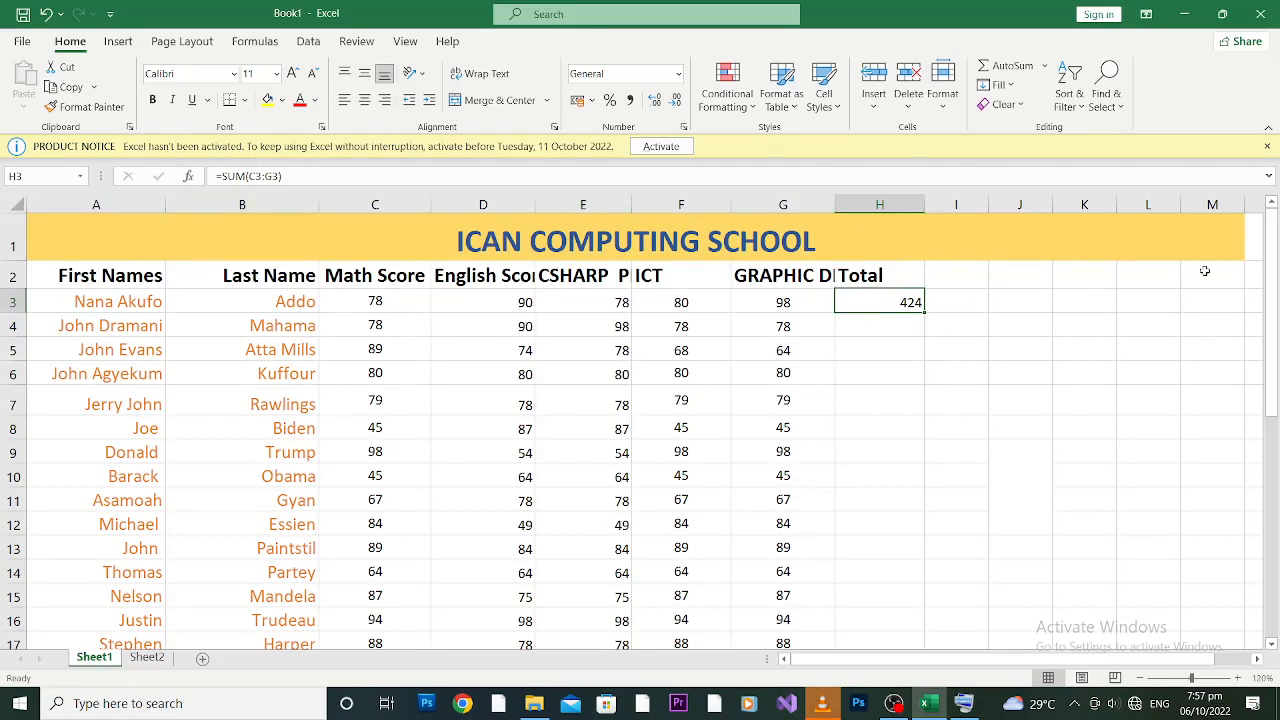
drag(1271, 266, 1276, 258)
drag(1274, 284, 1274, 586)
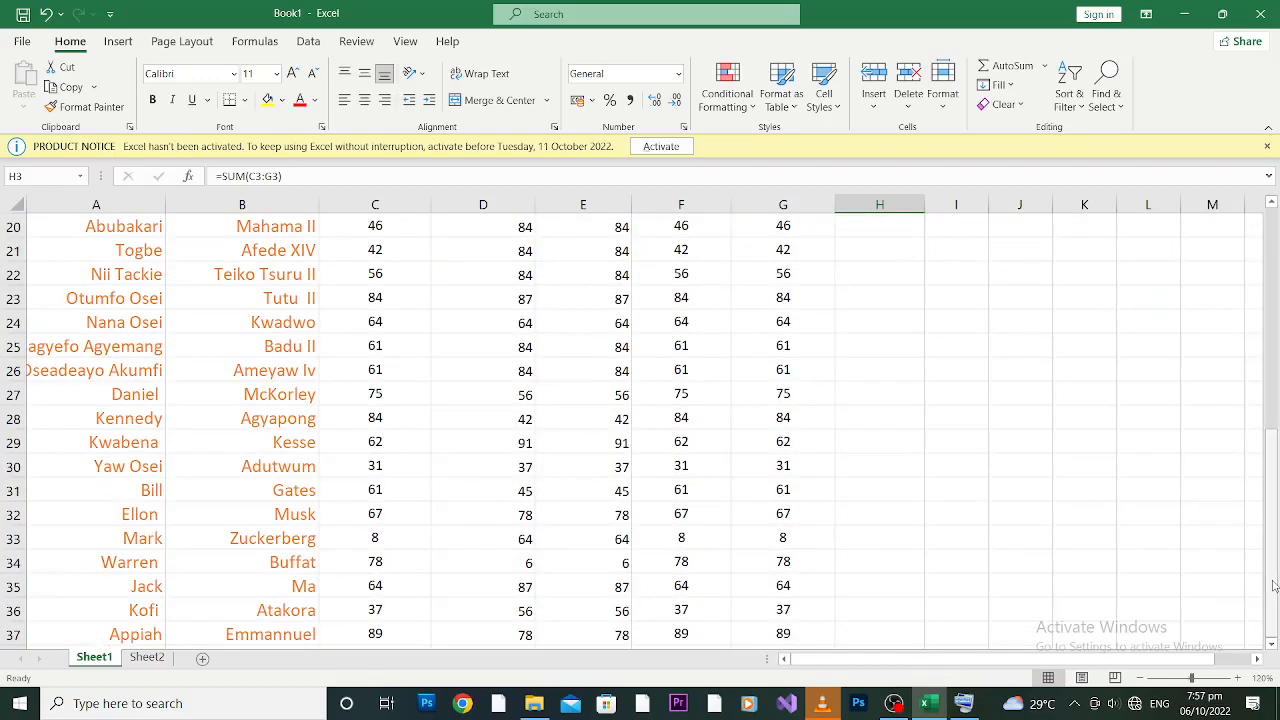
drag(1272, 586, 1272, 300)
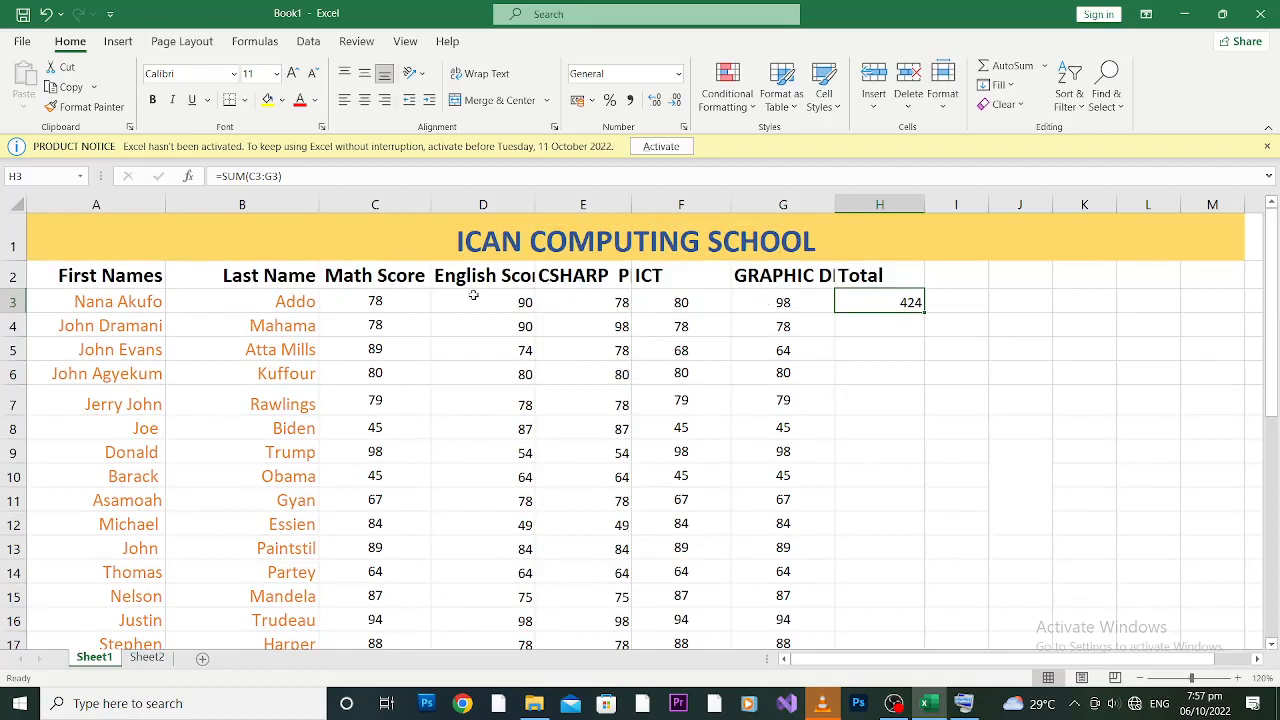
click(880, 324)
text(=sum)
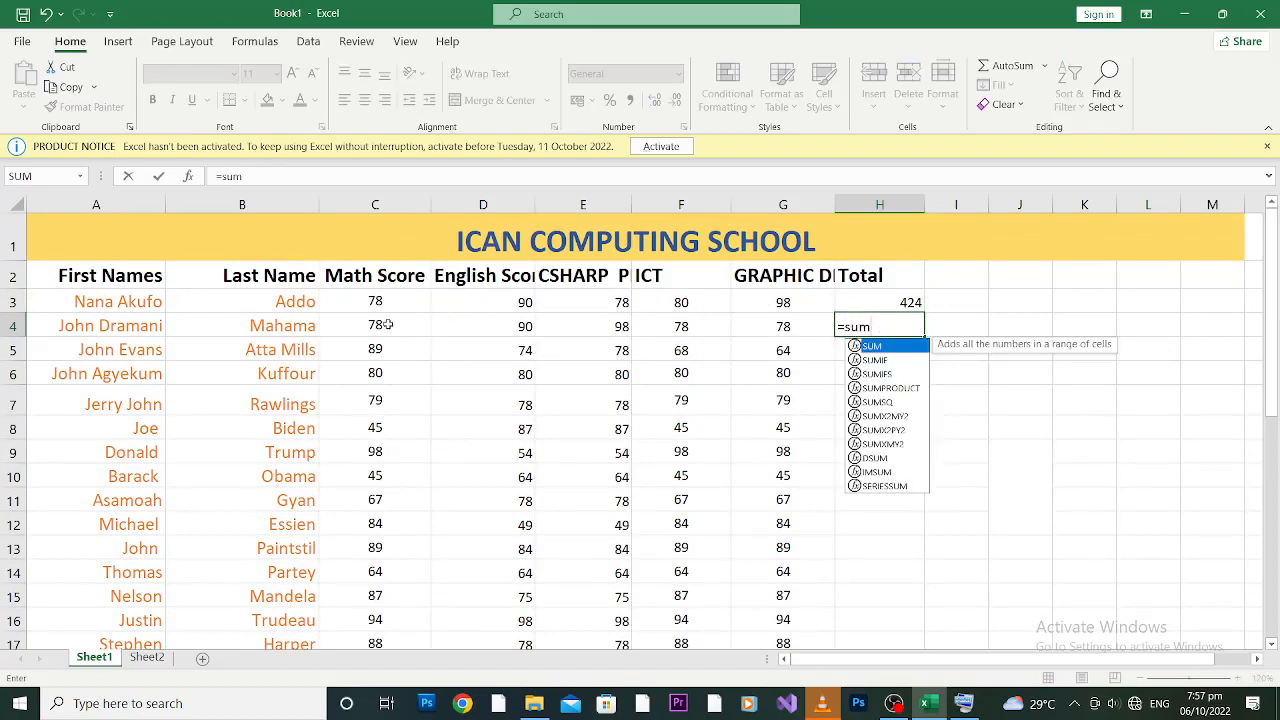
text(()
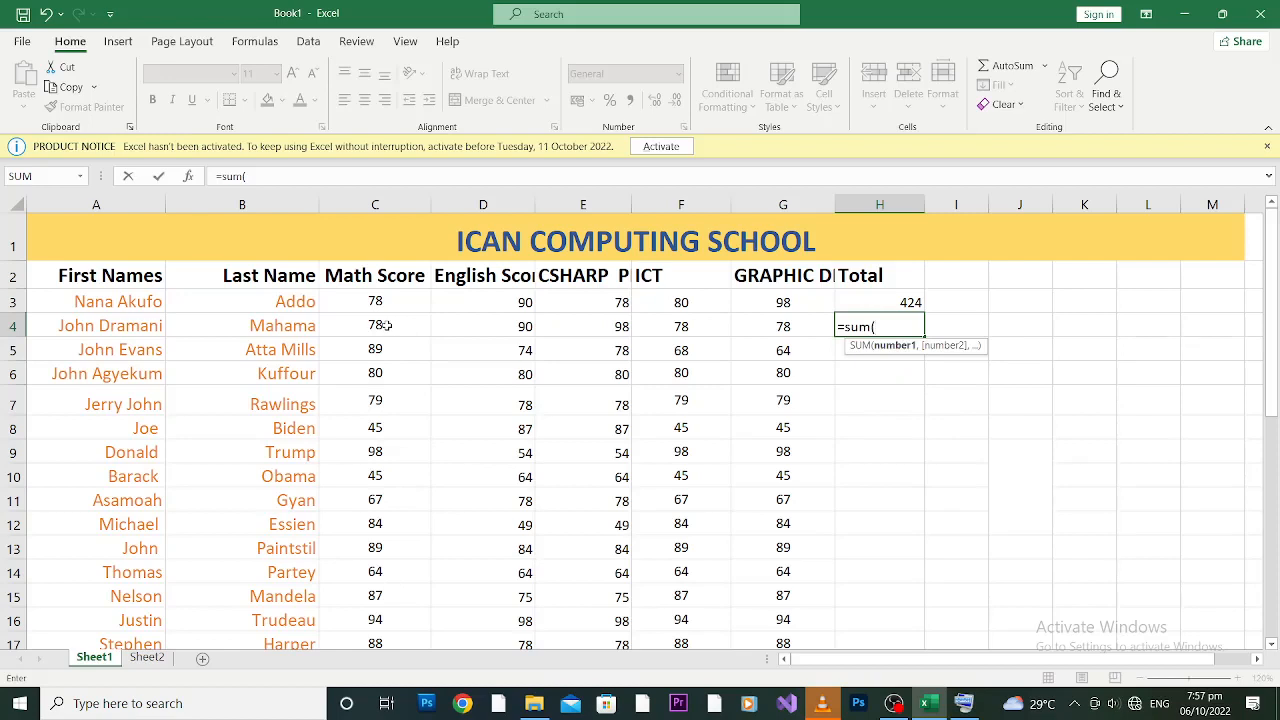
click(385, 325)
key(F8)
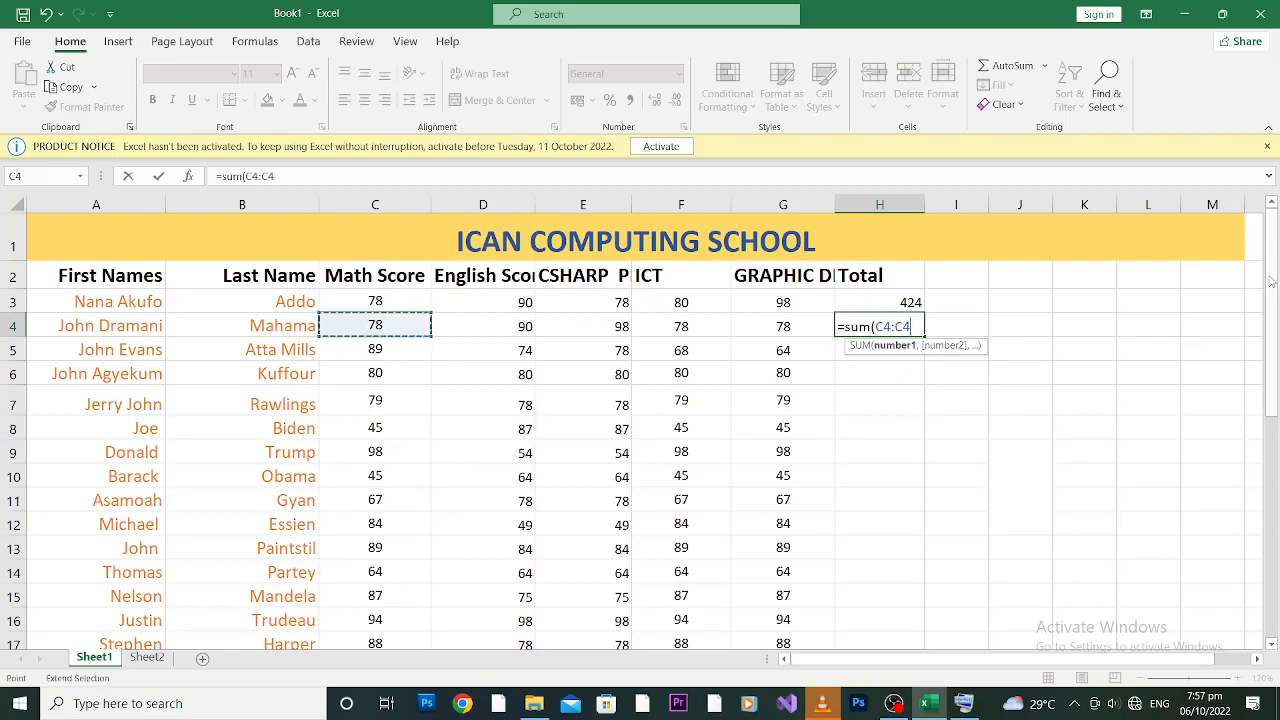
click(799, 325)
key(Return)
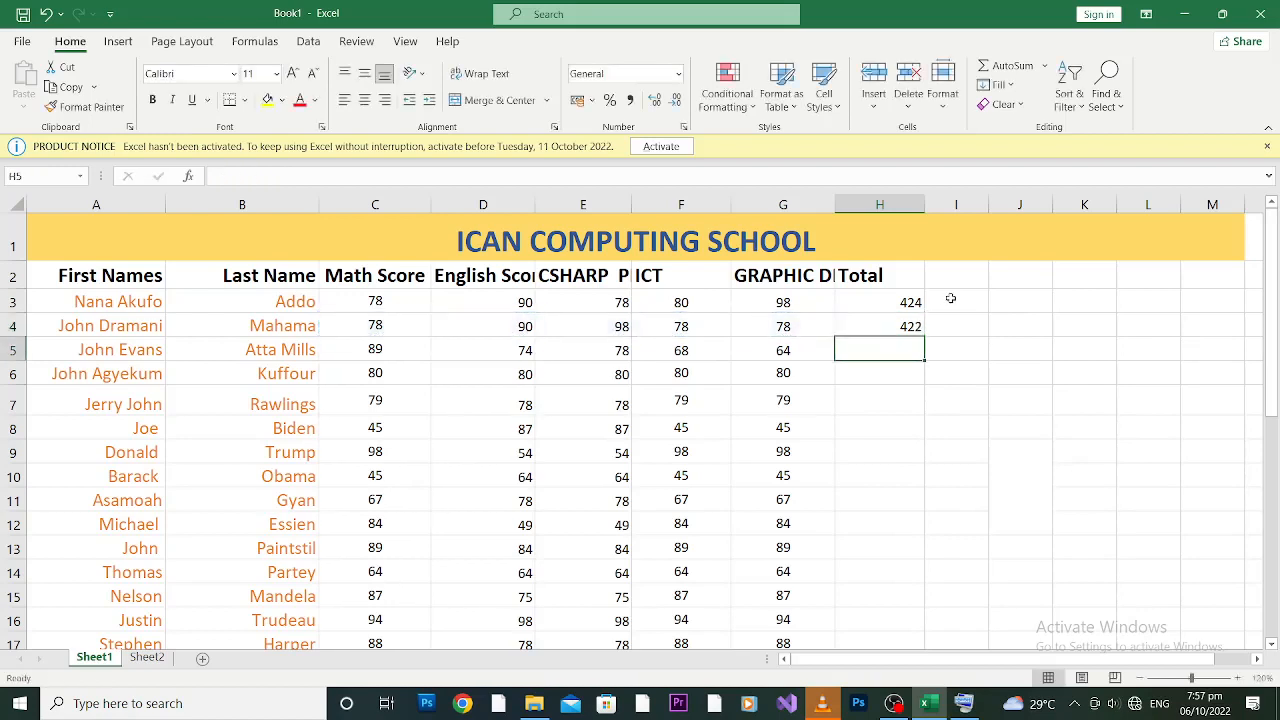
click(900, 325)
key(Delete)
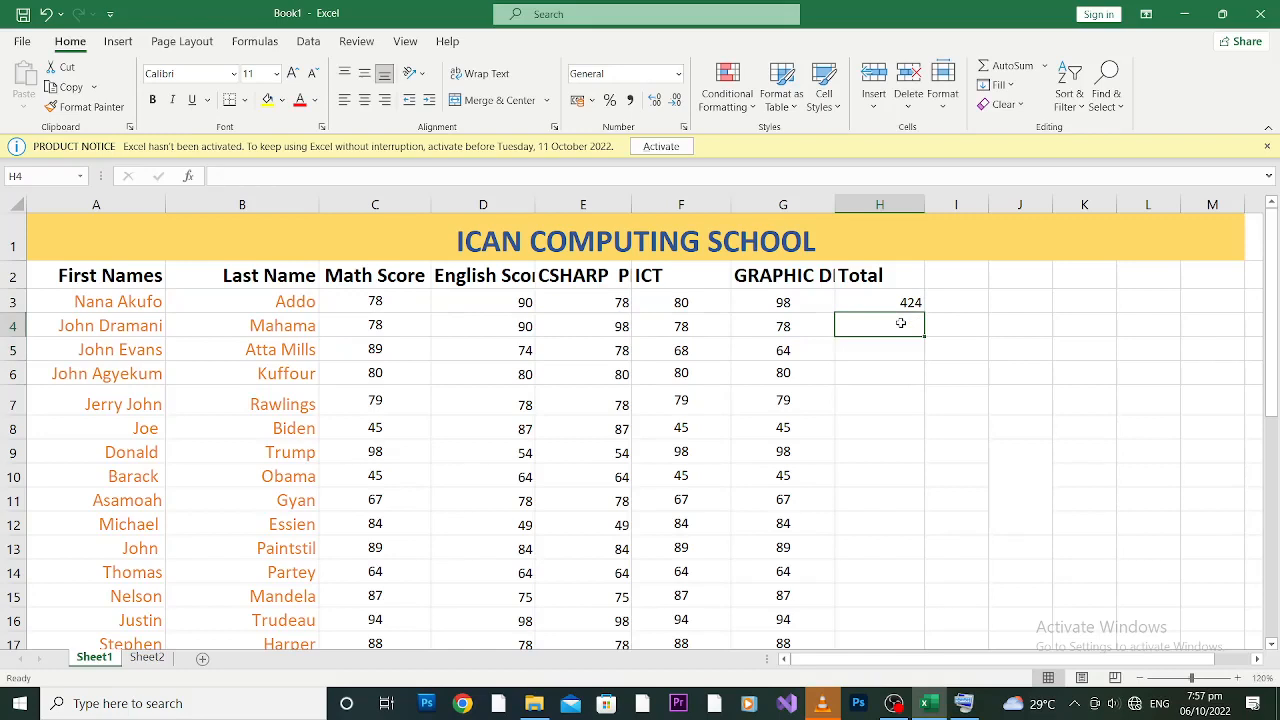
click(368, 320)
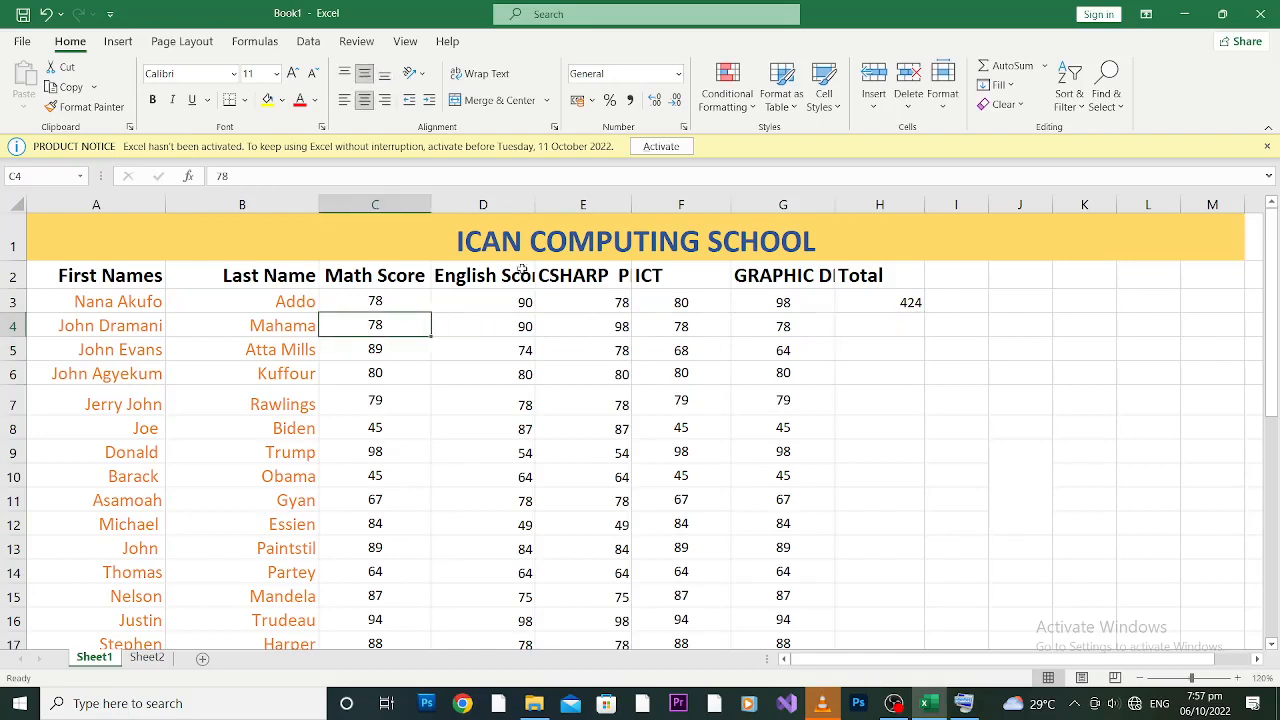
shift+click(895, 326)
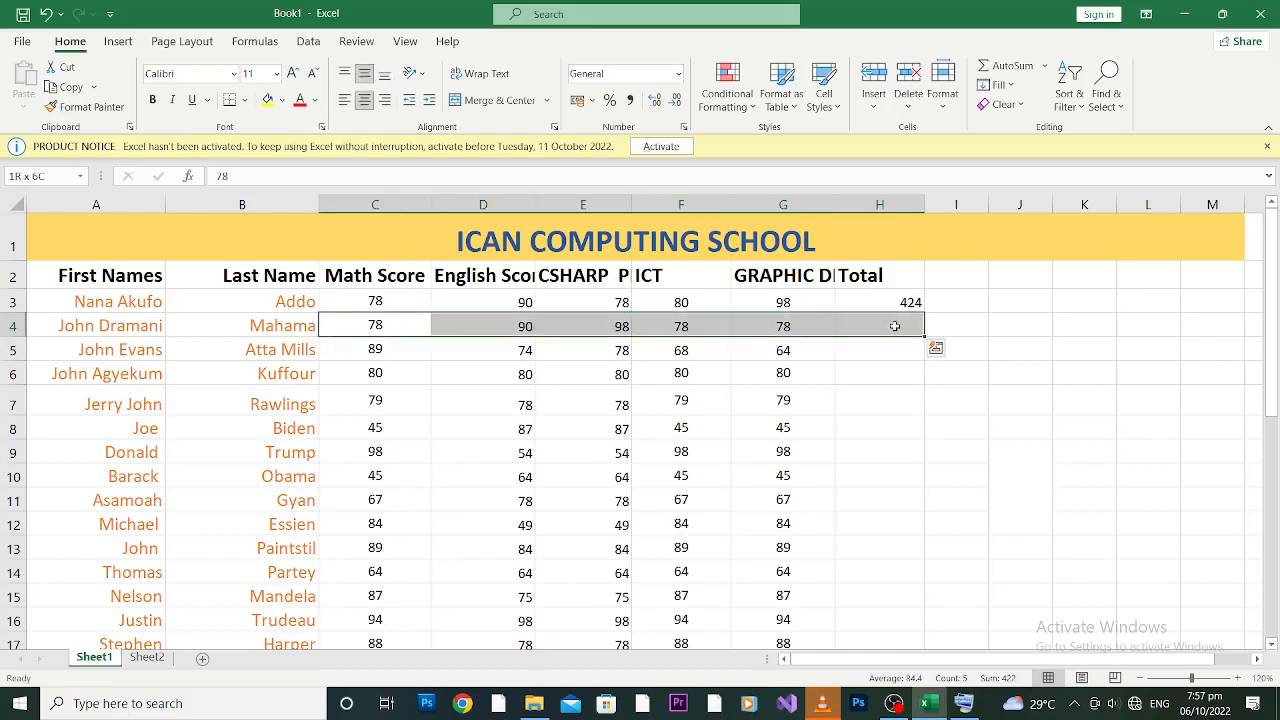
click(1006, 65)
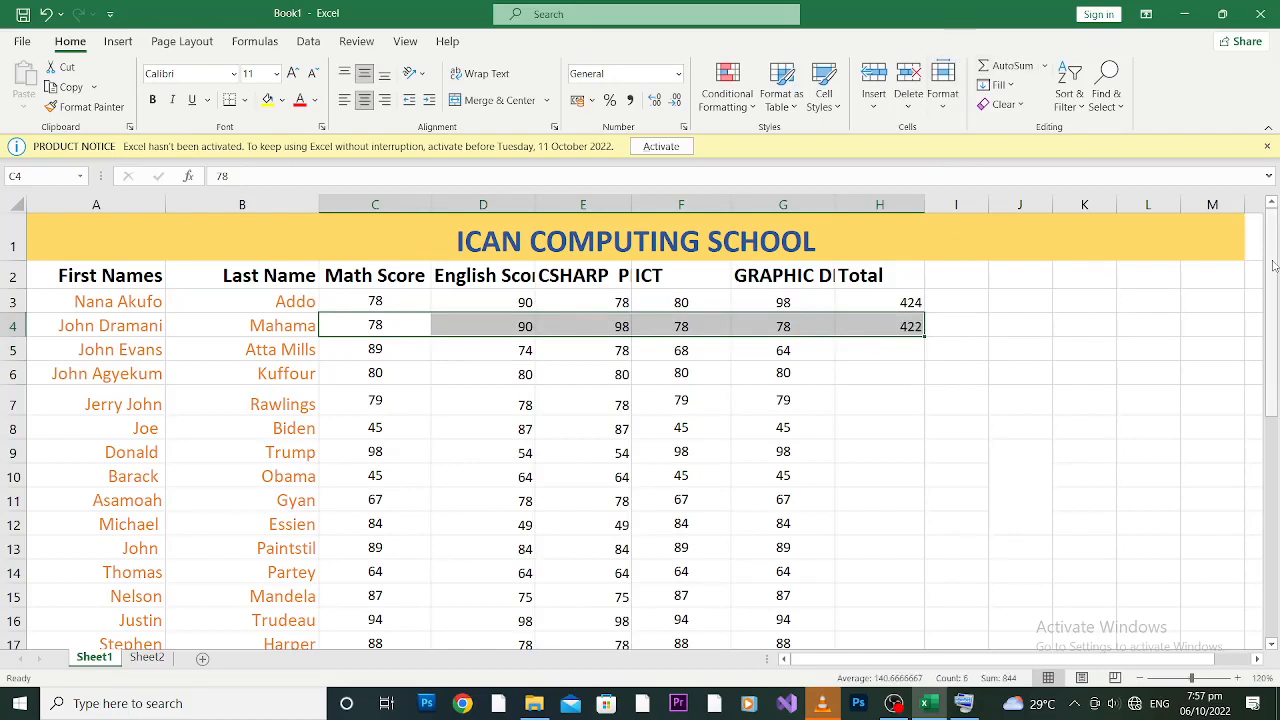
drag(1273, 265, 1277, 500)
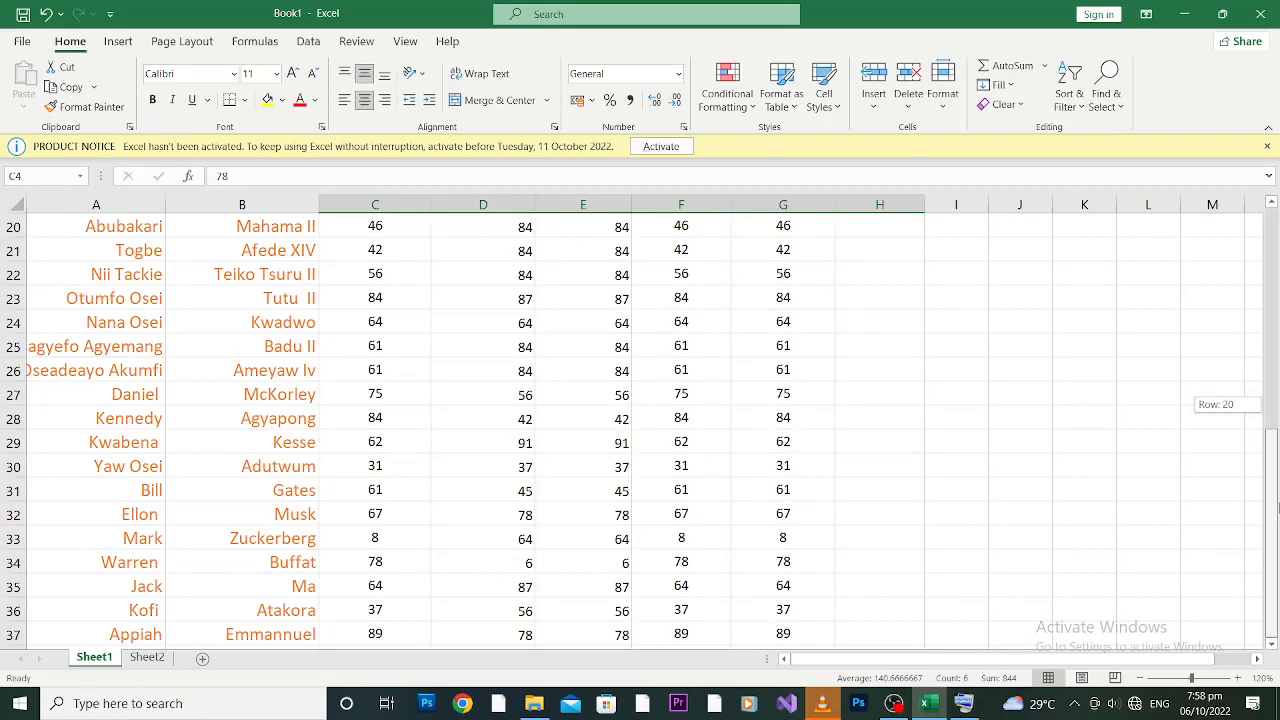
drag(1277, 482, 1277, 267)
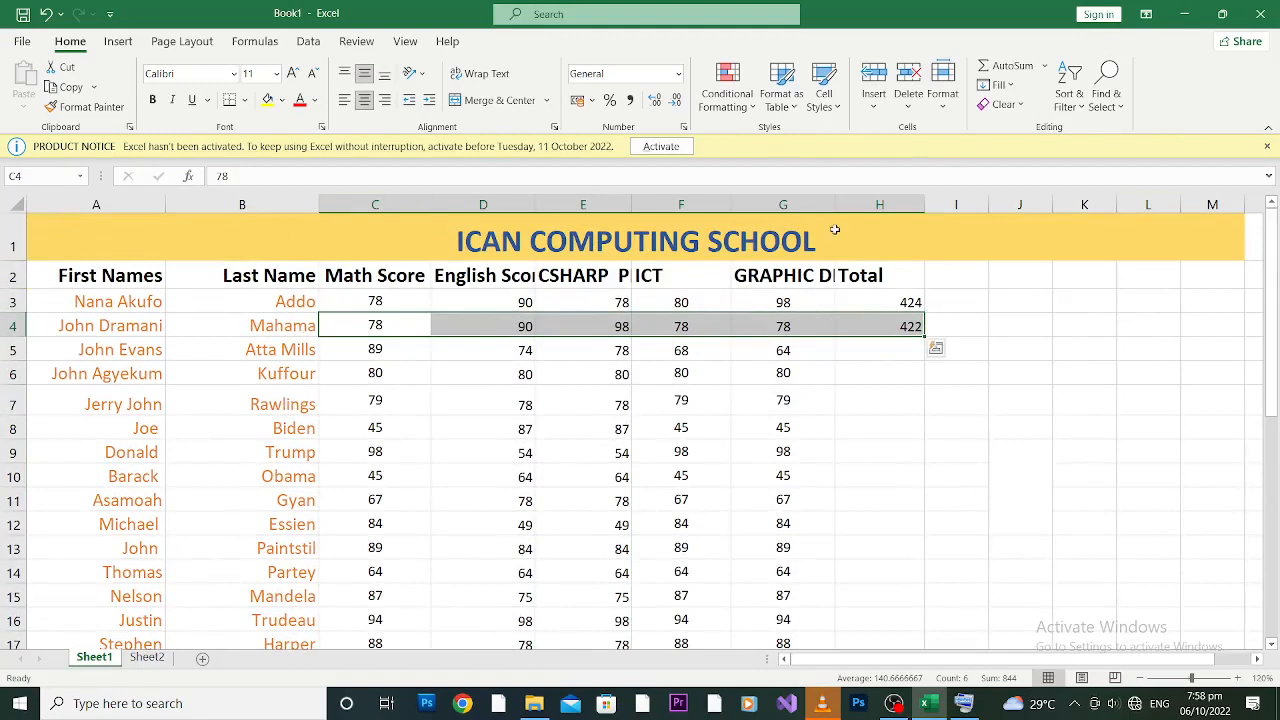
click(904, 326)
key(Delete)
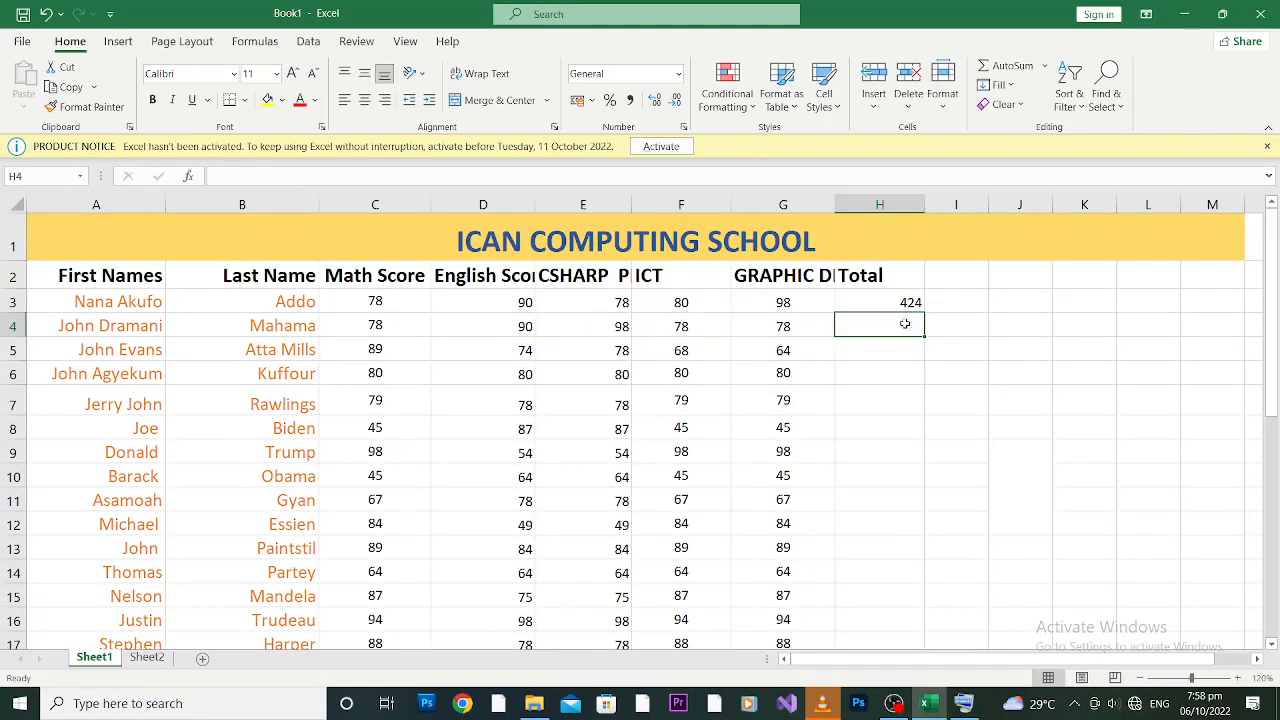
click(907, 302)
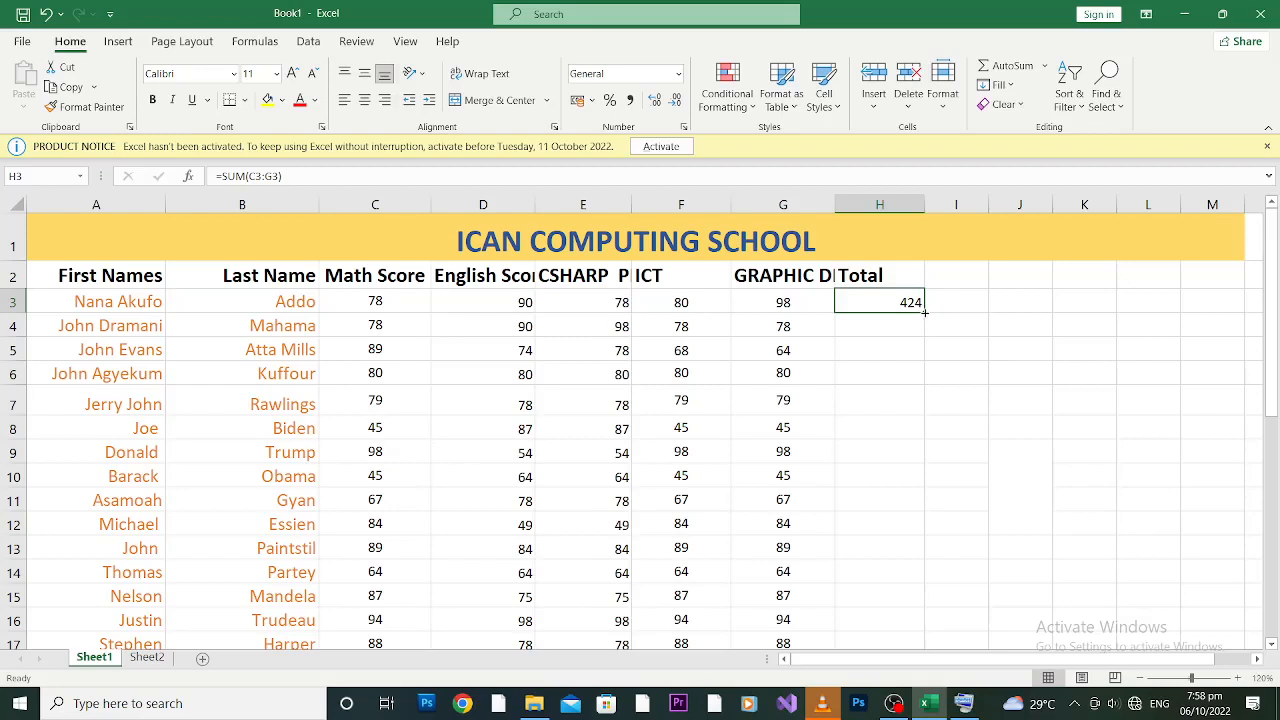
Step: Fill H3's SUM formula down to H37 so every student has a total (424 to 423)
double_click(925, 312)
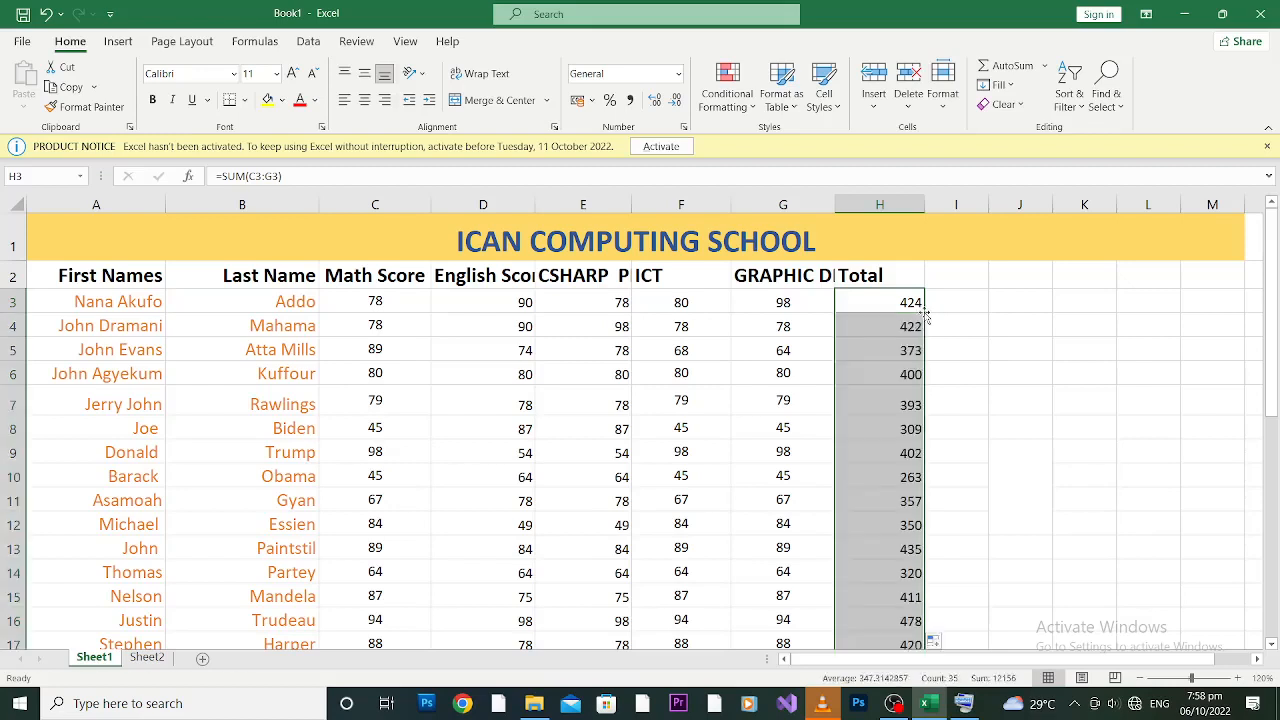
drag(1274, 257, 1276, 323)
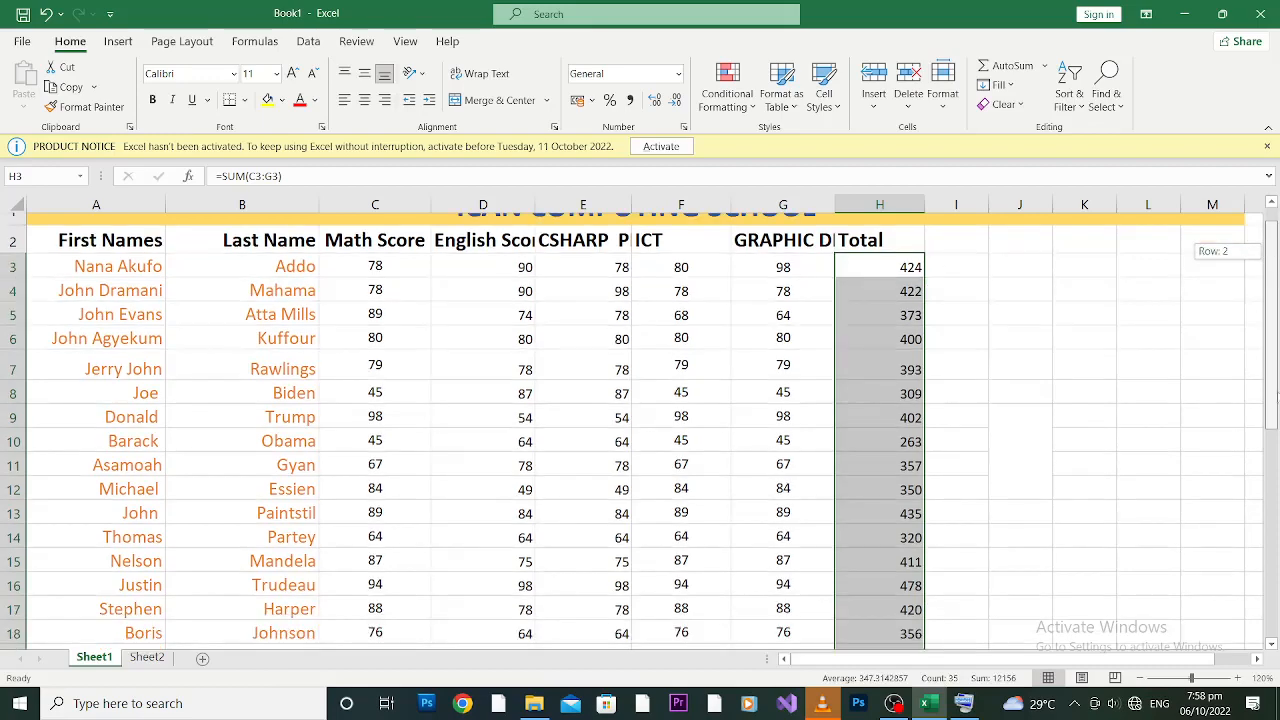
drag(1278, 398, 1278, 590)
drag(1276, 450, 1272, 525)
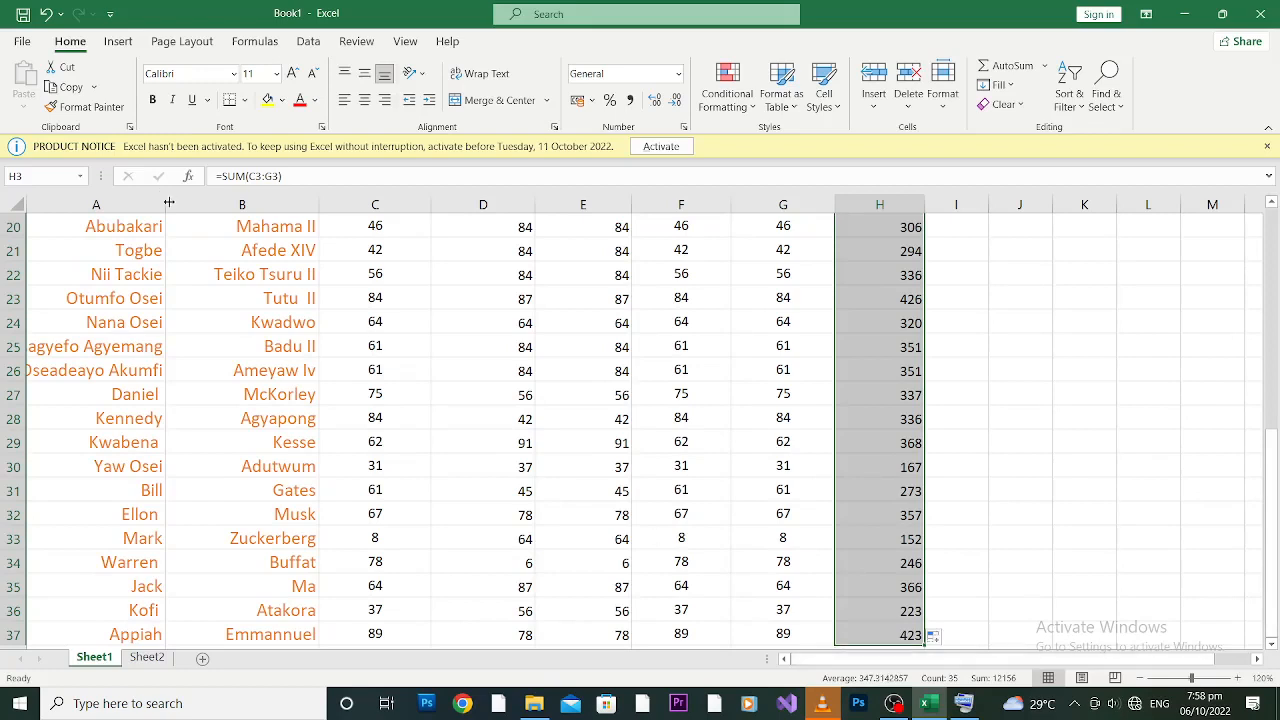
Step: Widen column A so the first names display fully
drag(166, 203, 190, 203)
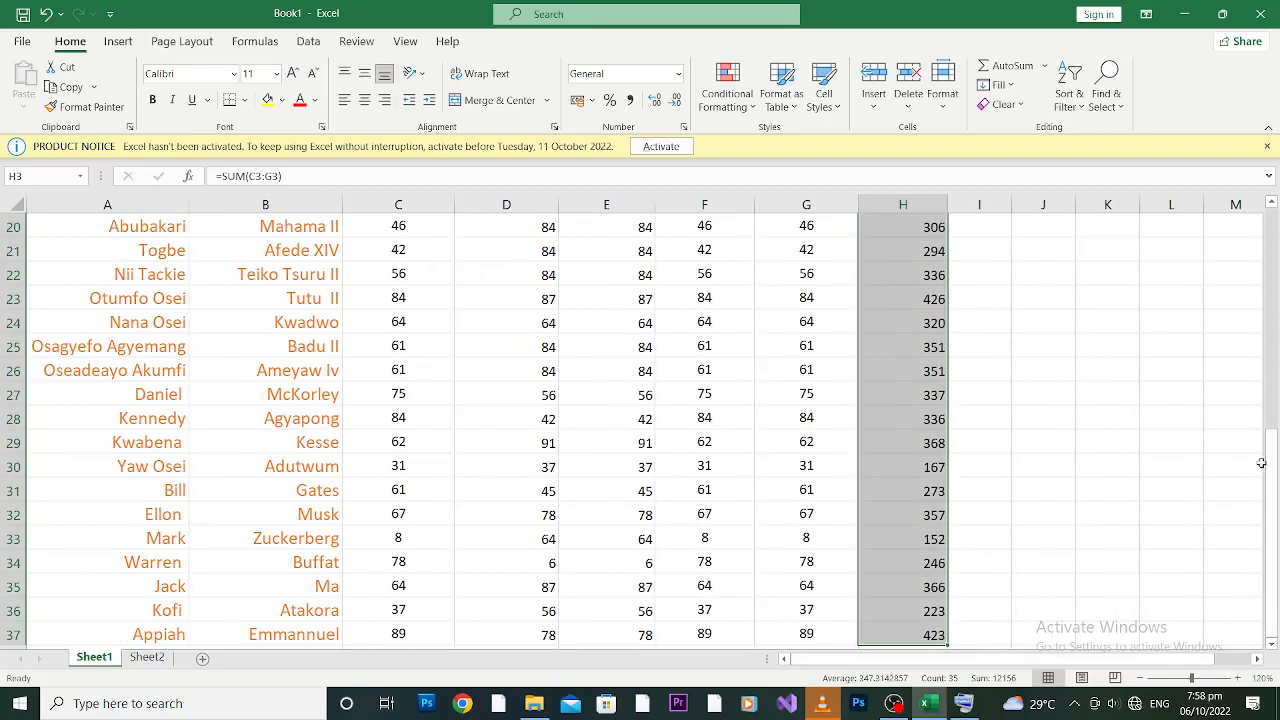
drag(1264, 462, 1273, 247)
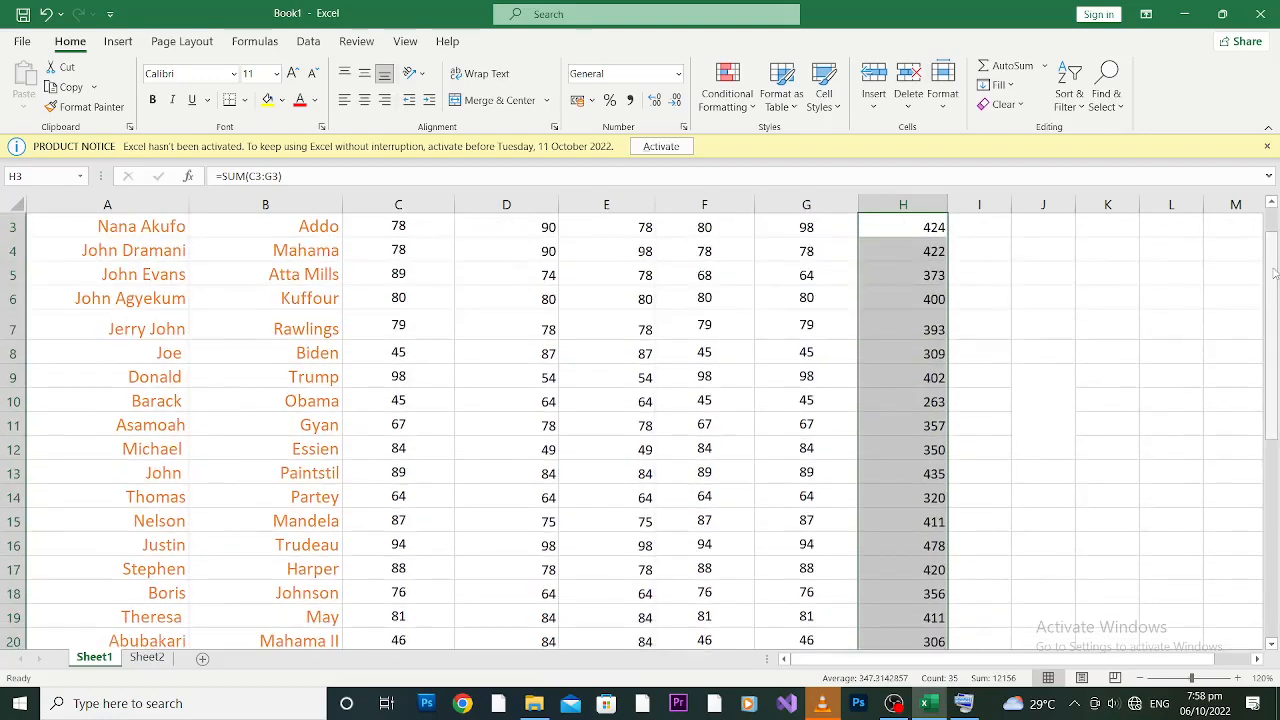
click(1273, 236)
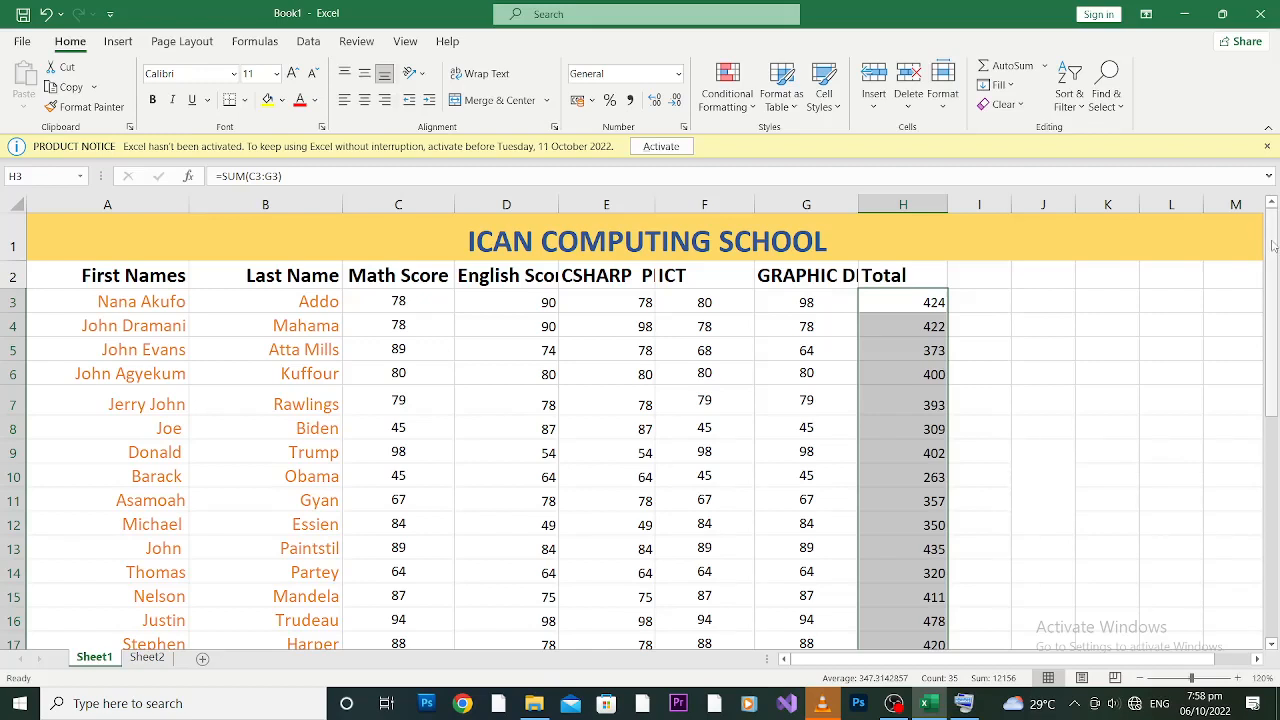
click(904, 281)
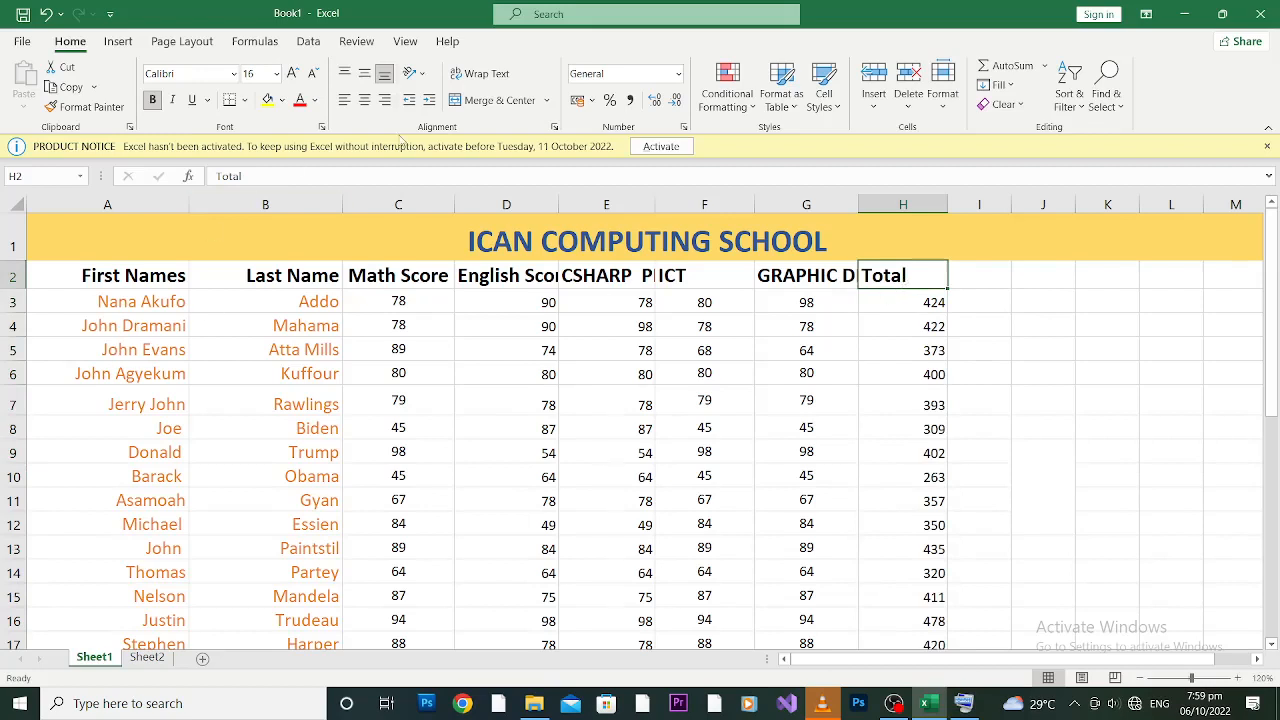
click(404, 204)
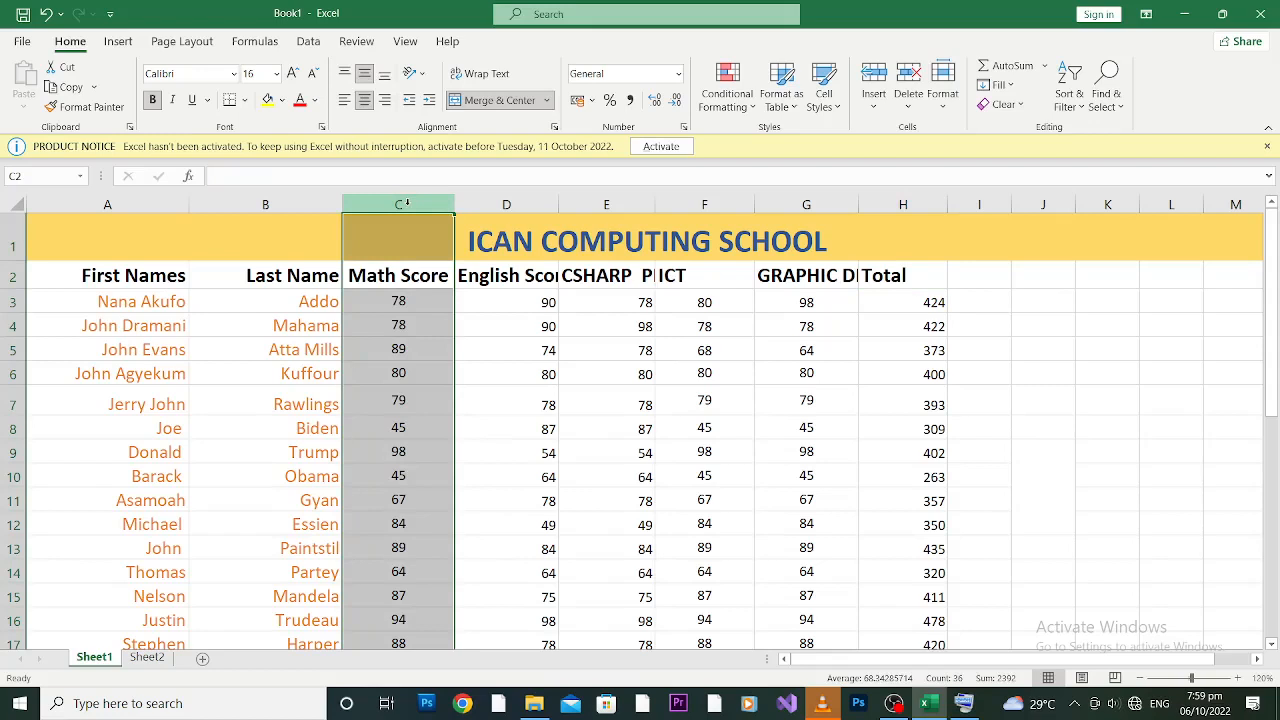
click(130, 306)
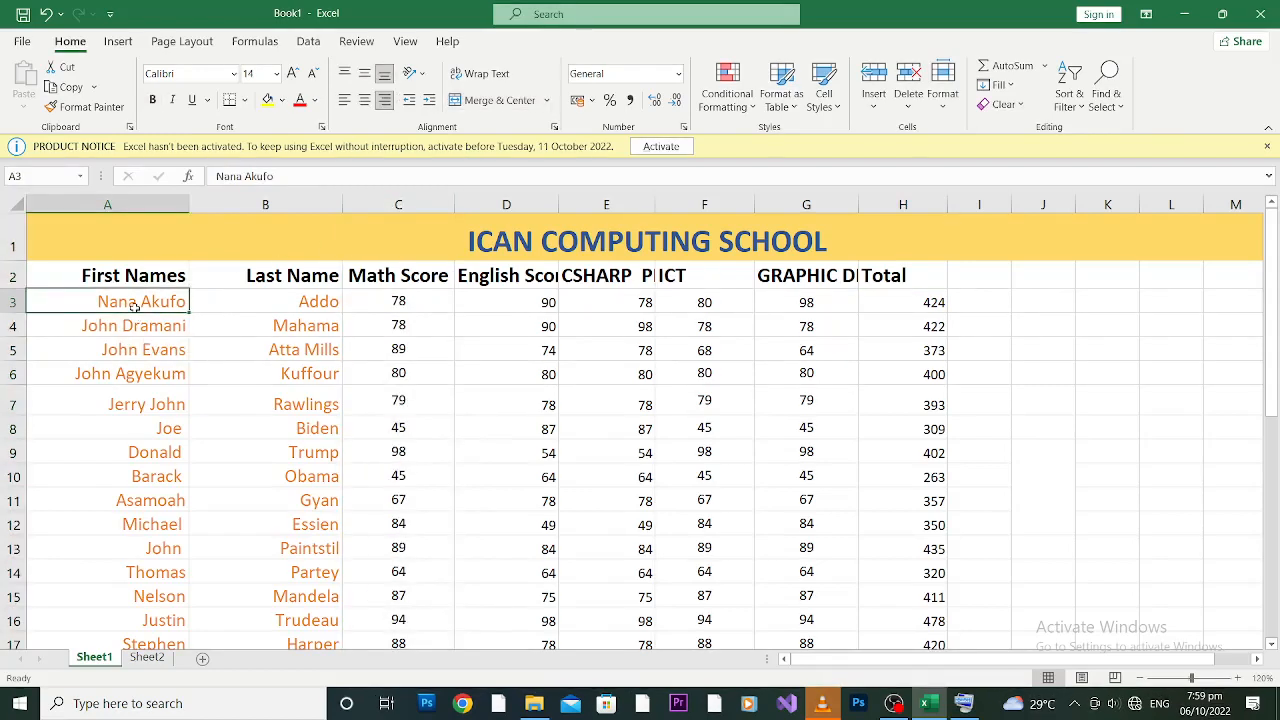
click(298, 298)
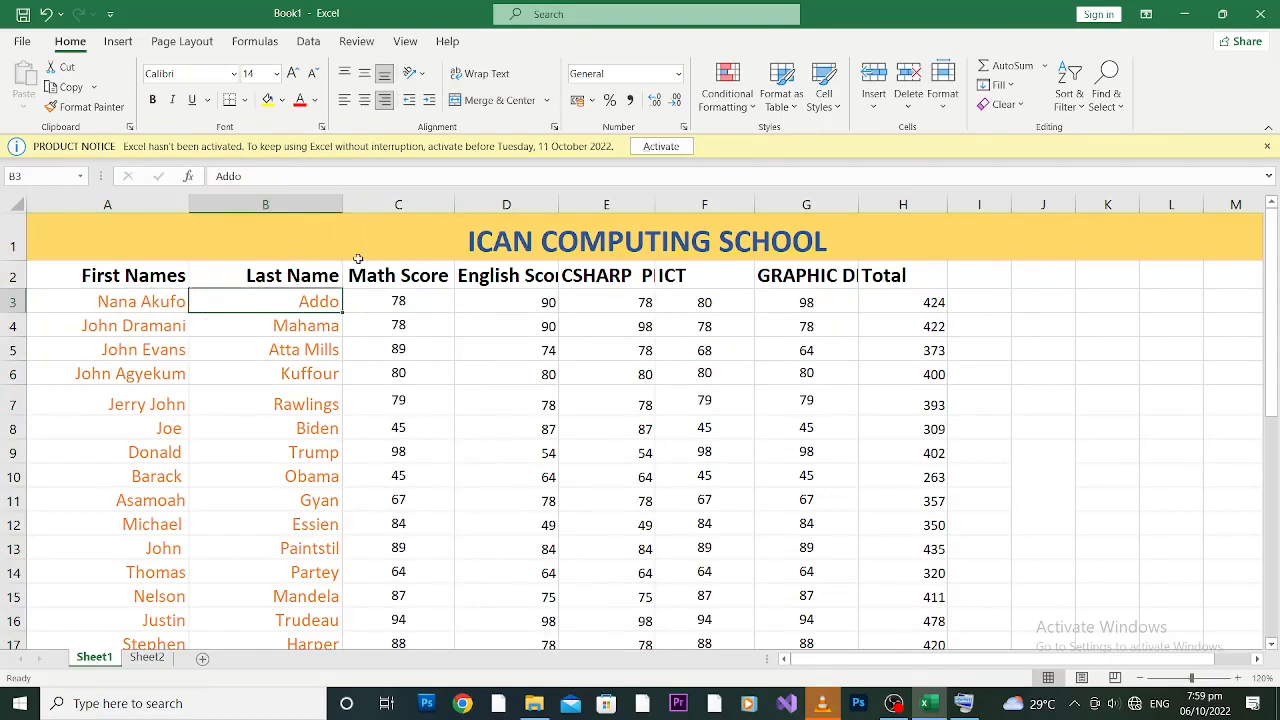
click(398, 203)
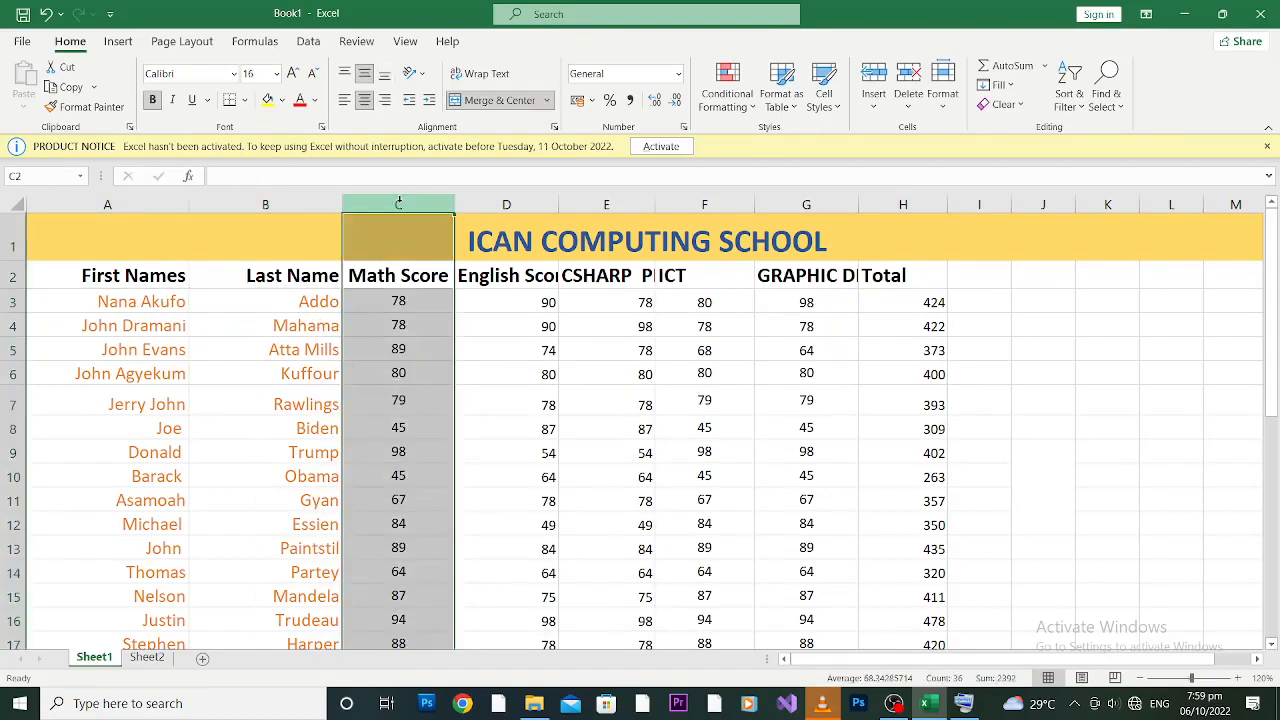
Step: Insert a blank column before Math Score and head it 'Full Name' in C2
right_click(398, 203)
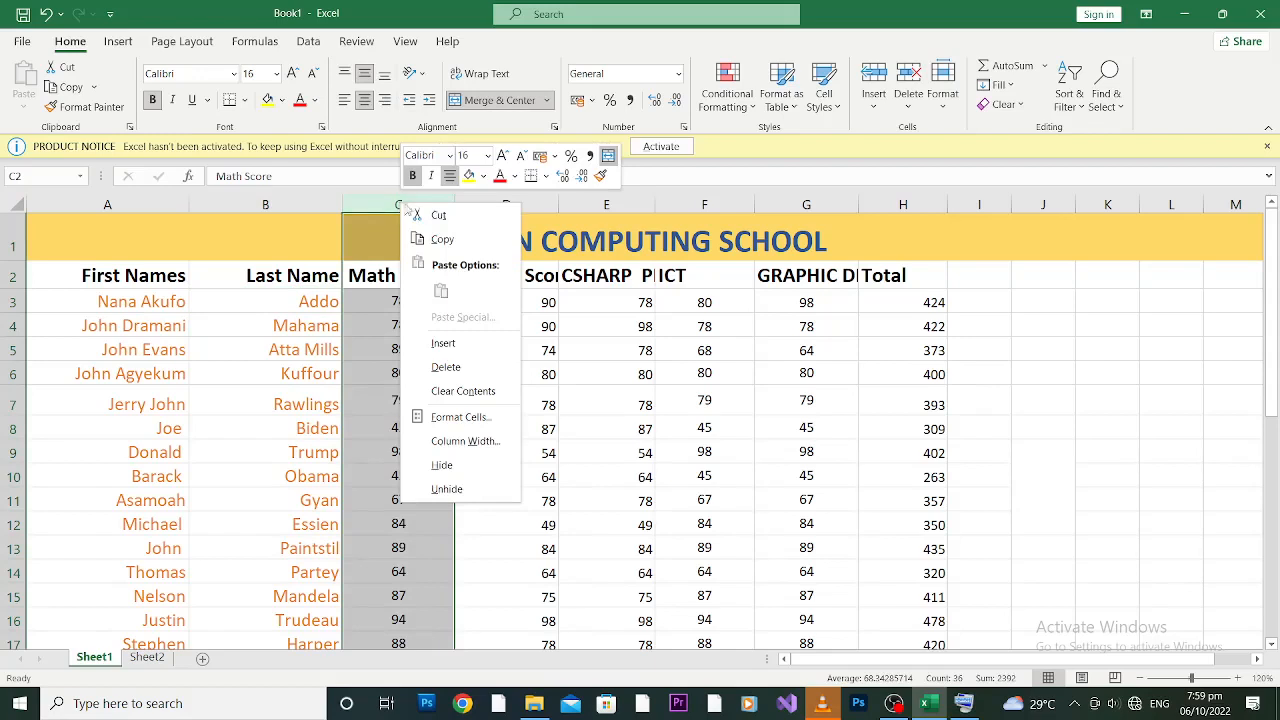
click(452, 349)
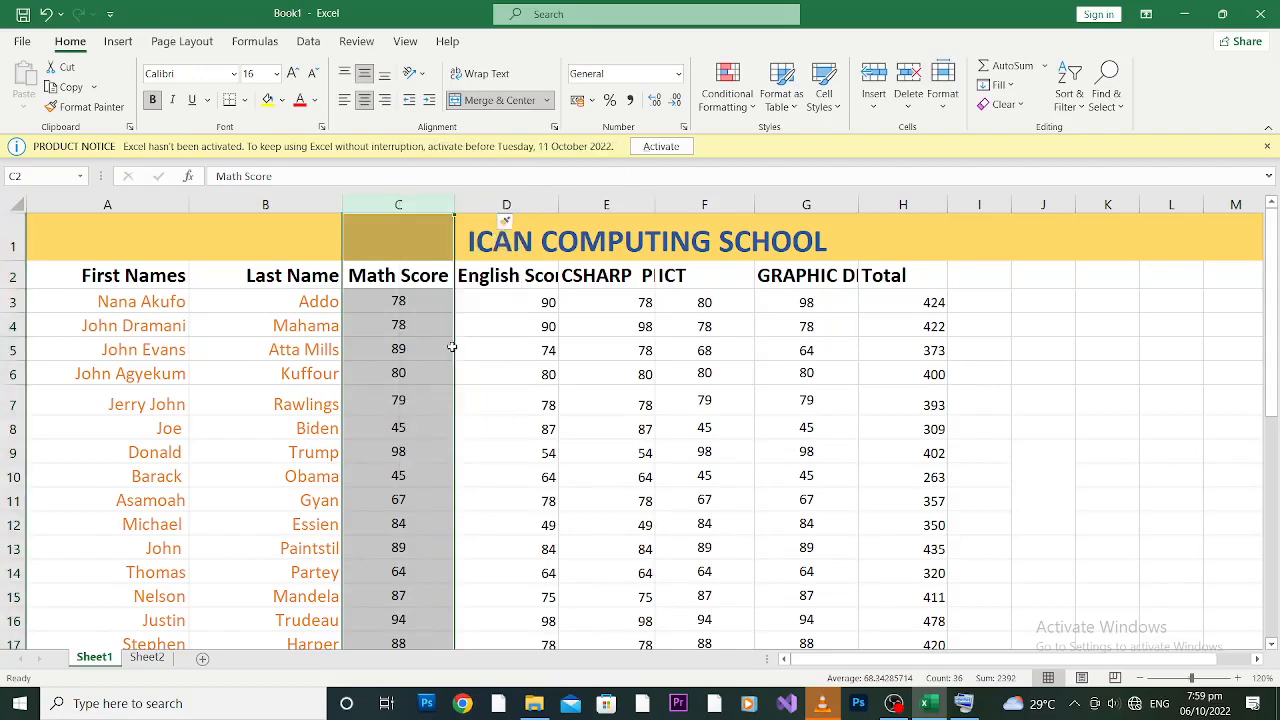
click(417, 281)
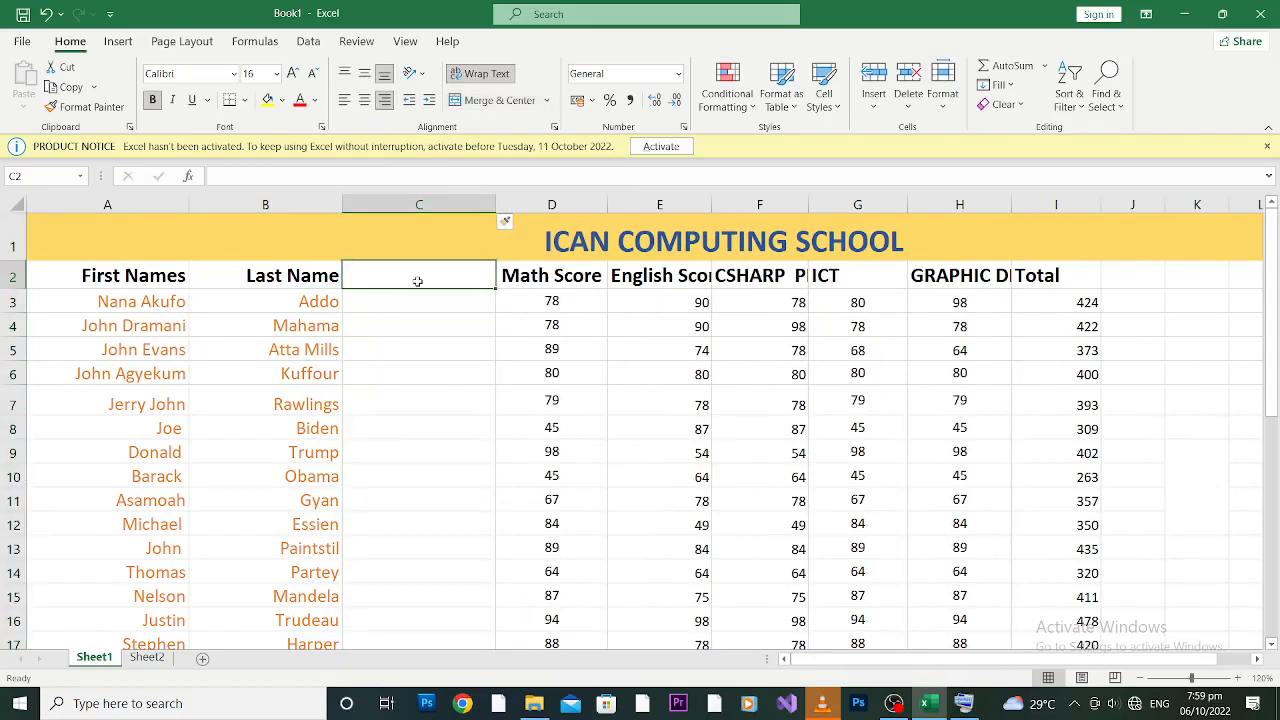
text(Full)
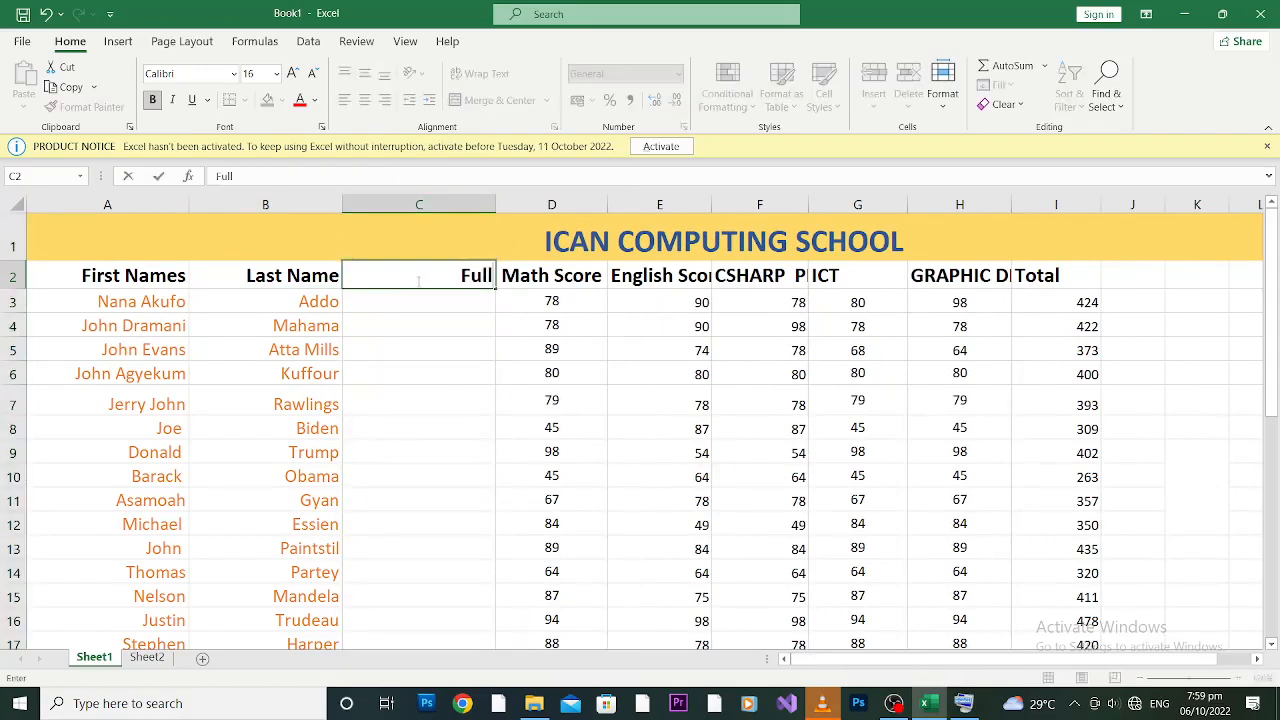
text( Name)
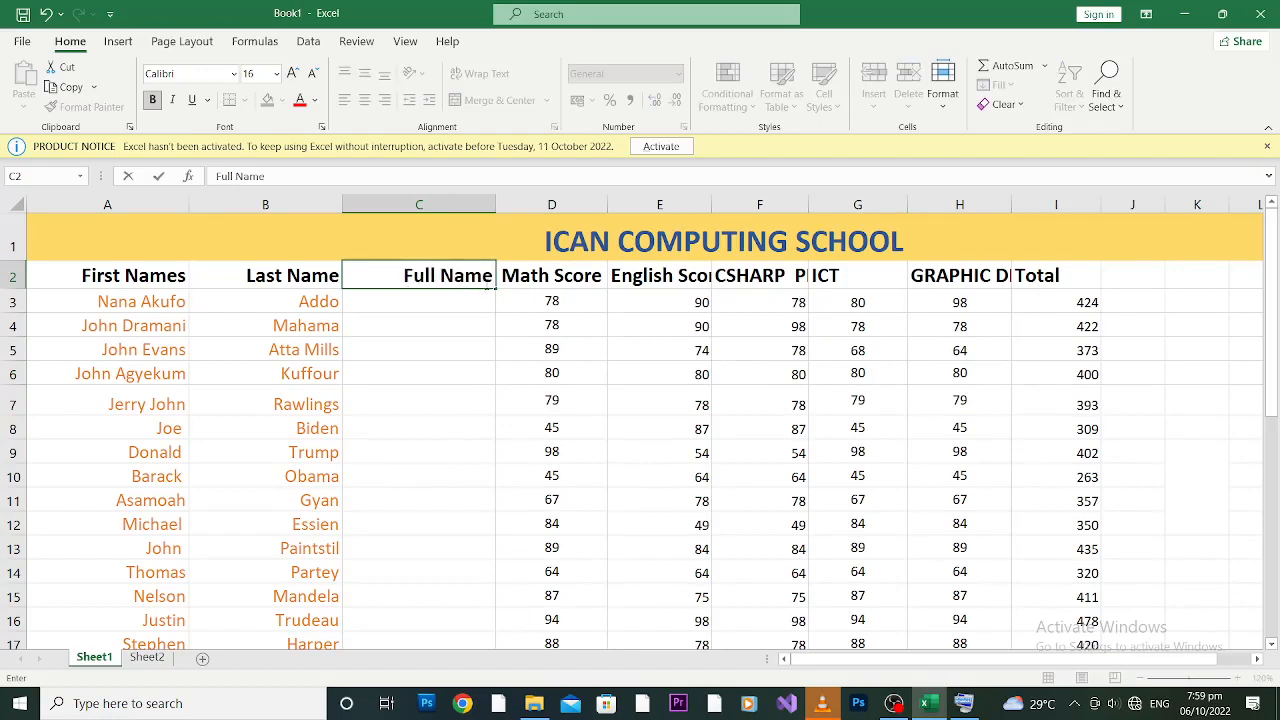
click(433, 304)
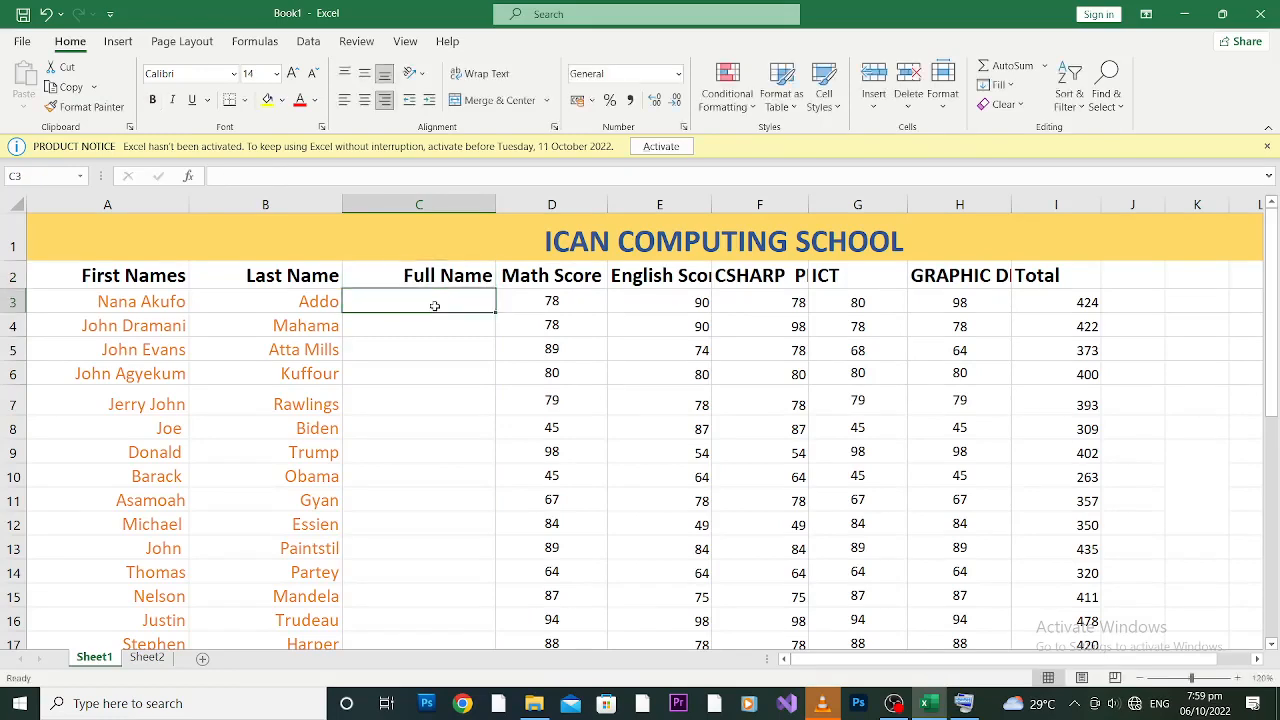
Step: Enter the misspelled formula =concatente(a3,b3) in C3, which returns a #NAME? error
text(ca)
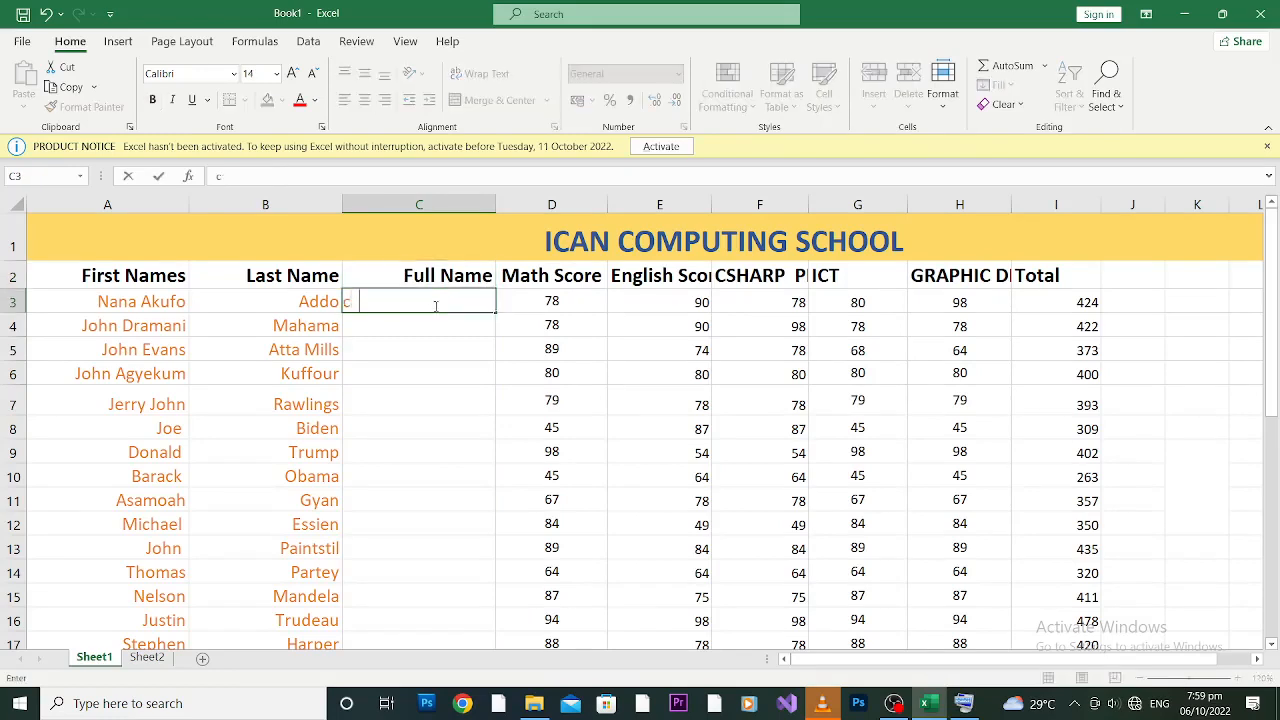
key(BackSpace)
key(BackSpace)
text(CONCATENATE)
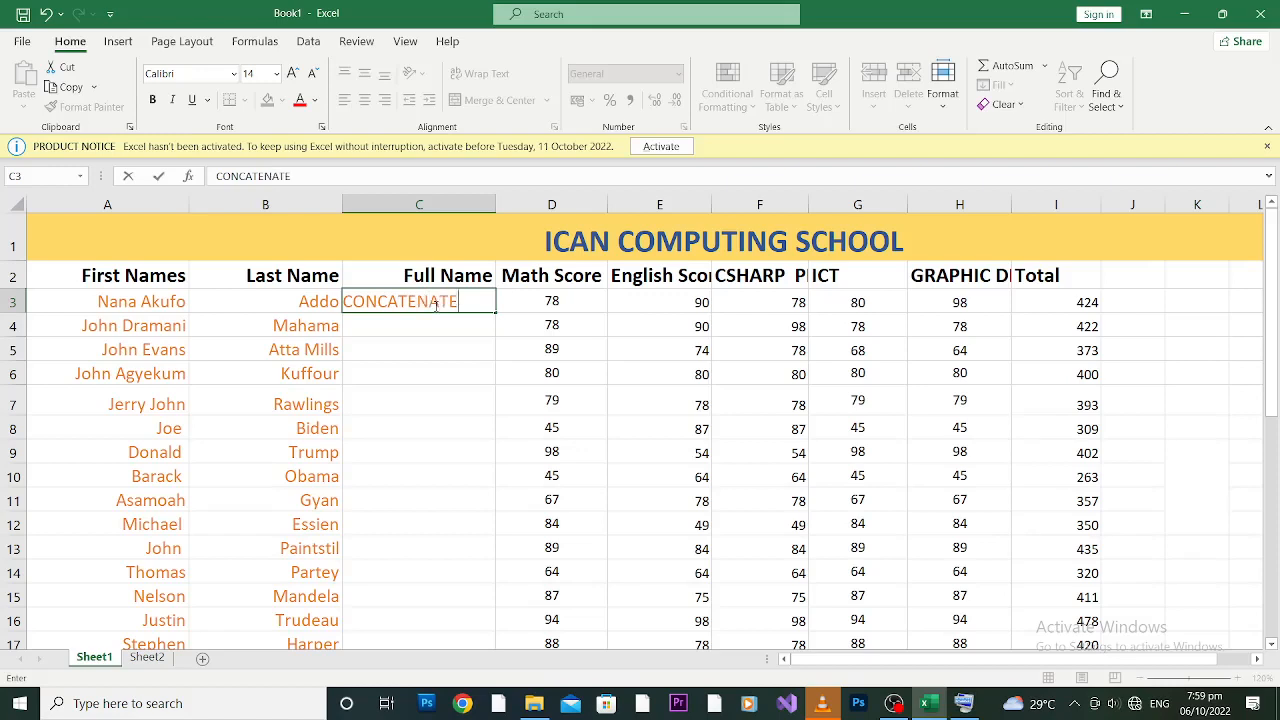
key(BackSpace)
key(BackSpace)
key(BackSpace)
key(BackSpace)
key(BackSpace)
key(BackSpace)
key(BackSpace)
key(BackSpace)
key(BackSpace)
key(BackSpace)
key(BackSpace)
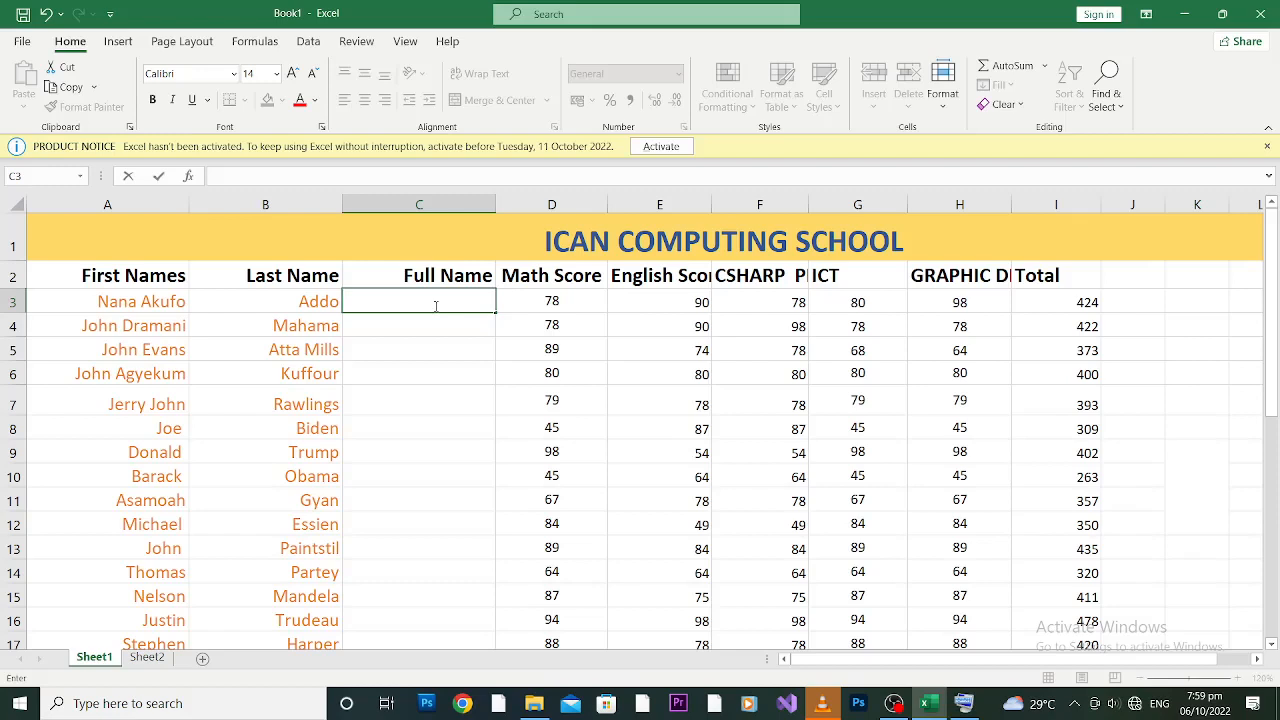
text(=)
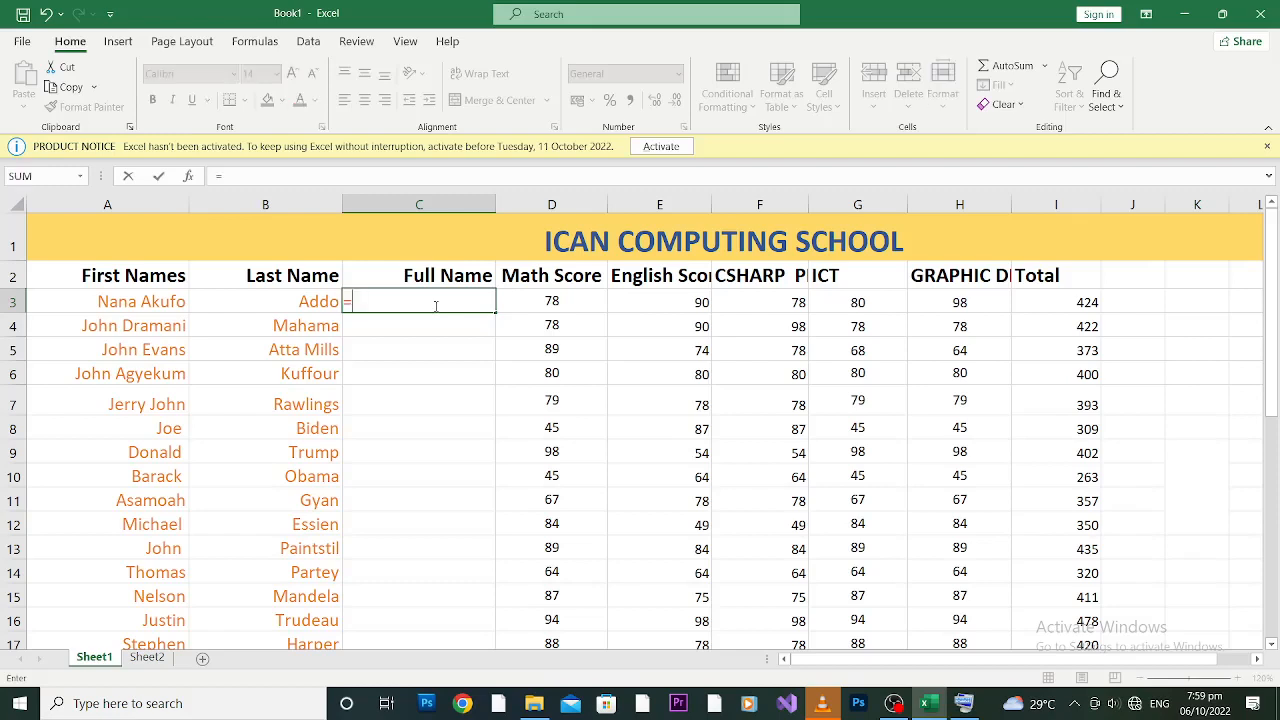
text(con)
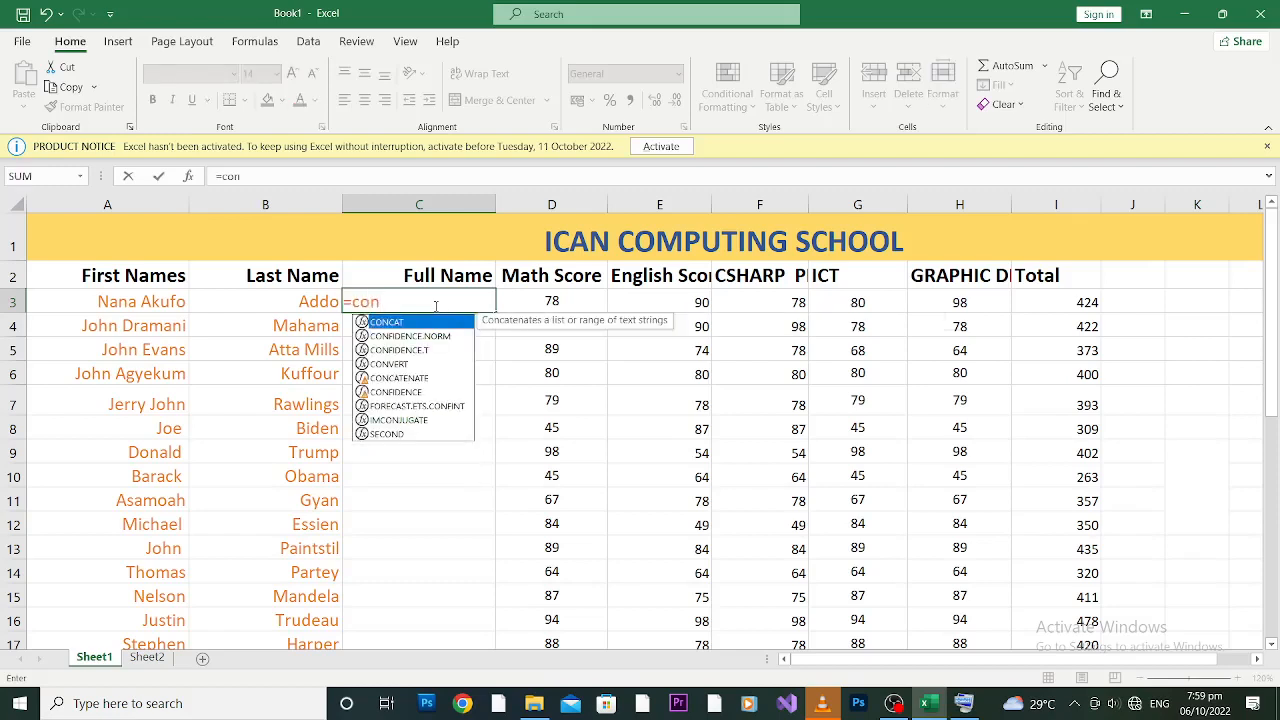
text(ca)
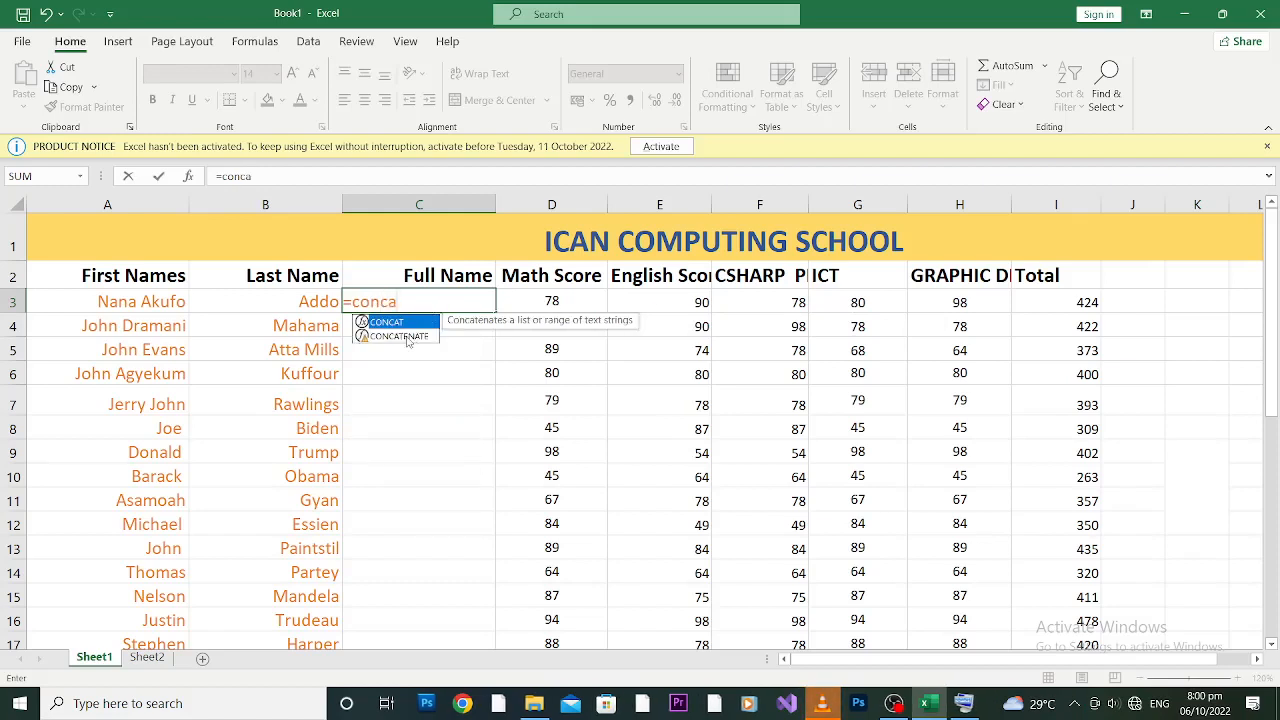
text(te)
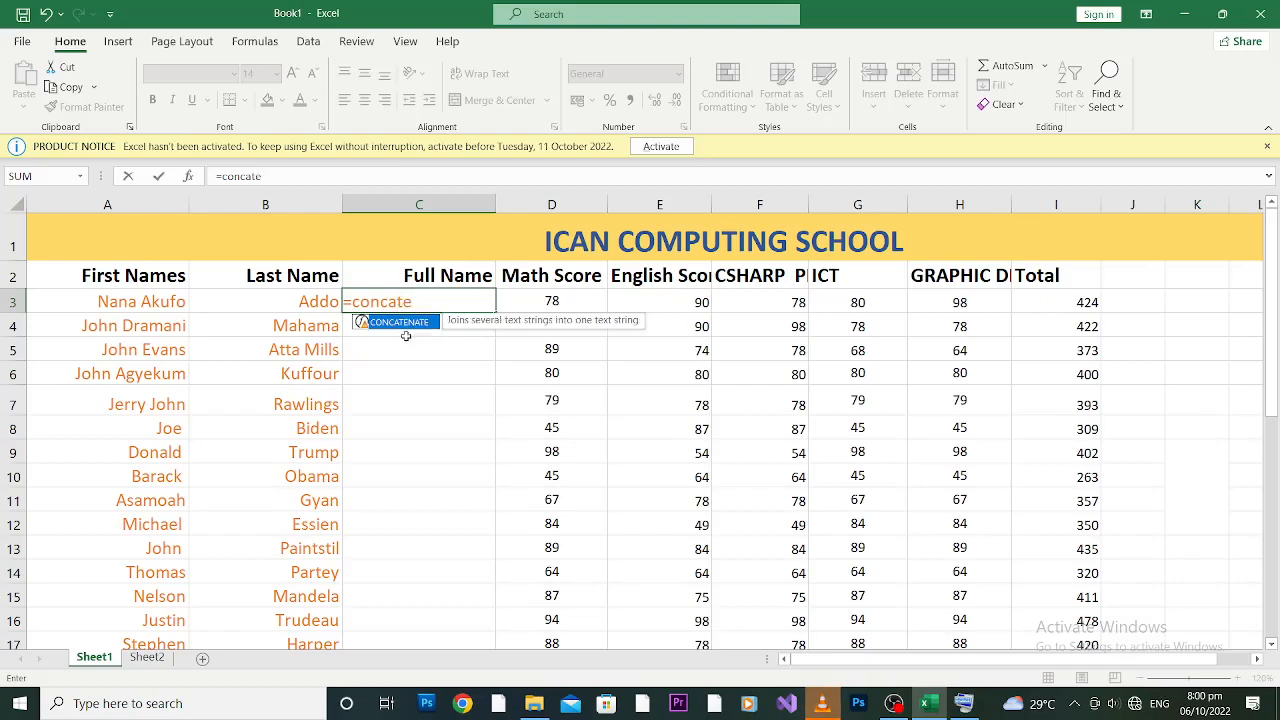
text(nt)
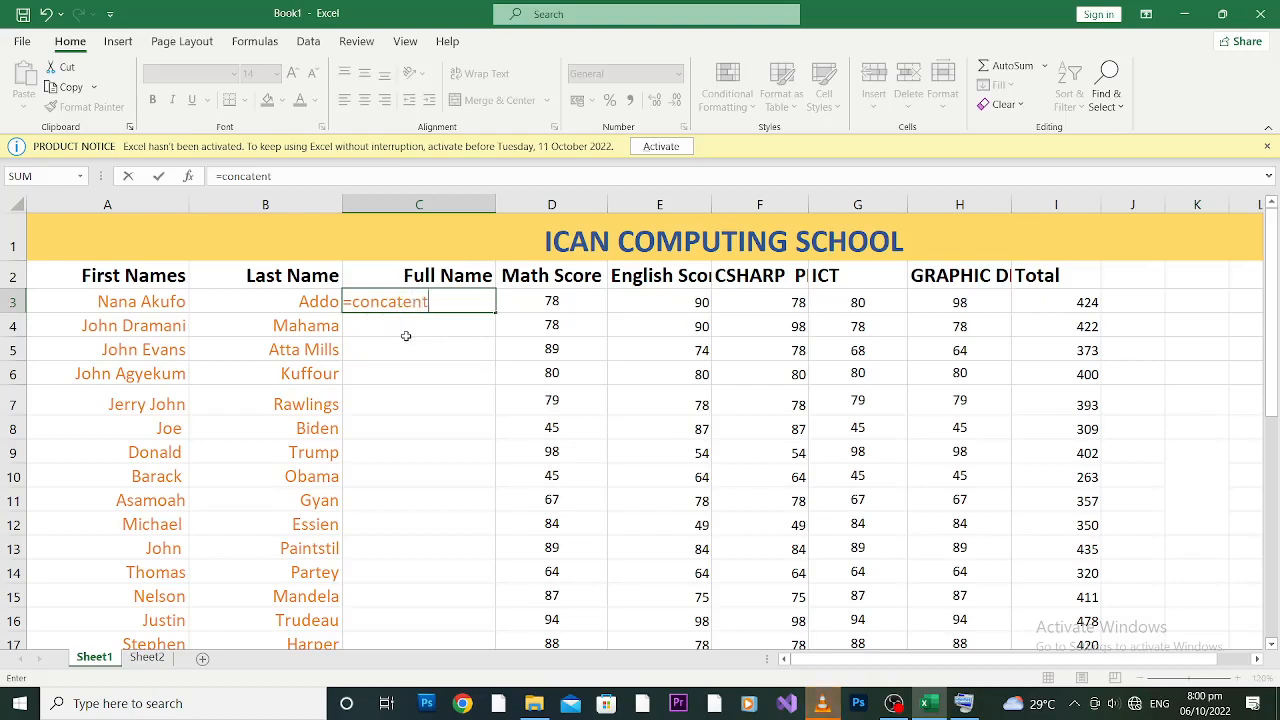
text(e()
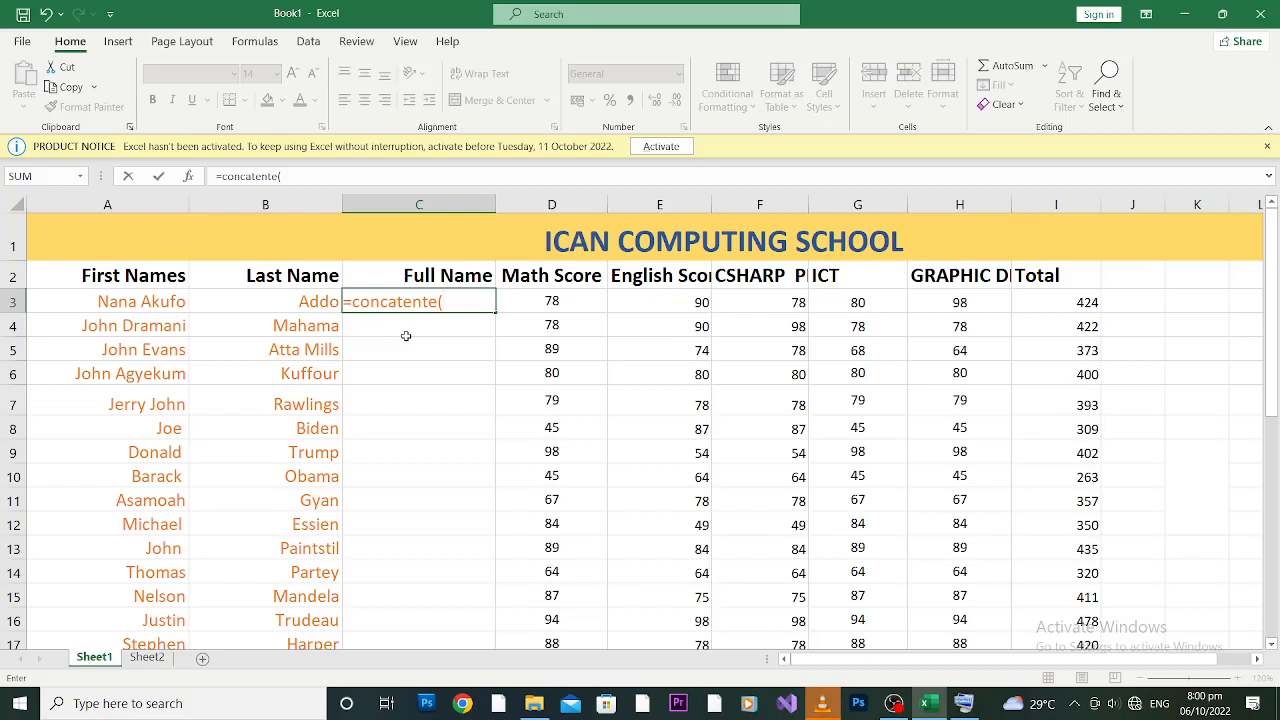
text(a2)
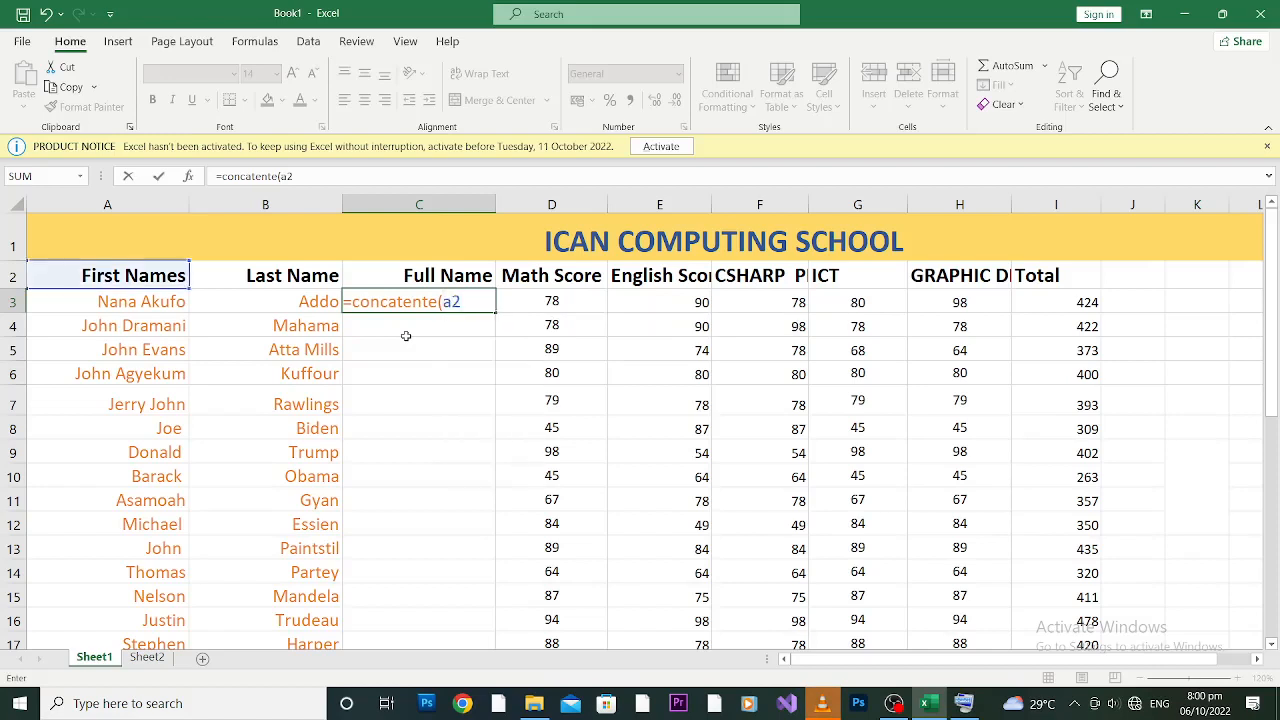
key(BackSpace)
text(3)
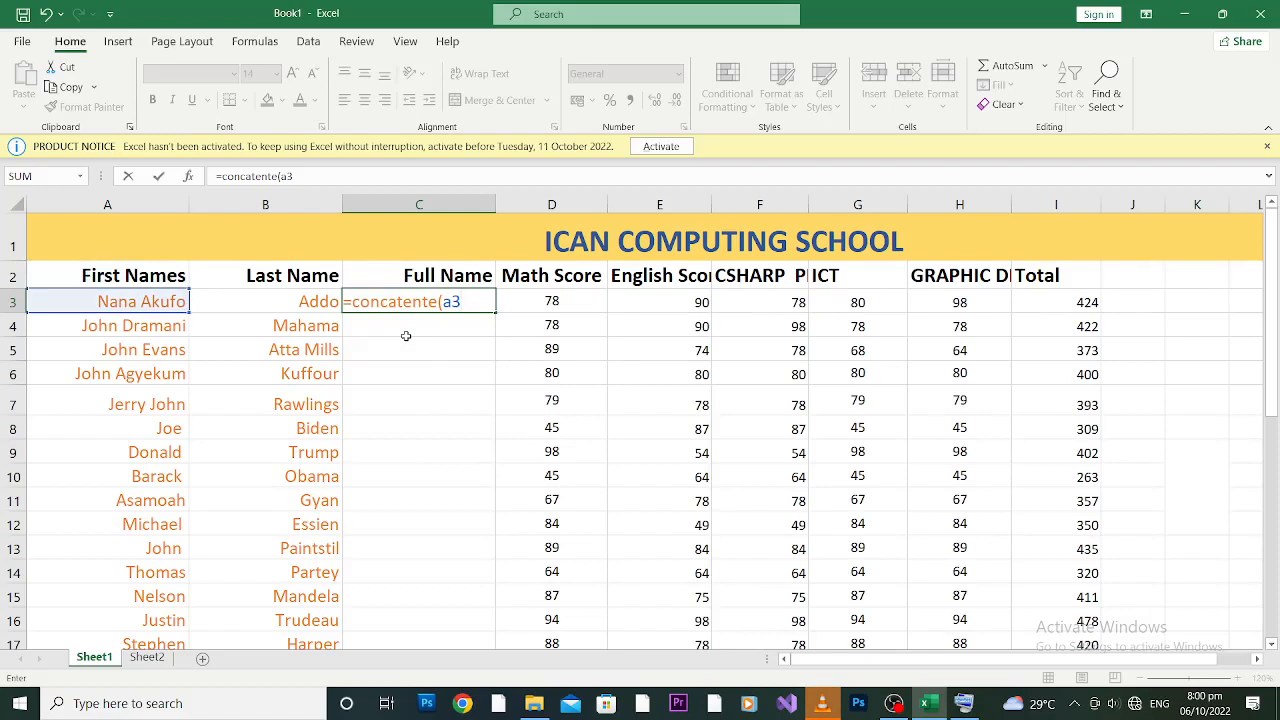
text(b3)
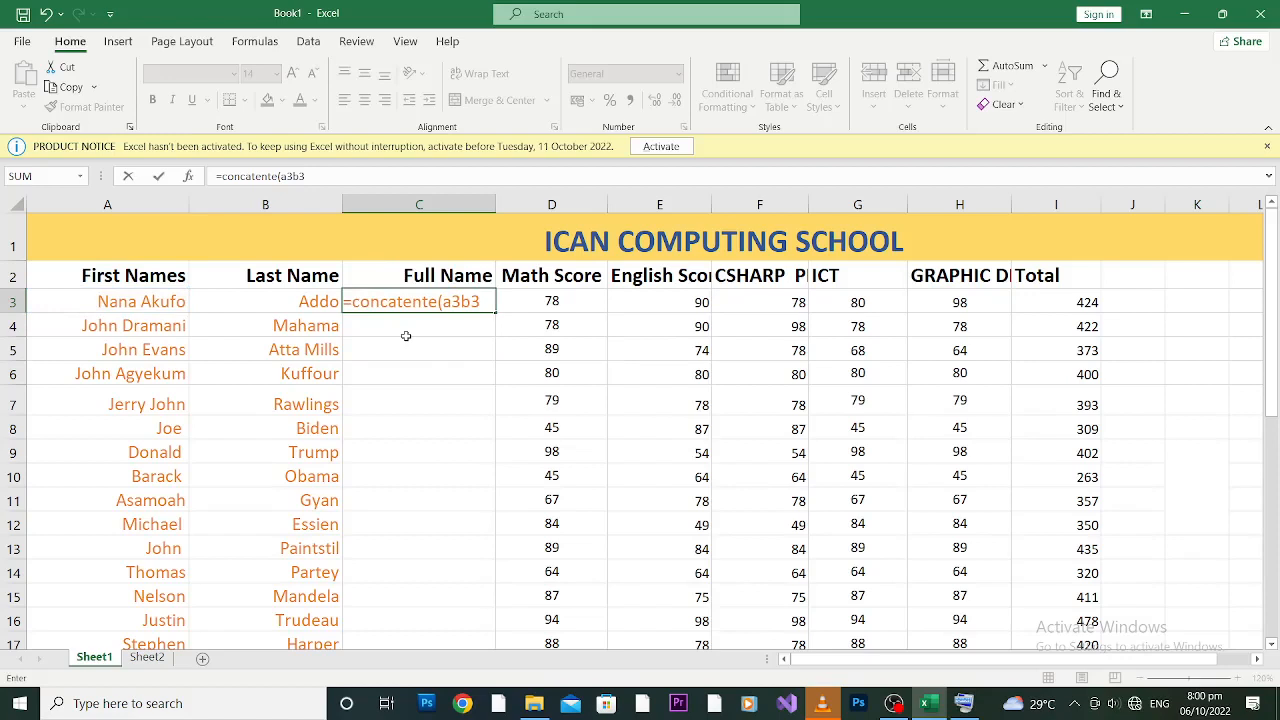
key(BackSpace)
key(BackSpace)
text(,)
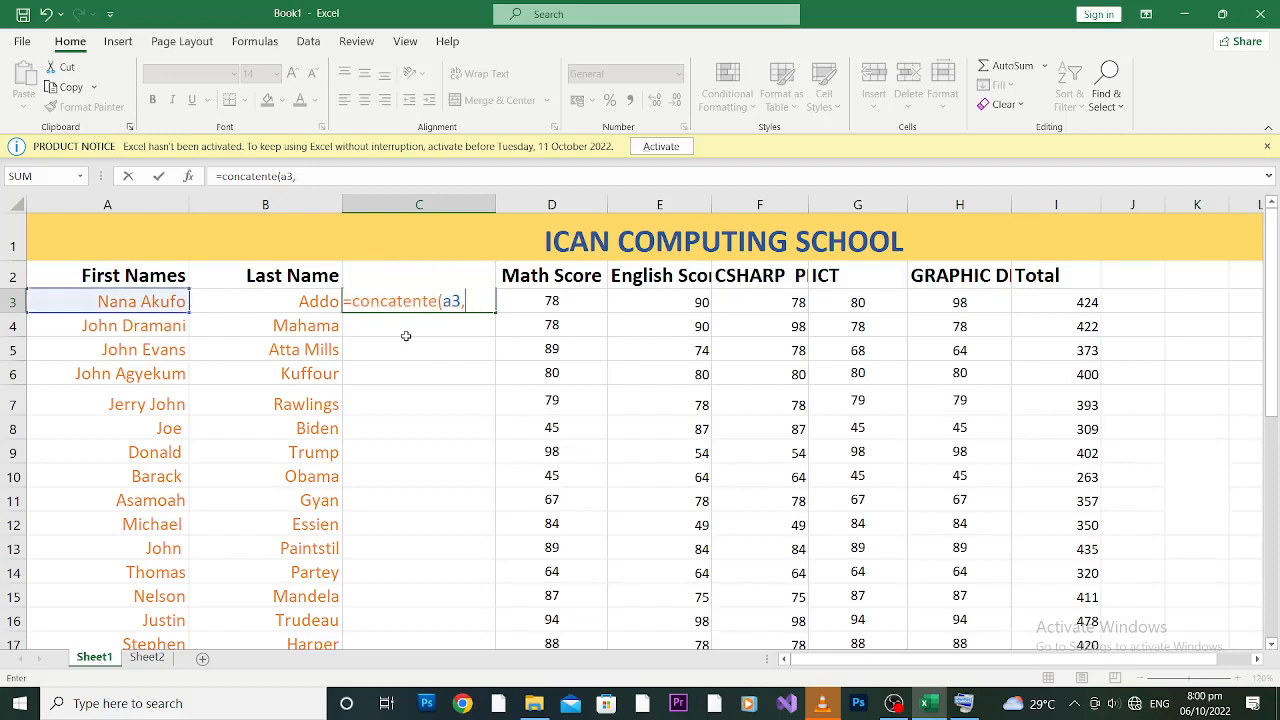
text(b3)
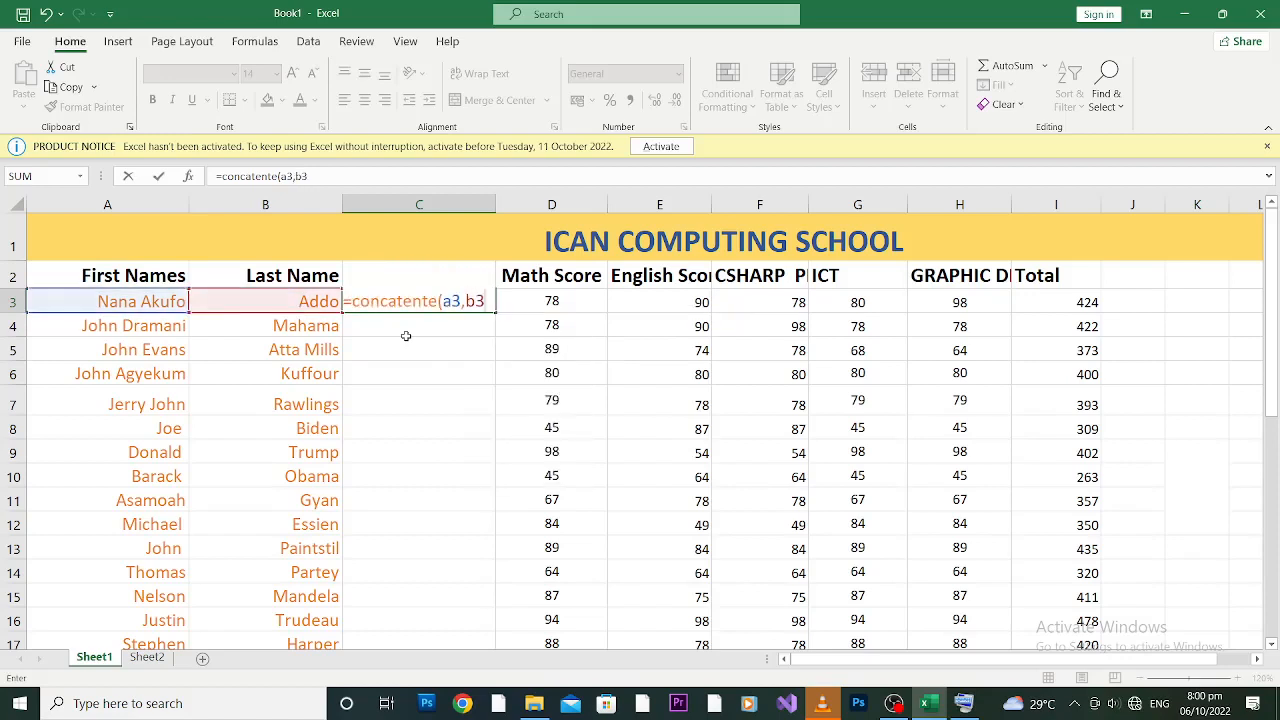
text())
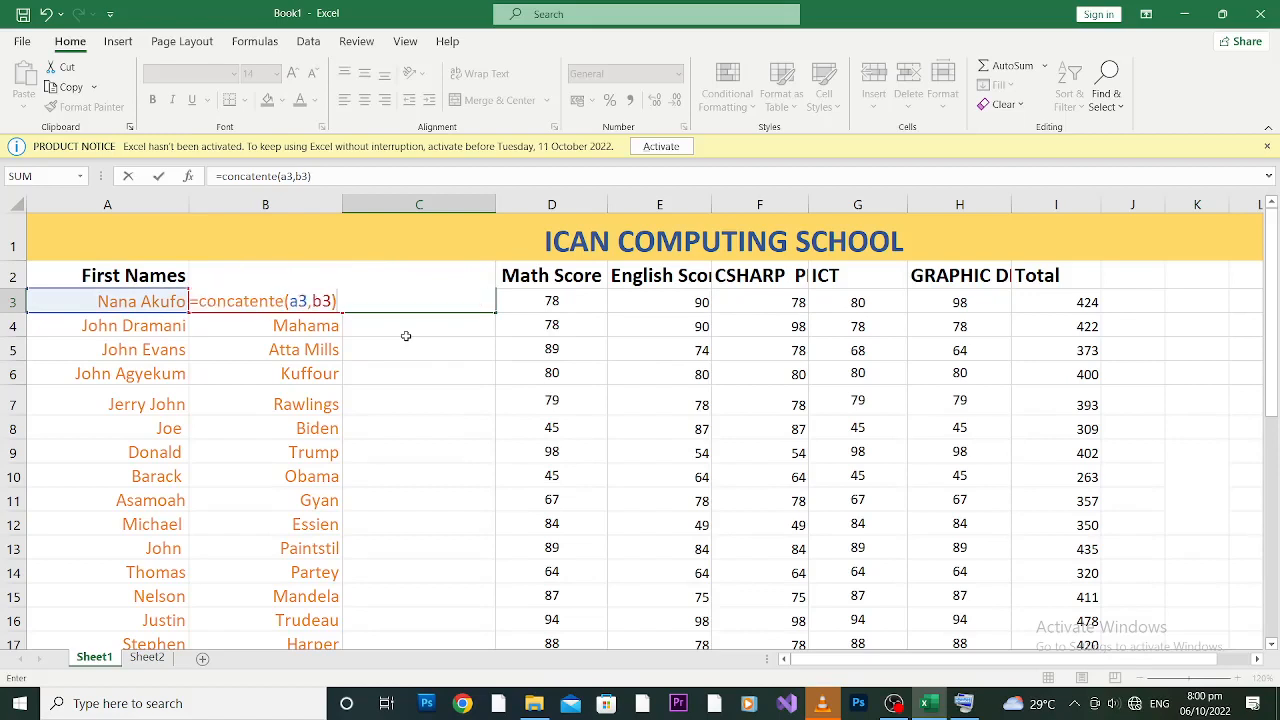
key(Return)
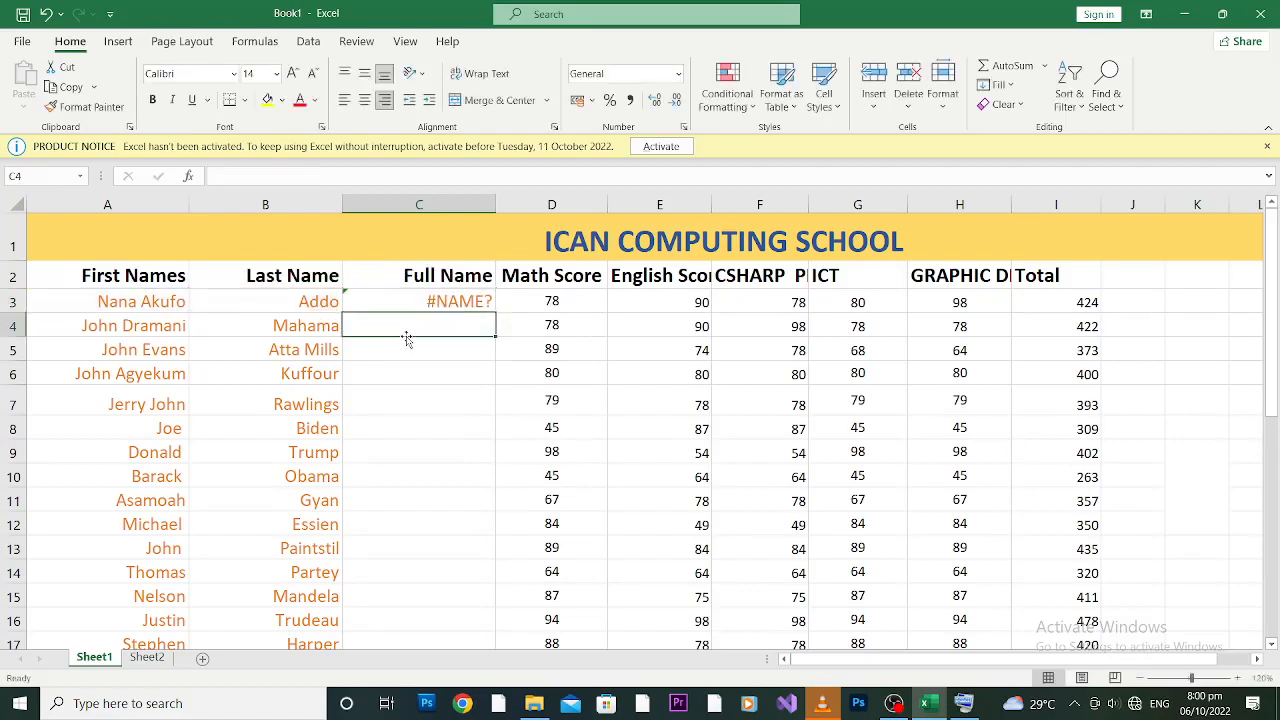
Step: Add the missing 'a' so C3 reads =CONCATENATE(A3,B3) and shows the joined name
click(440, 301)
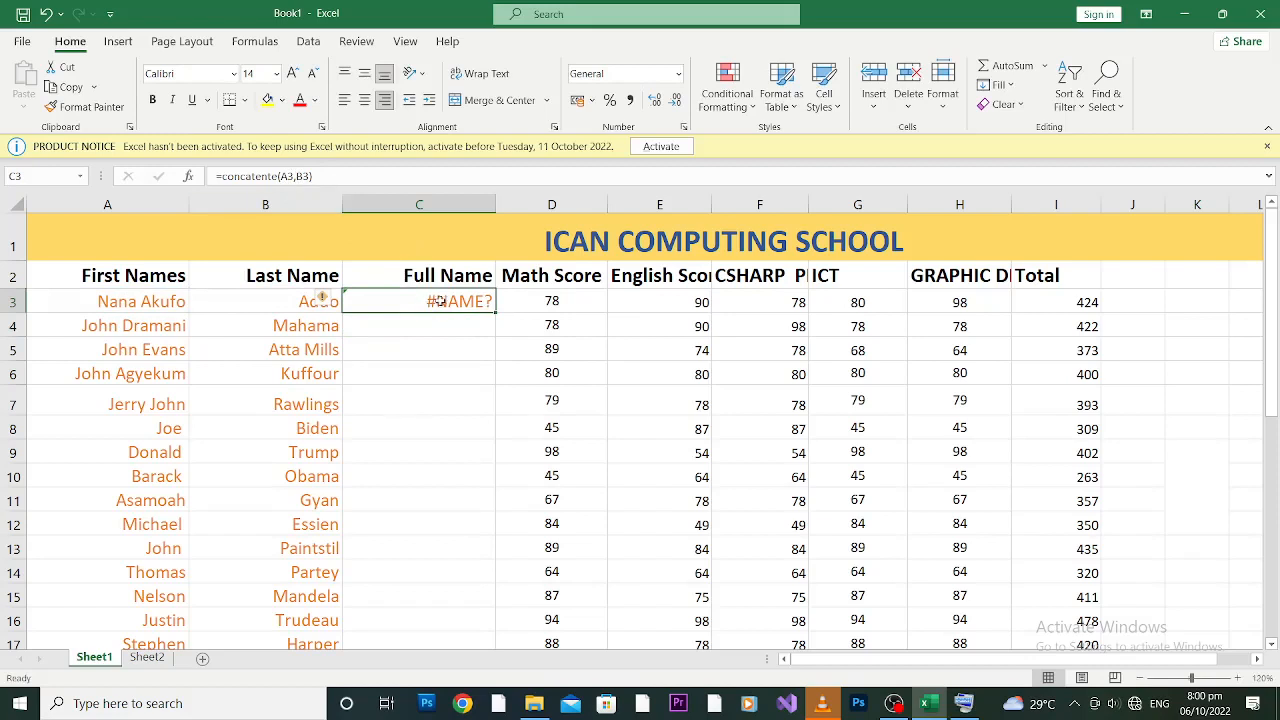
mouse_move(331, 302)
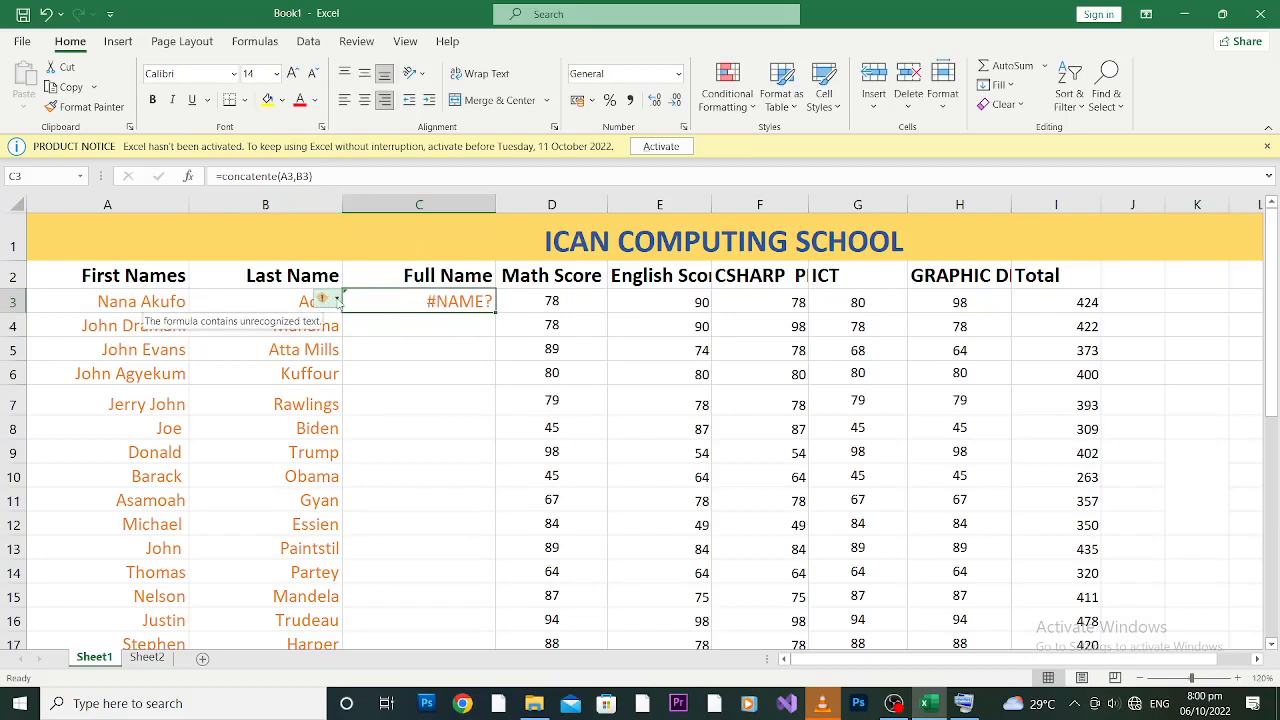
click(309, 176)
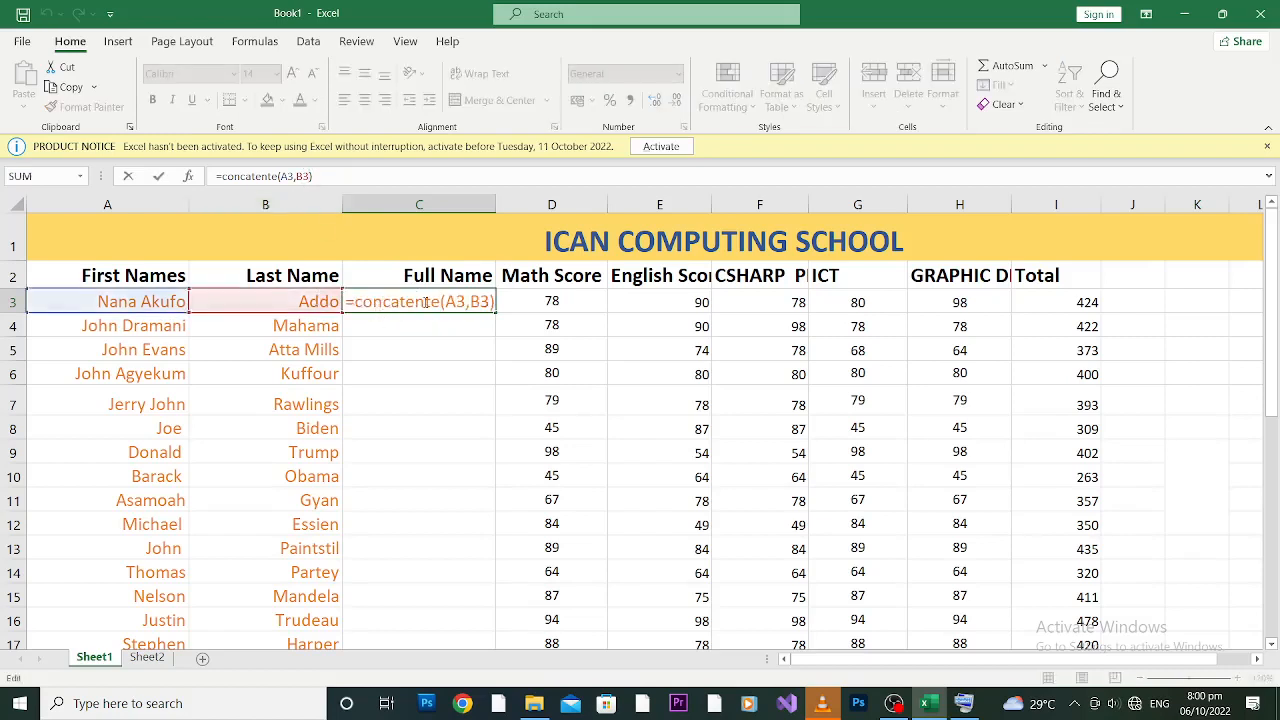
click(424, 301)
text(a)
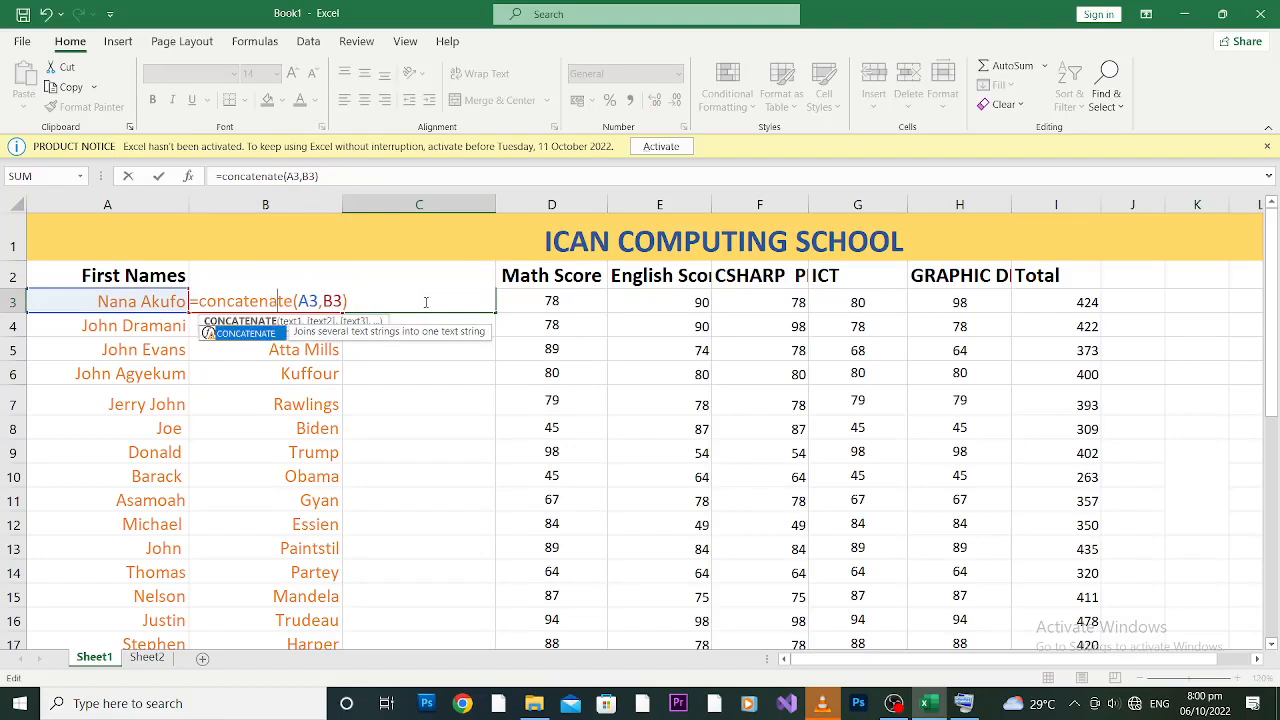
key(Return)
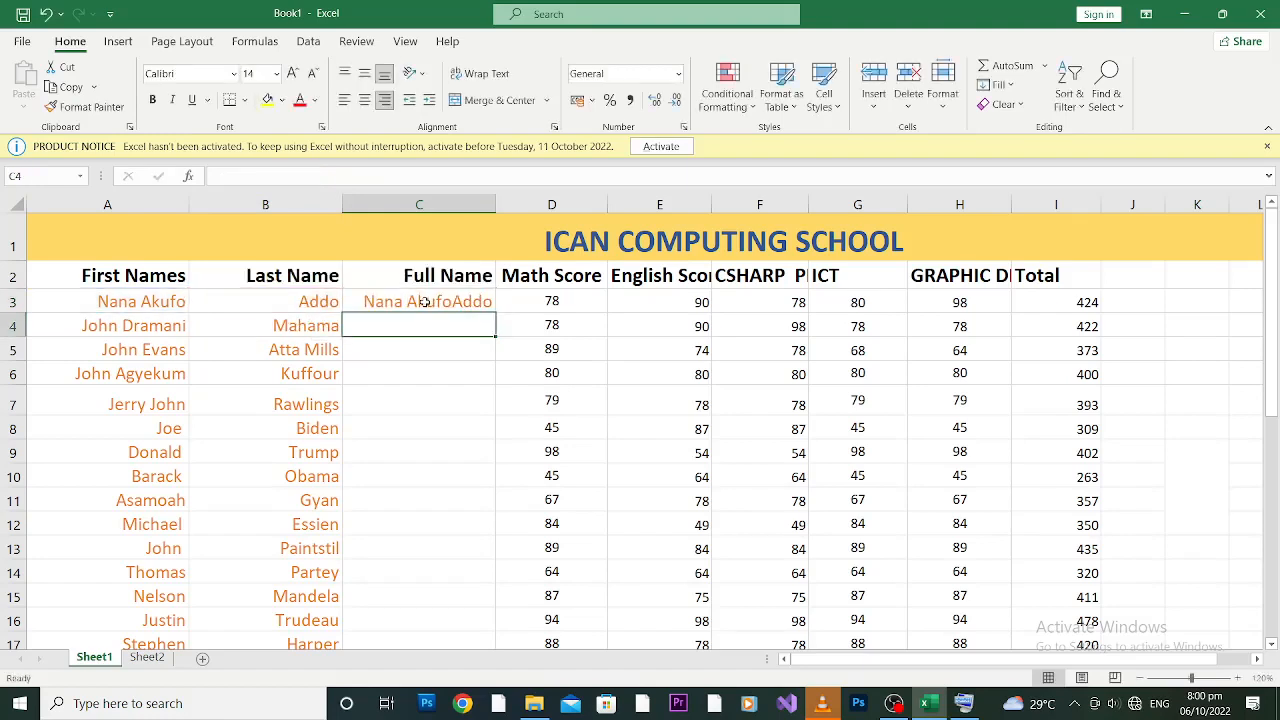
click(440, 301)
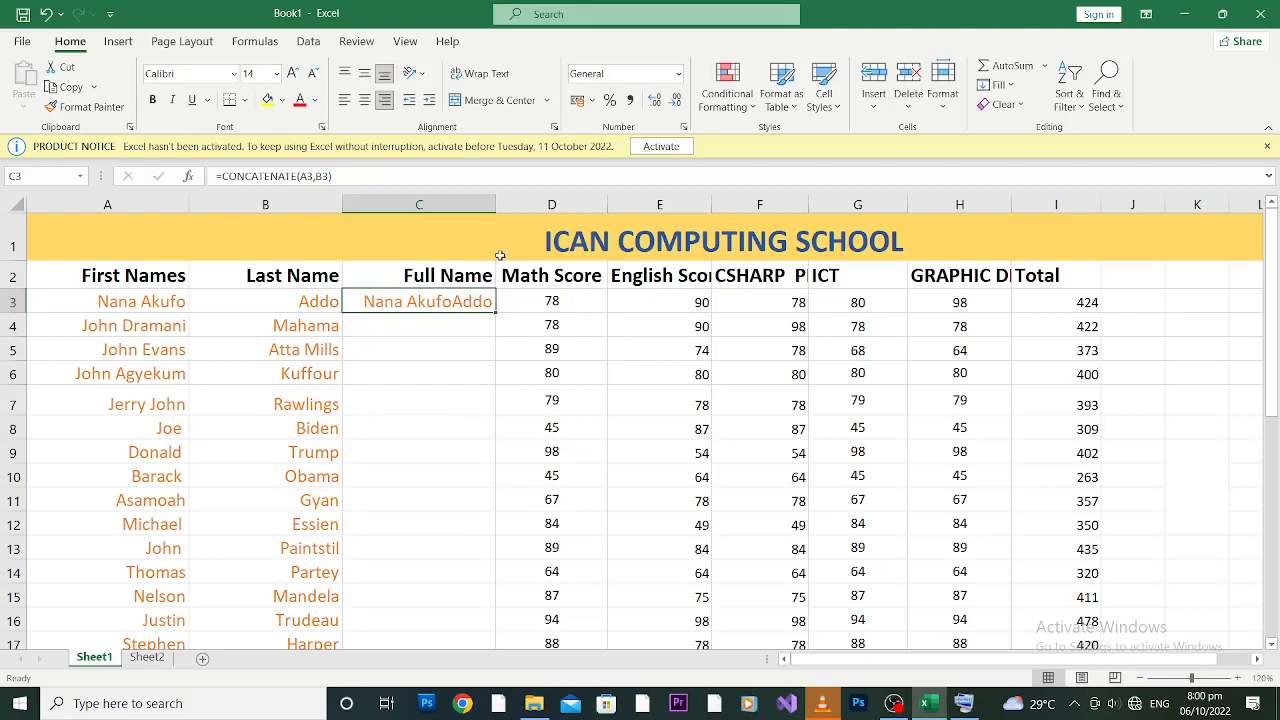
Step: Widen column C and change C3 to =CONCATENATE(A3," ",B3) to add a space
drag(497, 204, 503, 203)
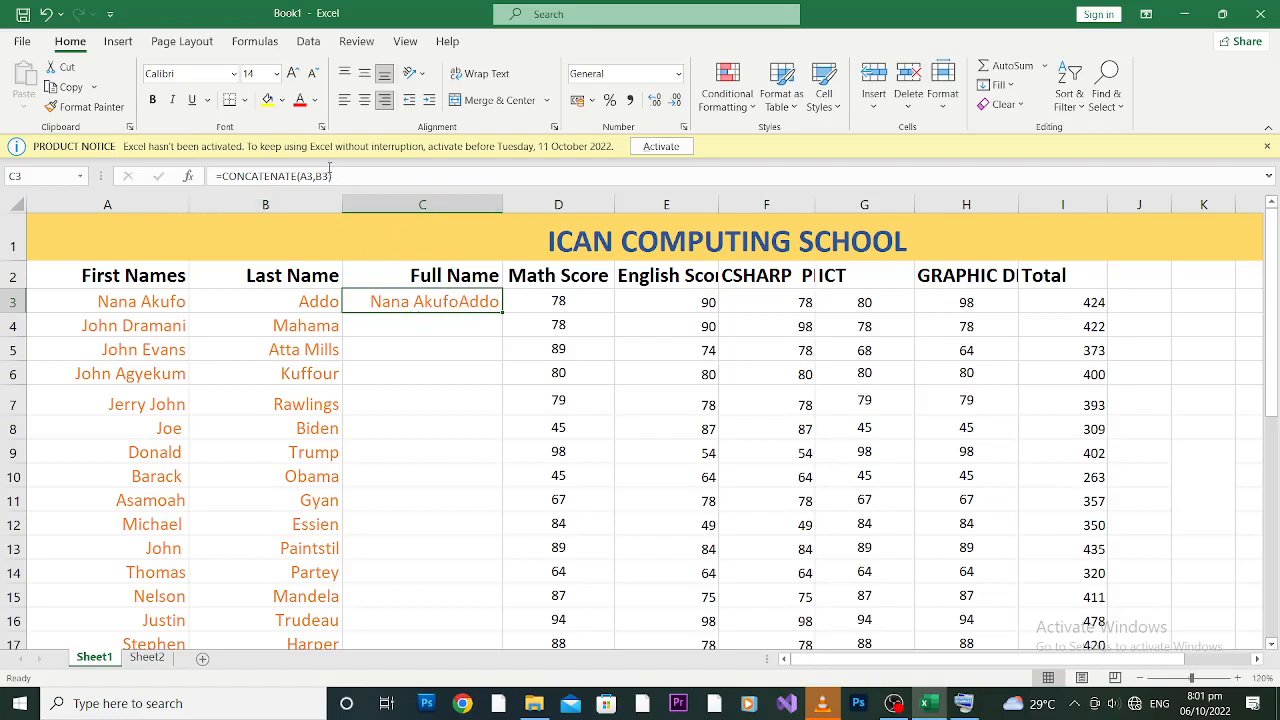
click(316, 176)
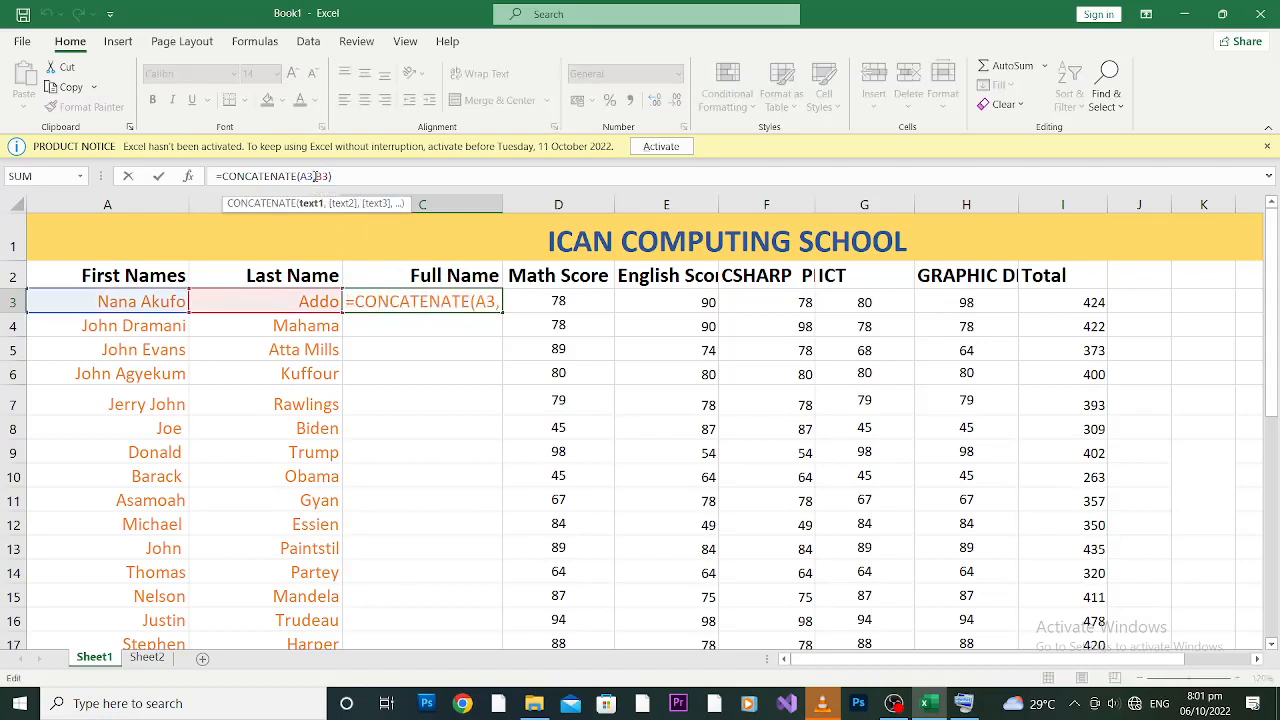
key(Right)
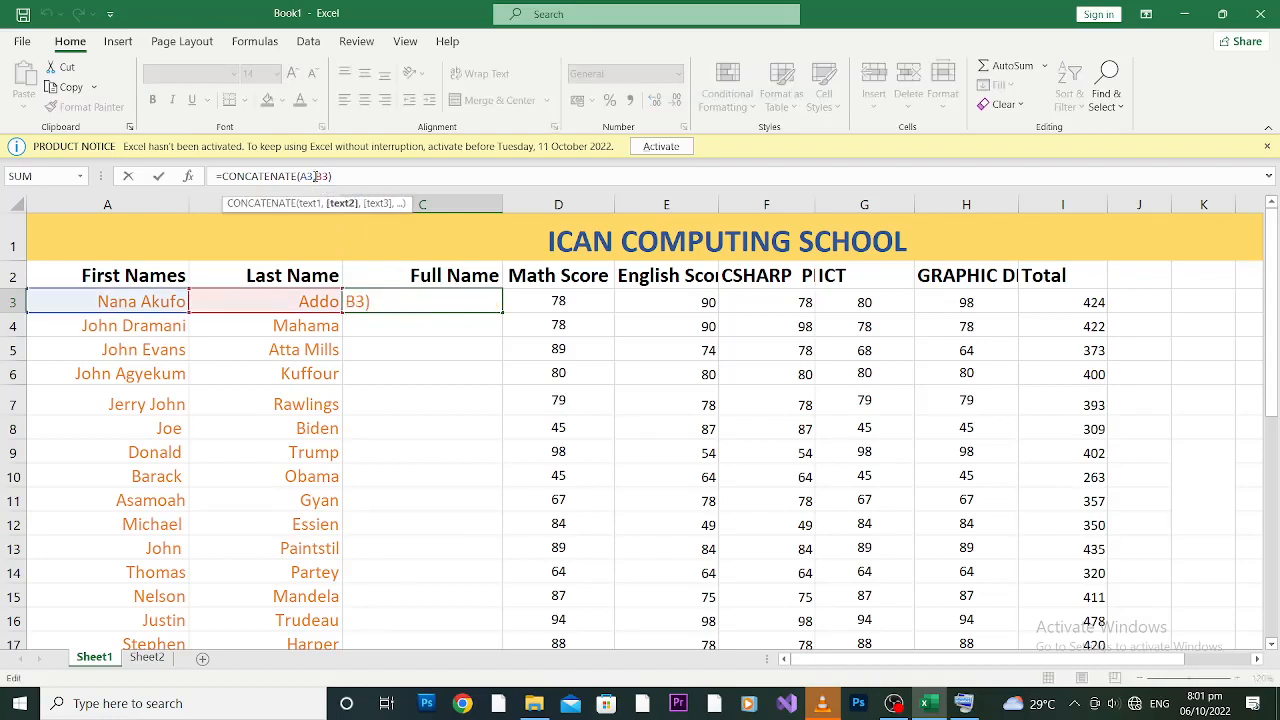
text(")
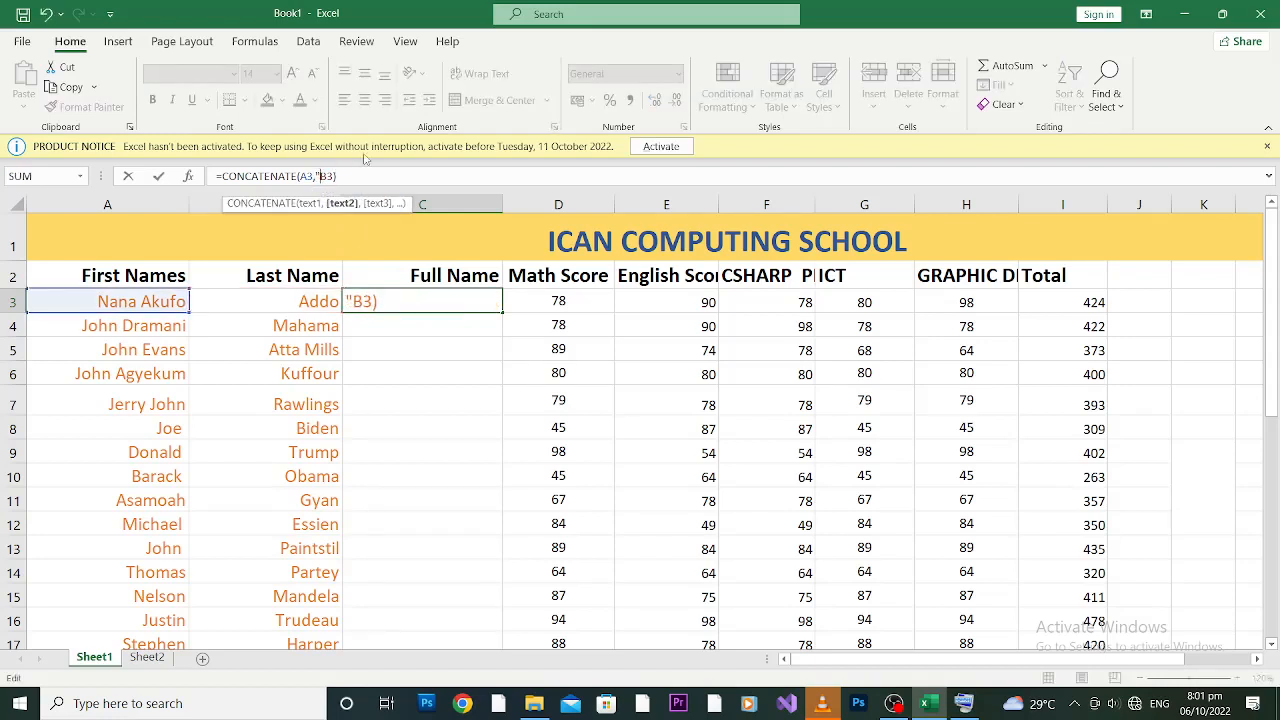
text(")
click(329, 174)
text(,)
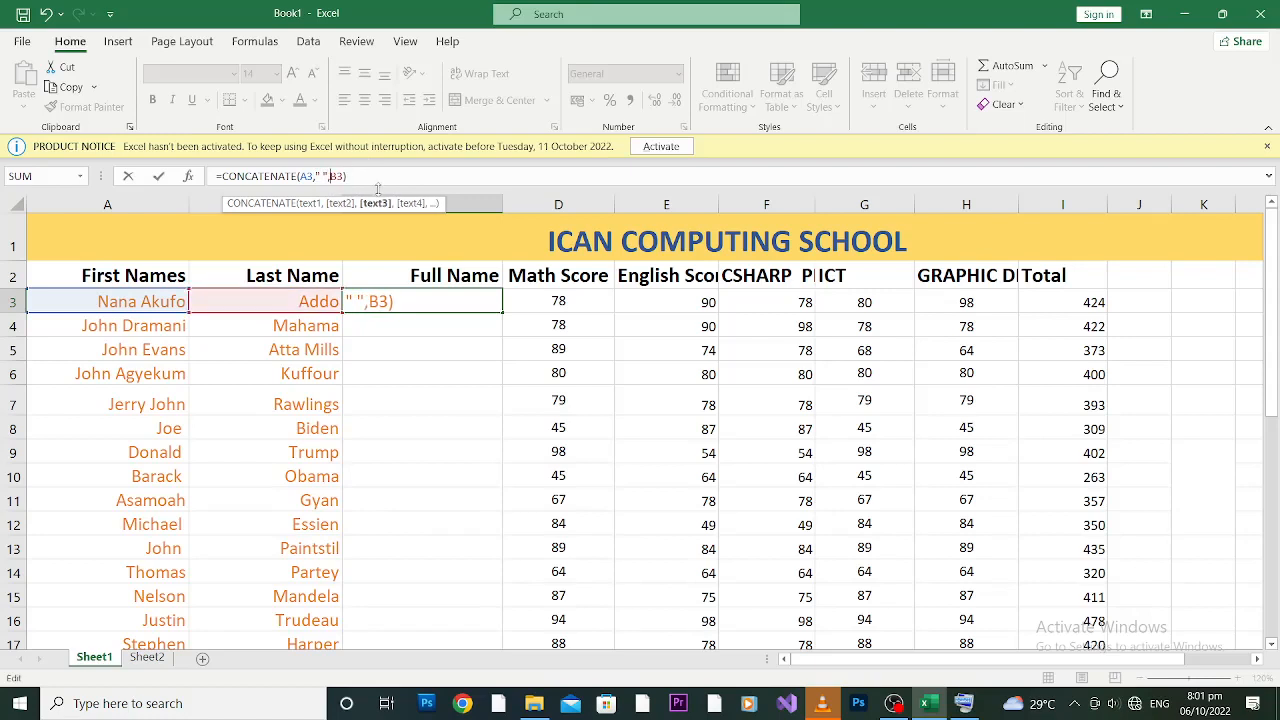
key(Return)
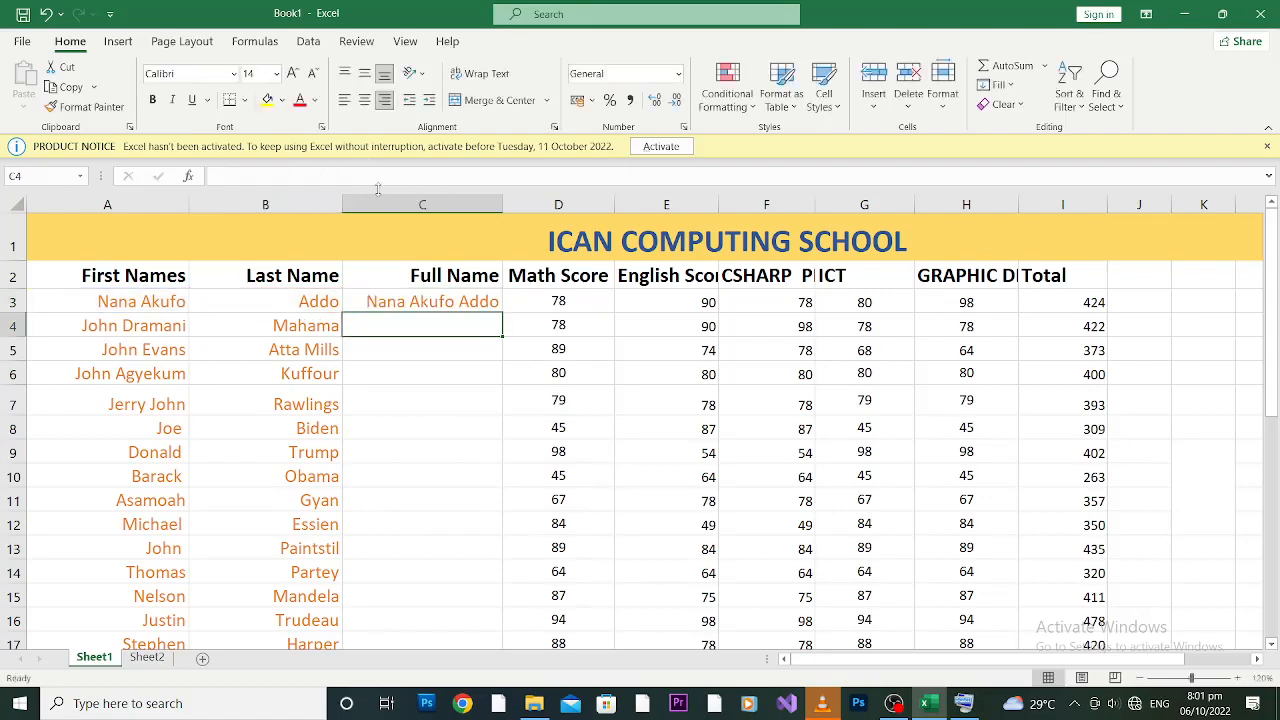
Step: Start the second student's formula in C4 by typing =concatenate(a4, "
click(449, 303)
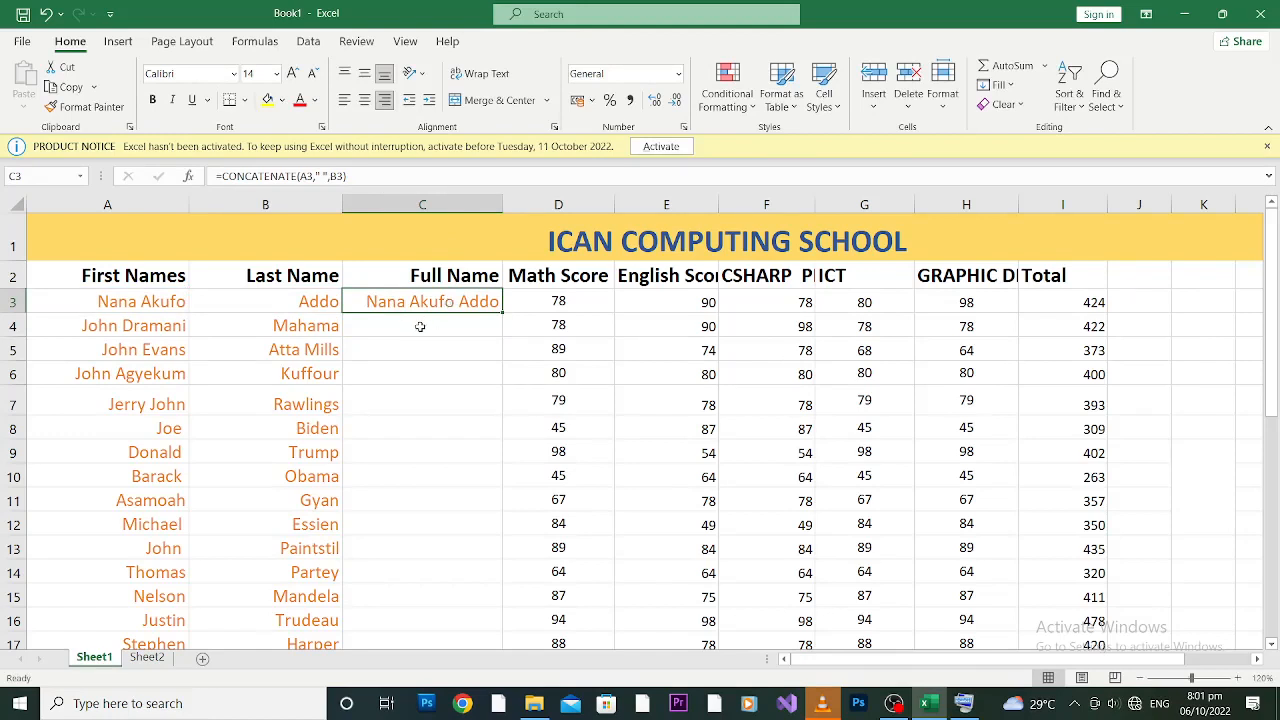
click(420, 327)
text(=)
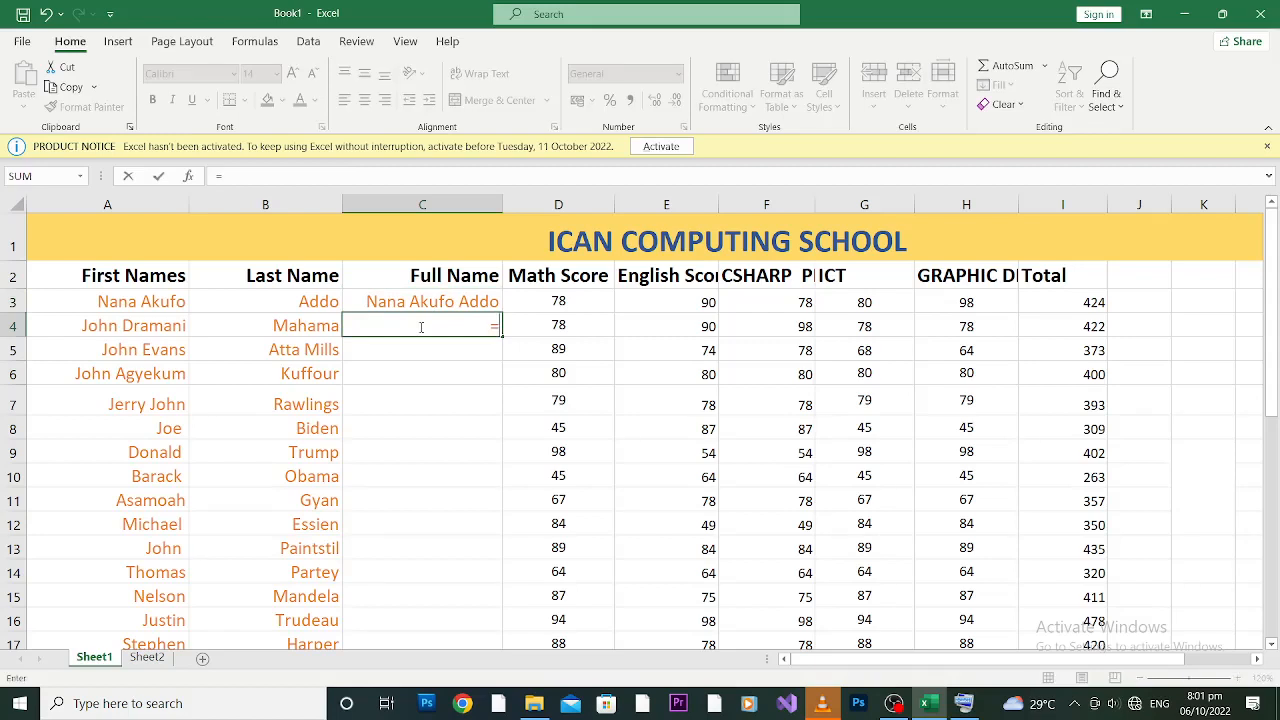
text(conc)
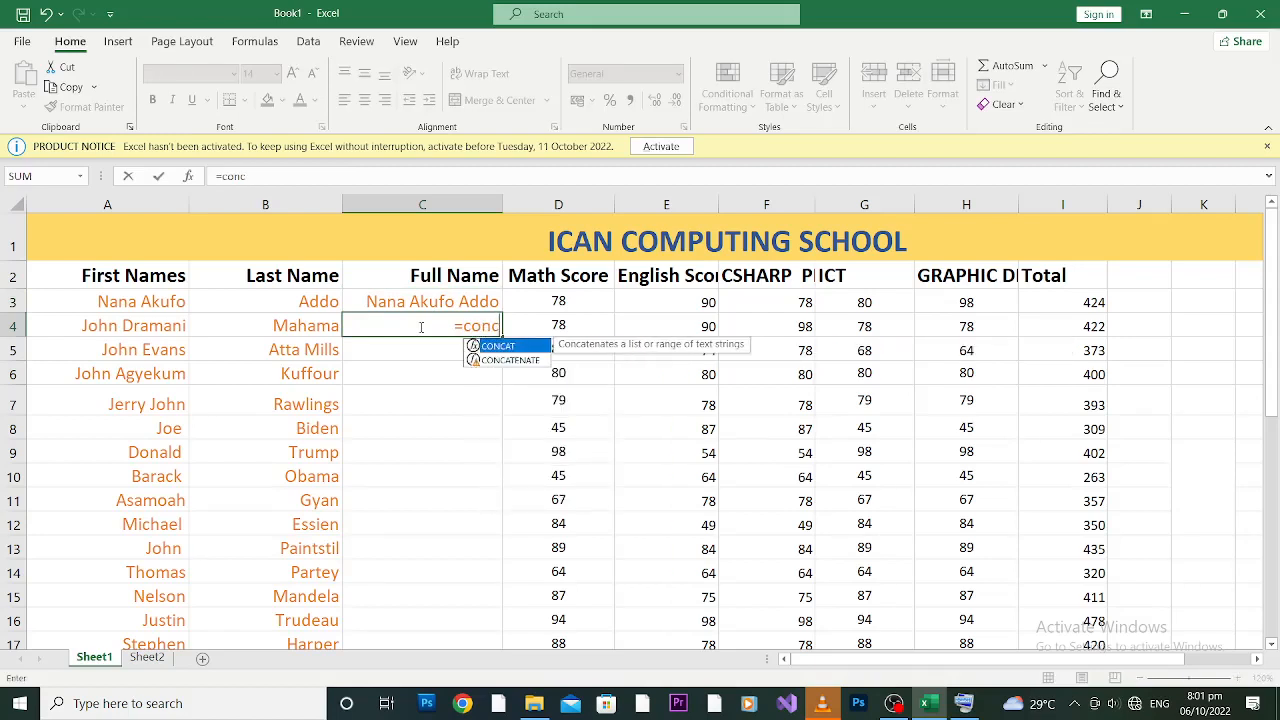
text(ate)
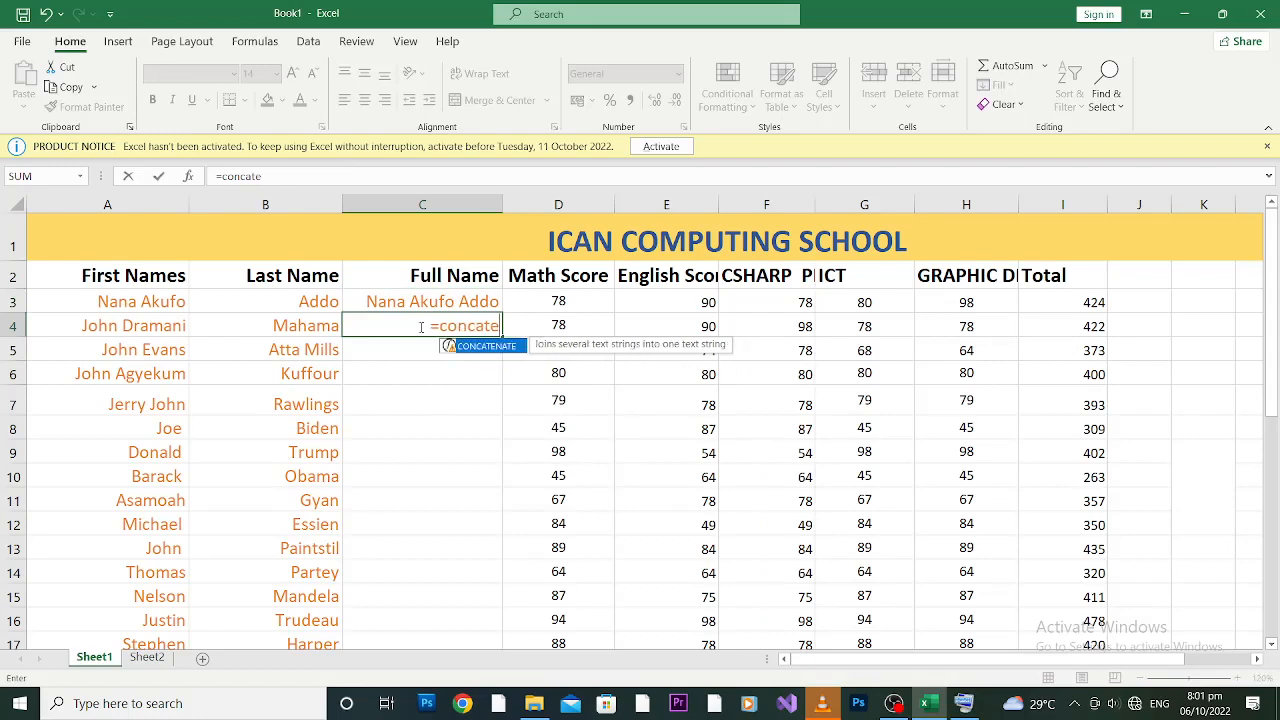
text(nate)
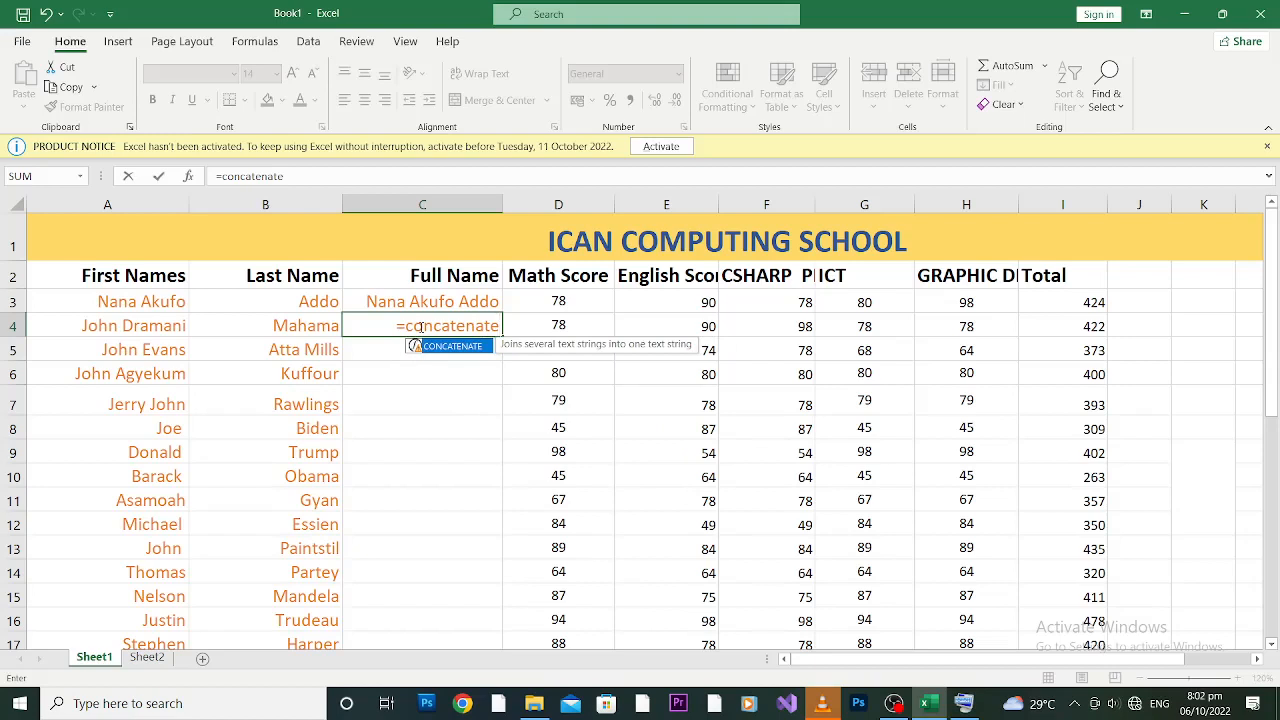
text(()
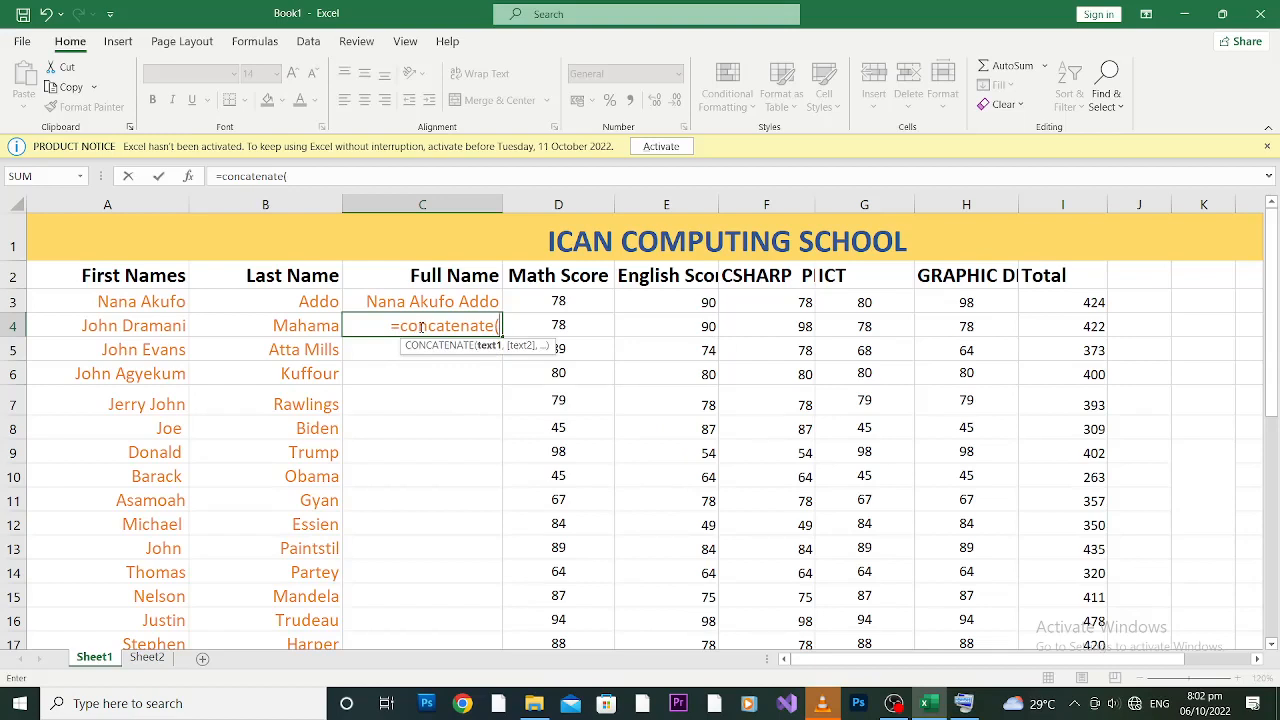
text(a)
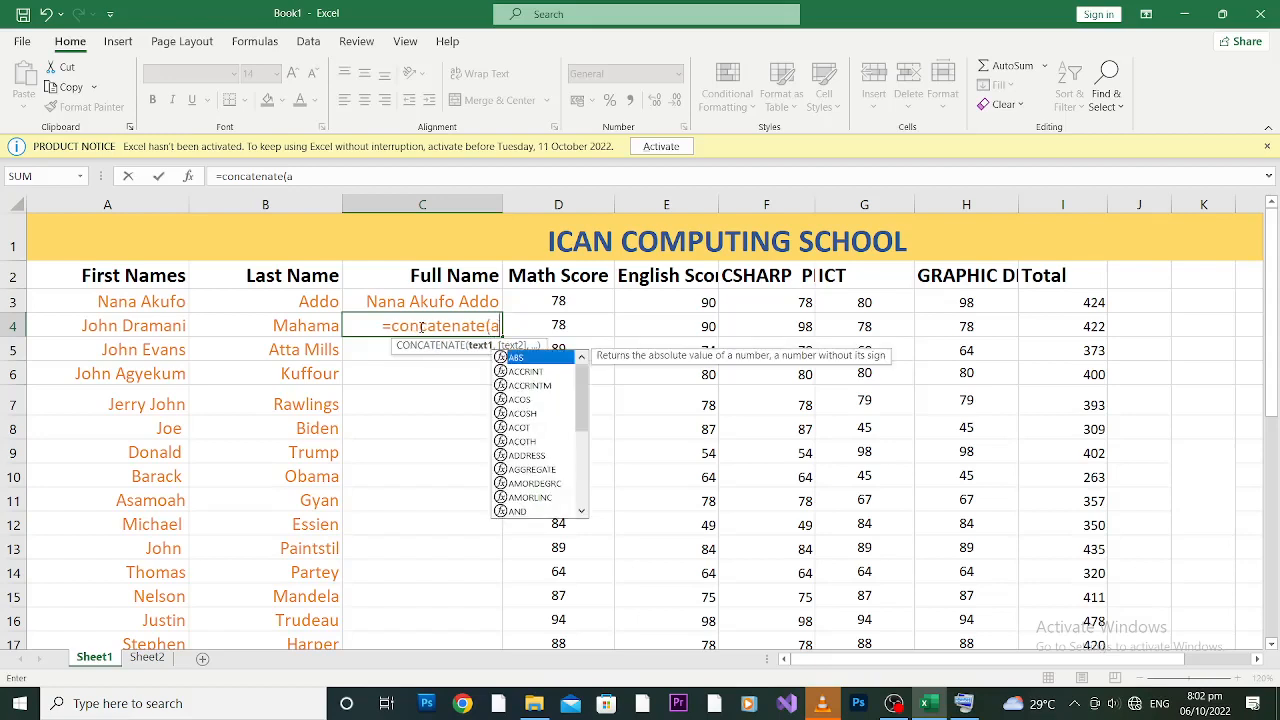
text(4)
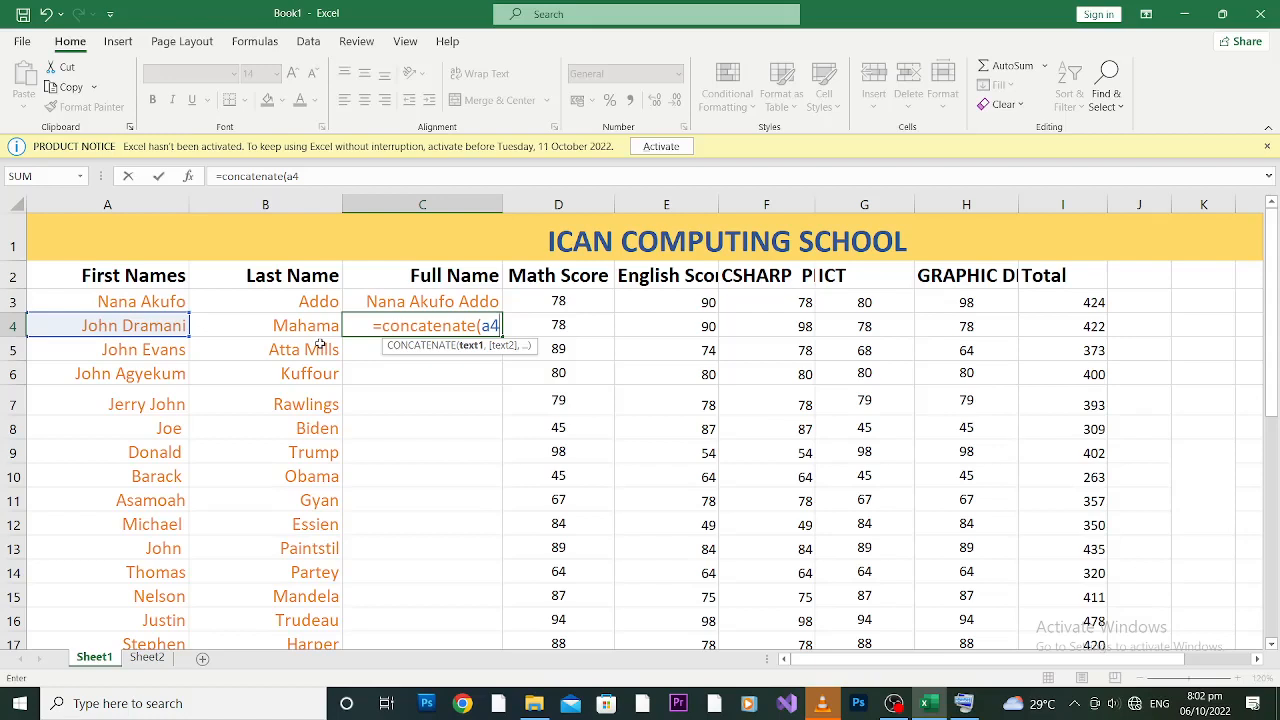
text(,)
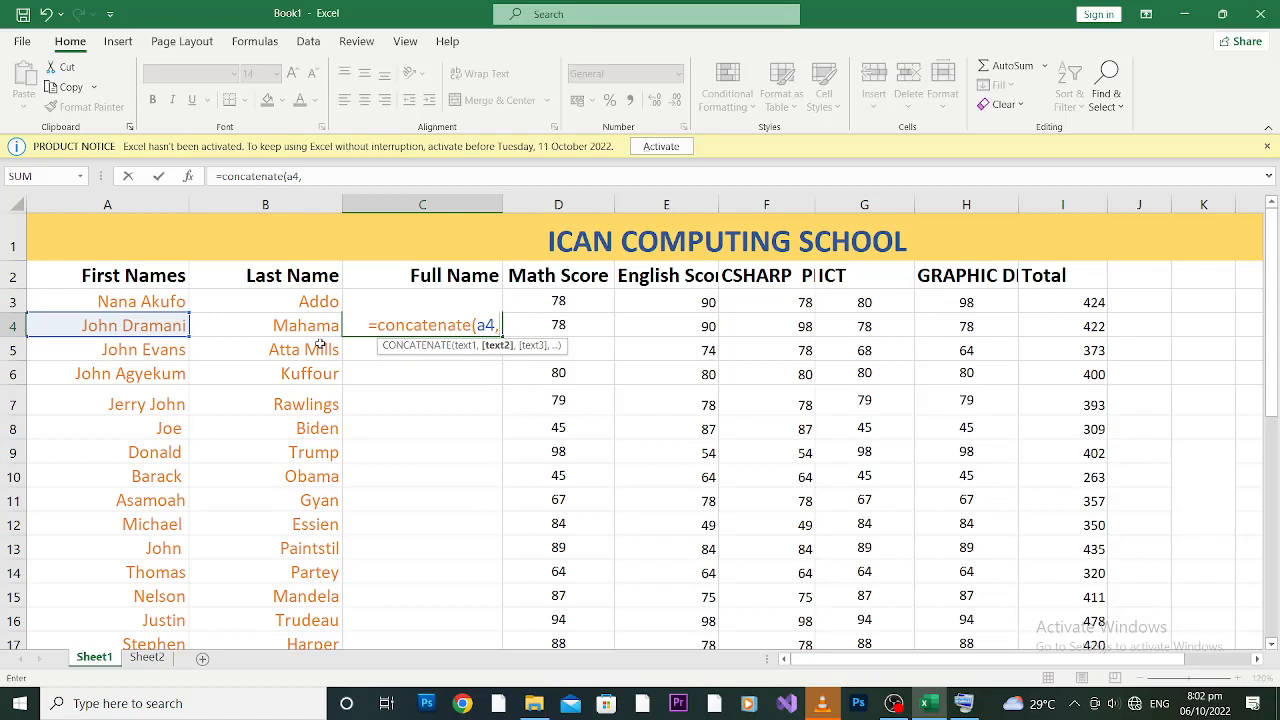
text(")
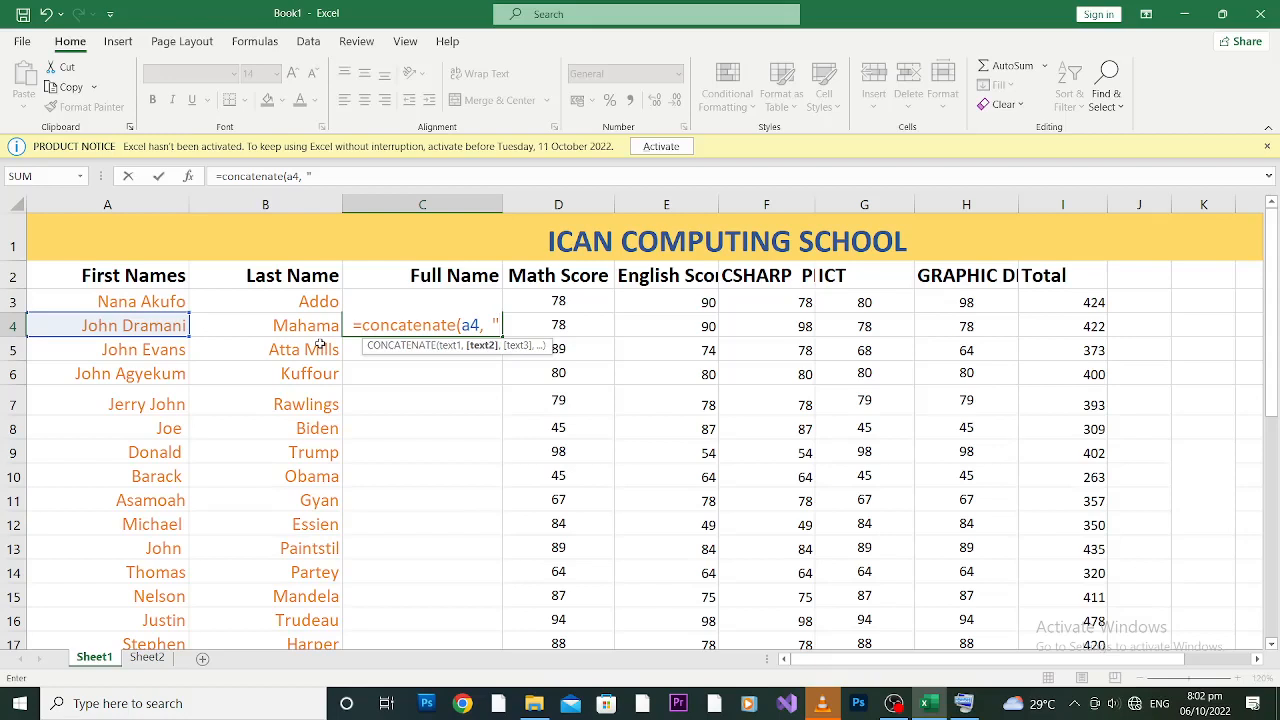
Step: Decline Excel's formula correction, dismiss the error, and retype the quote in C4
key(Return)
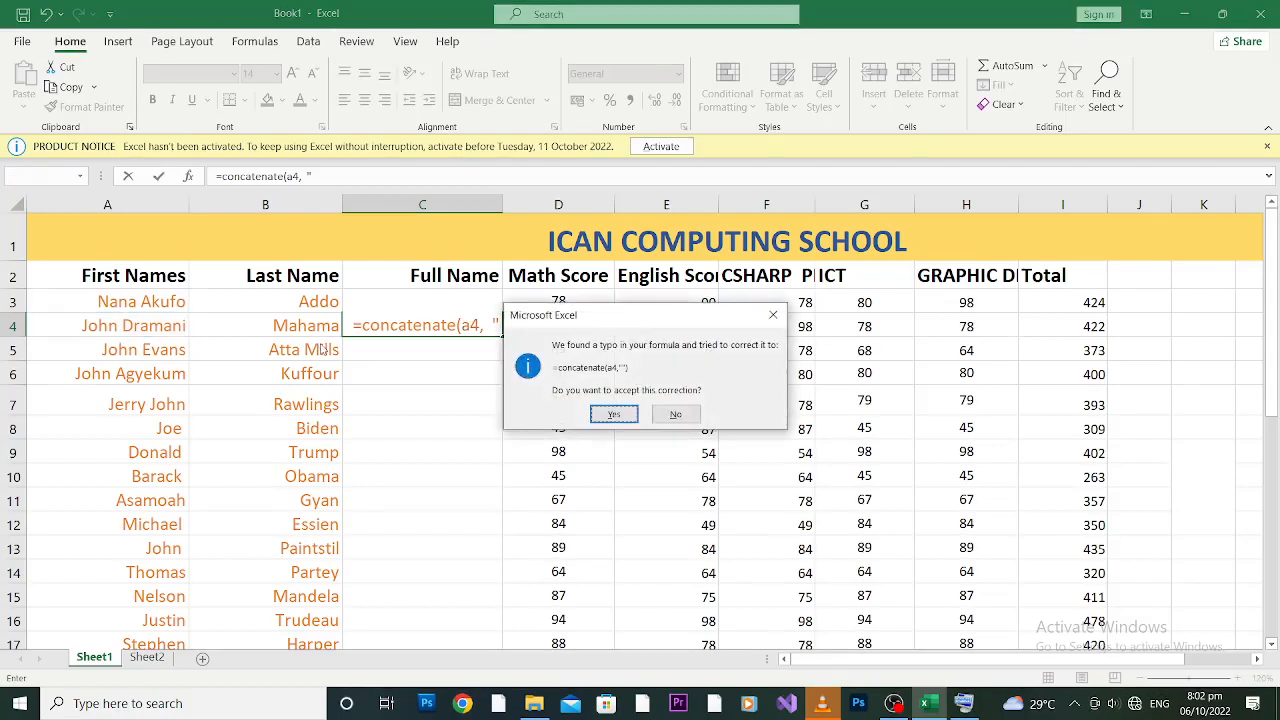
click(676, 414)
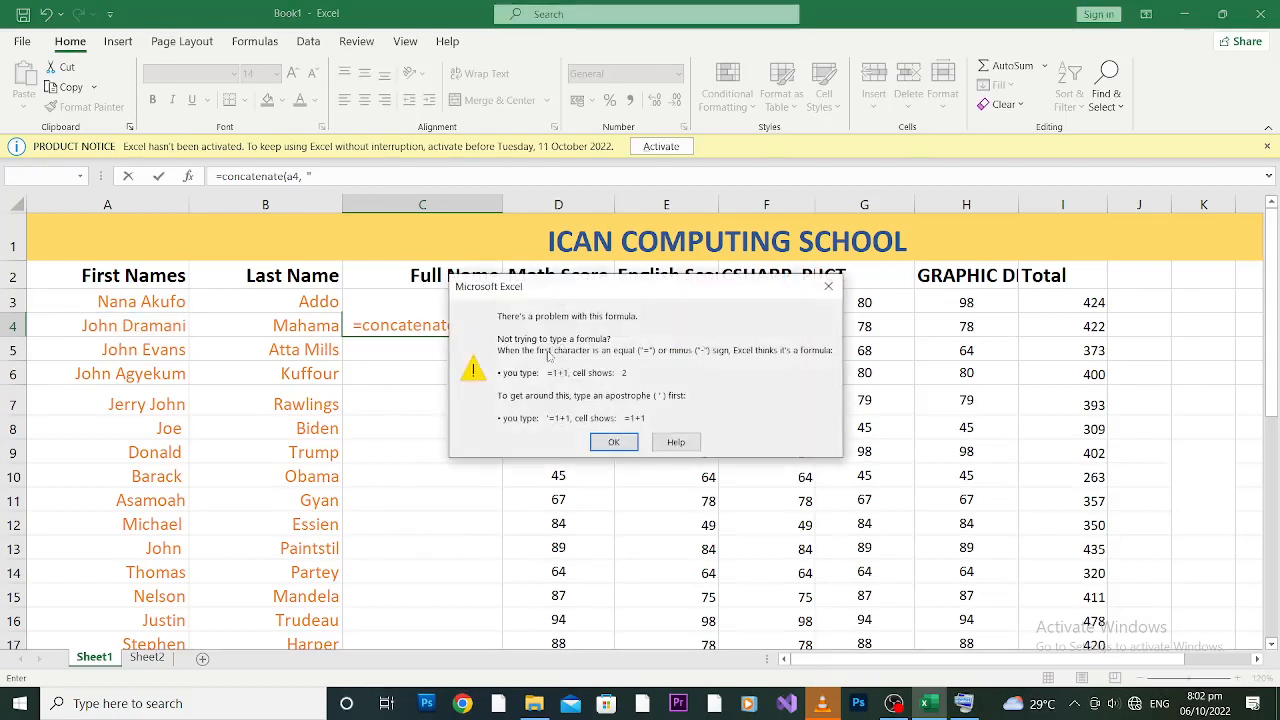
click(614, 442)
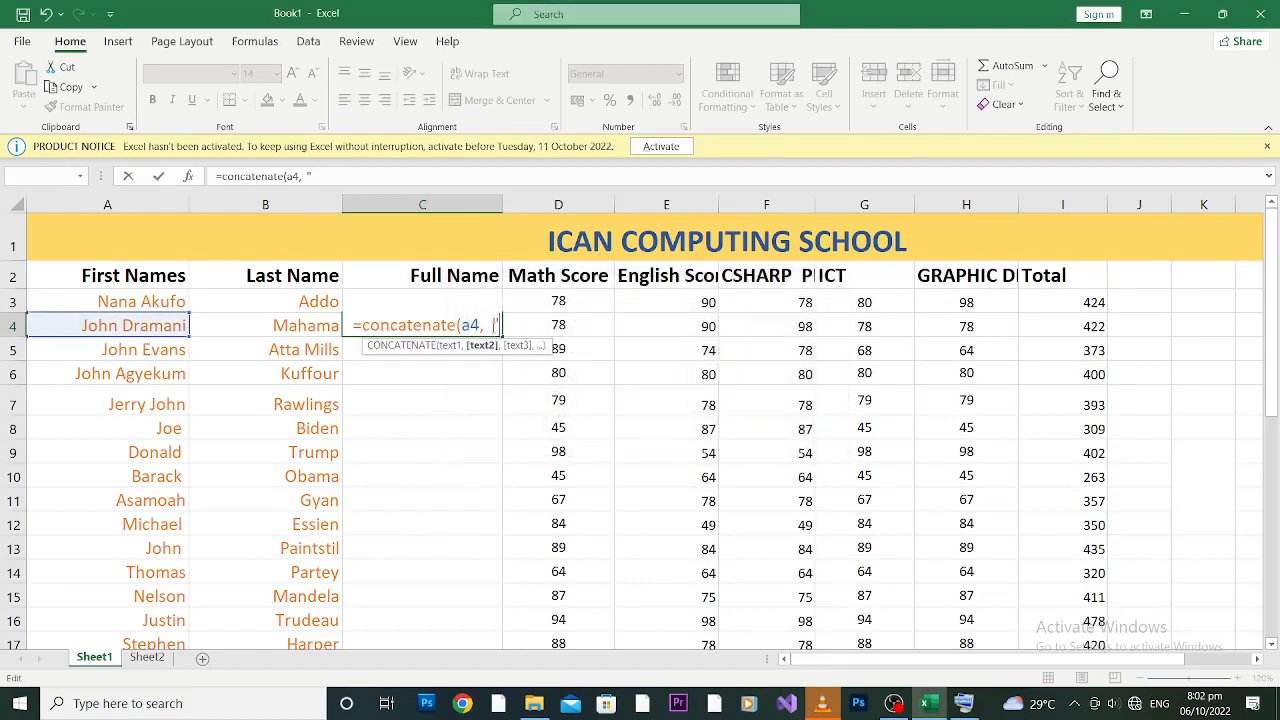
key(BackSpace)
key(BackSpace)
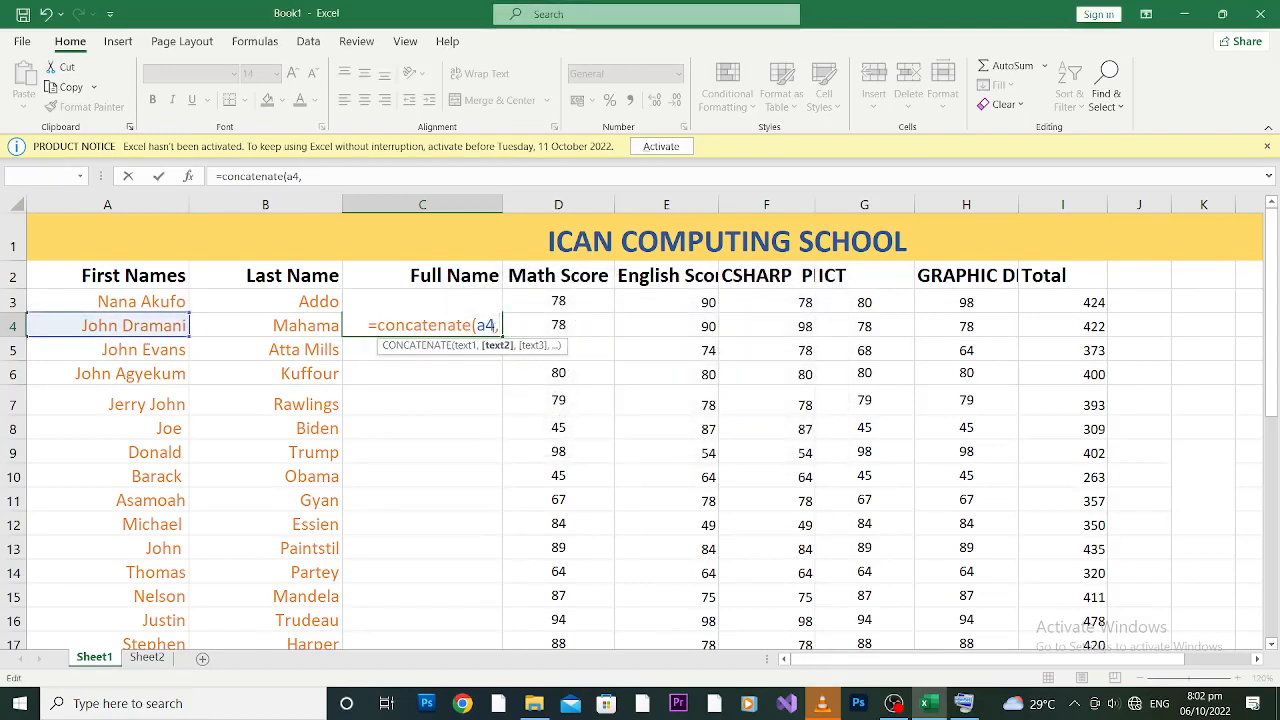
text(")
click(963, 705)
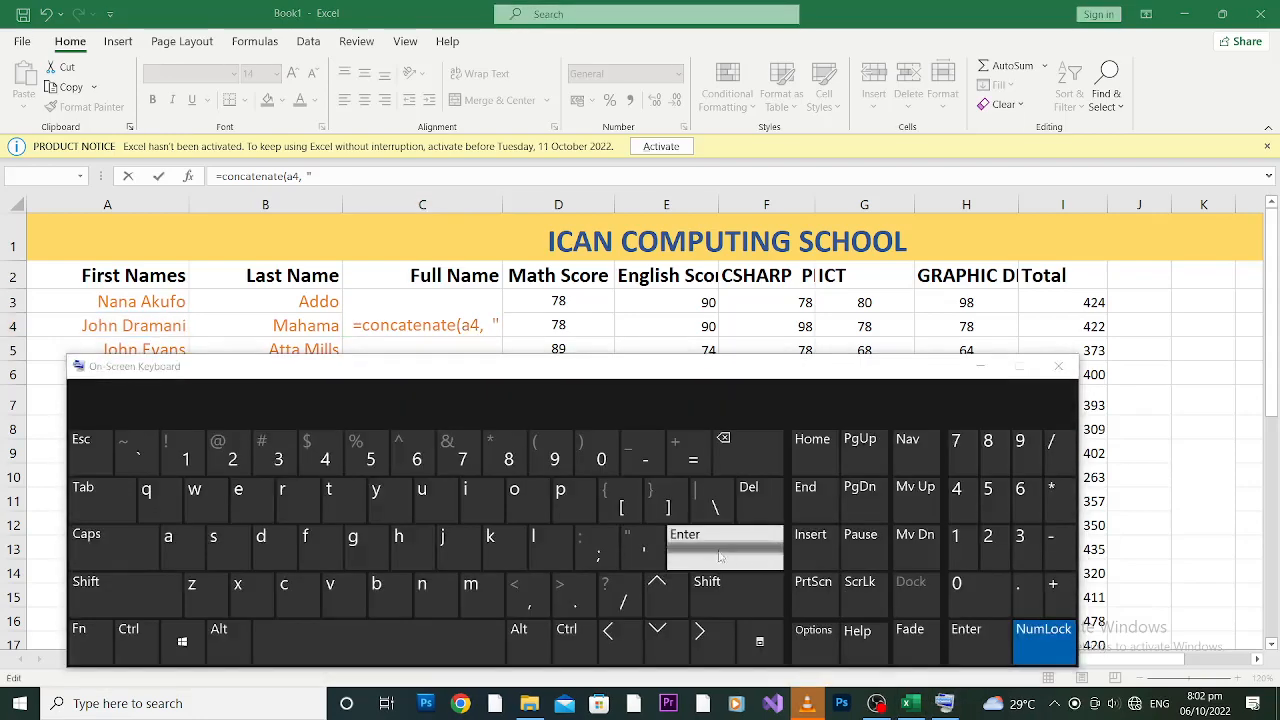
Step: Finish C4 as =concatenate(a4," ",b4), entering the quote from the On-Screen Keyboard
click(643, 553)
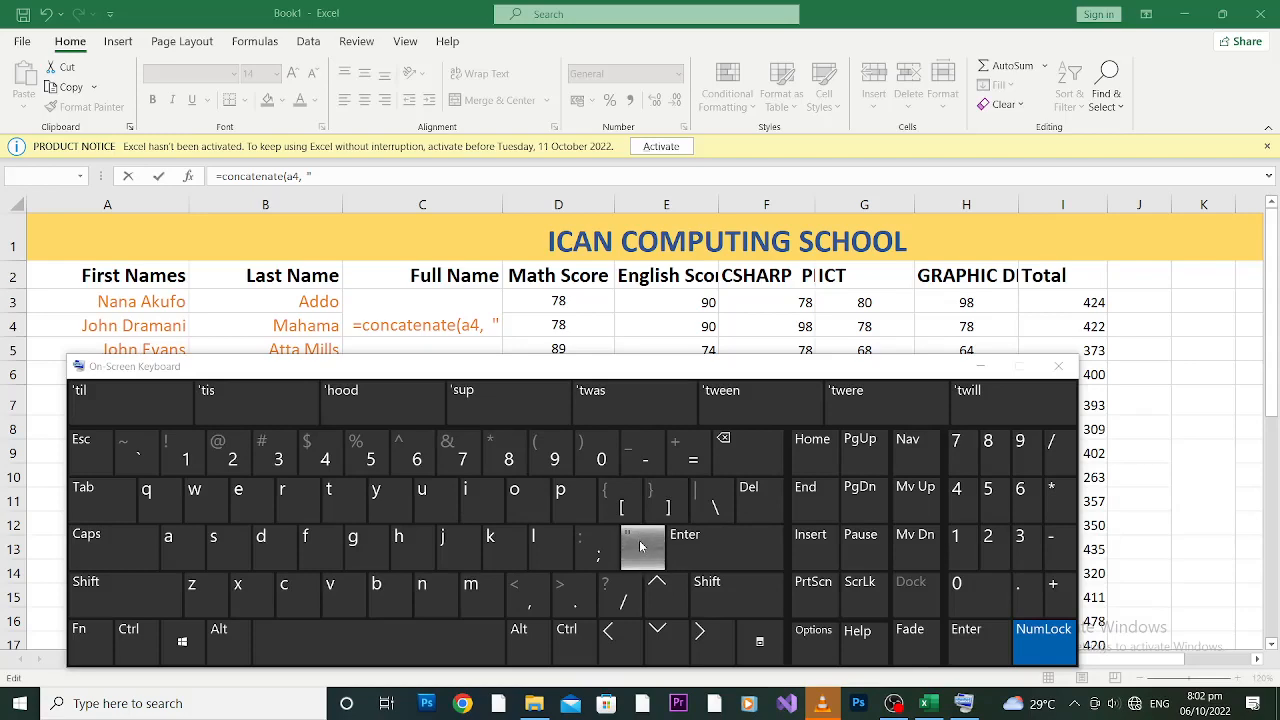
click(978, 367)
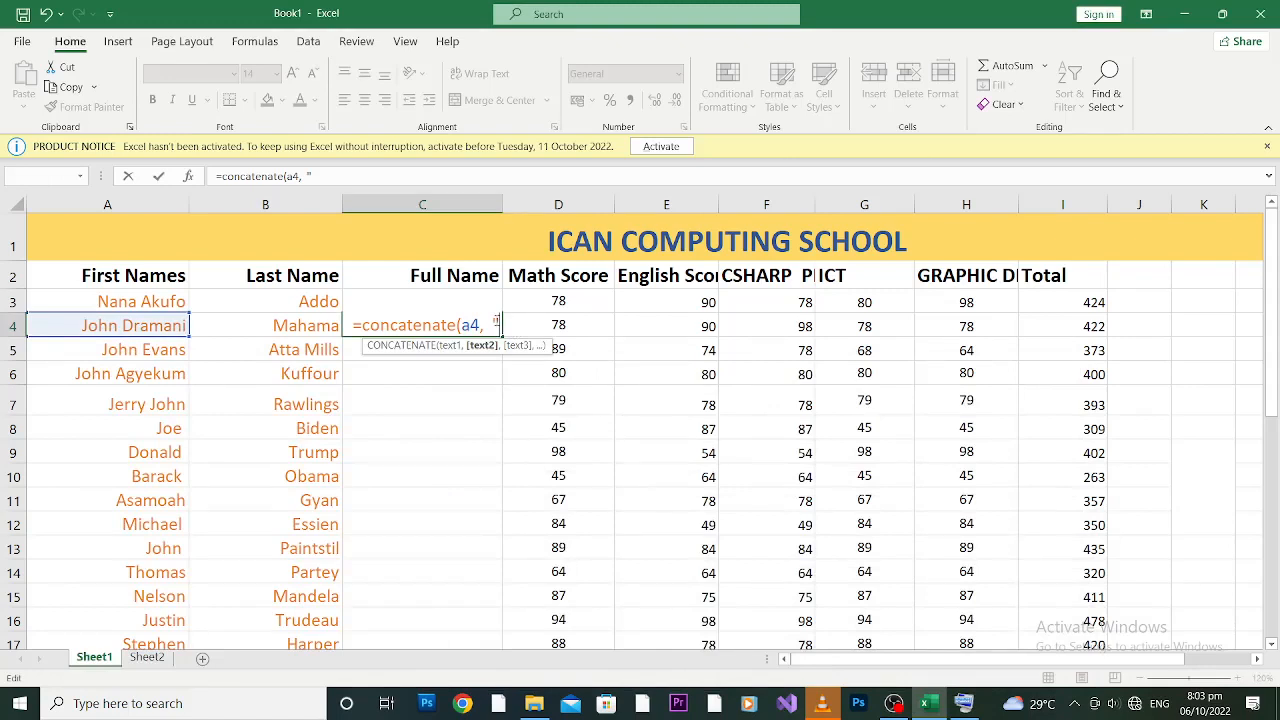
text(",)
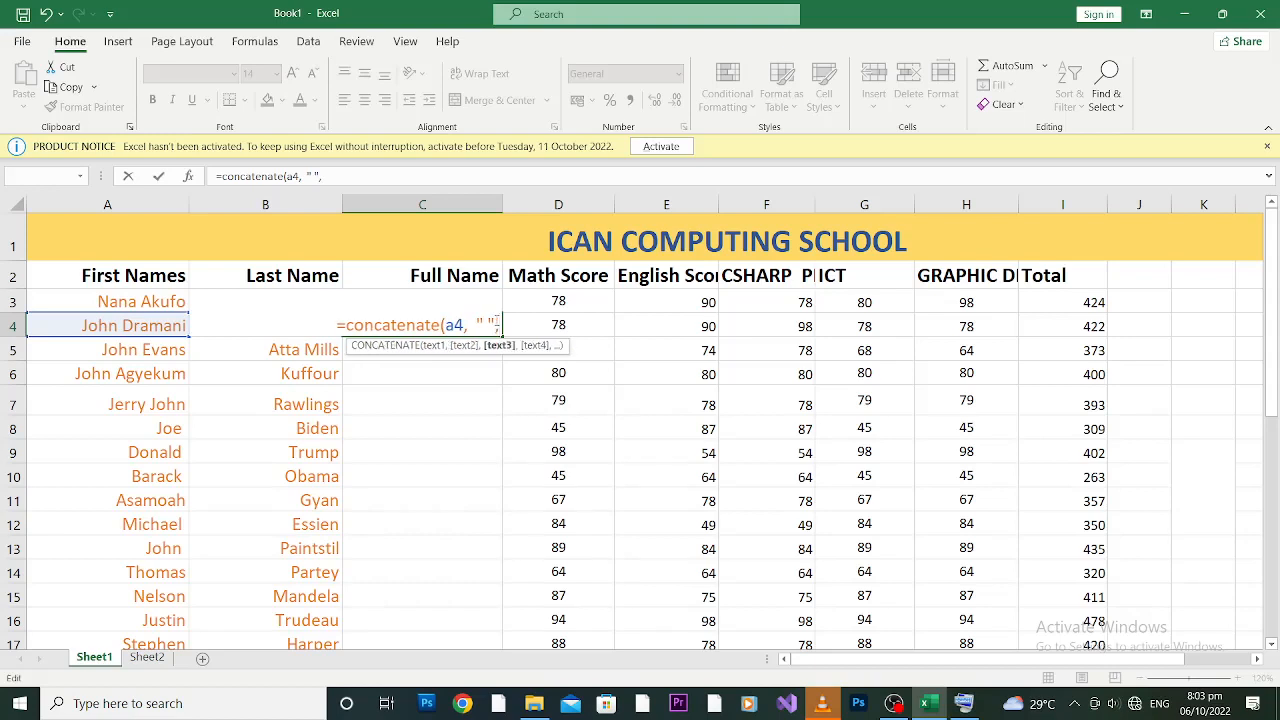
text(b4)
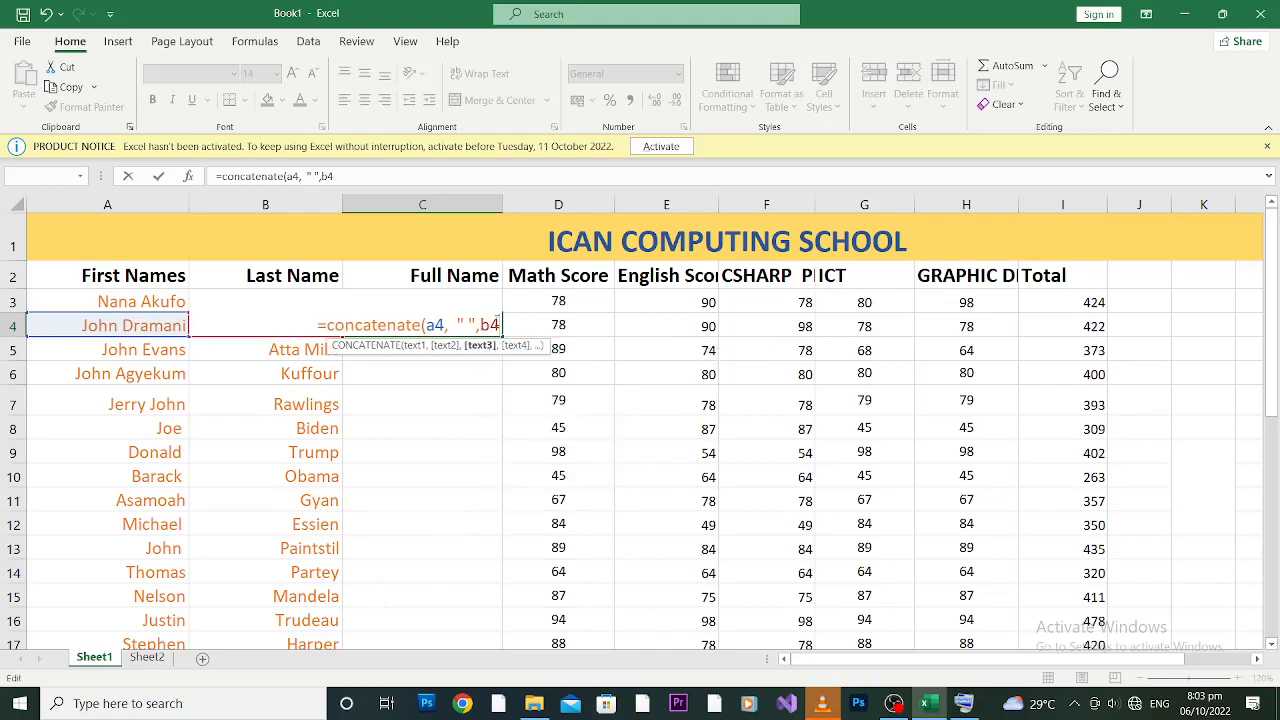
text())
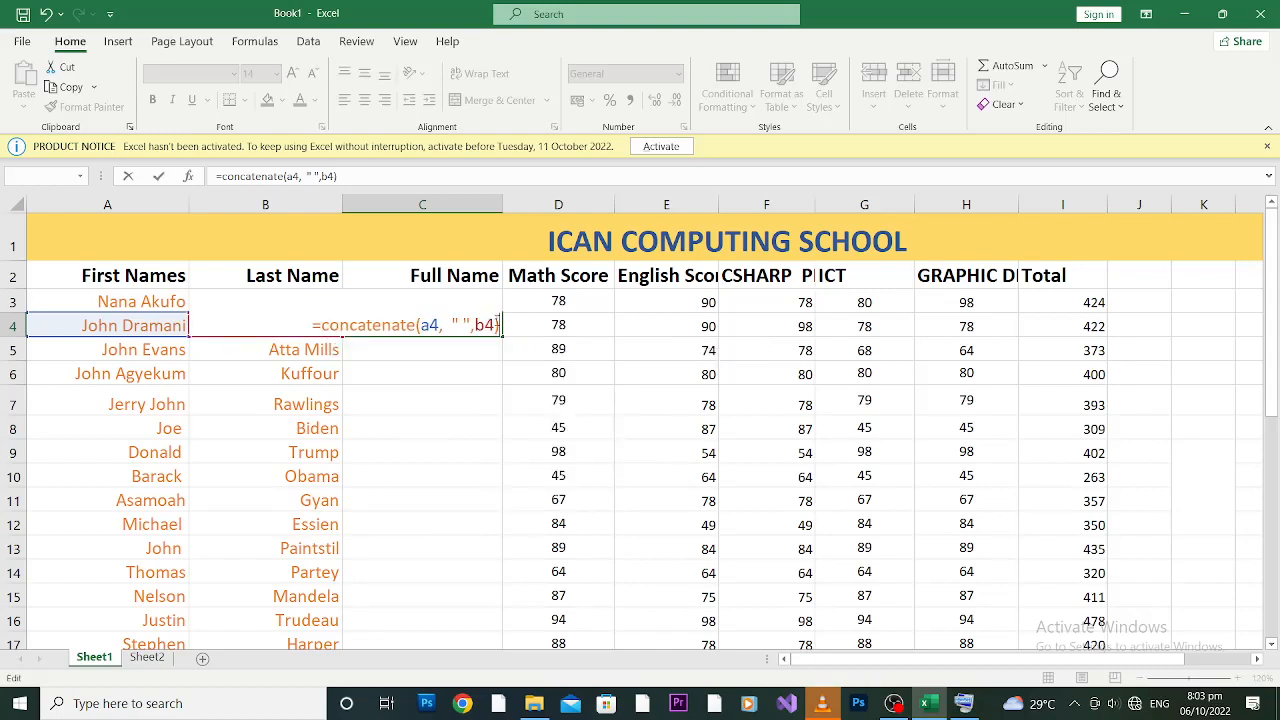
key(Return)
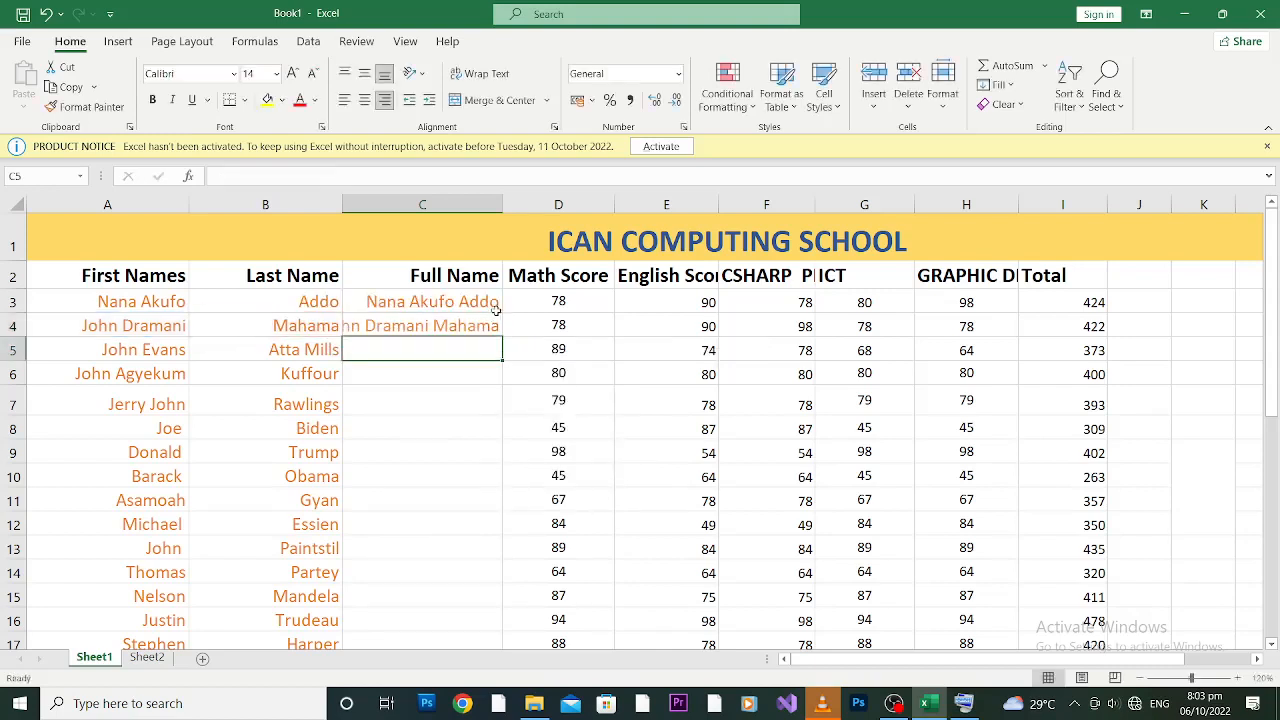
Step: AutoFit column C and check the A4, B4 and C4 values for the second student
double_click(502, 203)
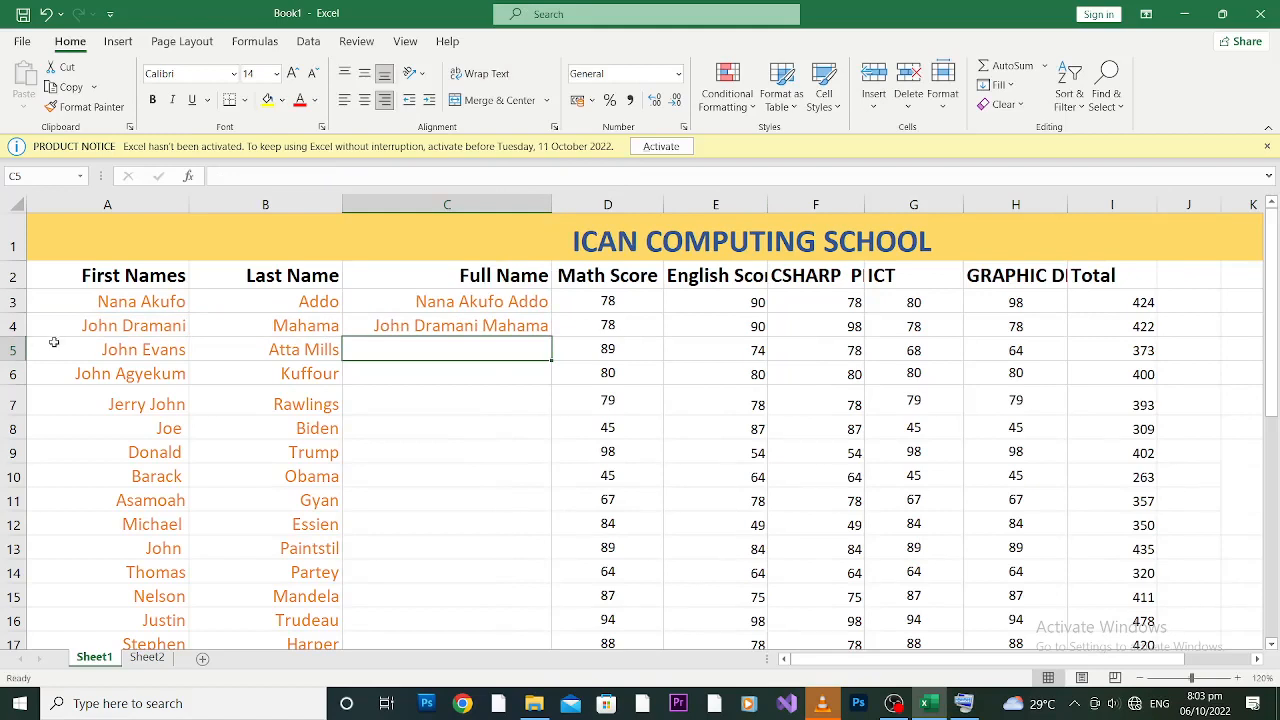
click(118, 325)
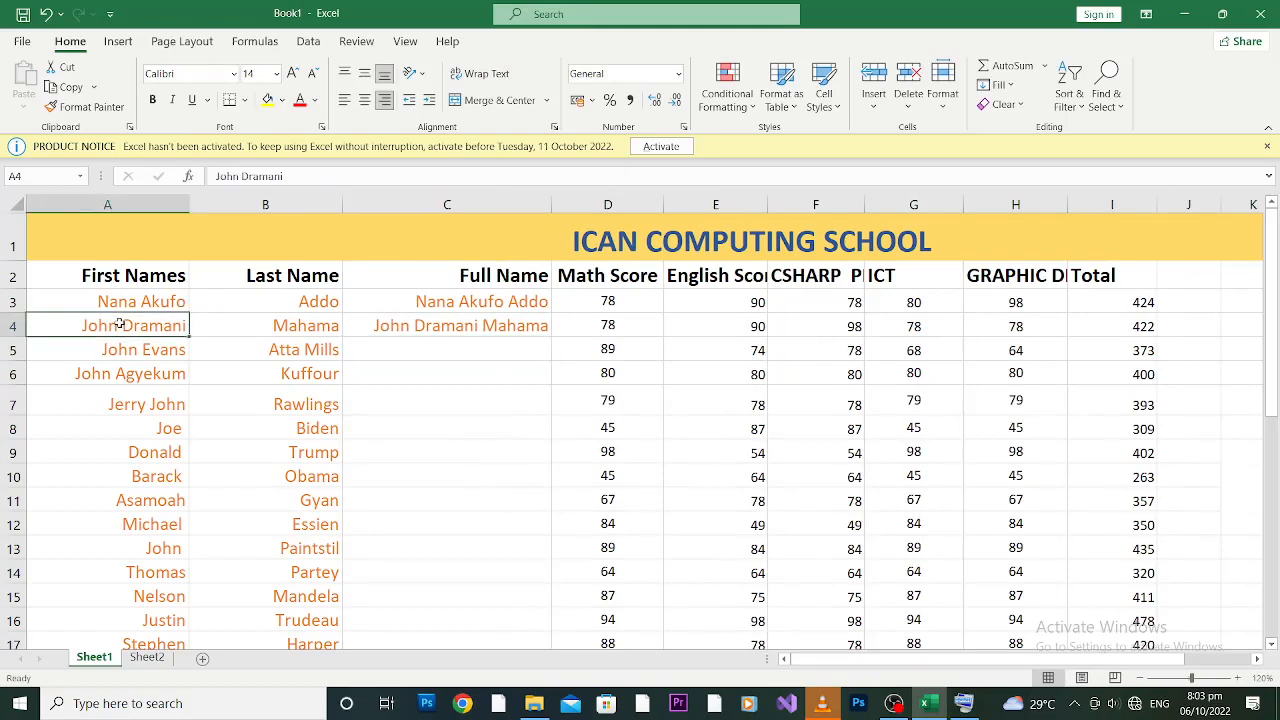
click(290, 325)
click(476, 327)
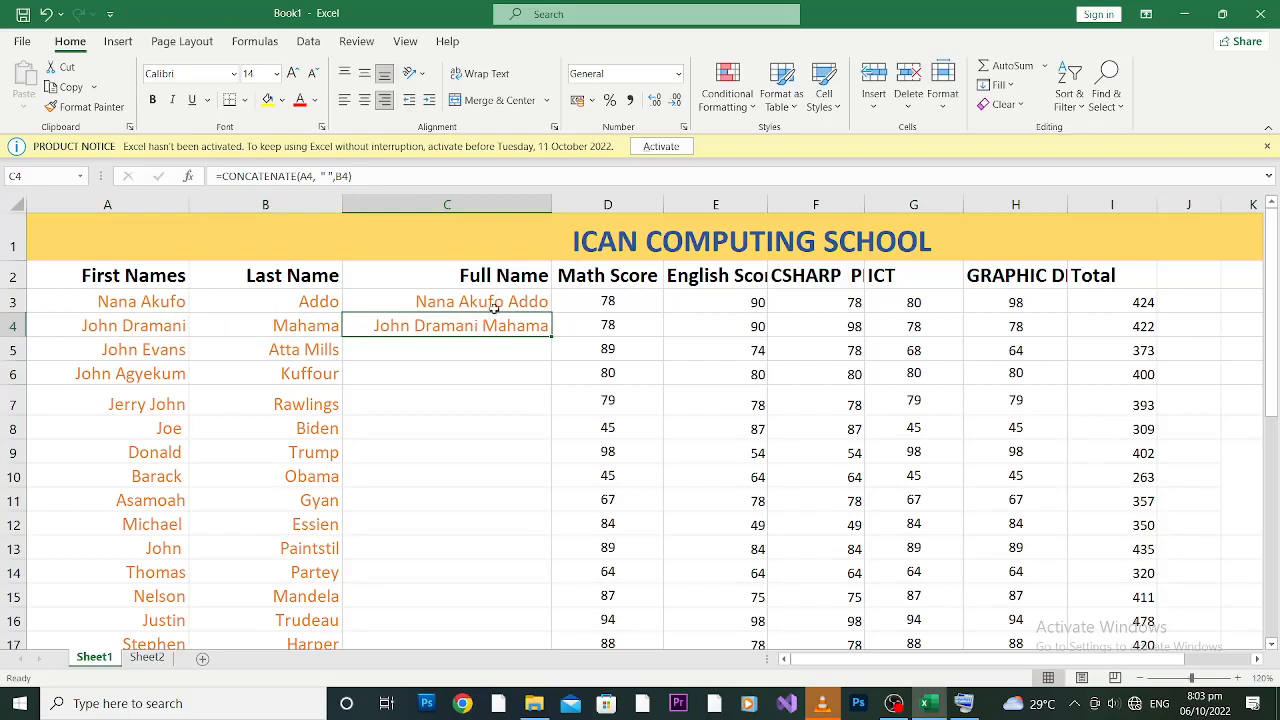
Step: Rename the C2 header to 'Full Name/concatenate'
click(543, 276)
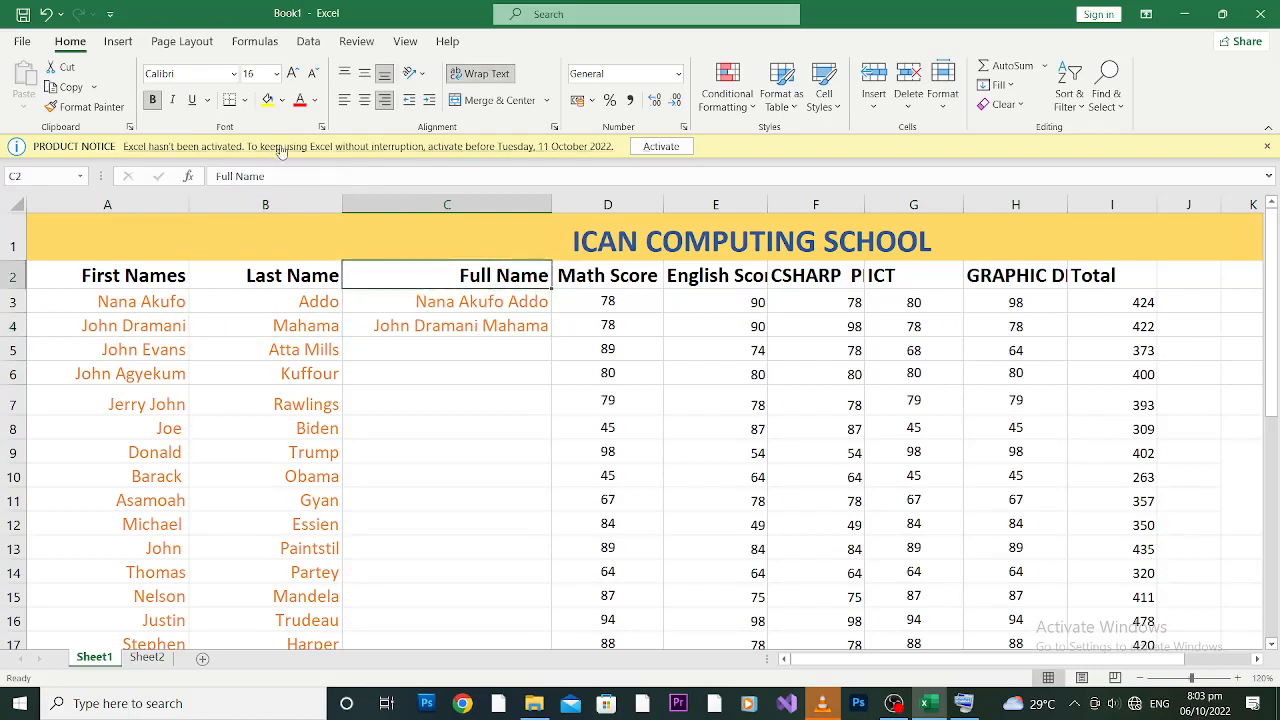
click(293, 176)
text(/)
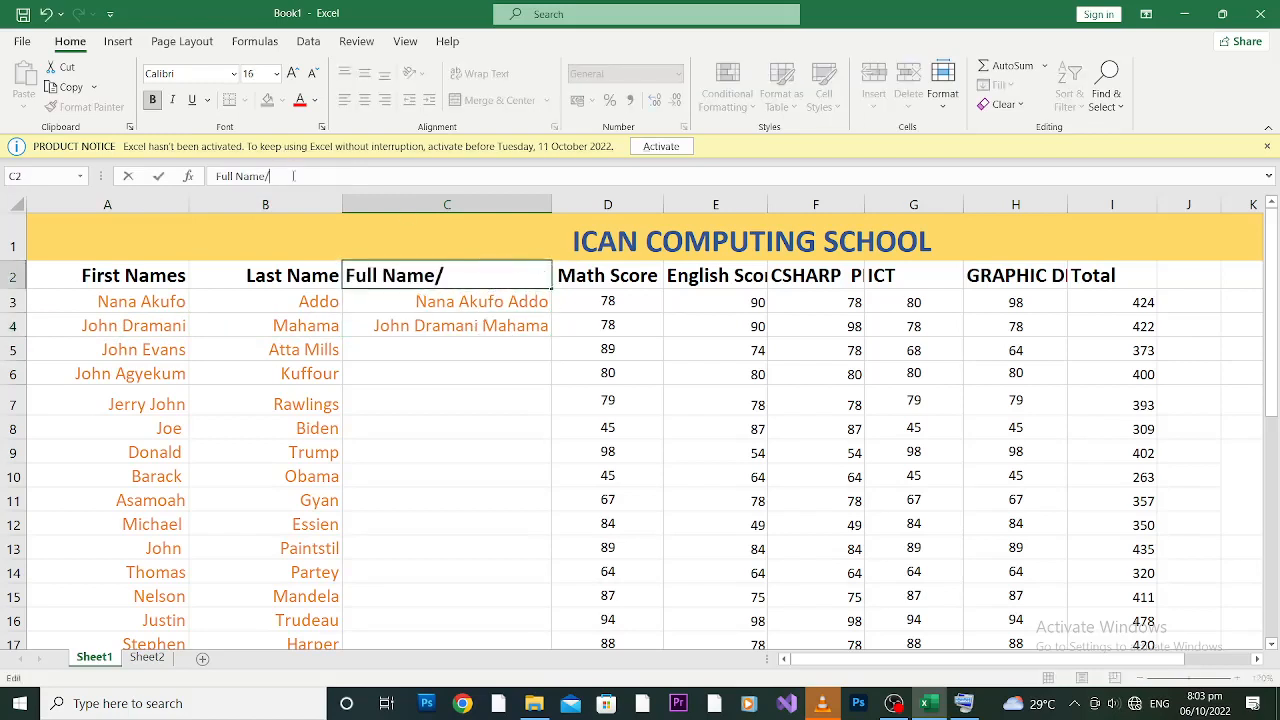
text(concate)
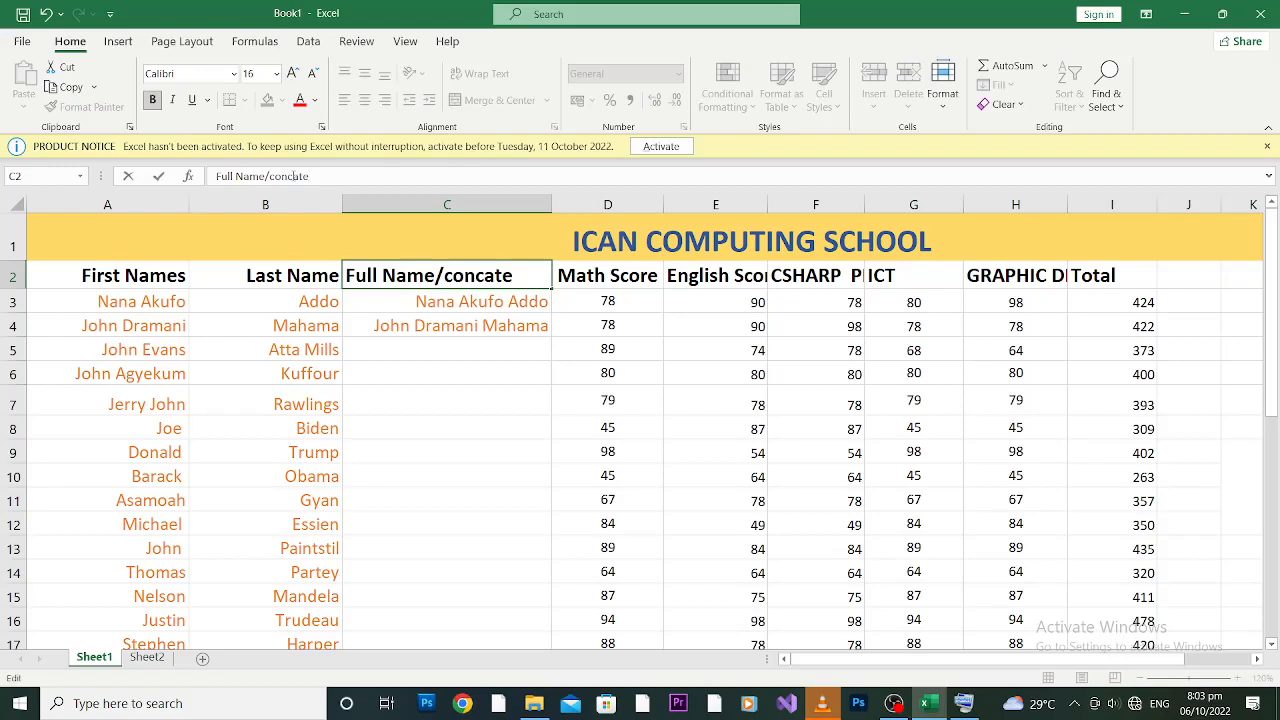
text(nate)
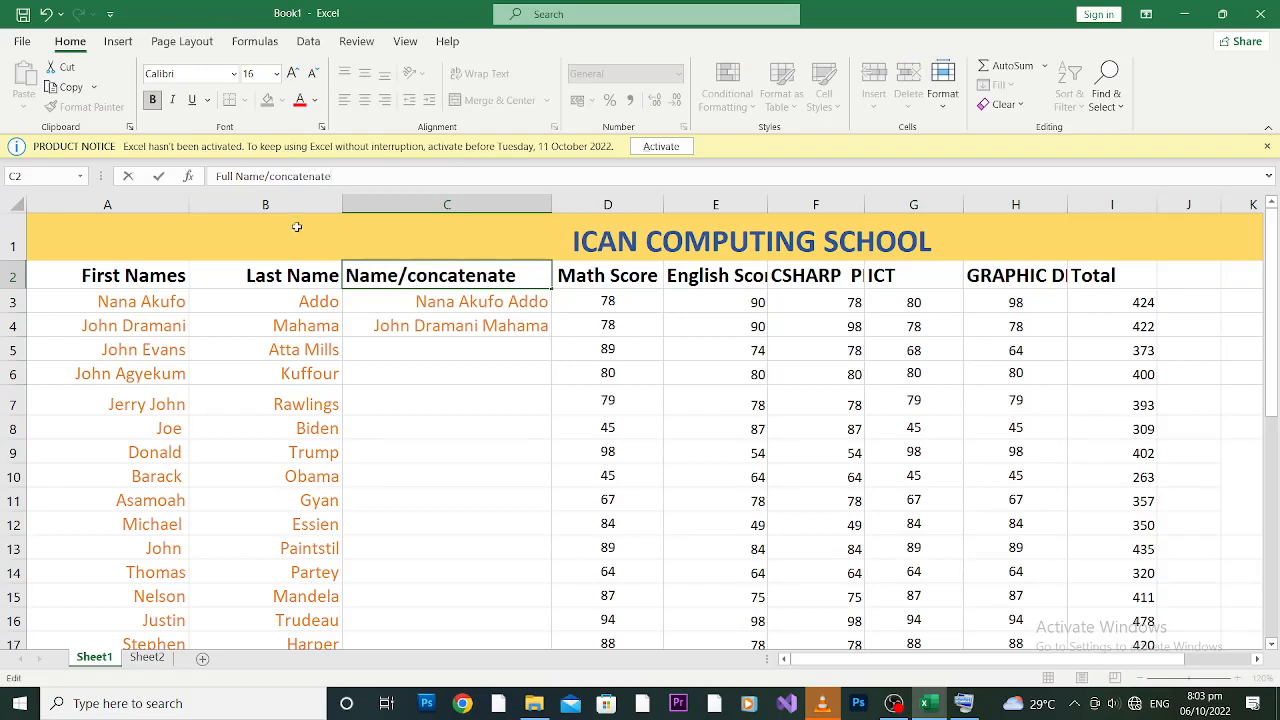
drag(430, 338, 427, 340)
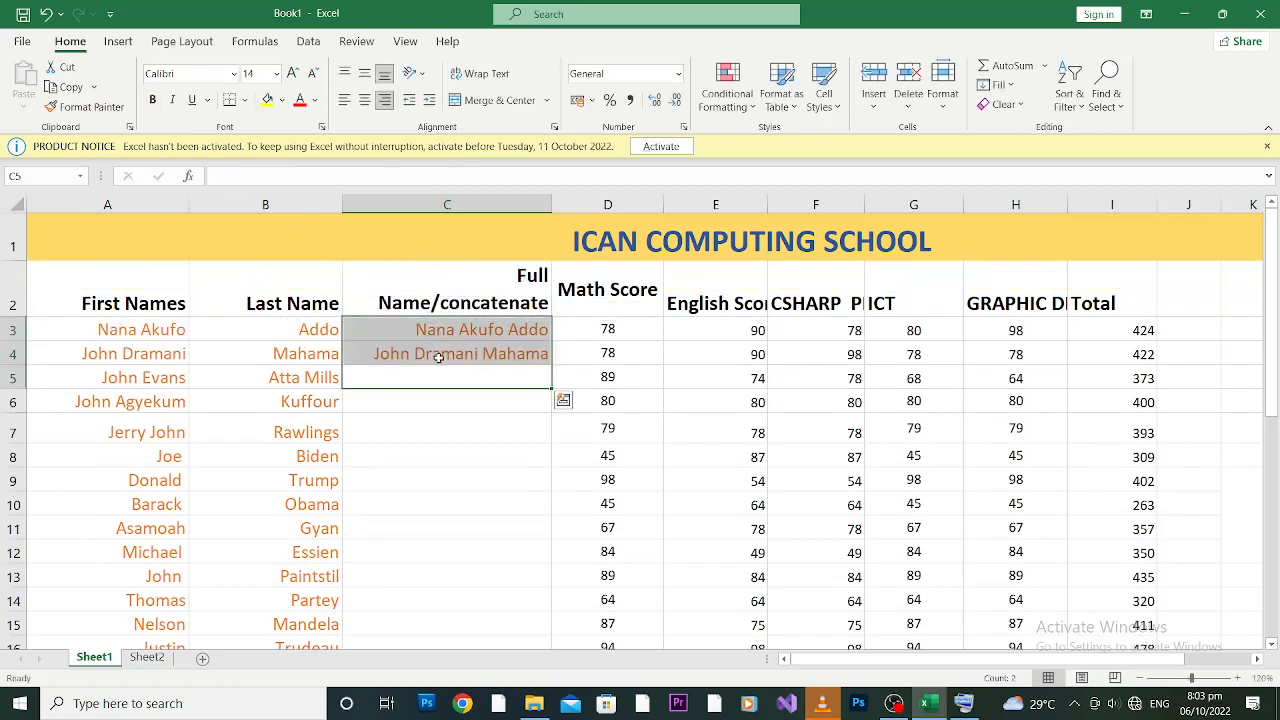
click(438, 353)
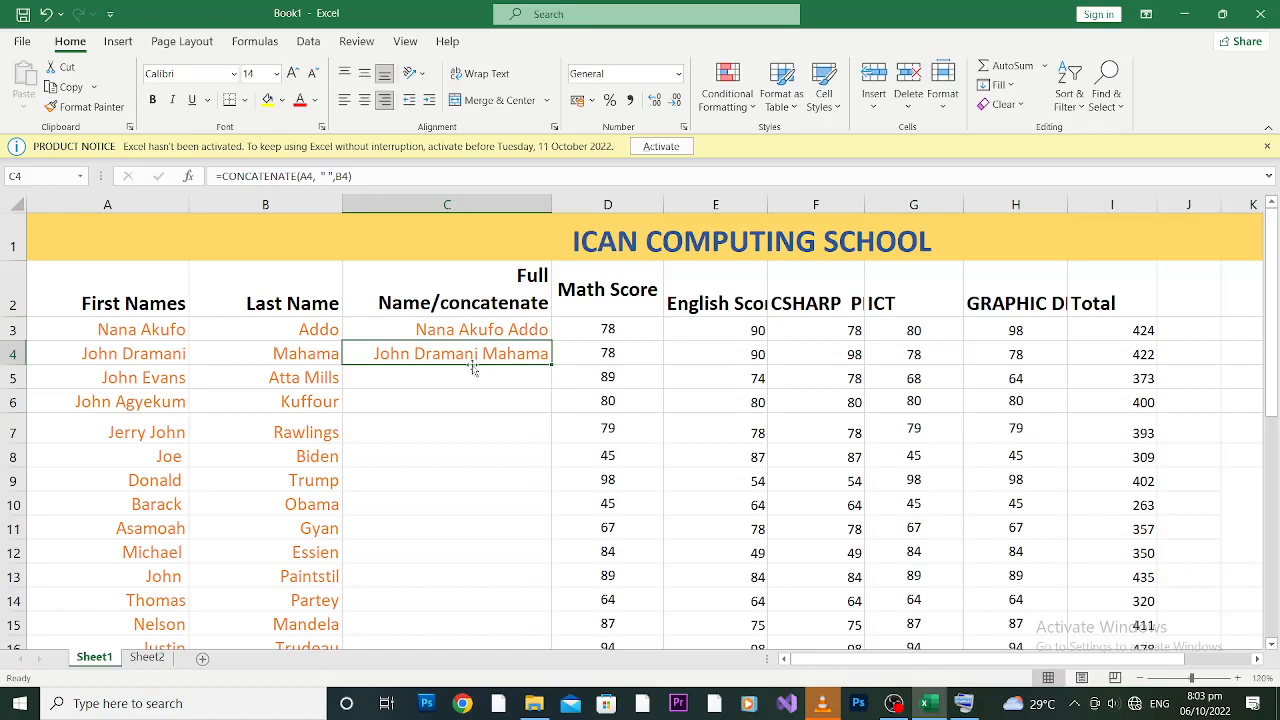
Step: Fill C4's CONCATENATE formula down the Full Name column for every student
double_click(552, 364)
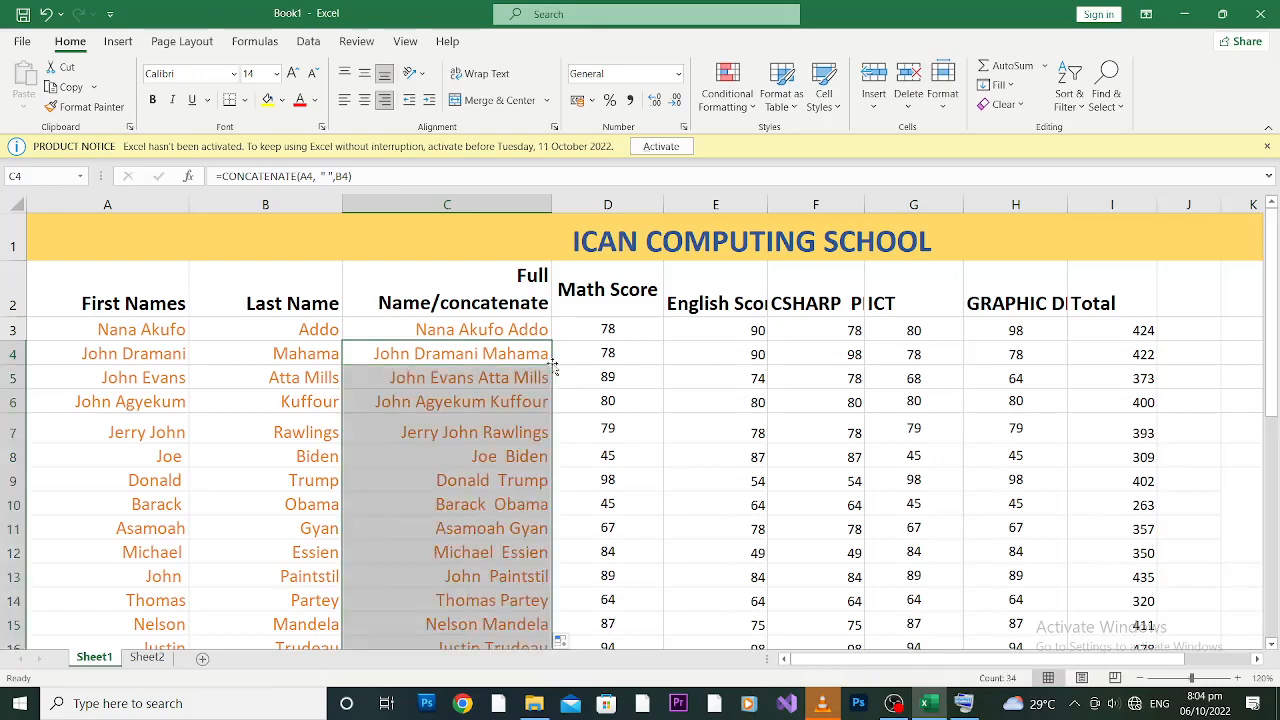
drag(1274, 291, 1276, 475)
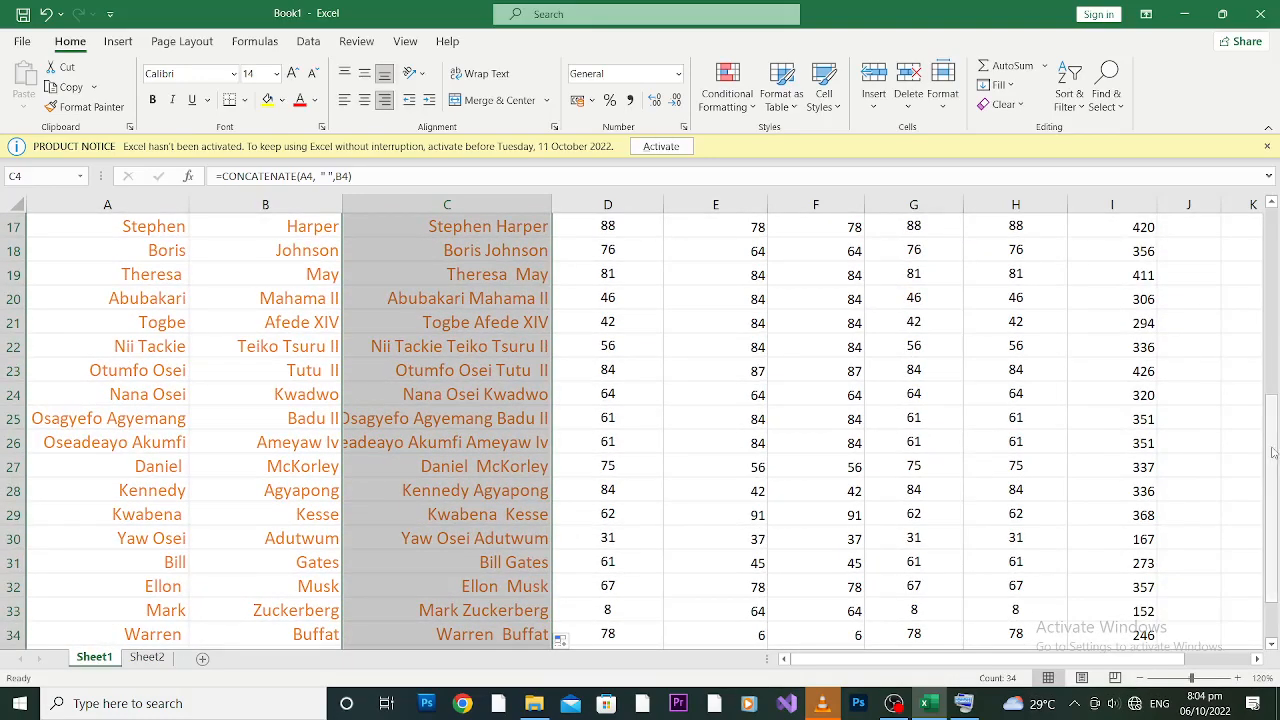
drag(1273, 452, 1276, 530)
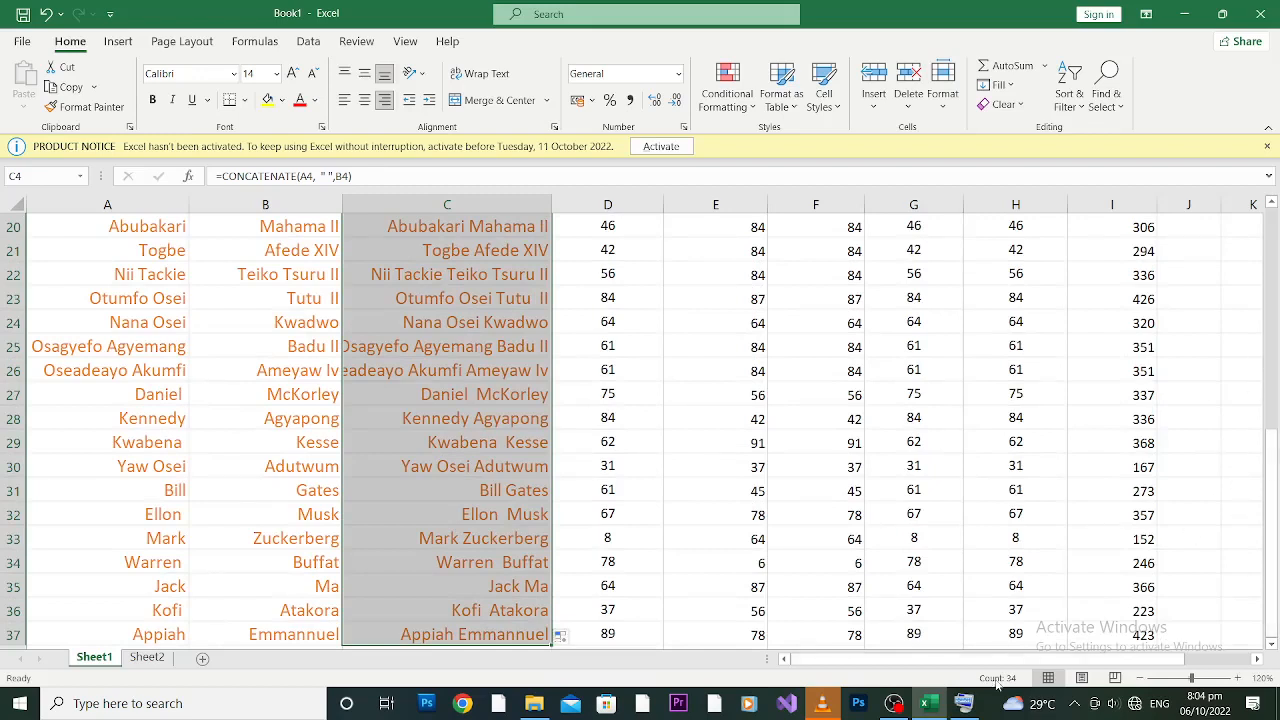
Step: Extend the full-name formula from C37 into the empty rows below the list
click(503, 632)
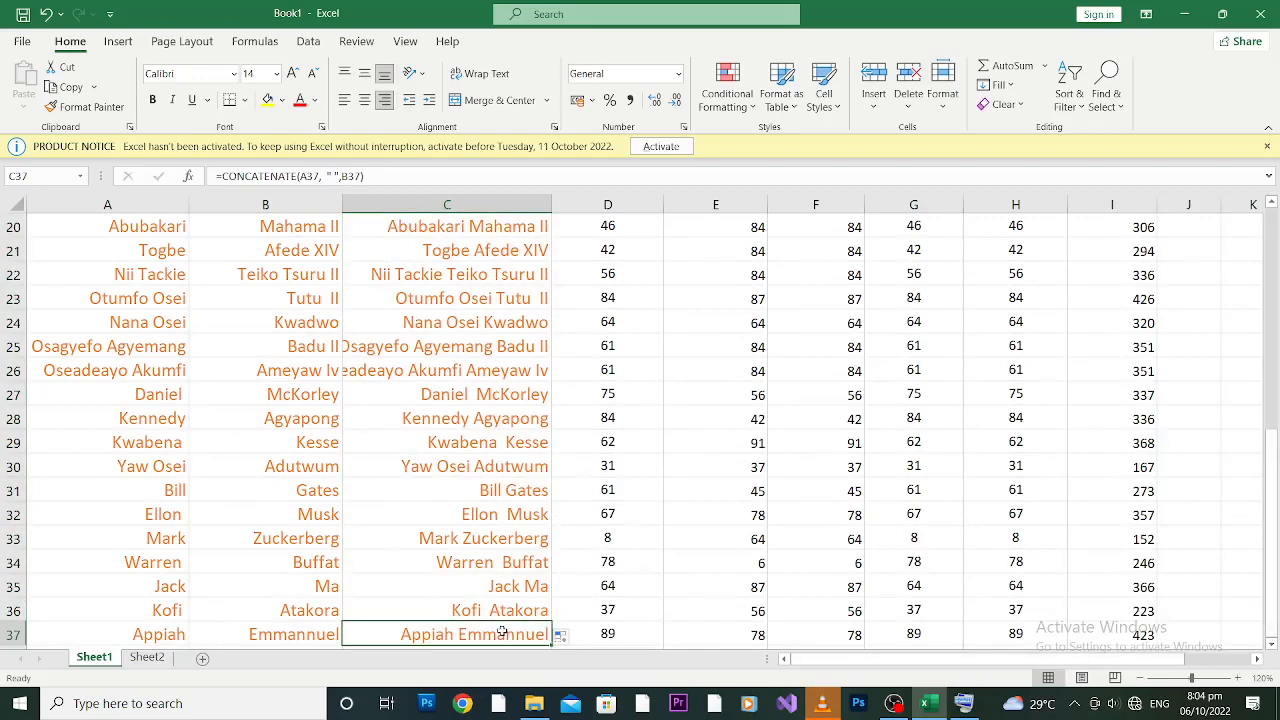
key(Down)
key(Down)
key(Down)
key(Down)
key(Down)
key(Down)
key(Down)
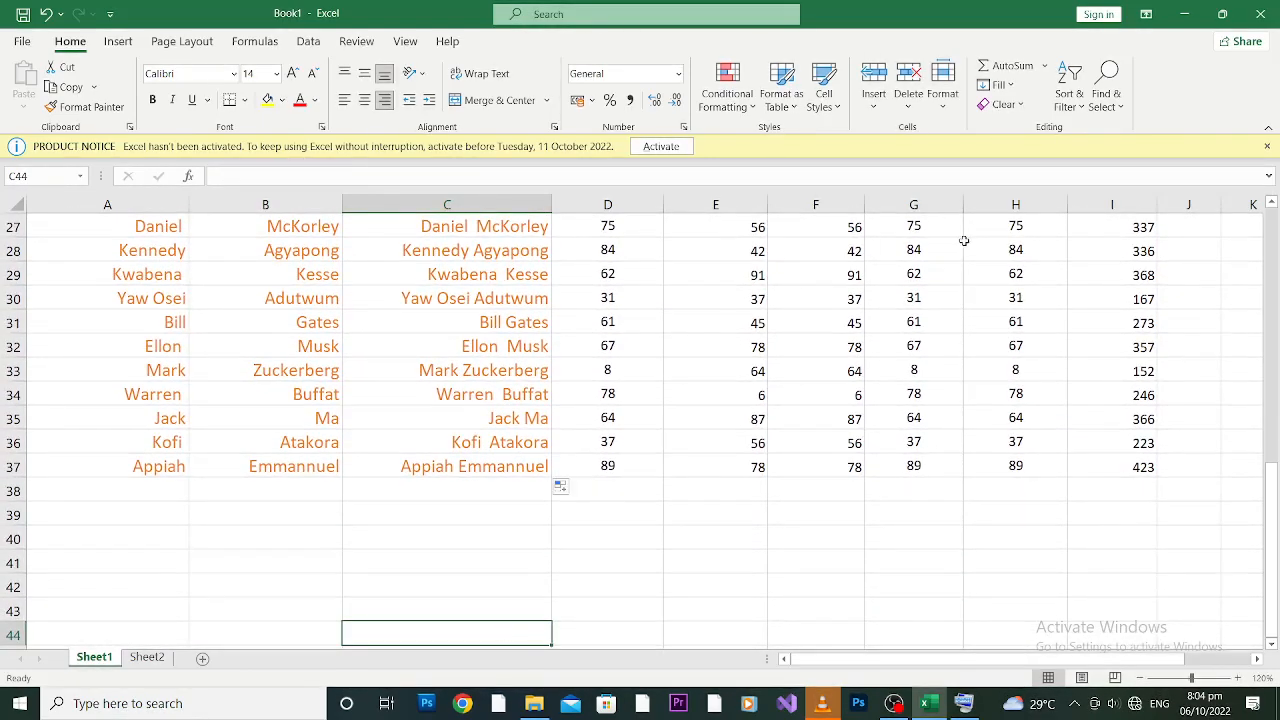
click(520, 468)
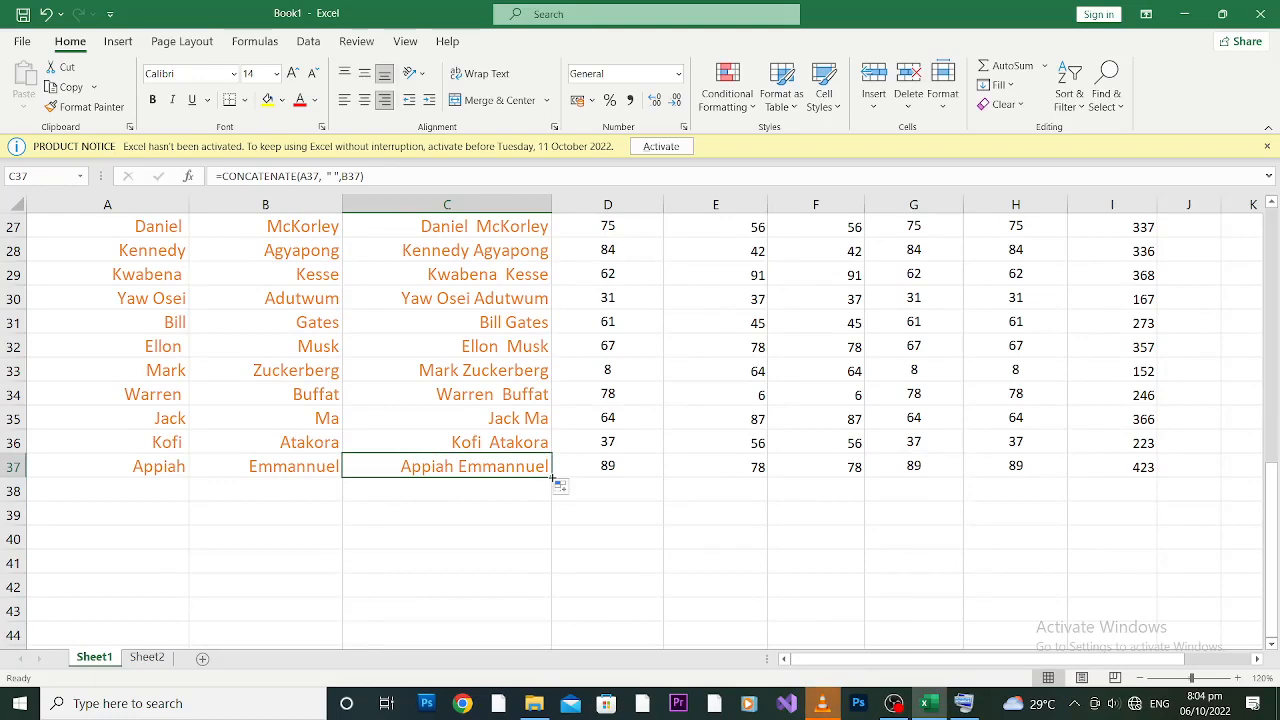
drag(552, 478, 555, 666)
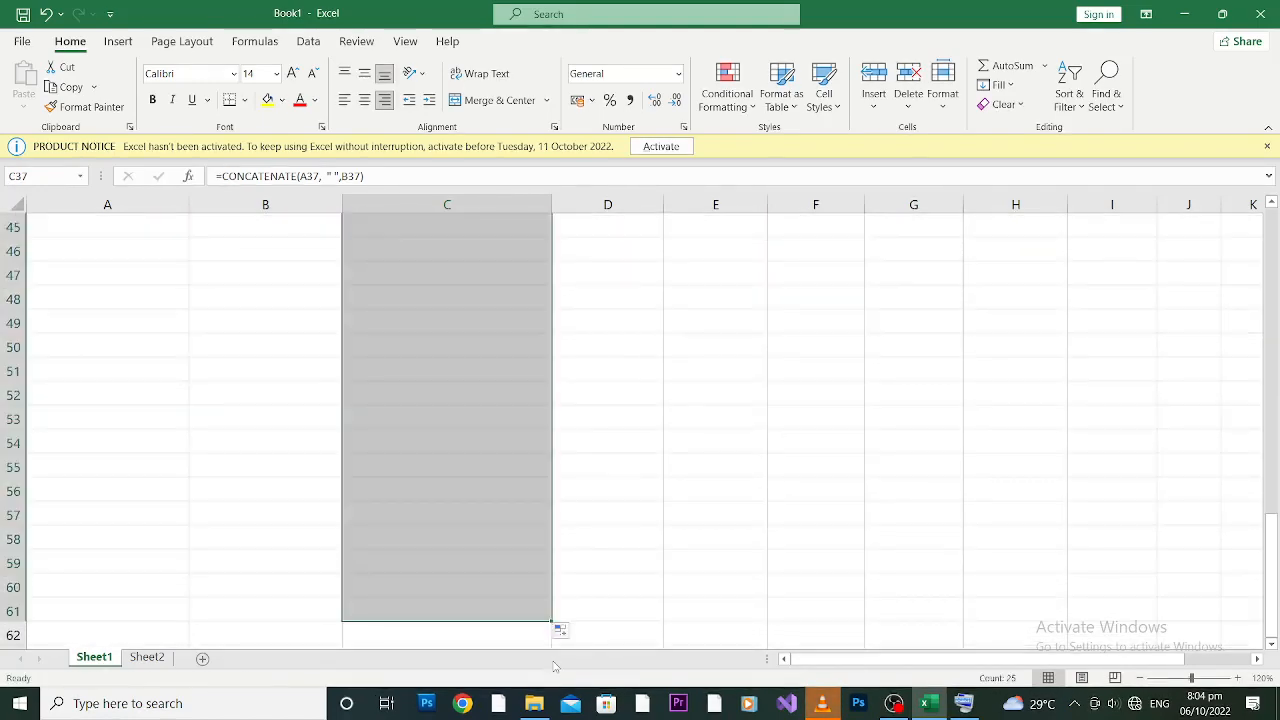
drag(1275, 541, 1275, 430)
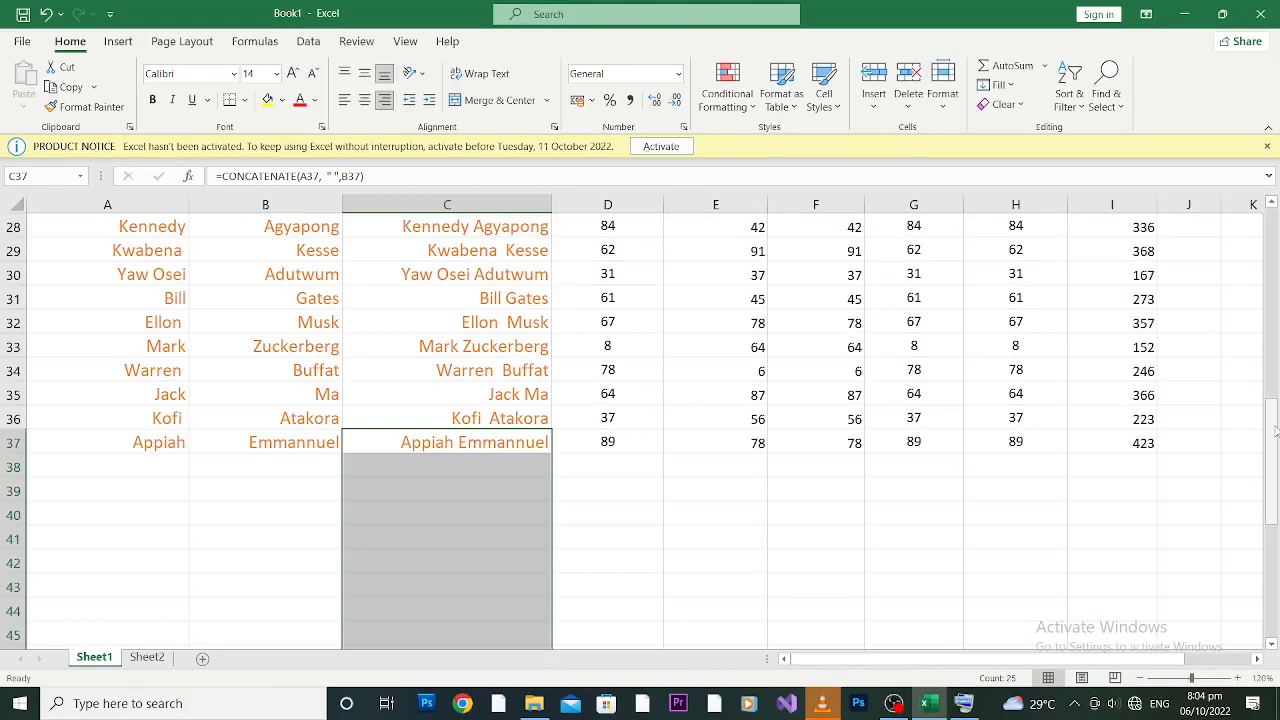
click(131, 468)
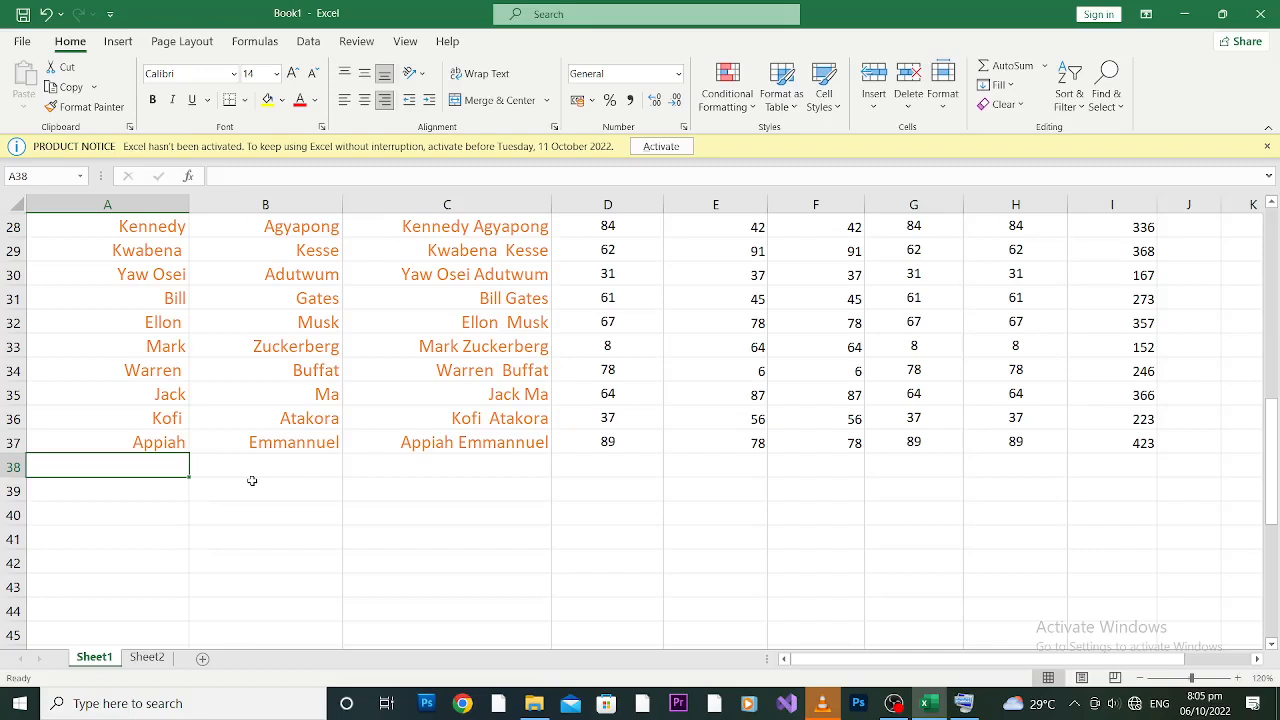
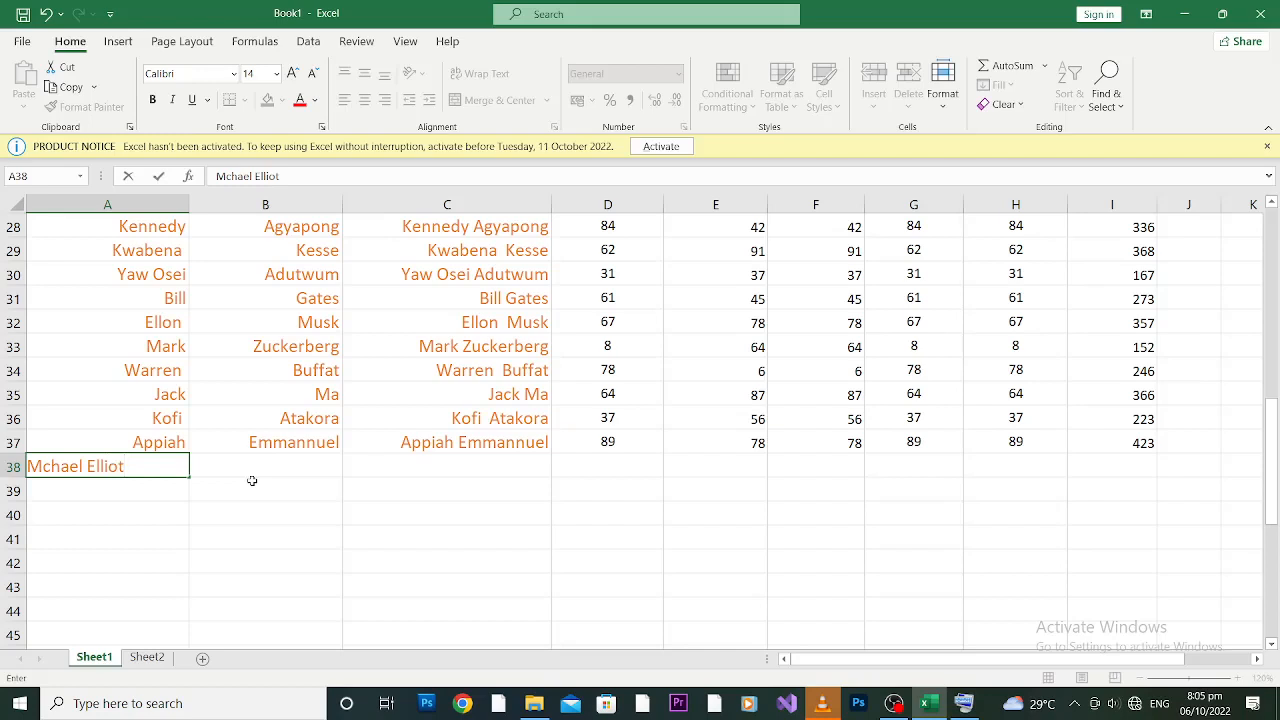
Step: Enter a new student's first name in A38 and last name in B38
click(255, 478)
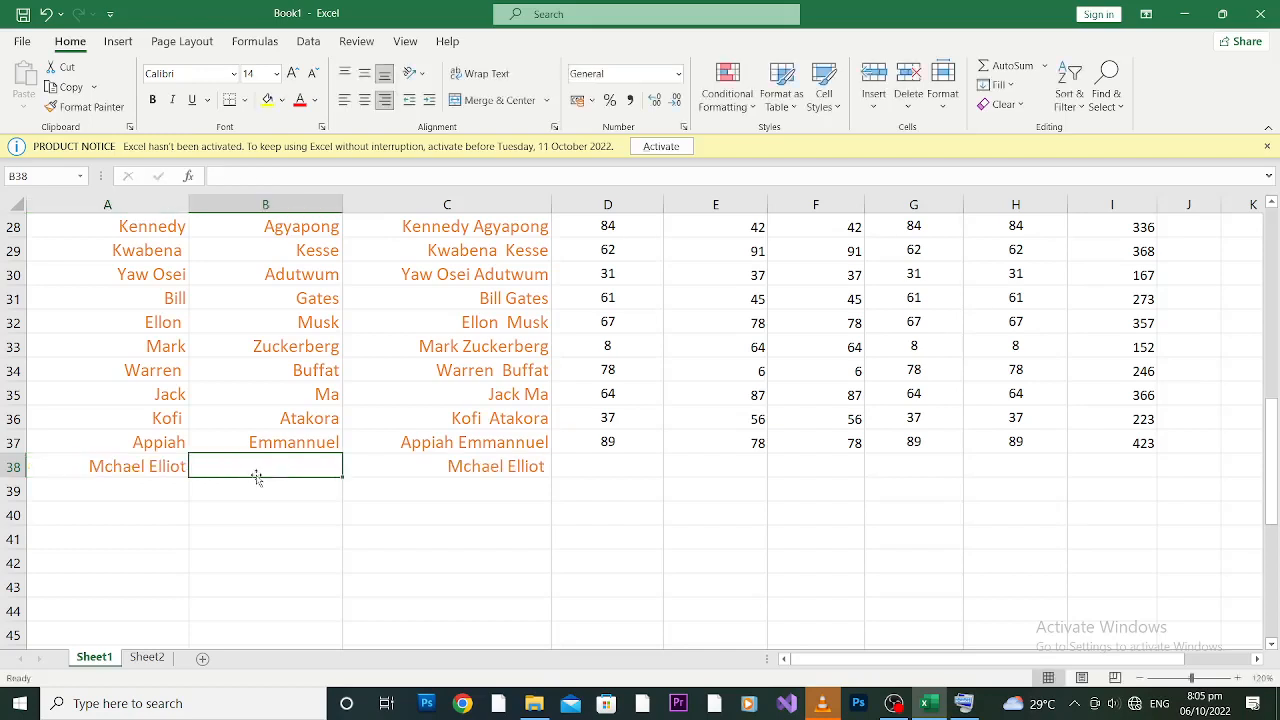
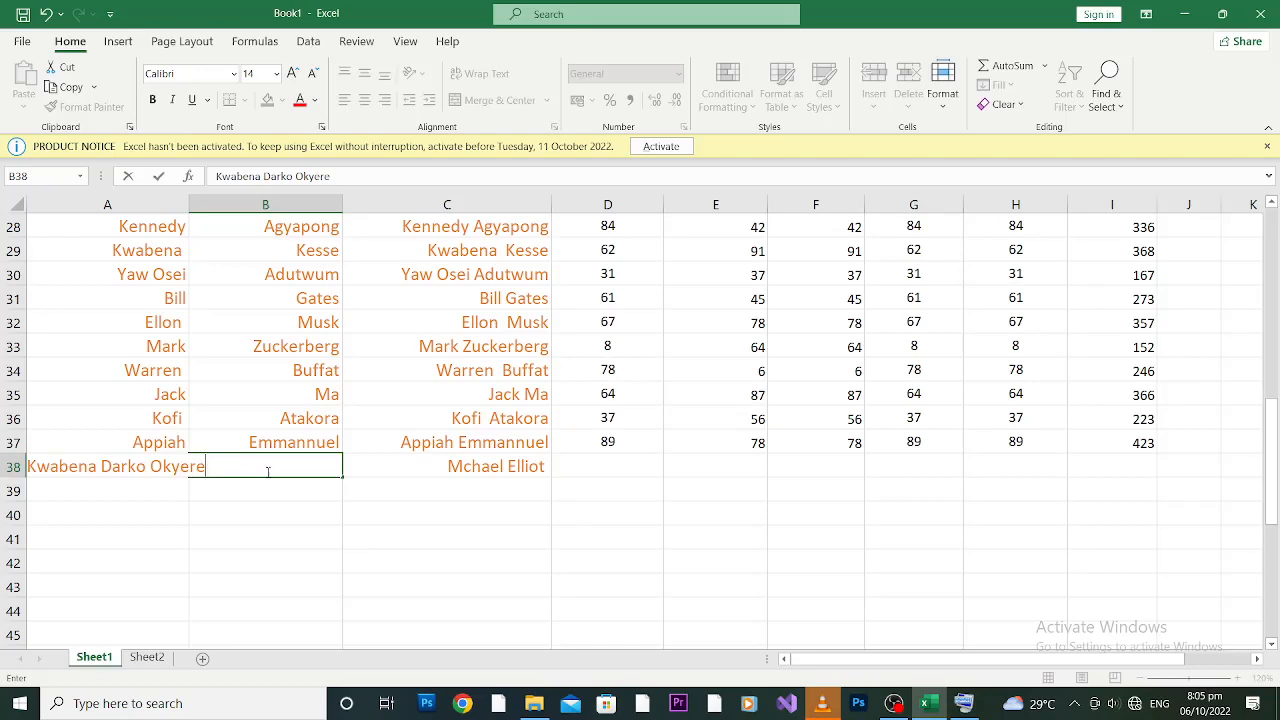
click(417, 490)
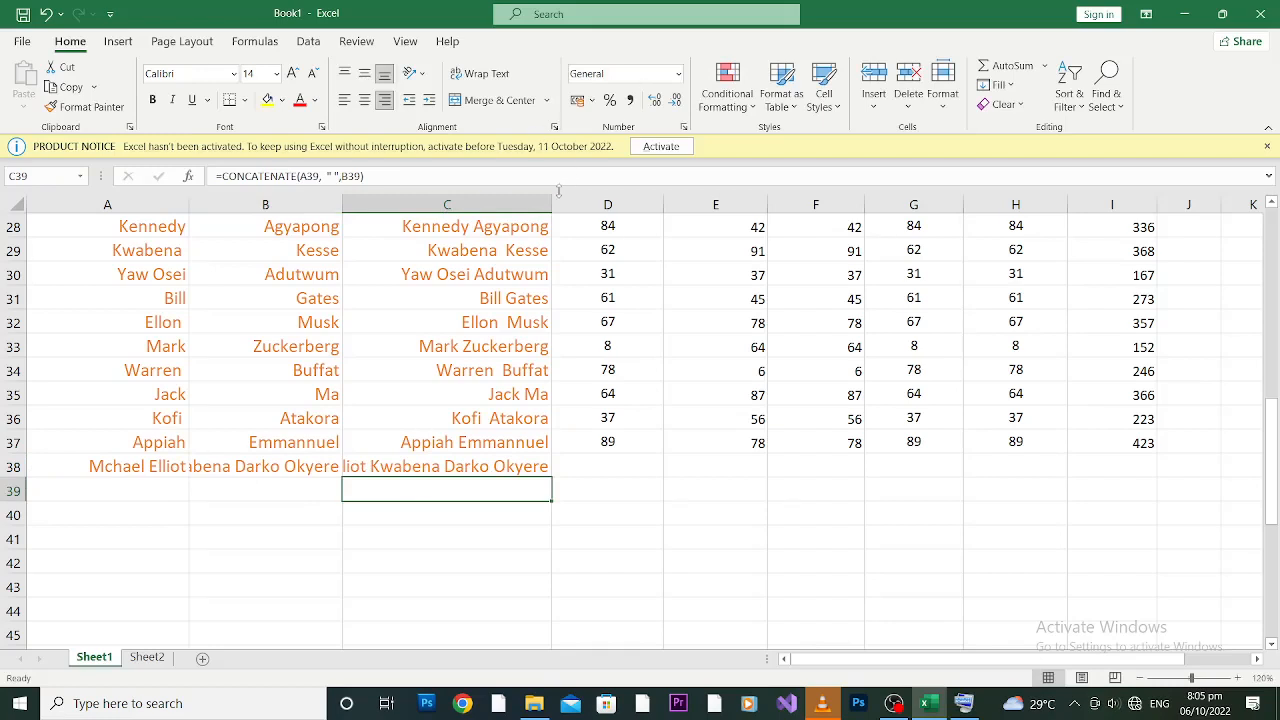
Step: Widen column C to fit the new full name in C38
drag(552, 205, 581, 204)
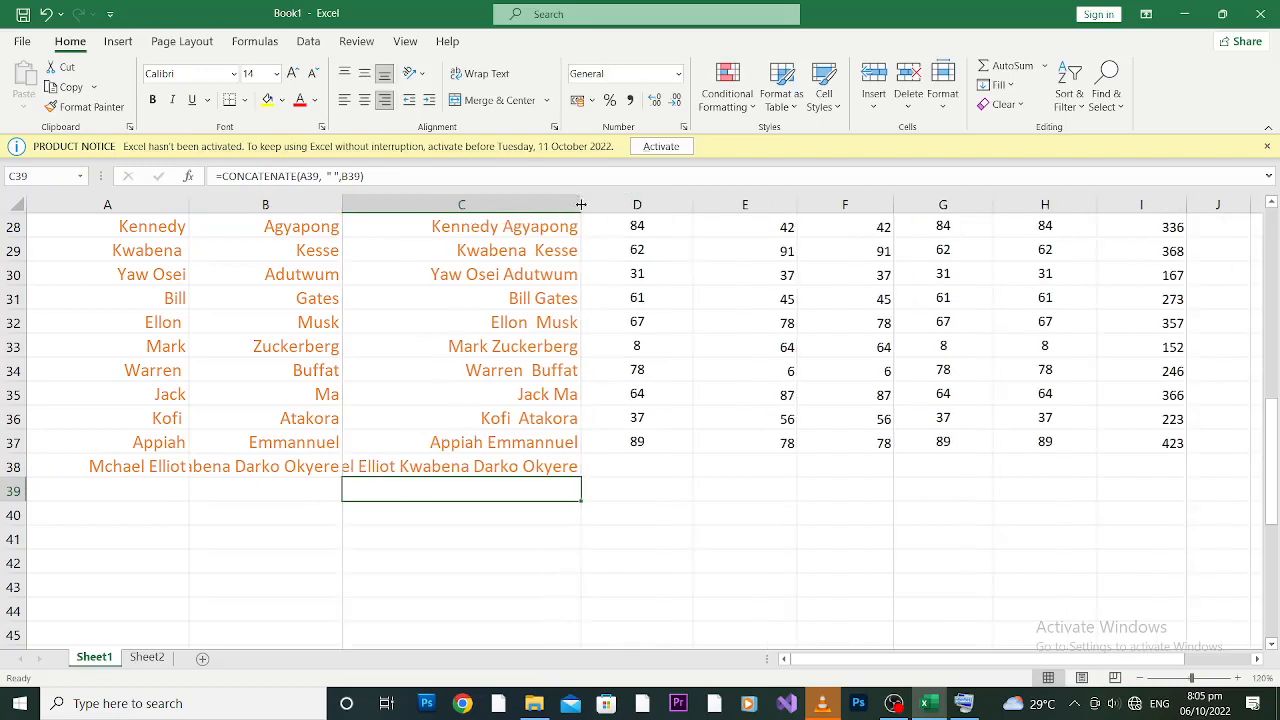
click(403, 464)
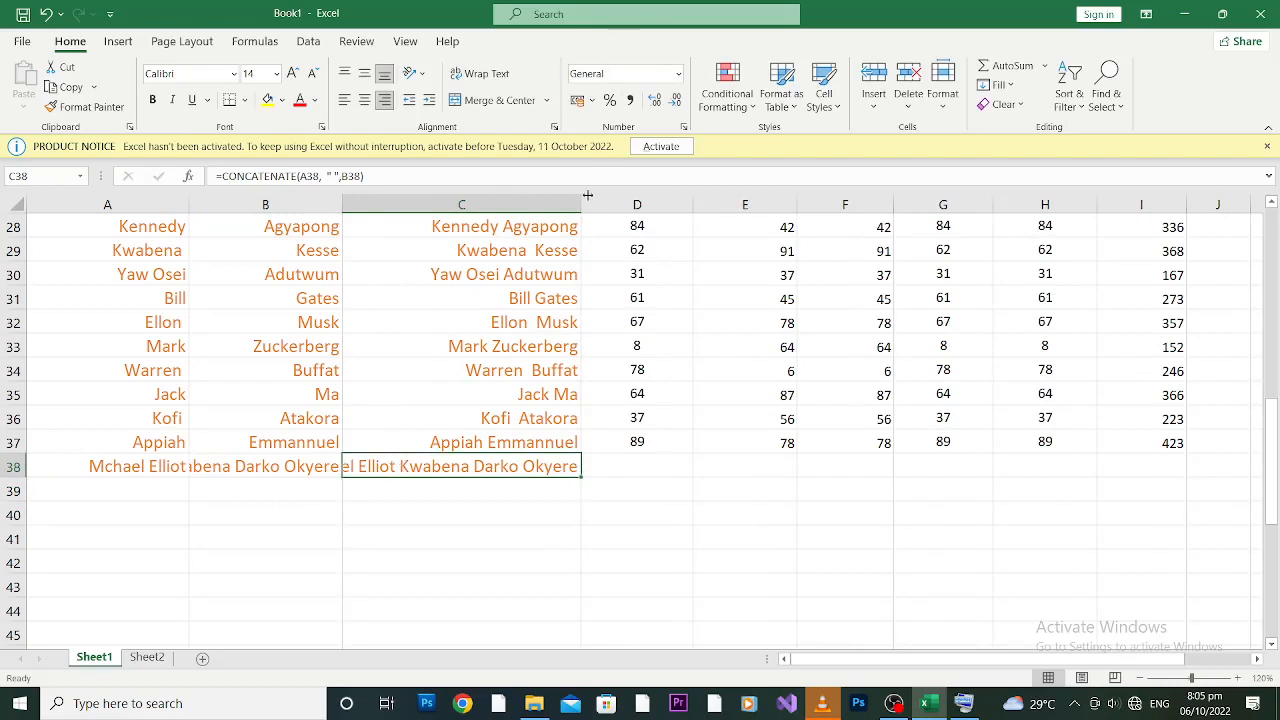
drag(584, 202, 616, 201)
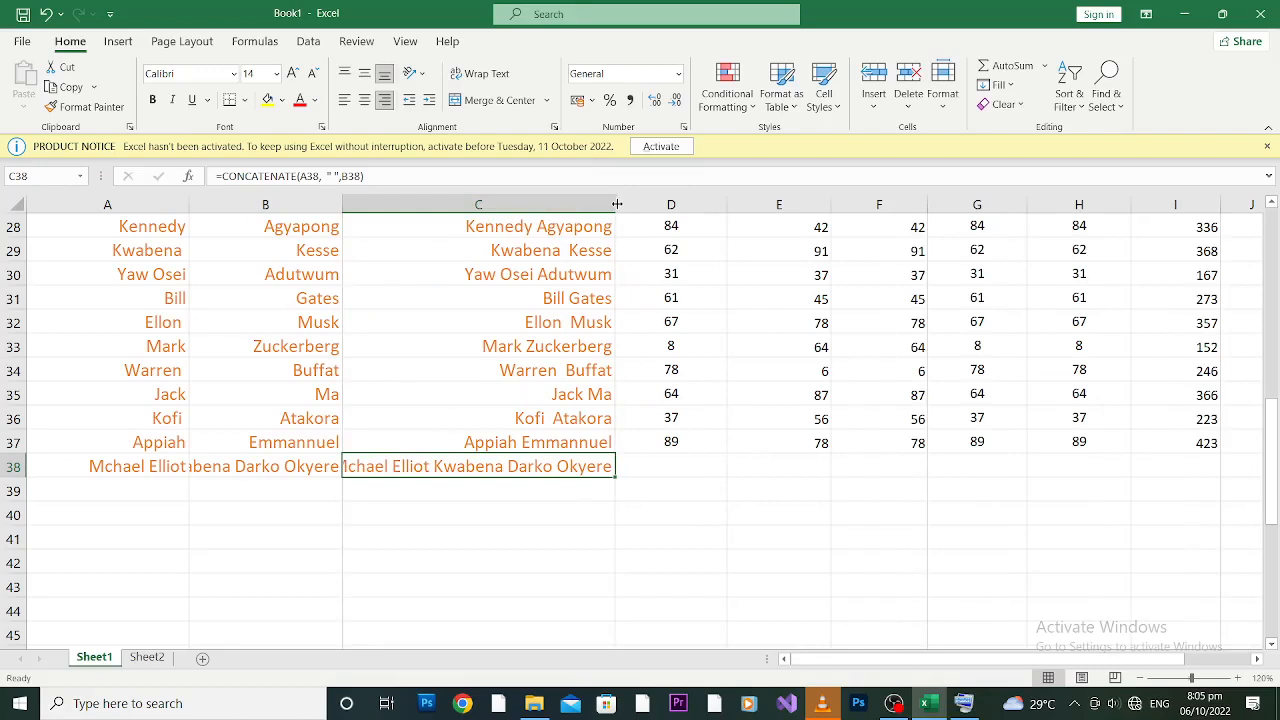
Step: Widen columns C, A and B so all names display fully
drag(617, 204, 642, 204)
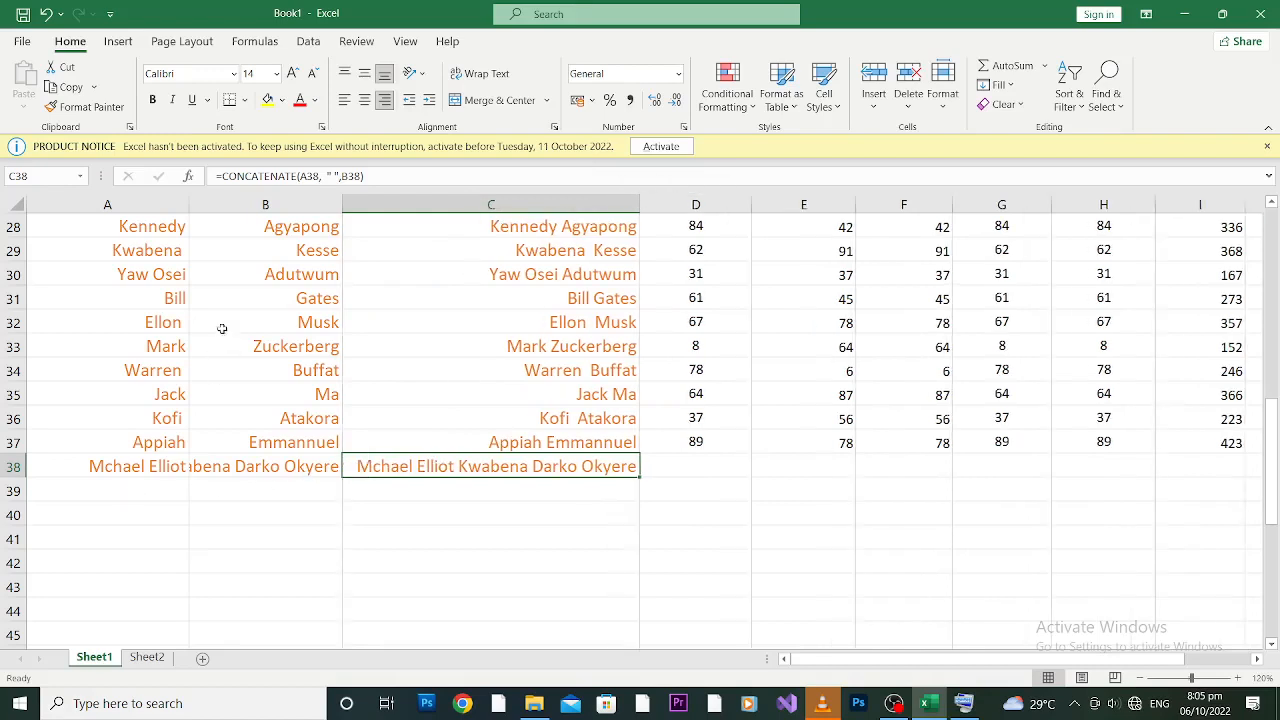
drag(189, 204, 193, 204)
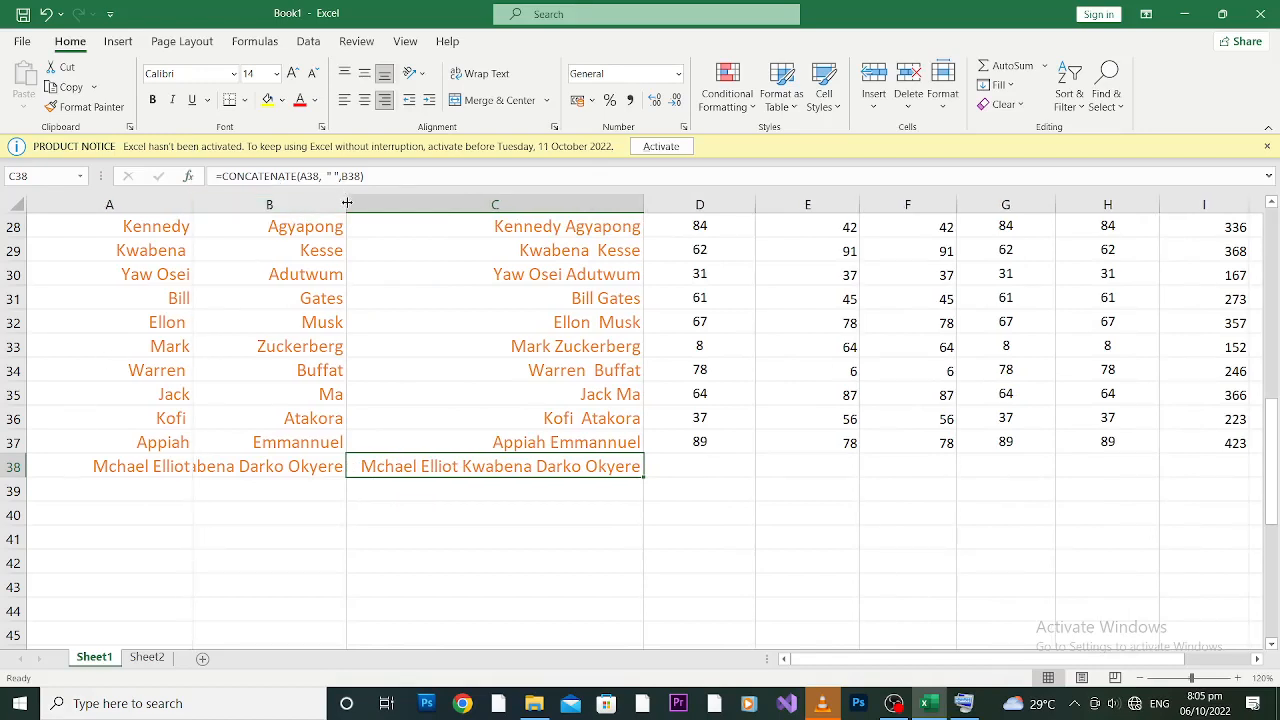
drag(347, 204, 357, 204)
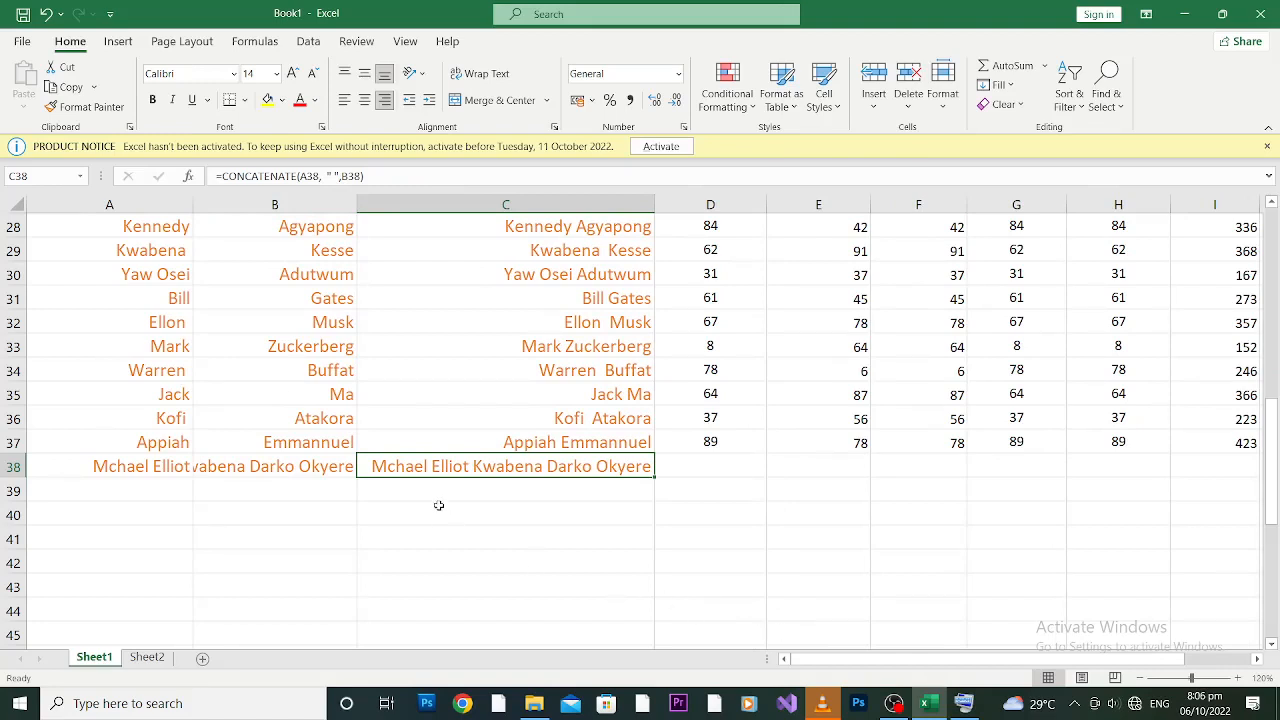
click(144, 487)
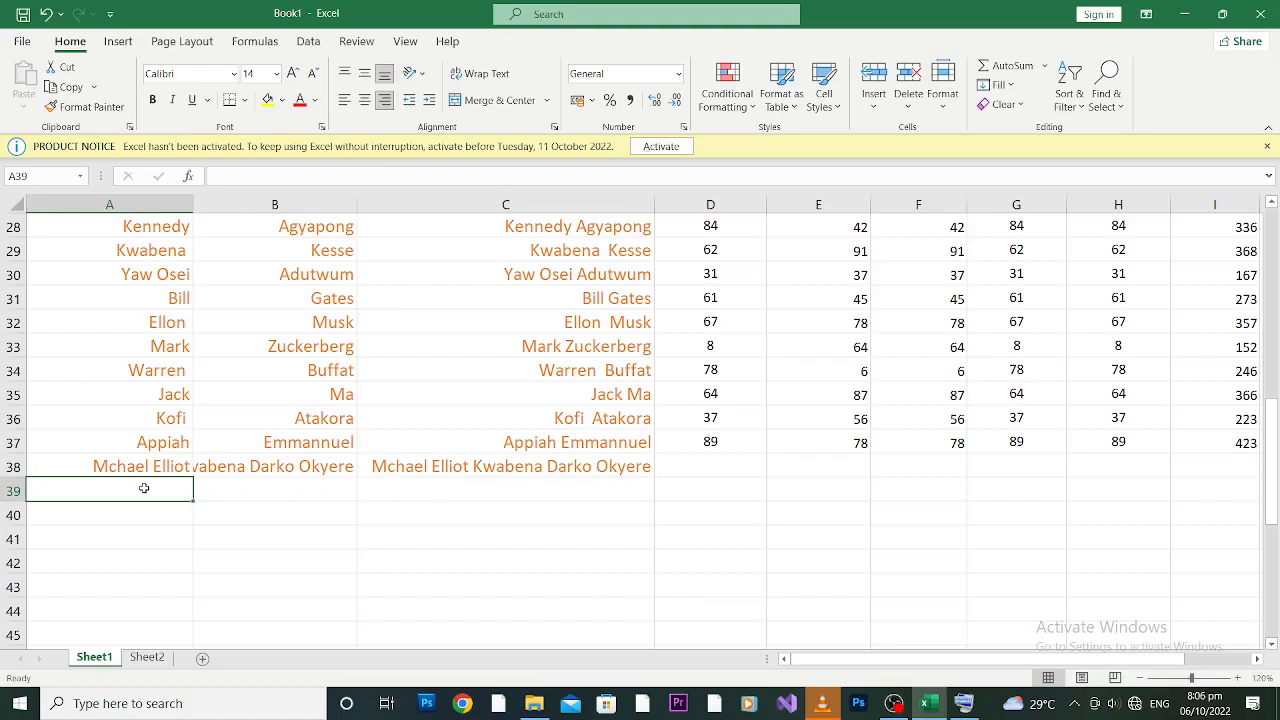
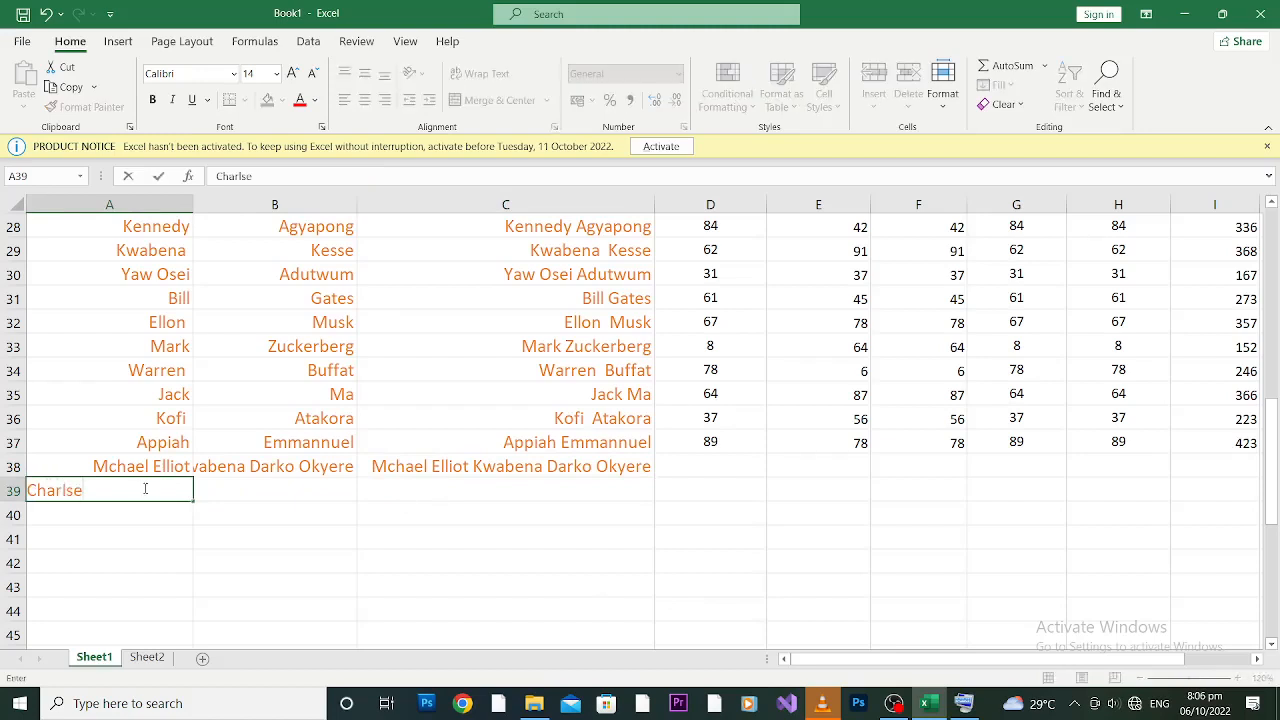
Step: Enter another student's first name in A39 and last name in B39
key(Tab)
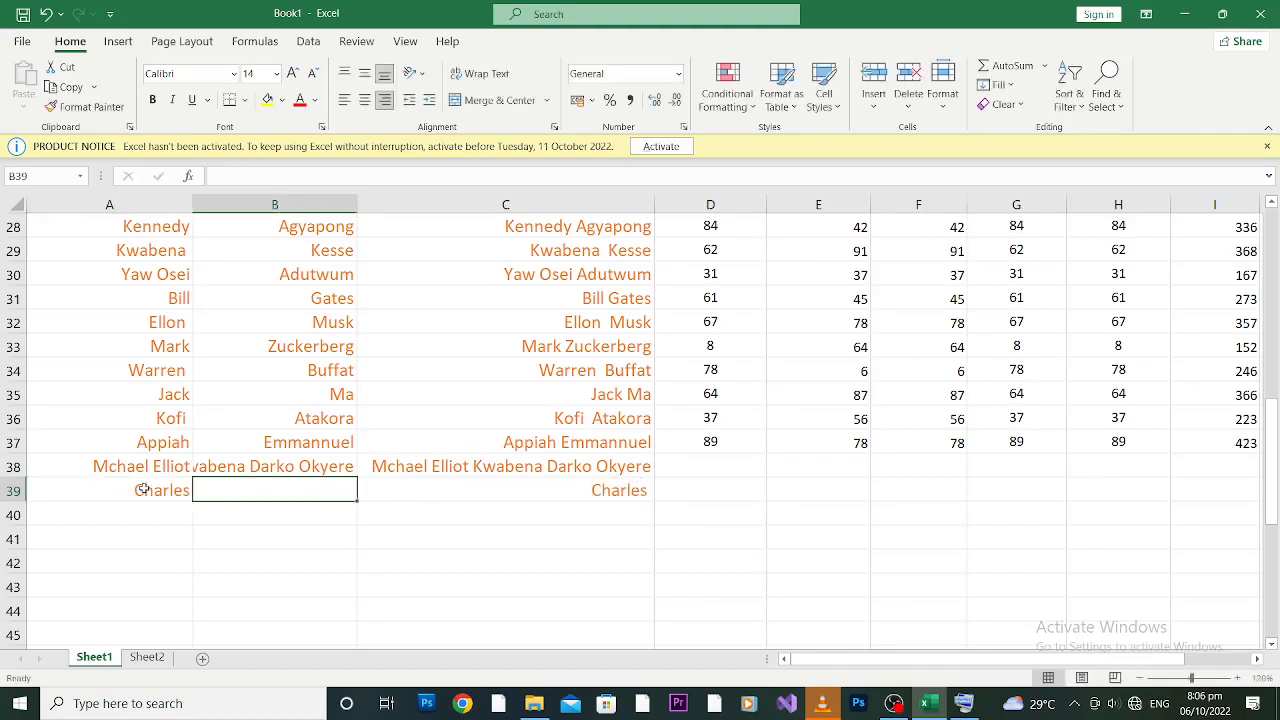
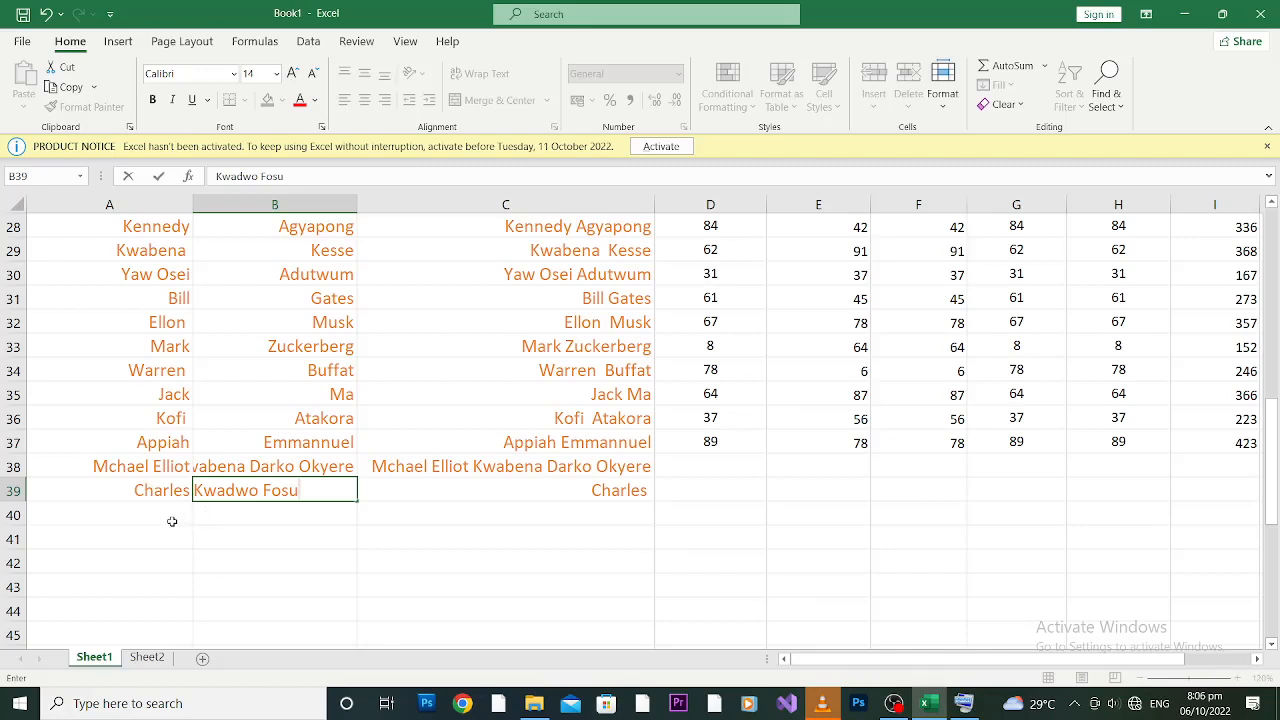
click(158, 512)
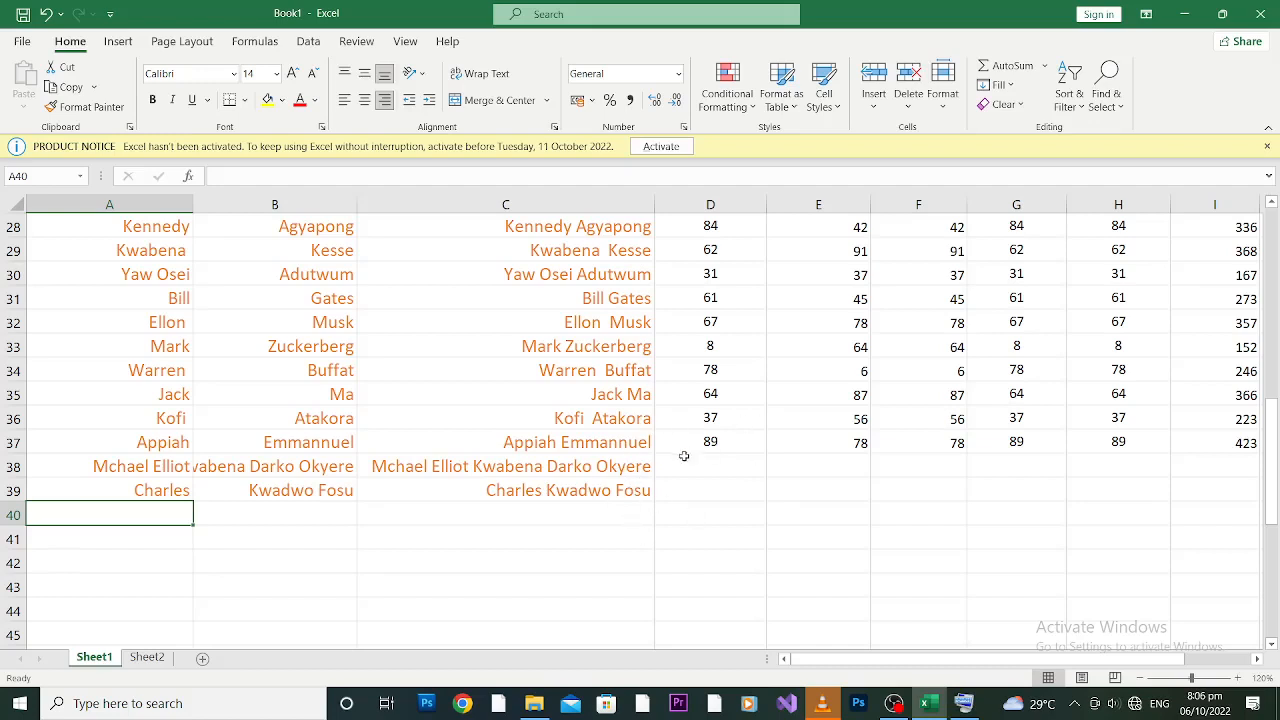
click(617, 472)
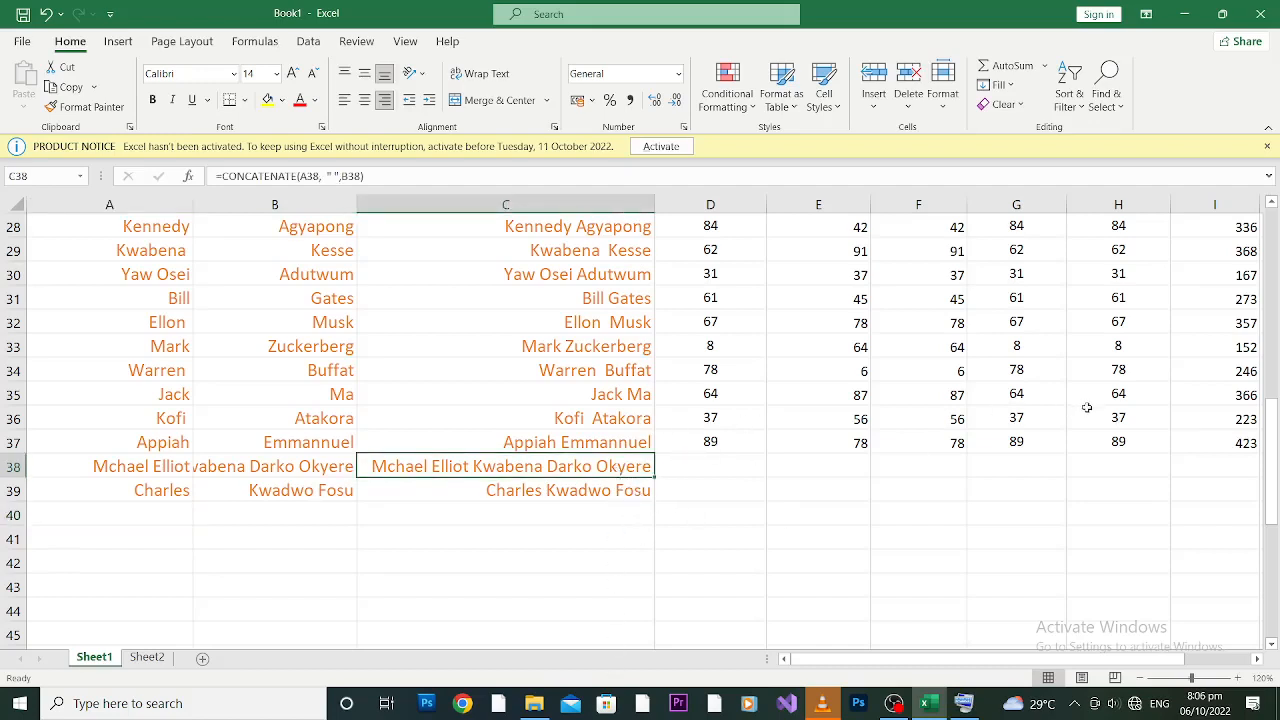
drag(1275, 466, 1266, 507)
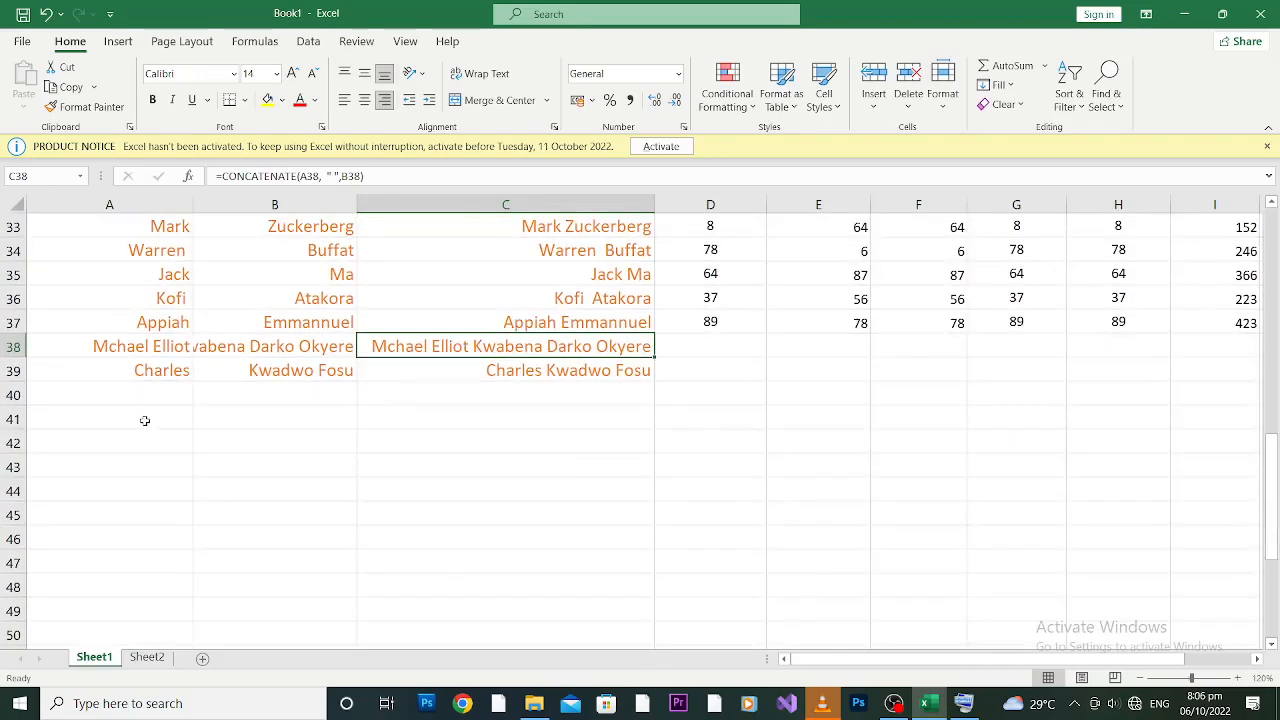
click(160, 391)
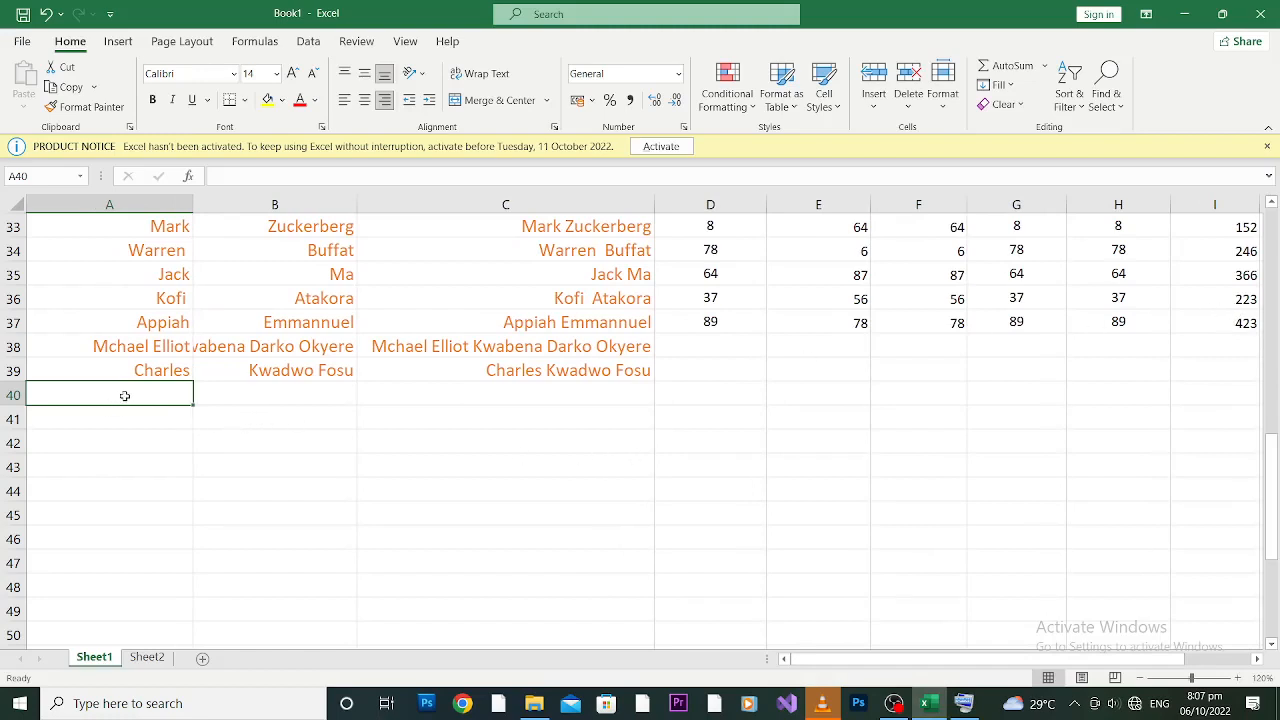
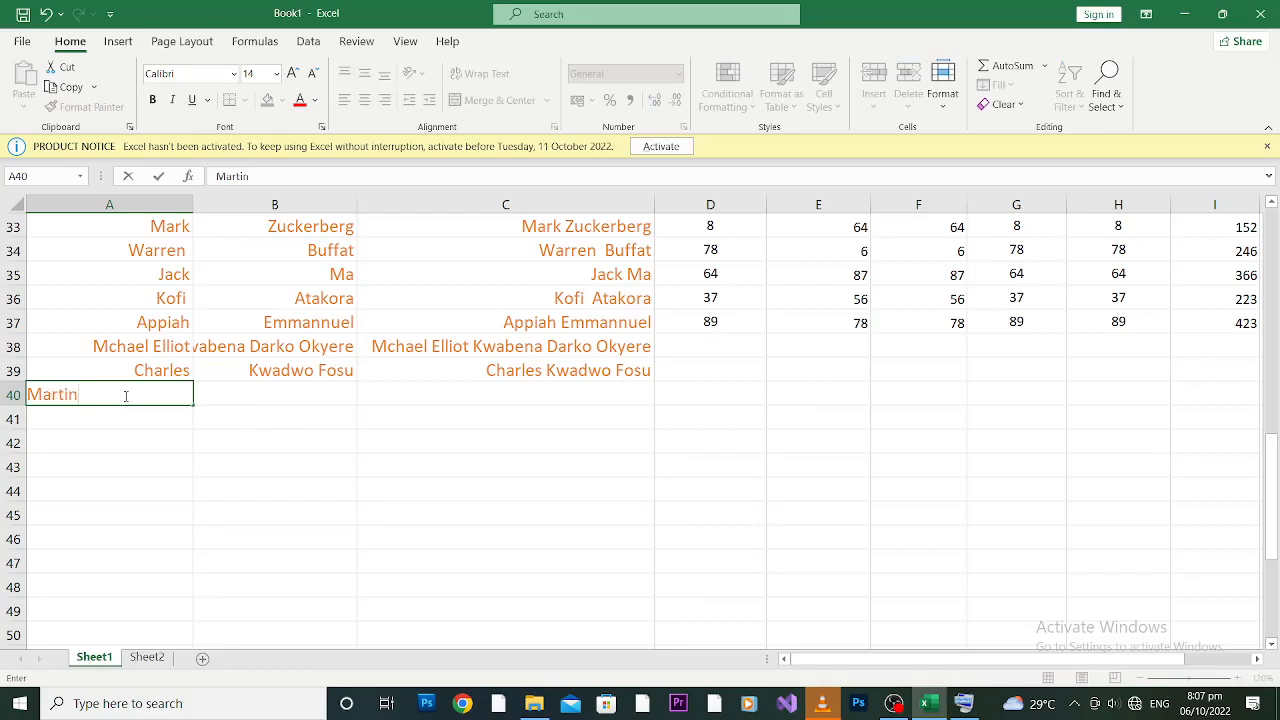
Step: Enter the new student's first name in A40 and two-word last name in B40
key(Tab)
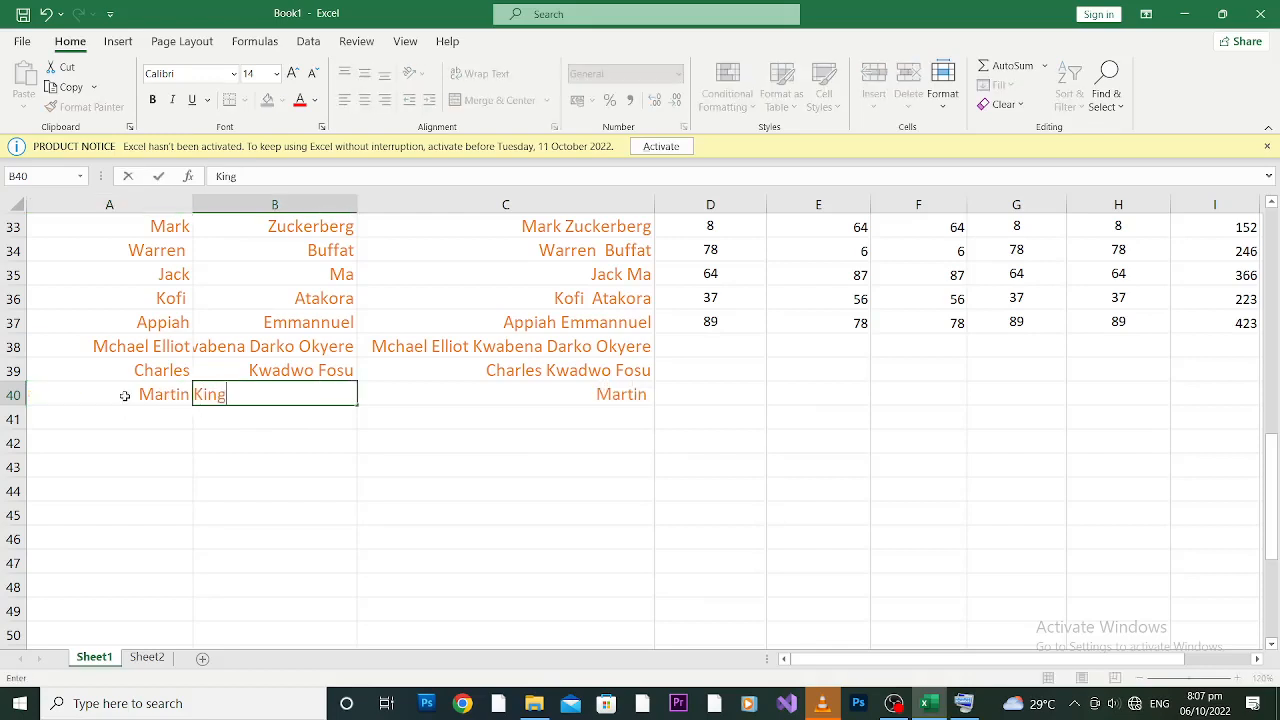
click(178, 418)
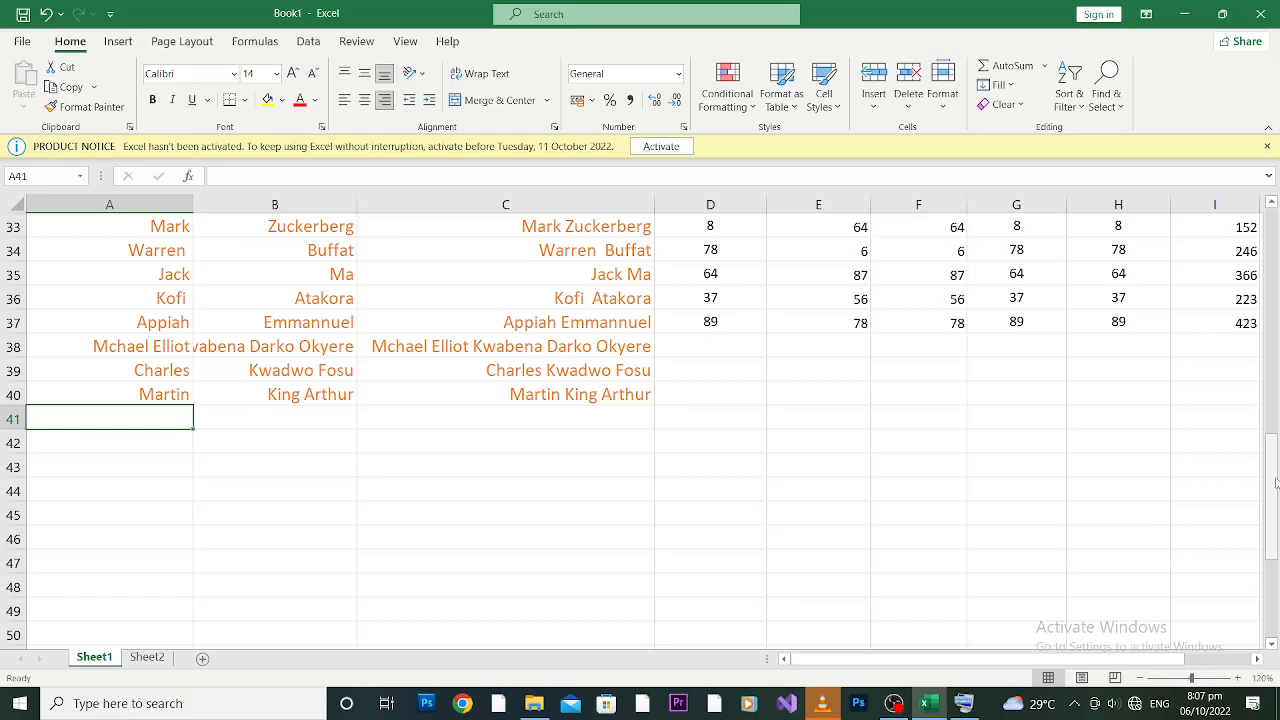
Step: Copy the Total SUM formula from I37 down through rows 38–40
drag(1275, 483, 1272, 470)
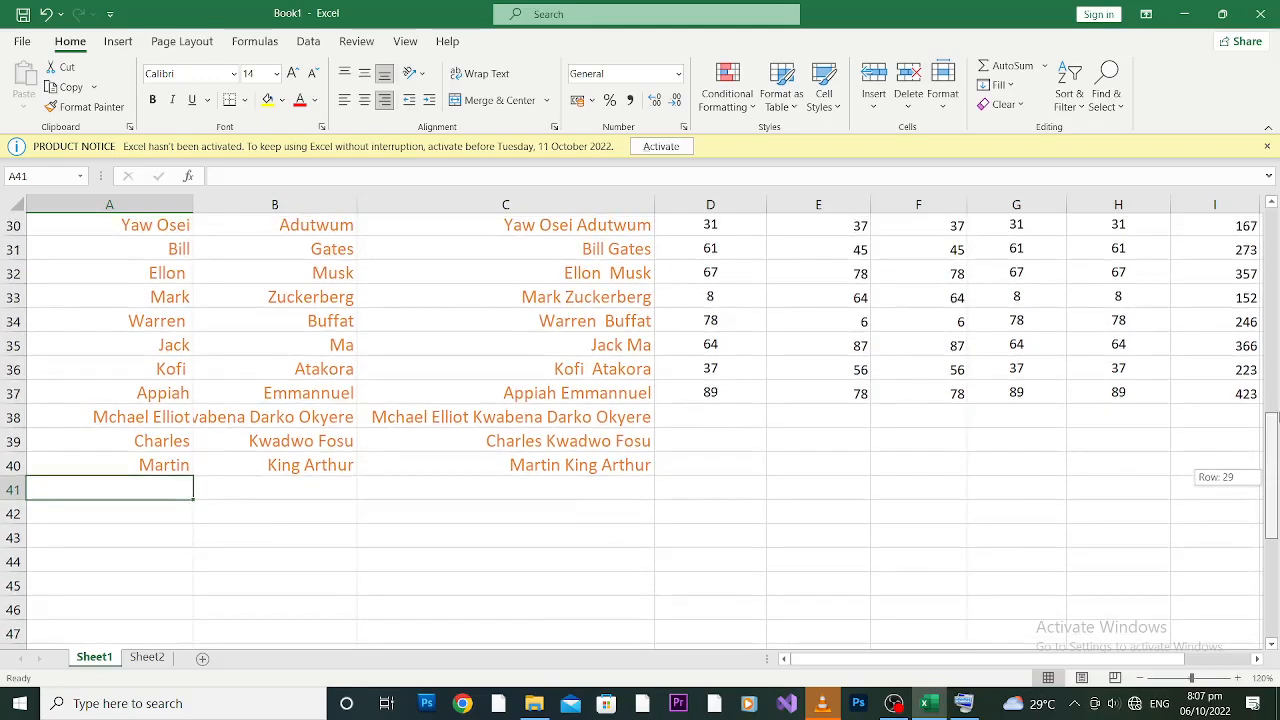
drag(1278, 418, 1276, 376)
drag(924, 662, 985, 666)
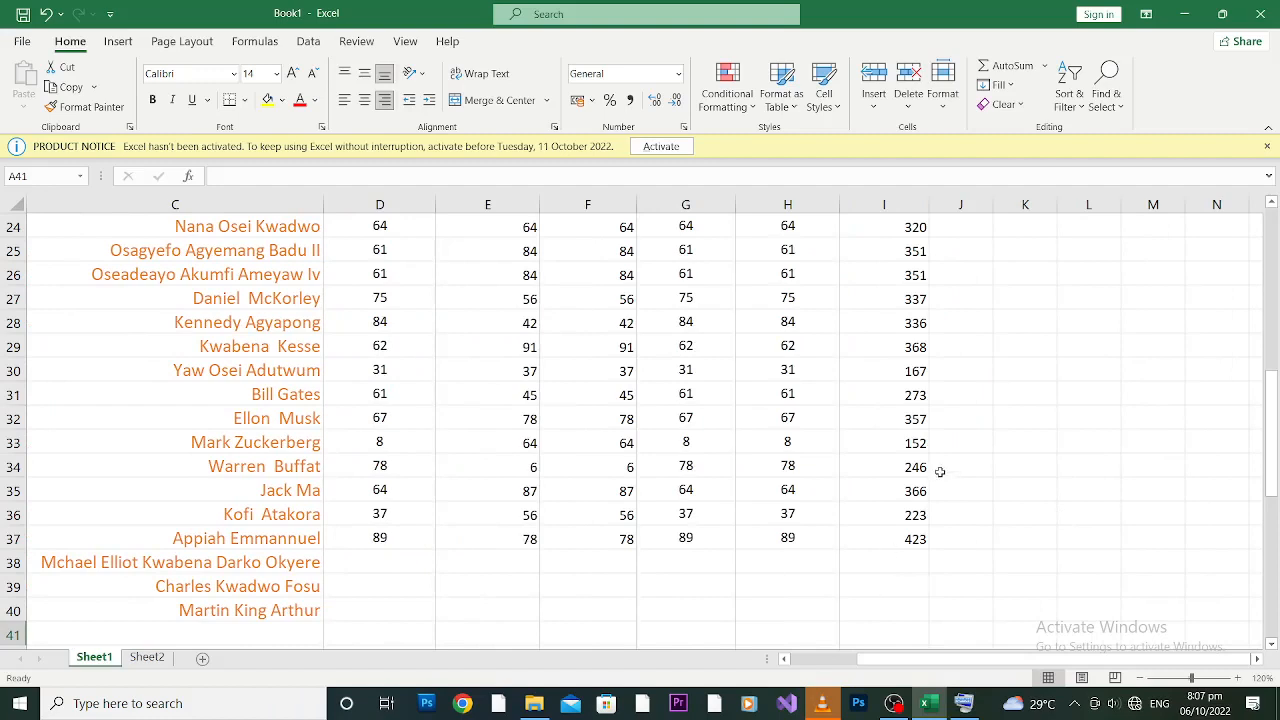
click(908, 538)
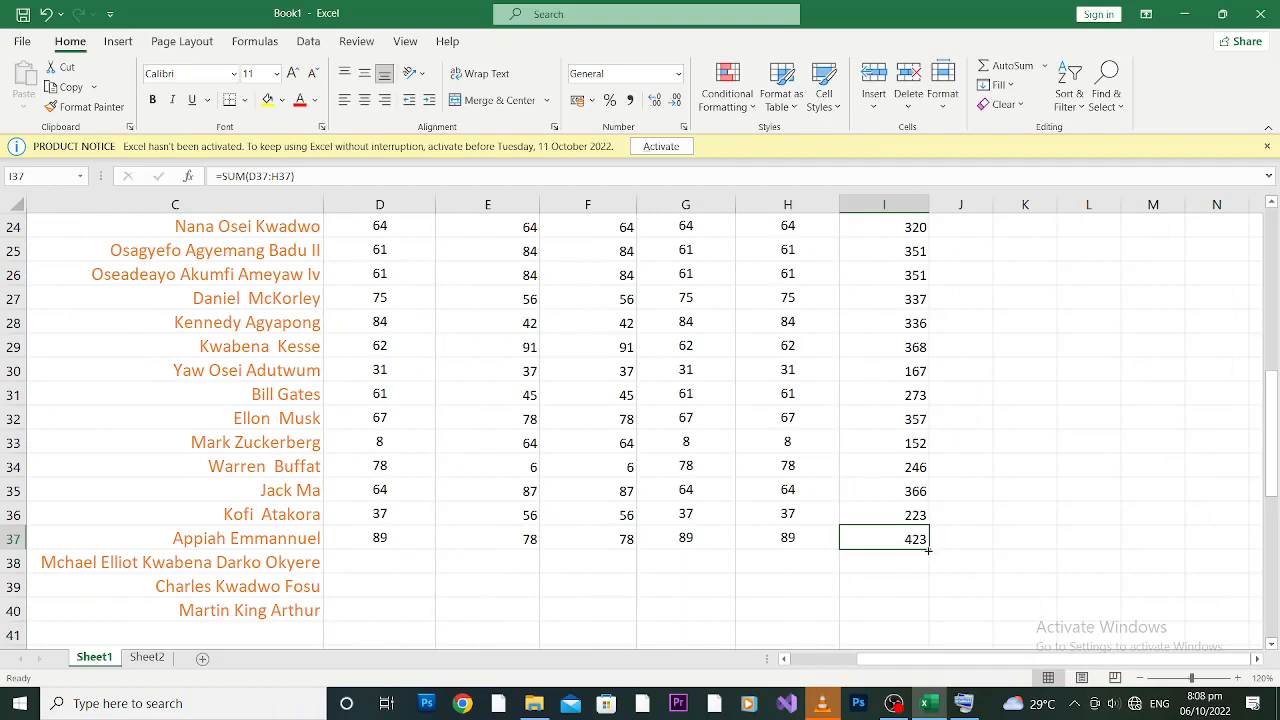
drag(928, 550, 930, 630)
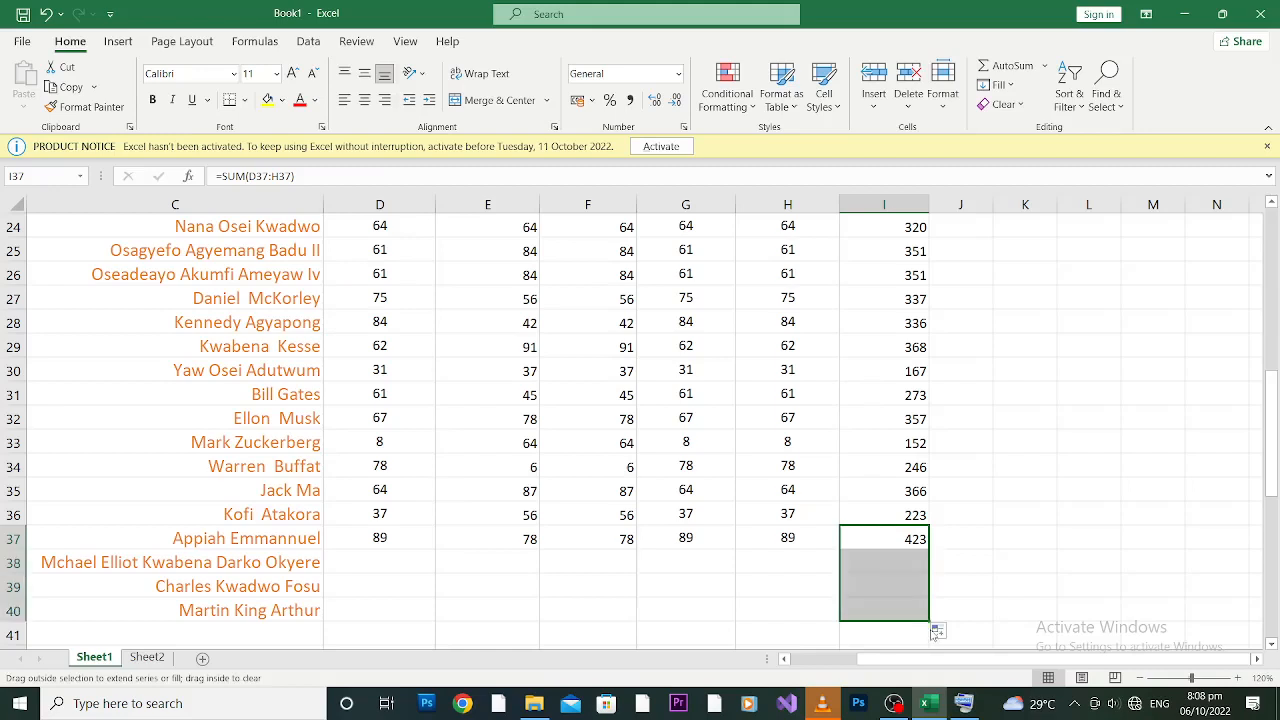
Step: Enter scores 78, 78 and 89 in D38:F38, giving a total of 245
click(380, 567)
text(78)
key(Tab)
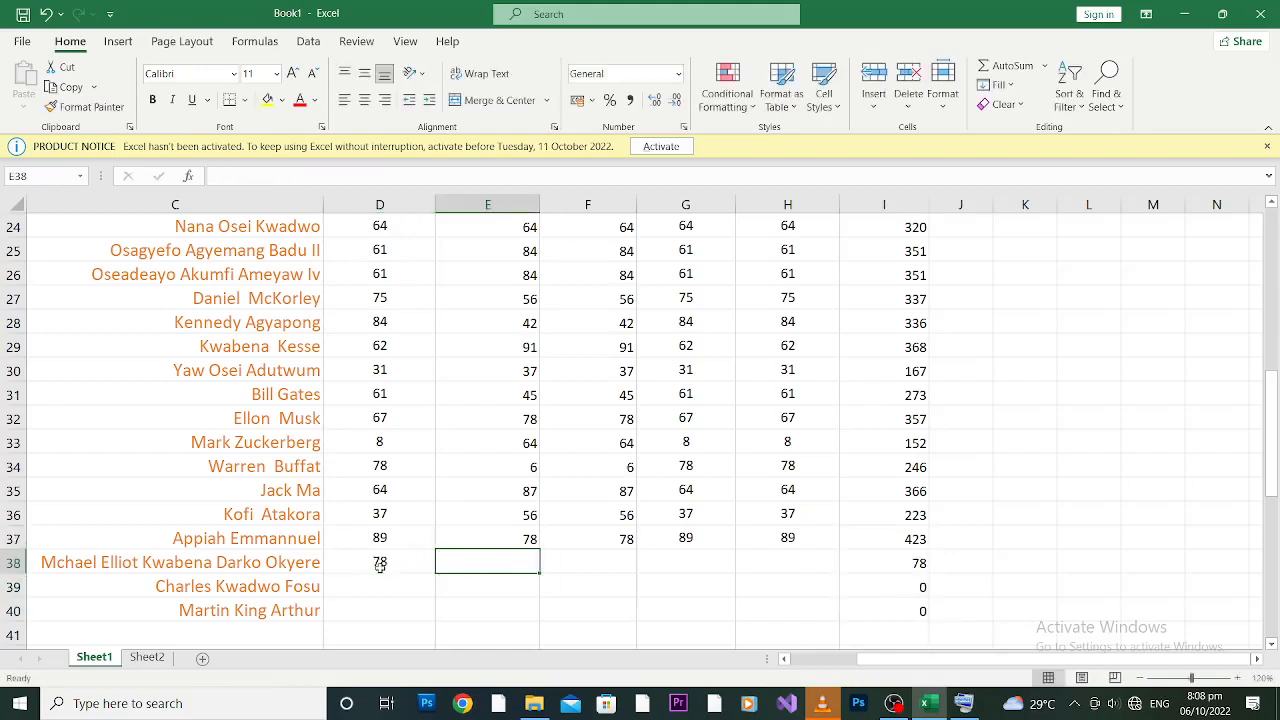
text(78)
key(Tab)
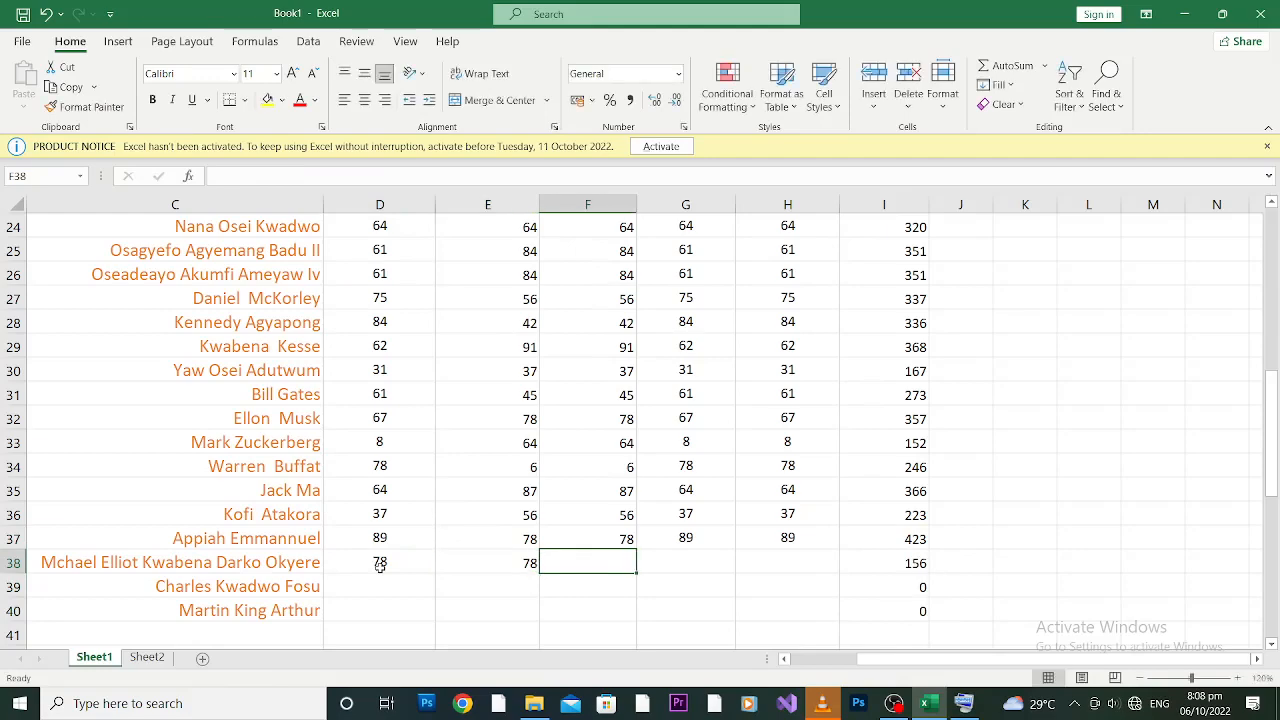
text(89)
key(Tab)
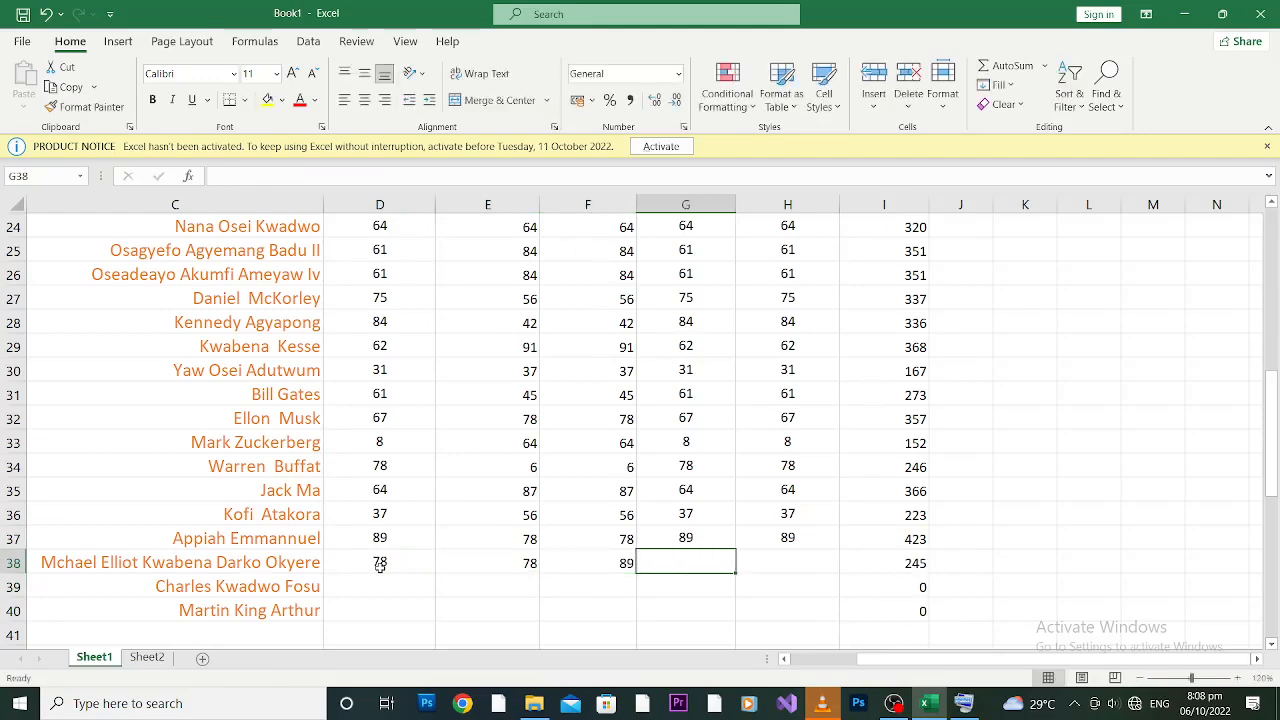
click(964, 703)
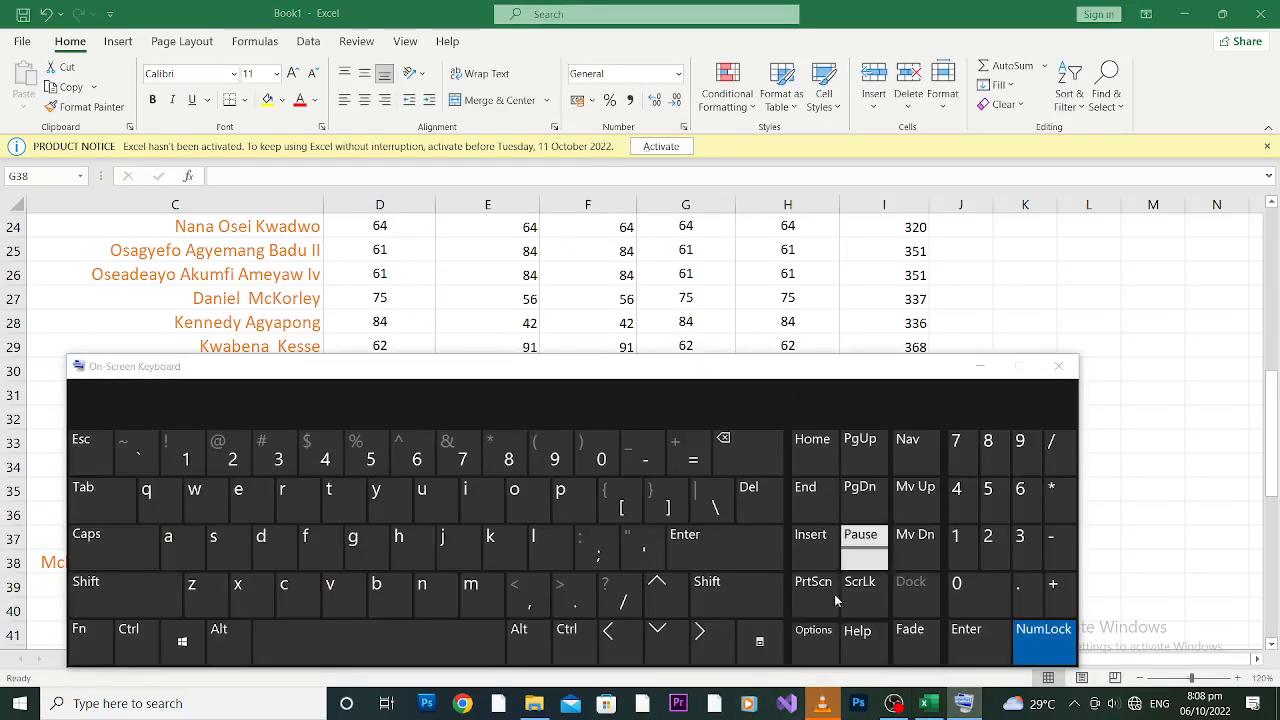
click(980, 366)
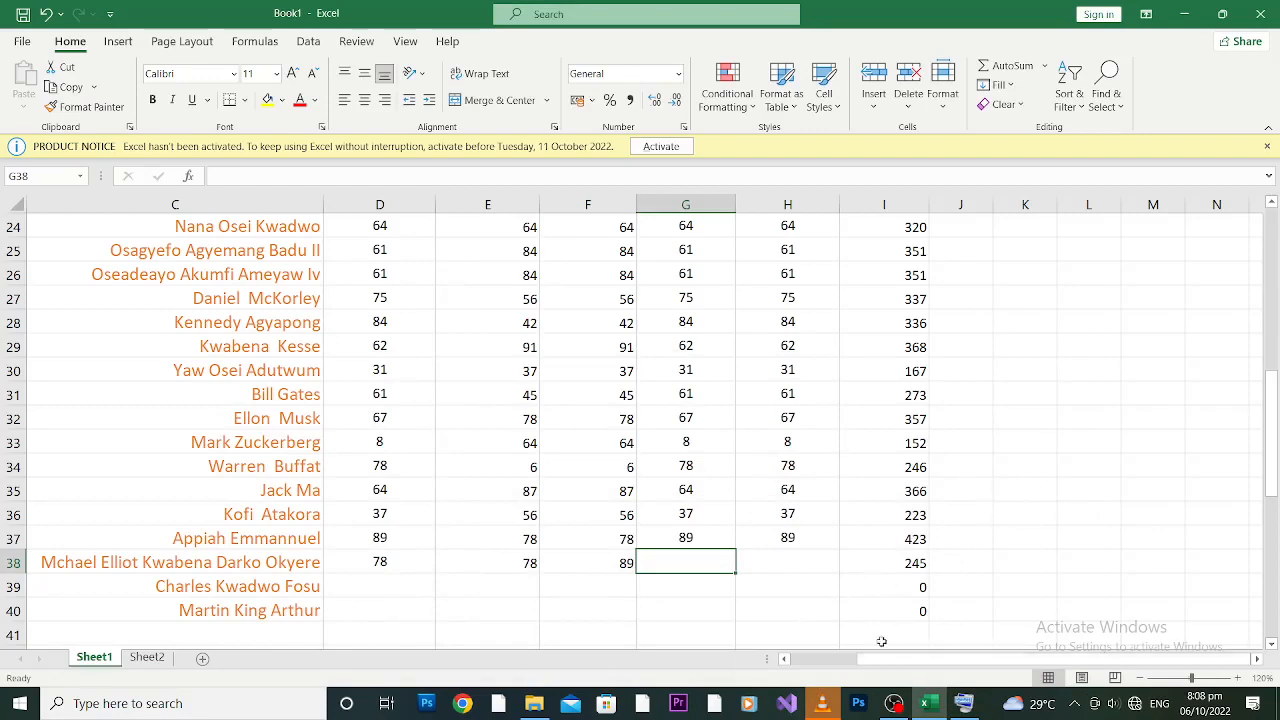
drag(874, 661, 804, 660)
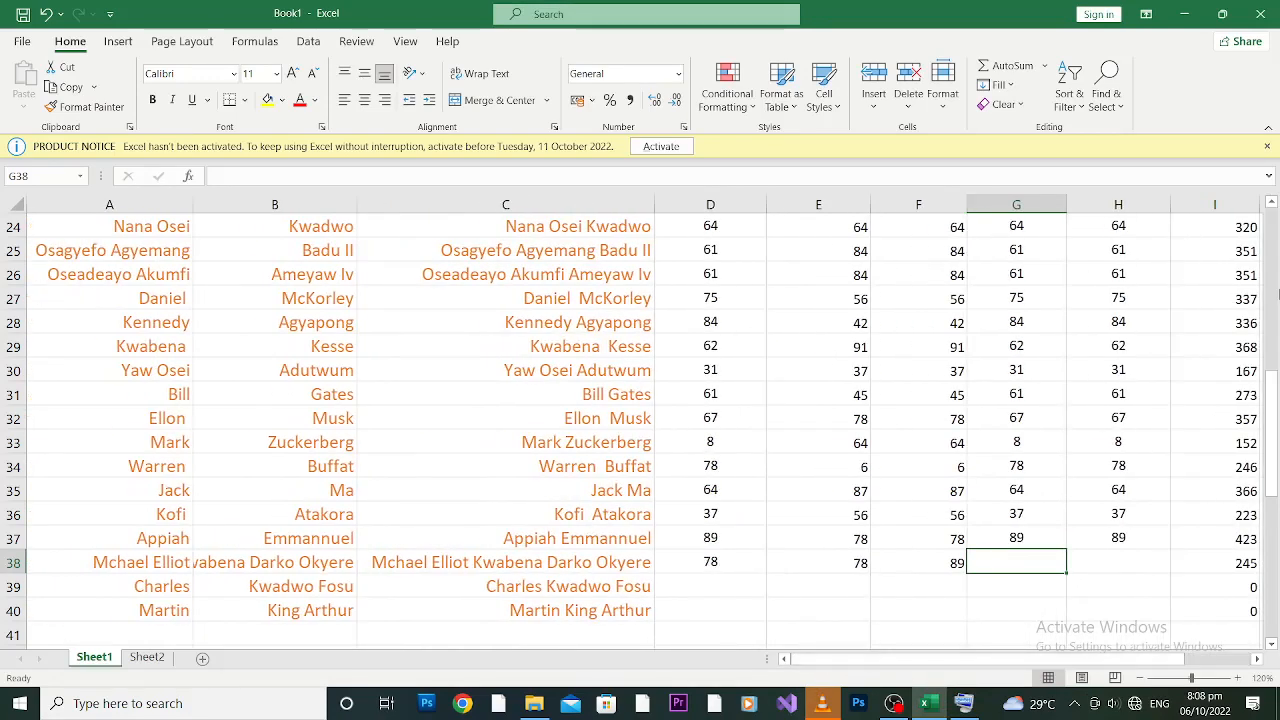
drag(1271, 402, 1274, 240)
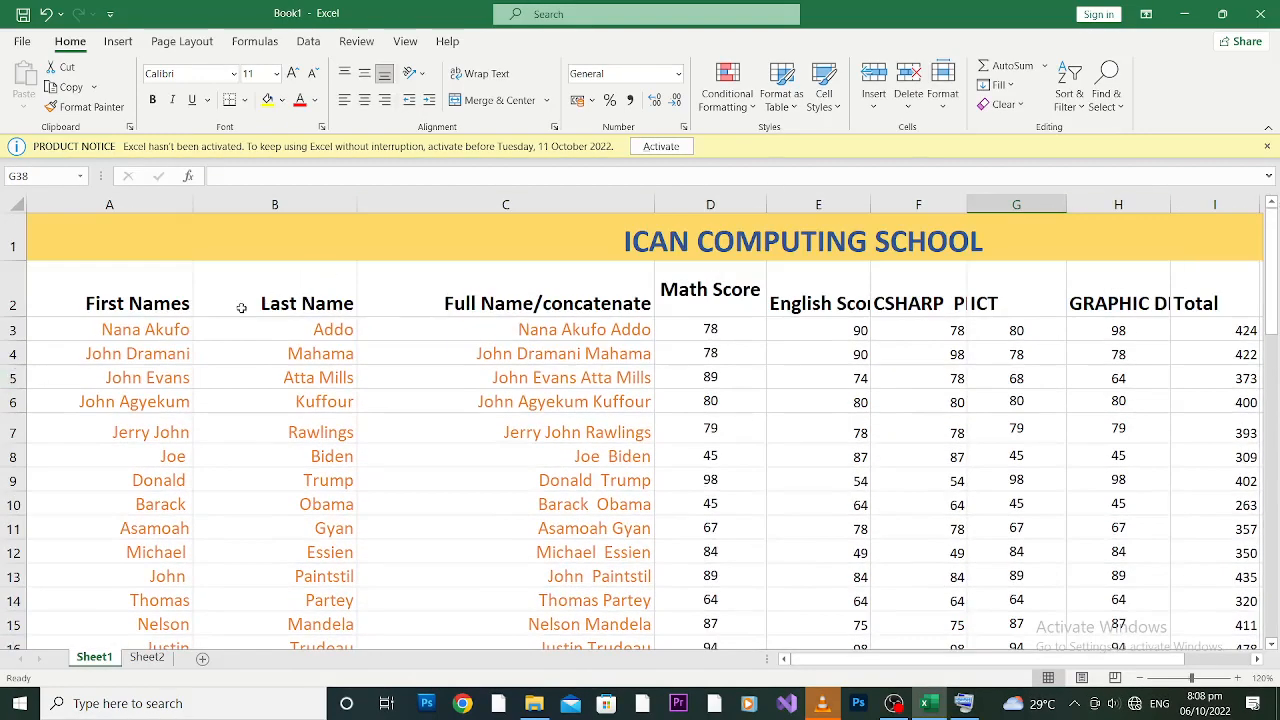
click(119, 327)
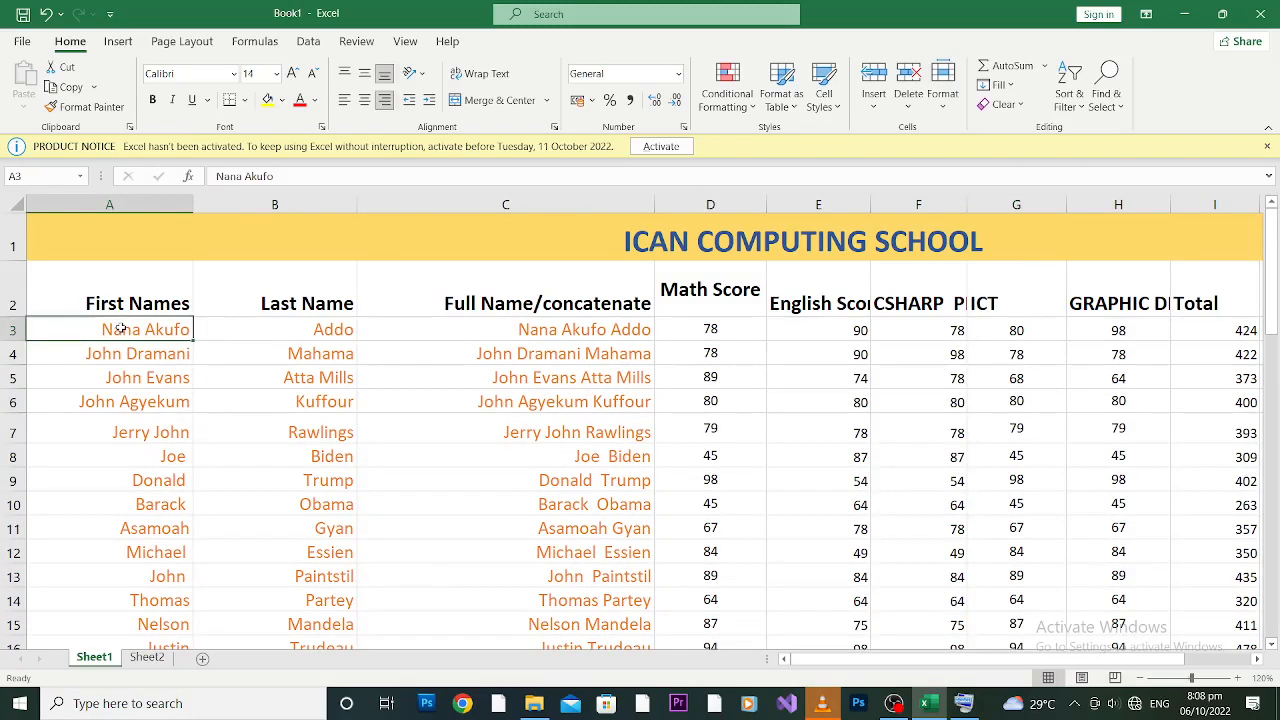
click(291, 324)
click(556, 321)
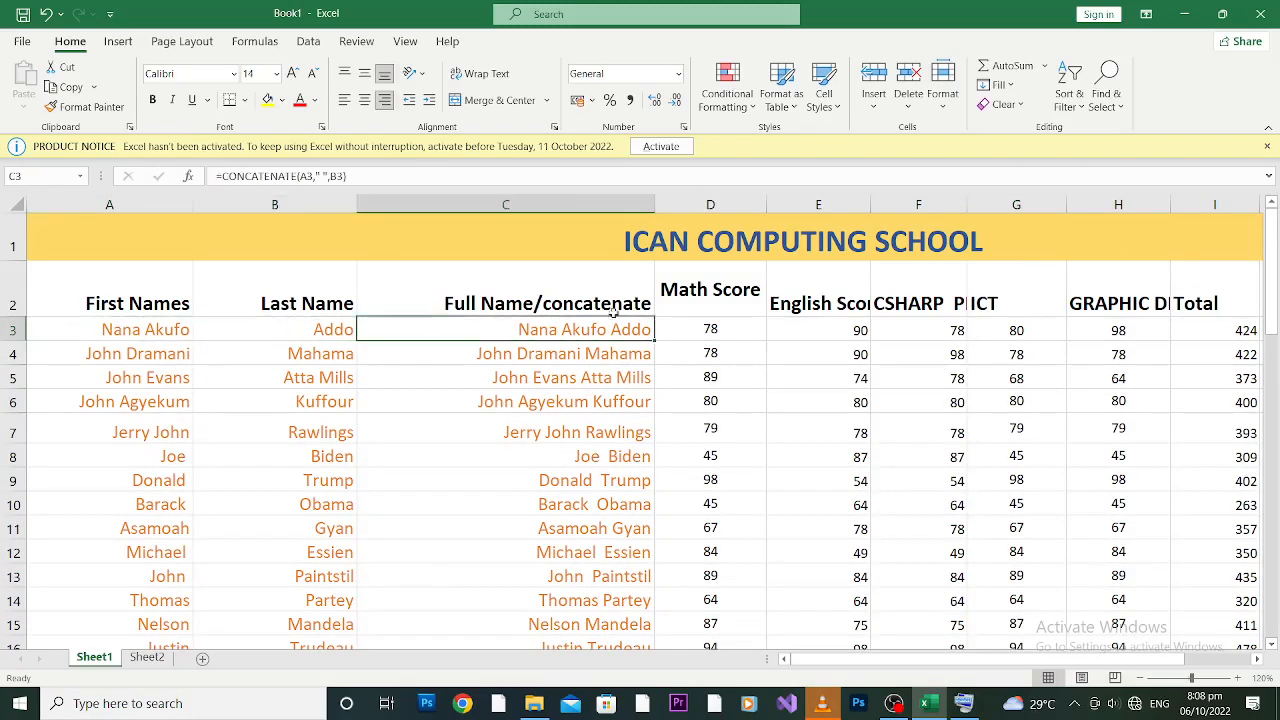
drag(1273, 255, 1275, 470)
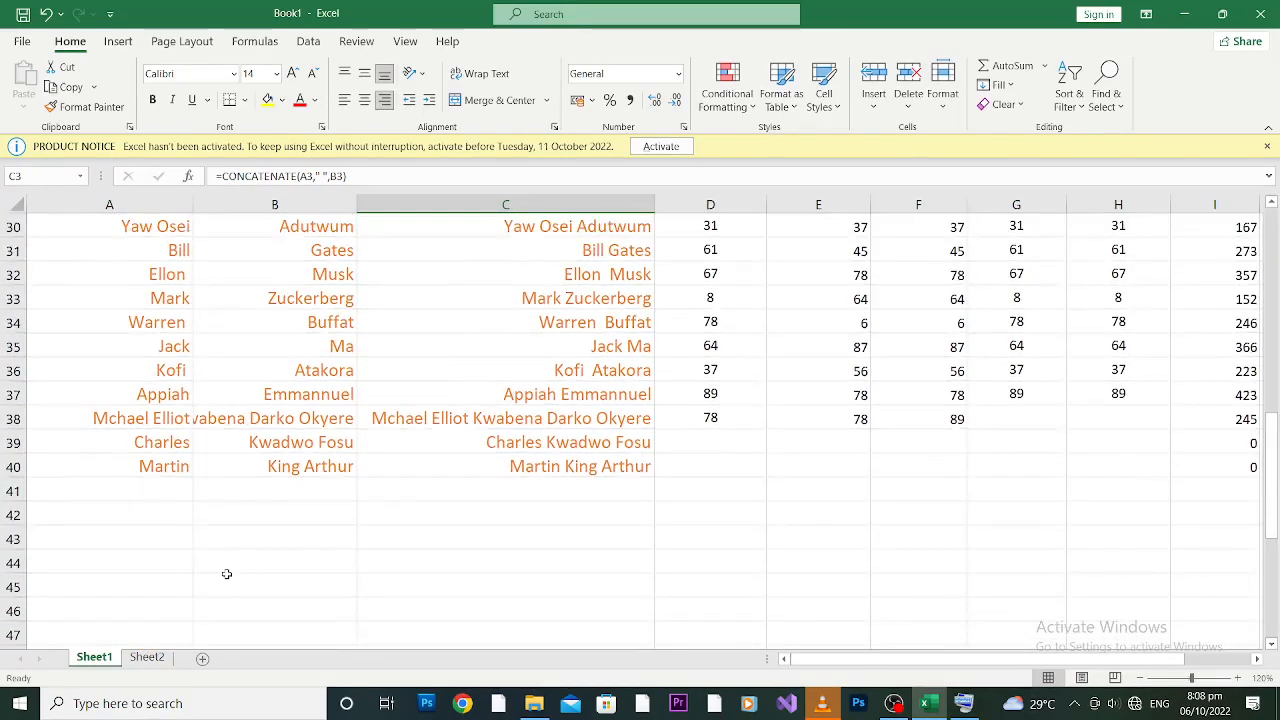
click(474, 494)
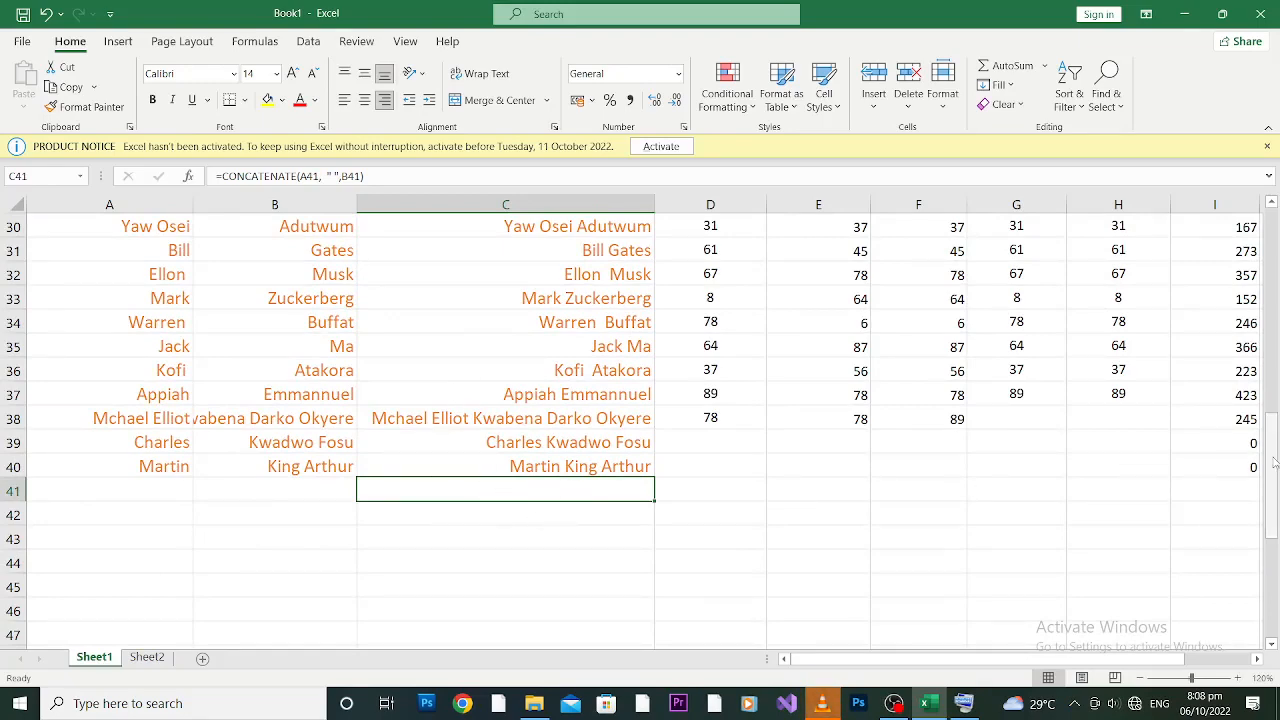
drag(1274, 464, 1275, 437)
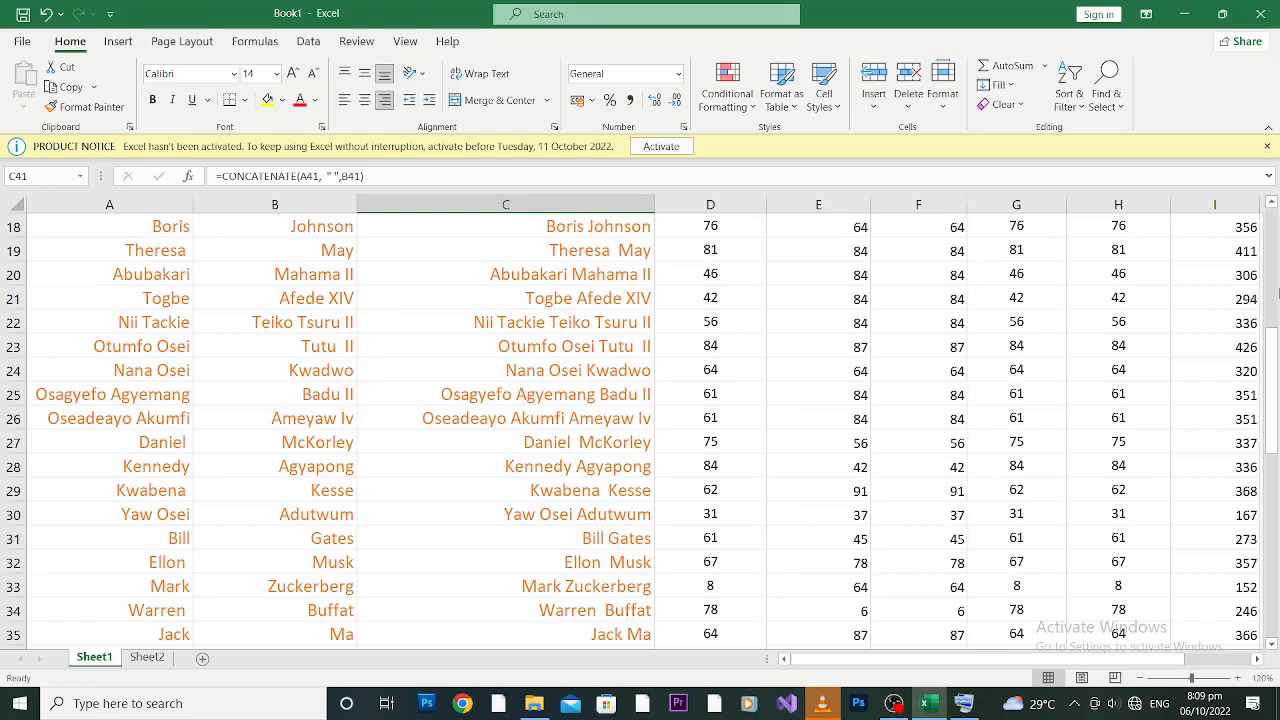
drag(1275, 340, 1277, 255)
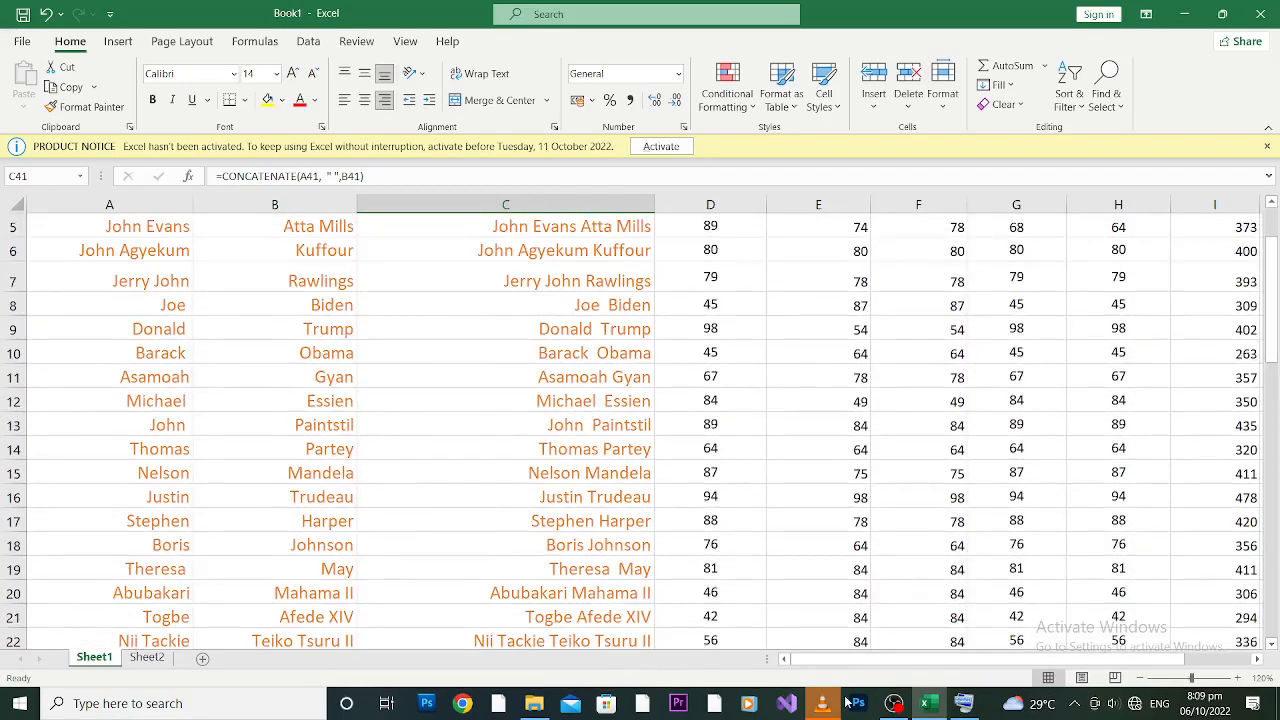
drag(886, 660, 973, 646)
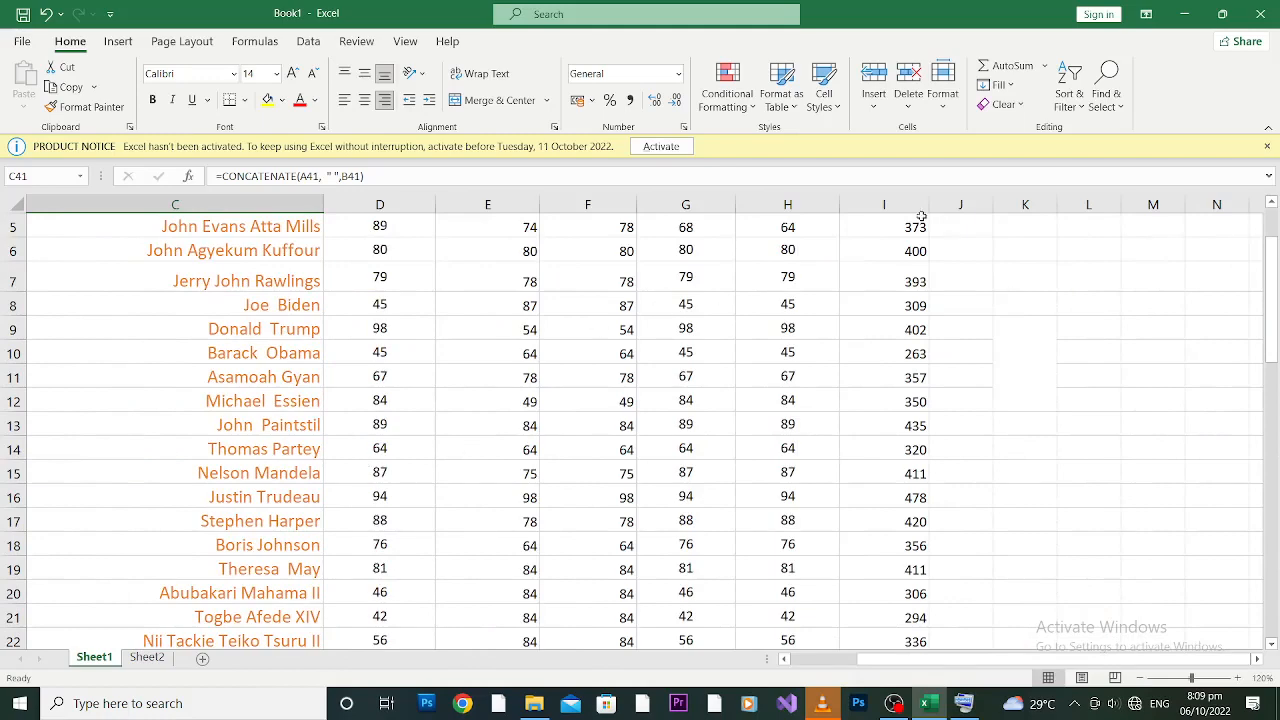
drag(1272, 264, 1272, 225)
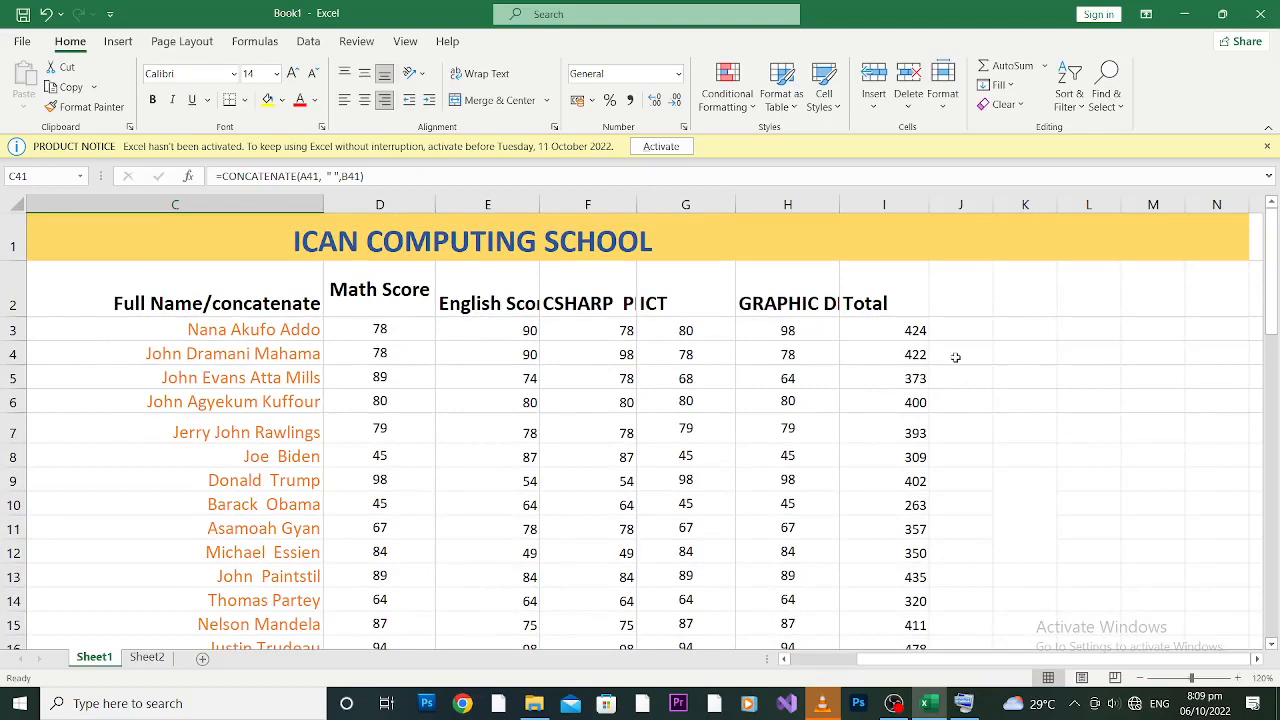
Step: Type the heading 'if statement' in J2 and widen column J to fit it
click(965, 301)
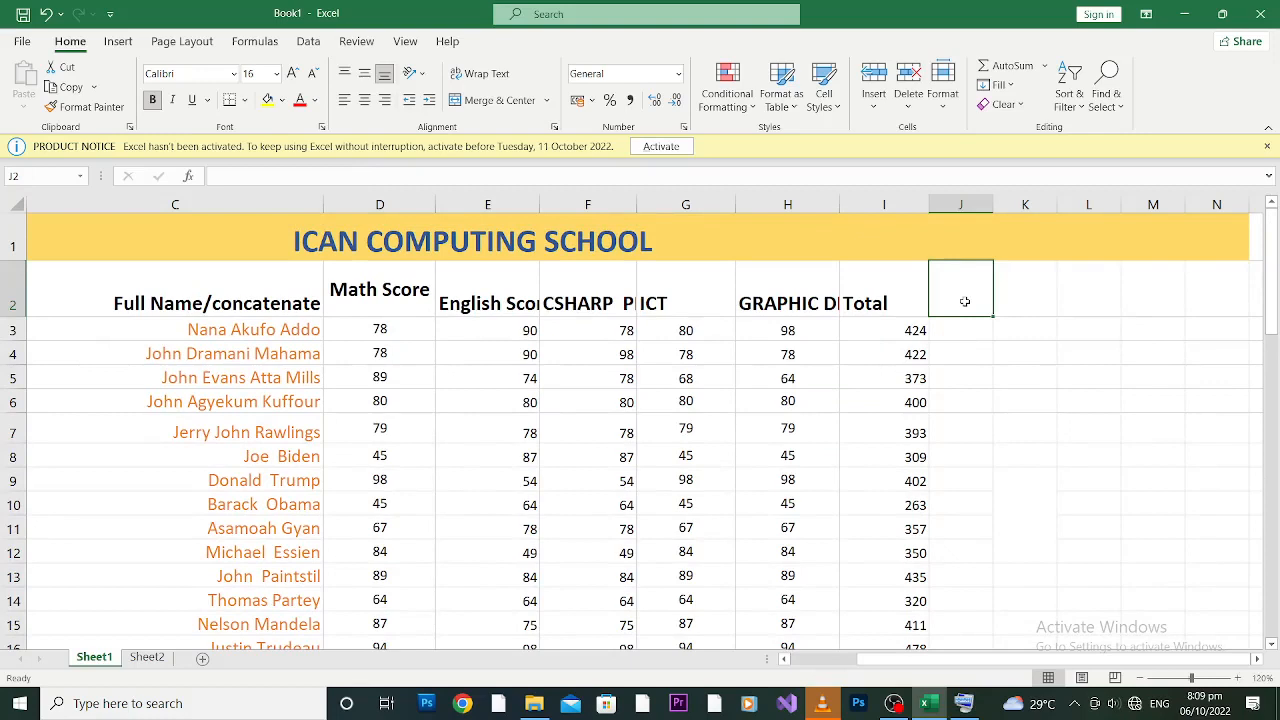
text(if)
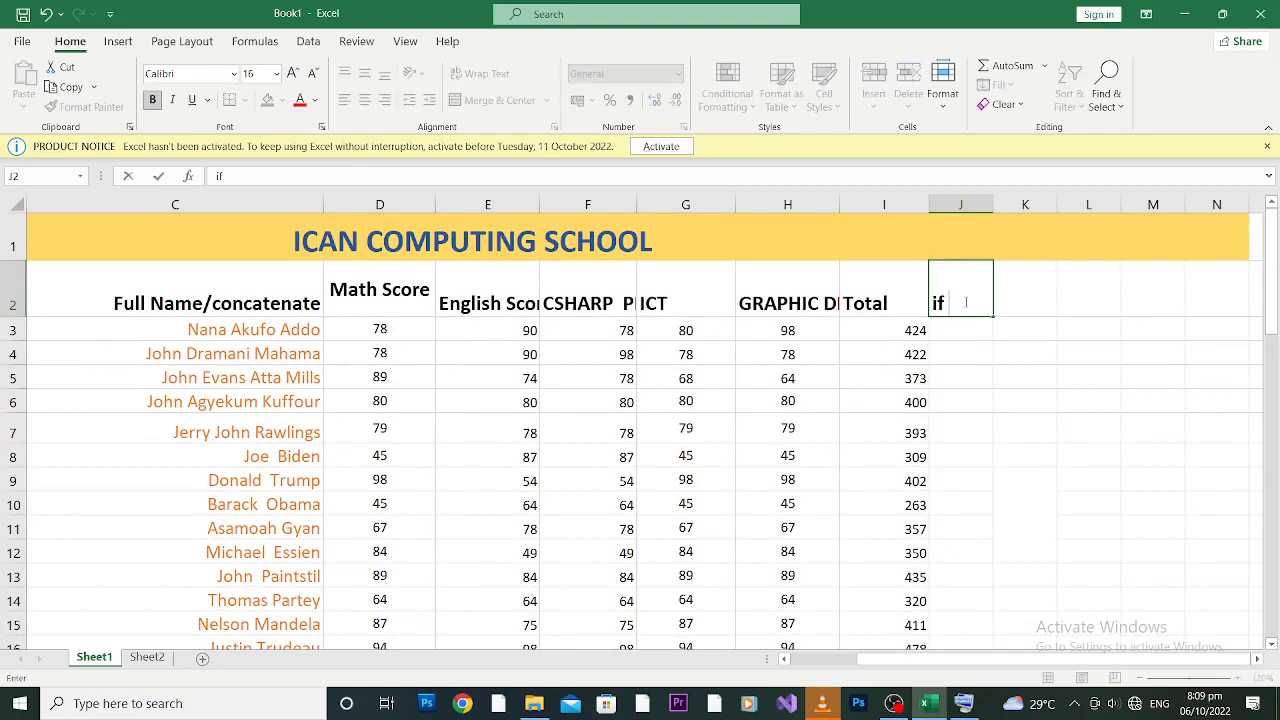
text( statement)
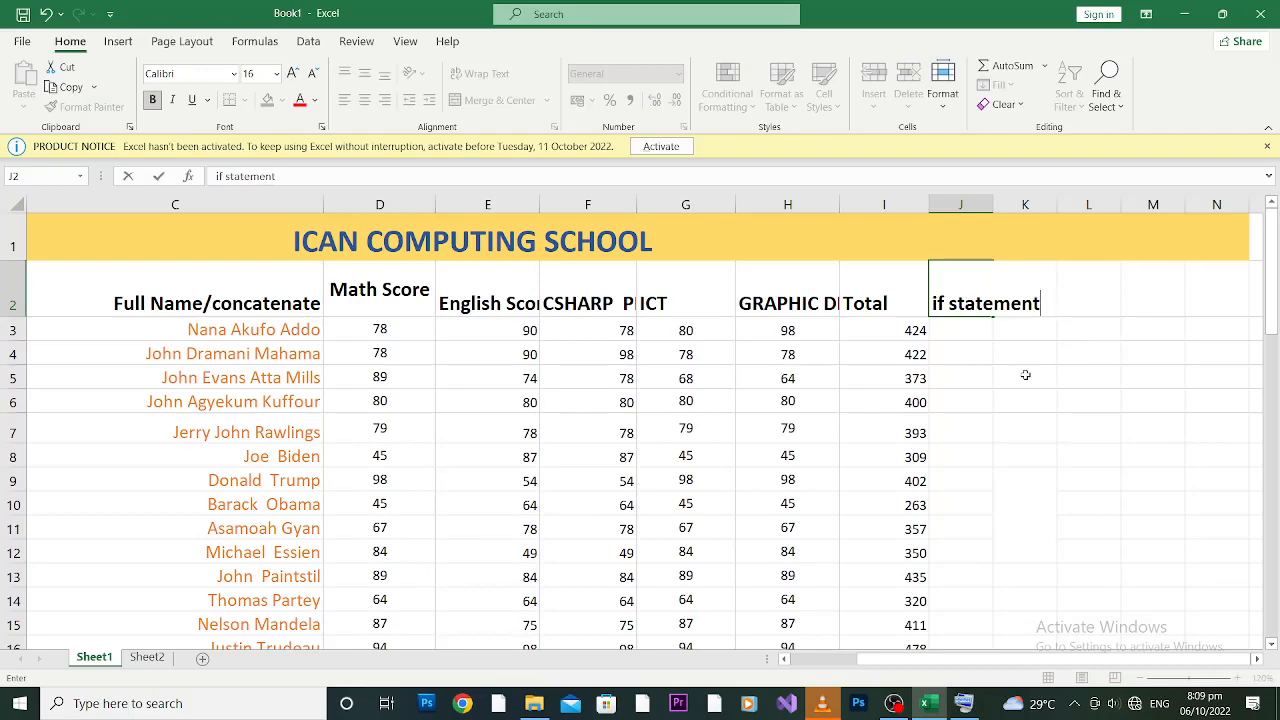
click(982, 351)
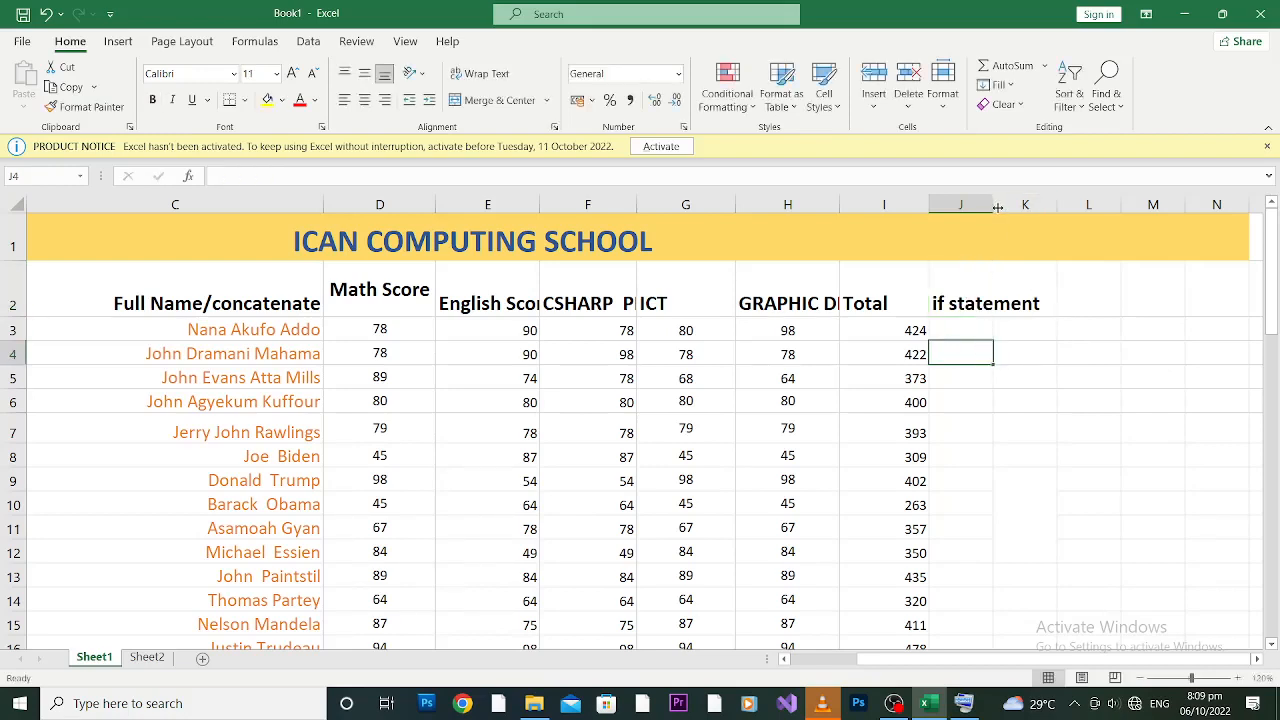
drag(997, 207, 1061, 204)
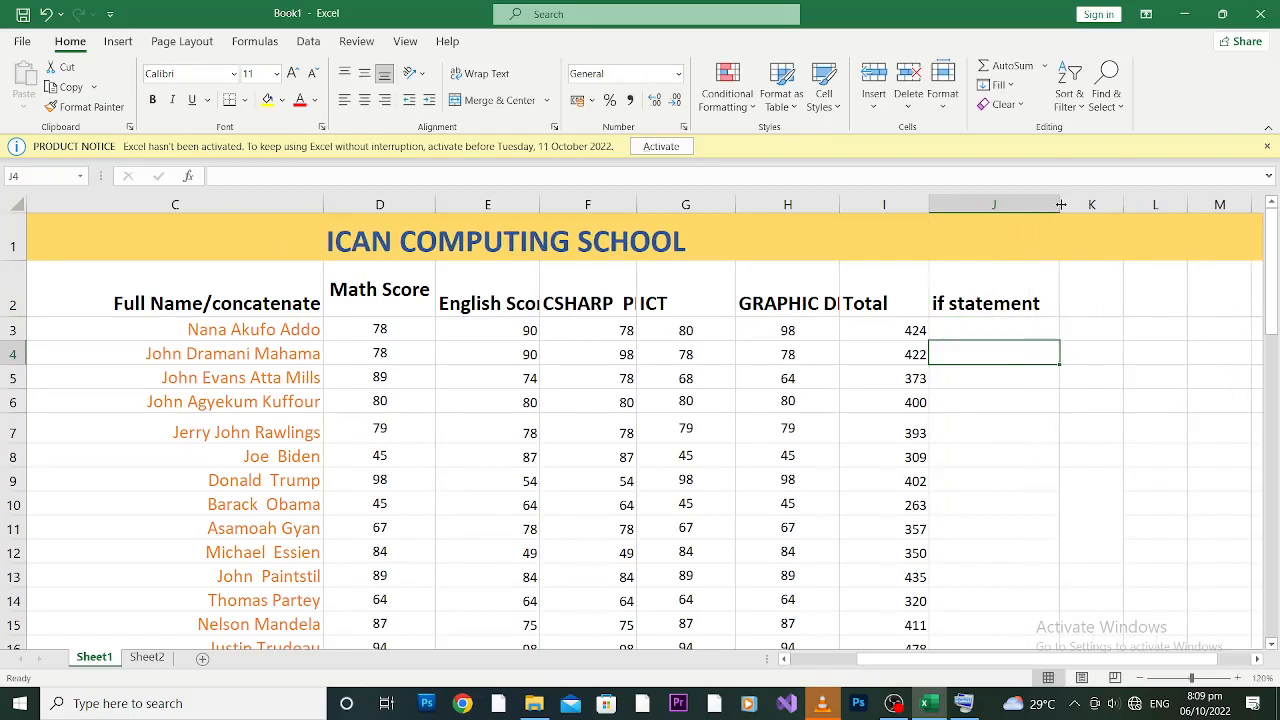
click(994, 322)
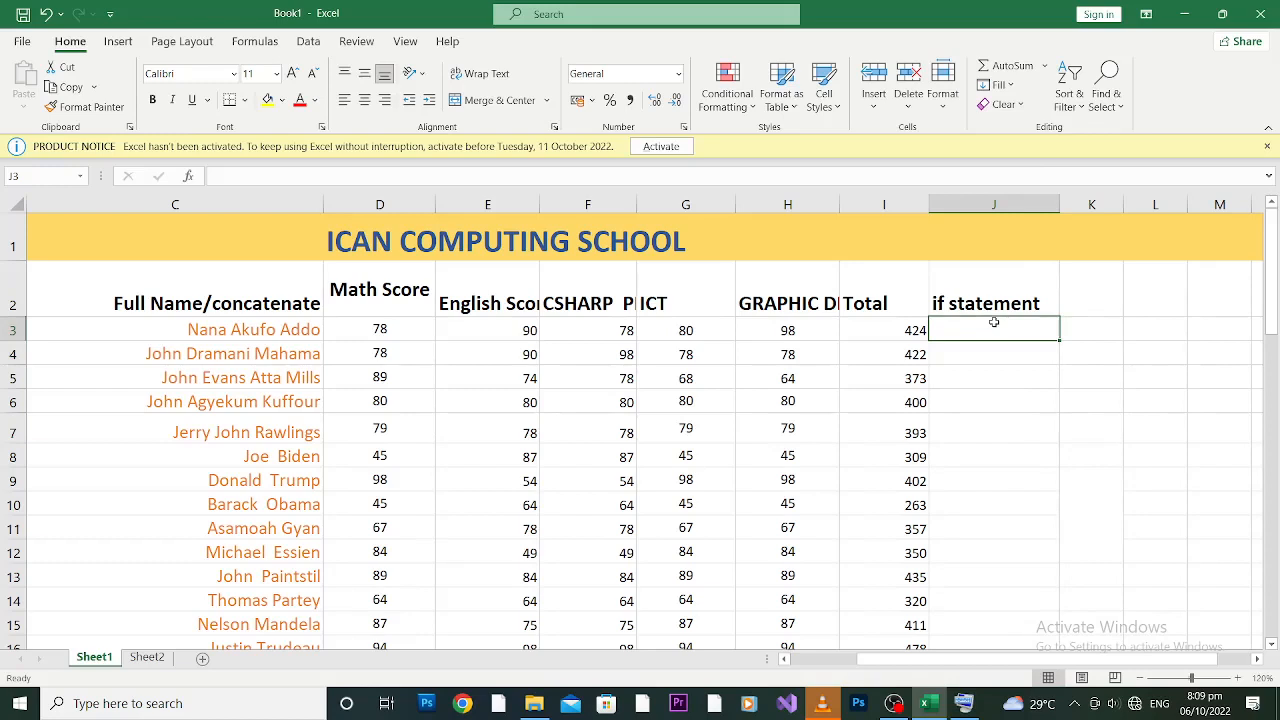
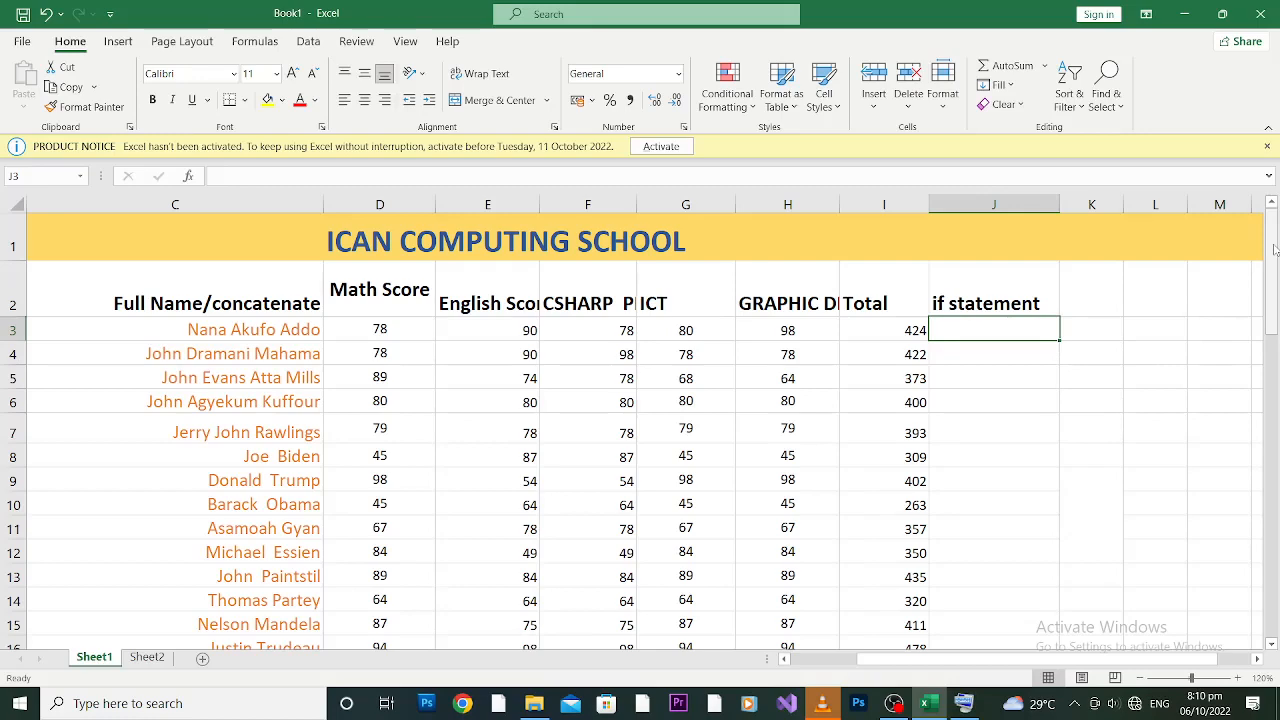
Step: Scroll back up and start a formula with = in cell J3
drag(1272, 255, 1275, 244)
drag(1275, 244, 1276, 236)
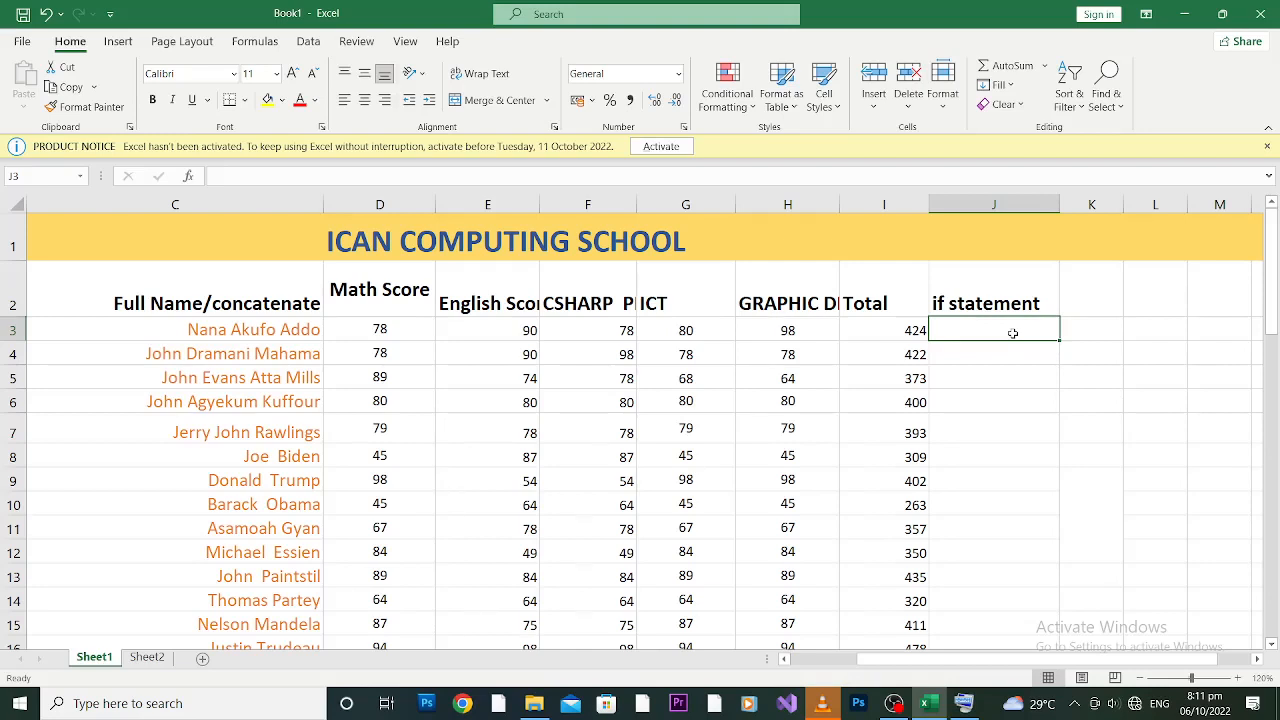
text(=)
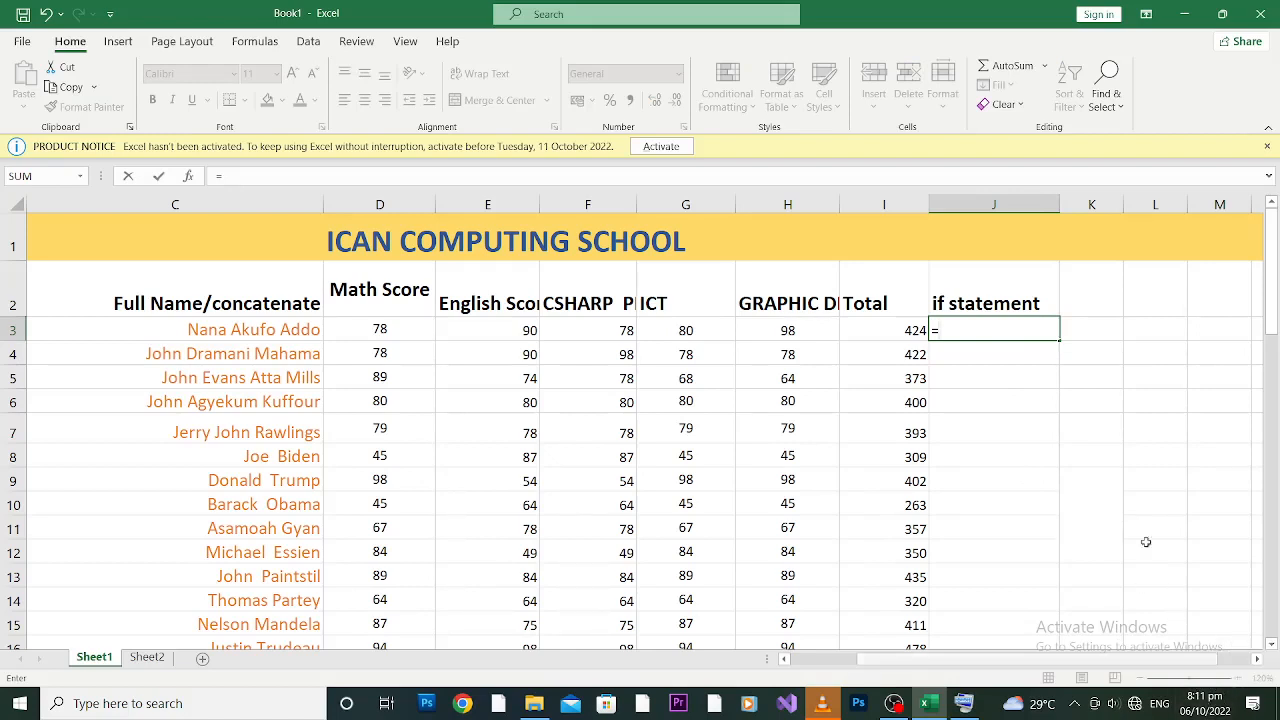
Step: Enter =IF(I3>=400, "EXCELLENT", "FAILED") in J3, showing EXCELLENT for the 424 total
text(if)
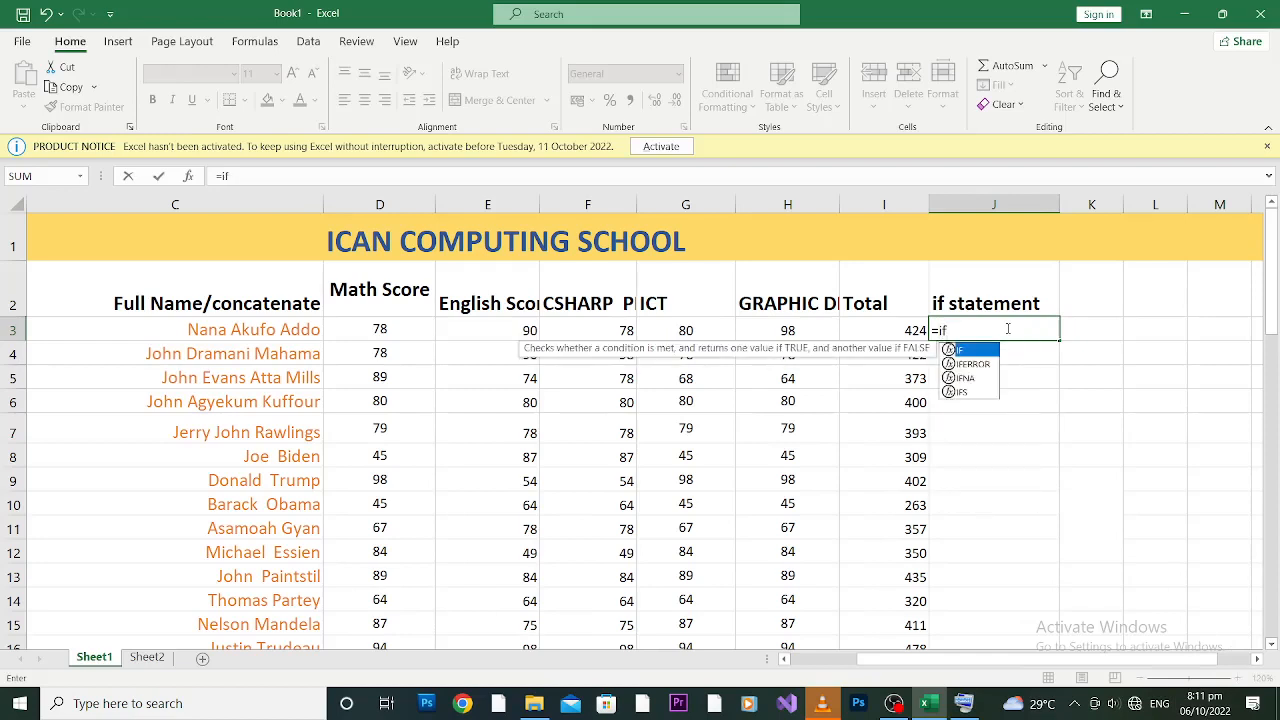
text(()
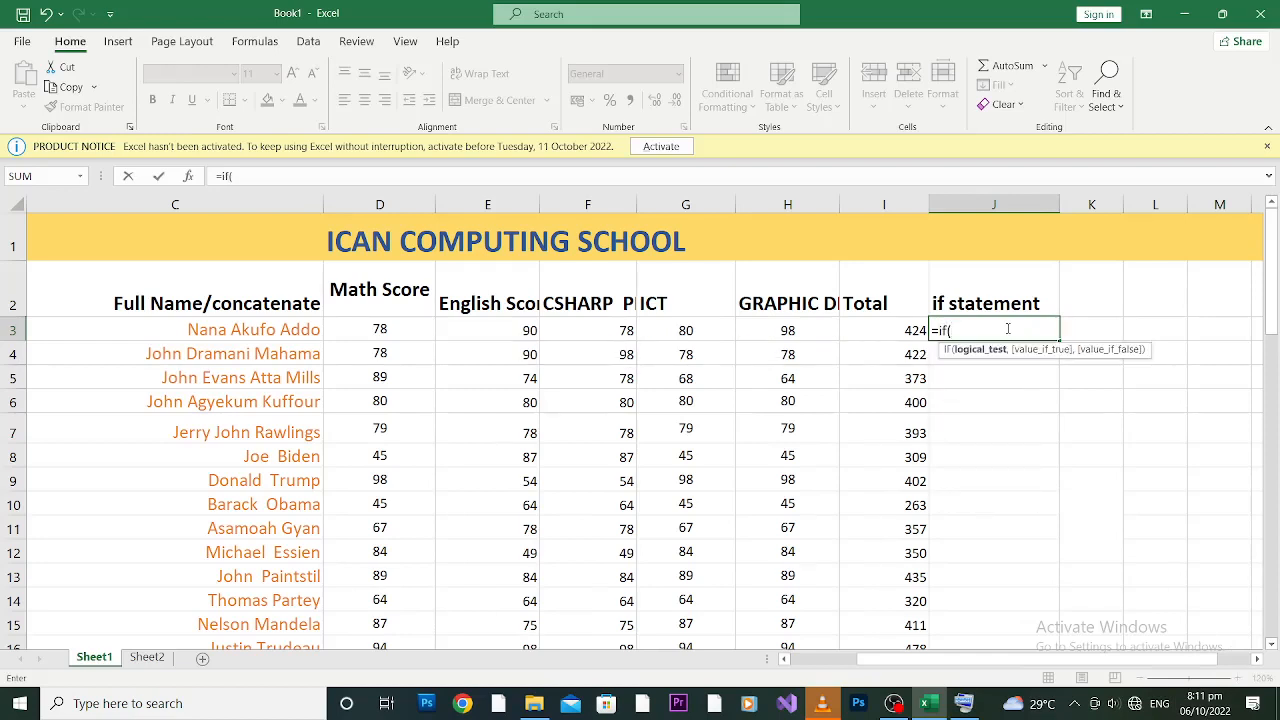
click(898, 330)
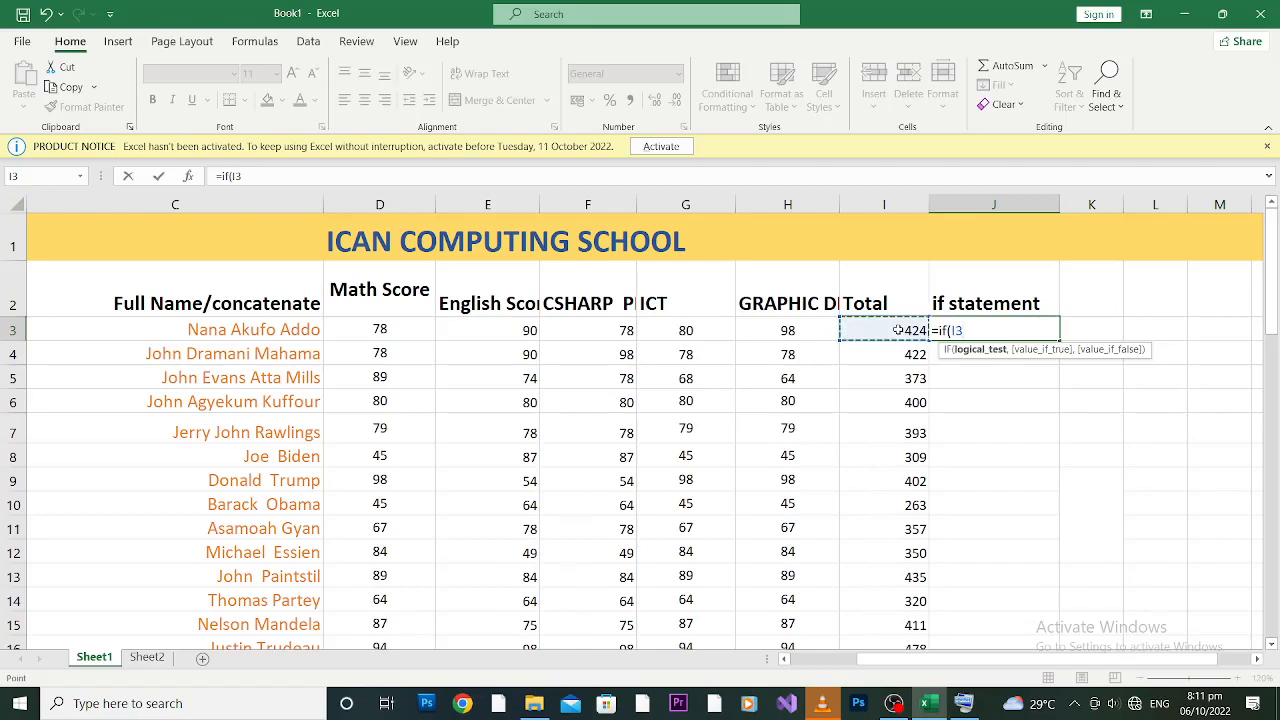
text(<)
key(BackSpace)
text(>=400)
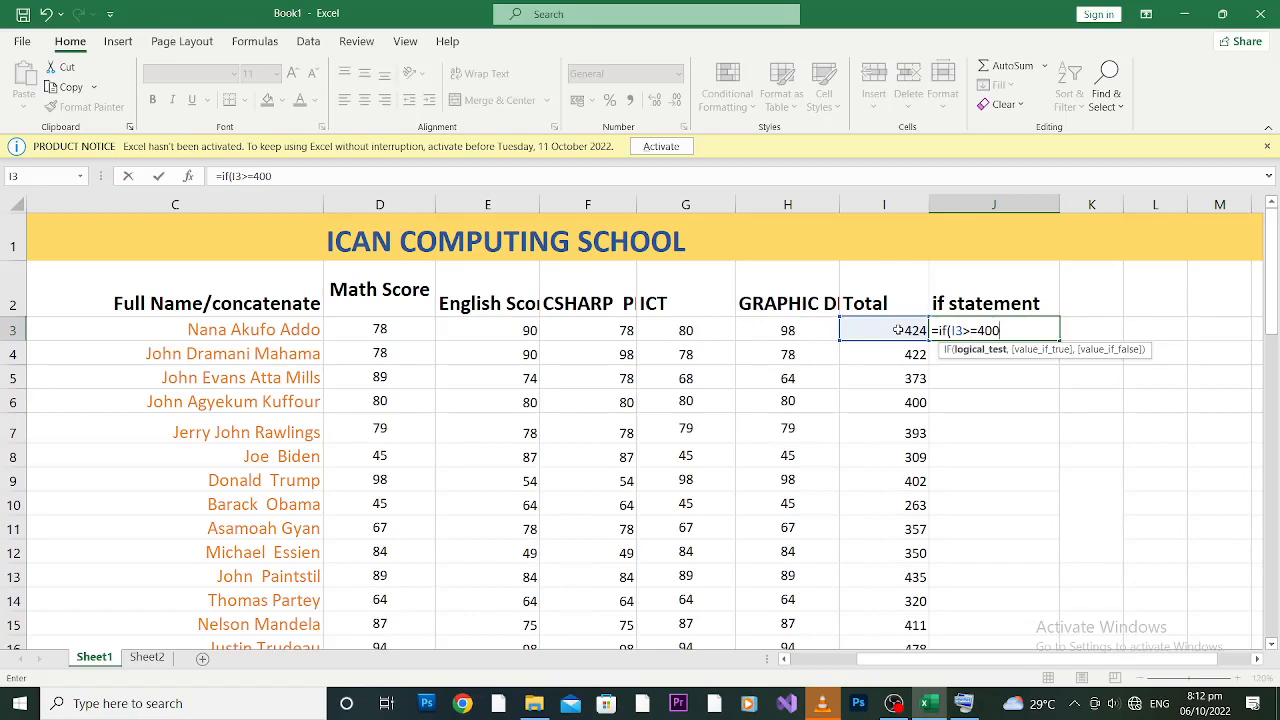
text(,)
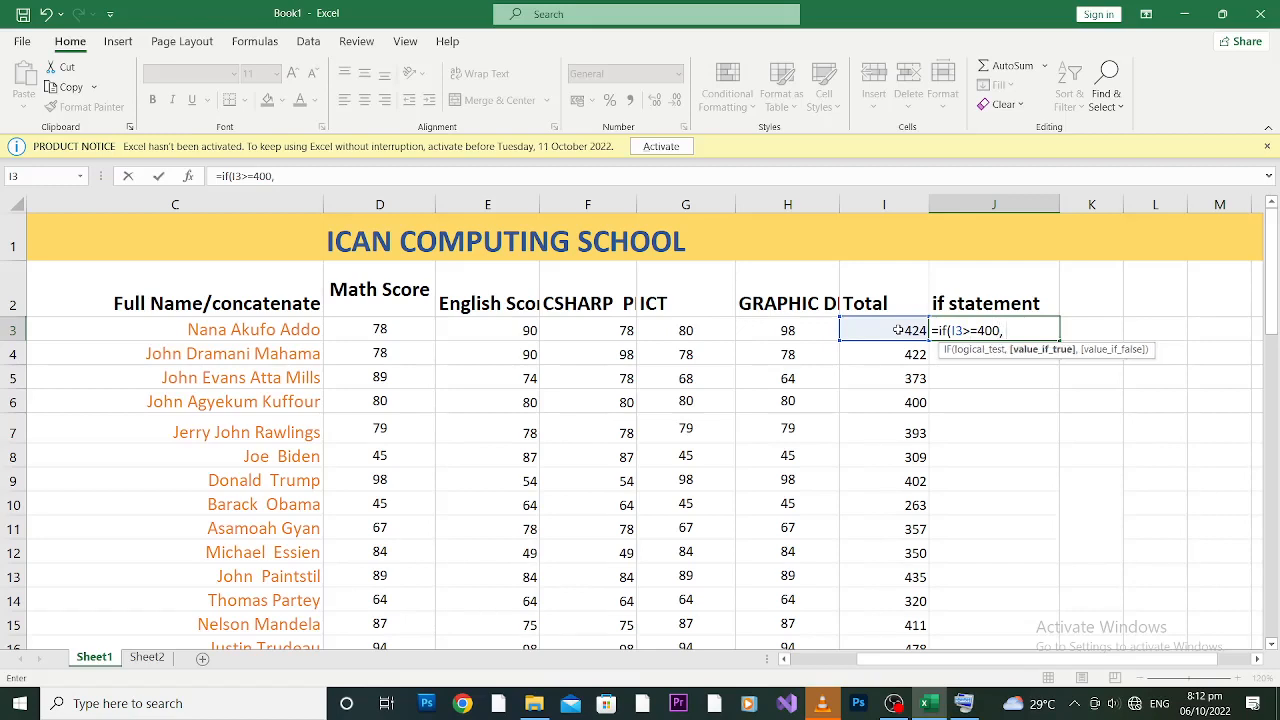
text( "EXCELLENT)
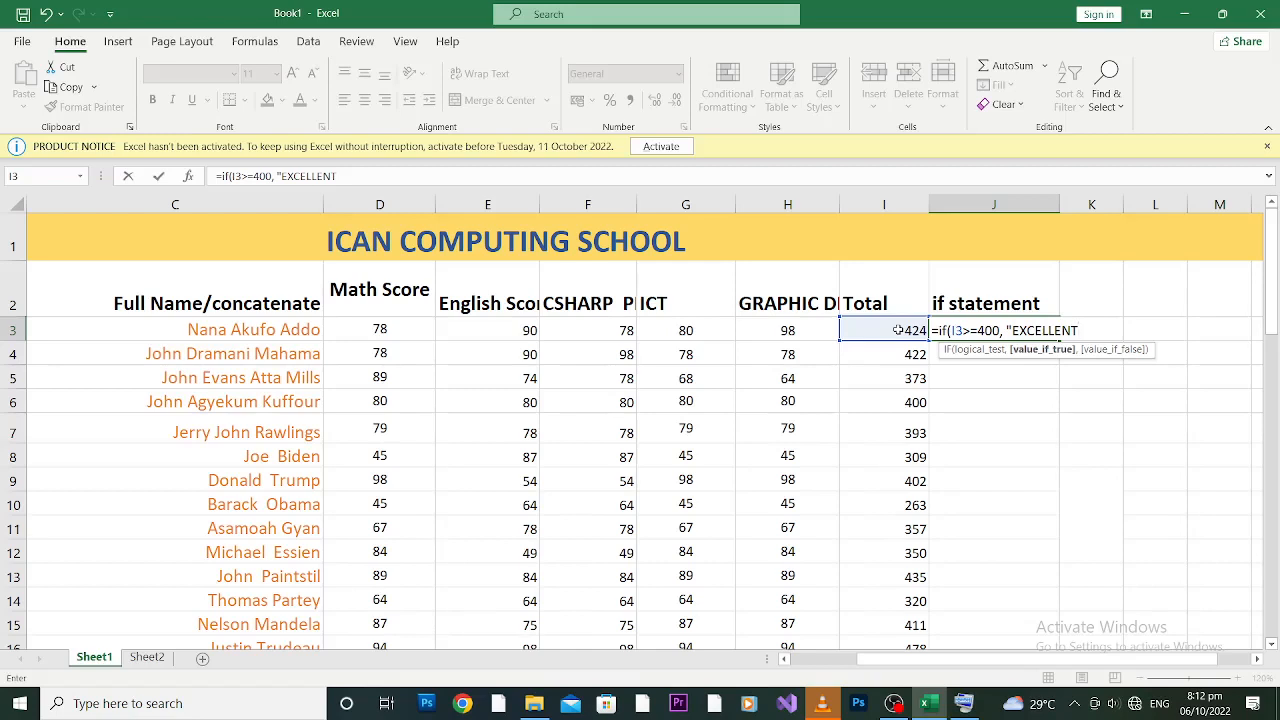
text(",)
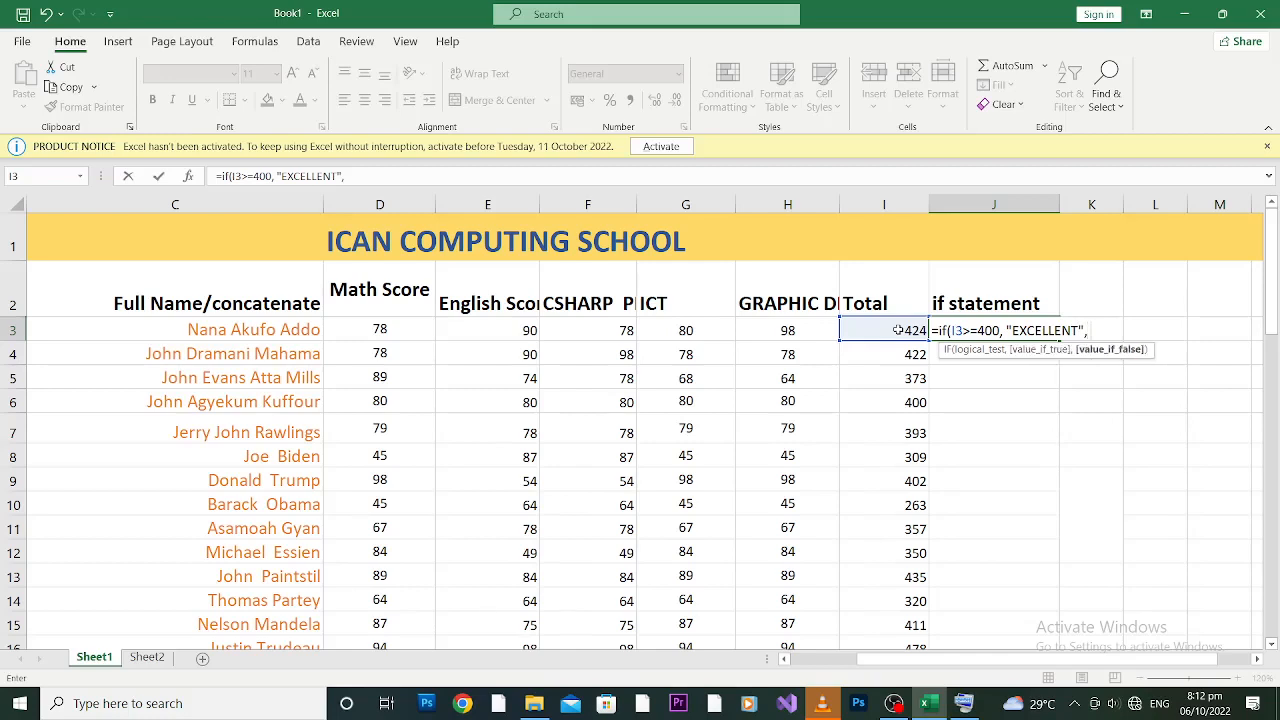
text( ")
text(FAILED"))
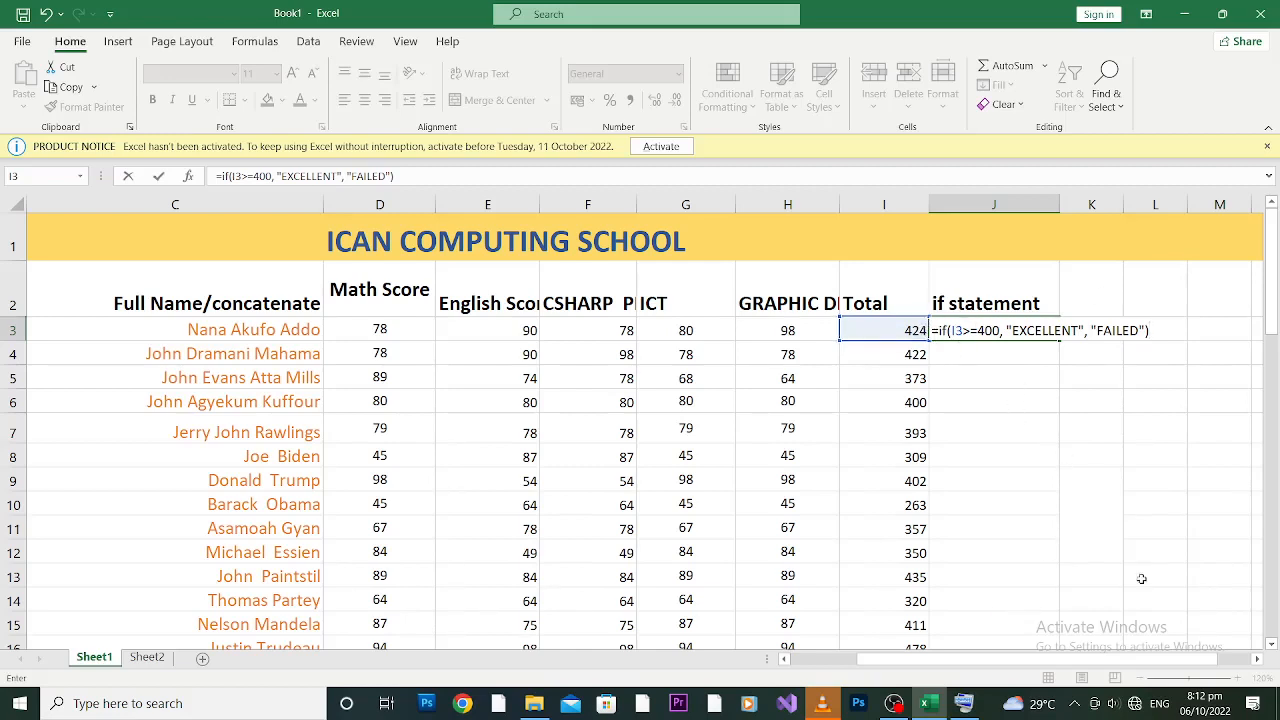
click(1089, 521)
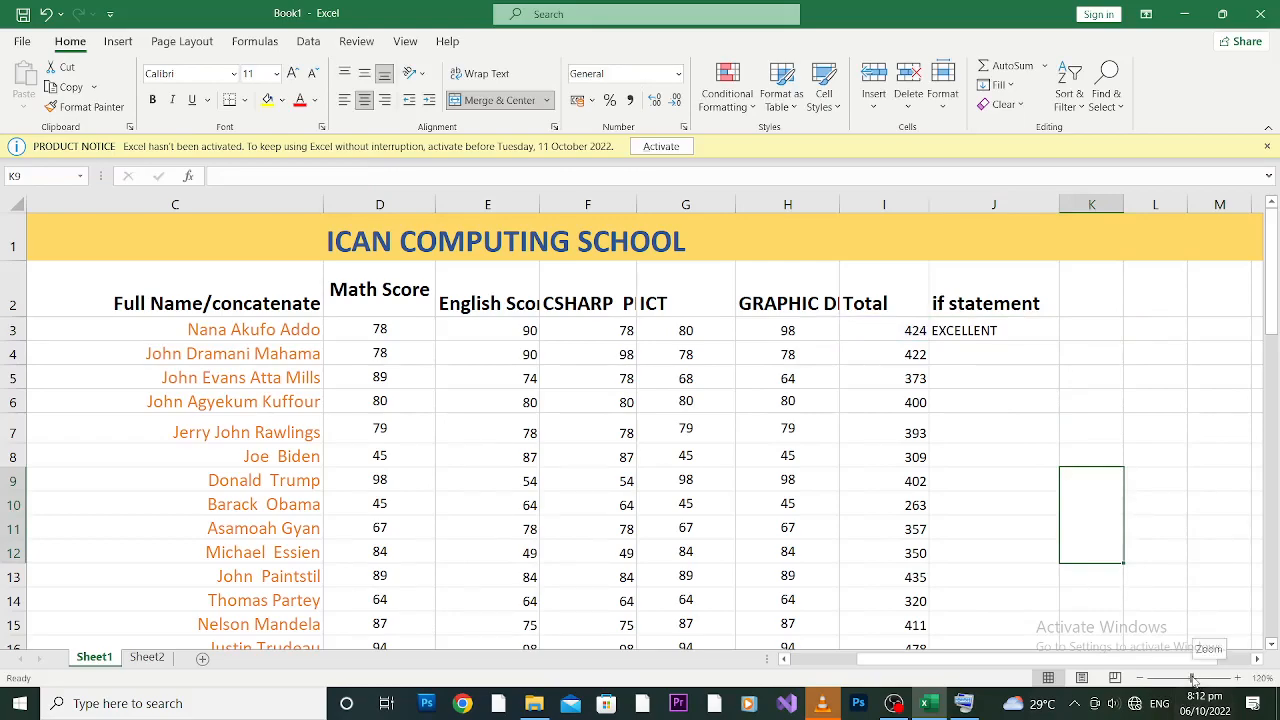
Step: Zoom the sheet to 170% and reselect J3 to inspect its IF formula
drag(1193, 679, 1197, 677)
click(1238, 679)
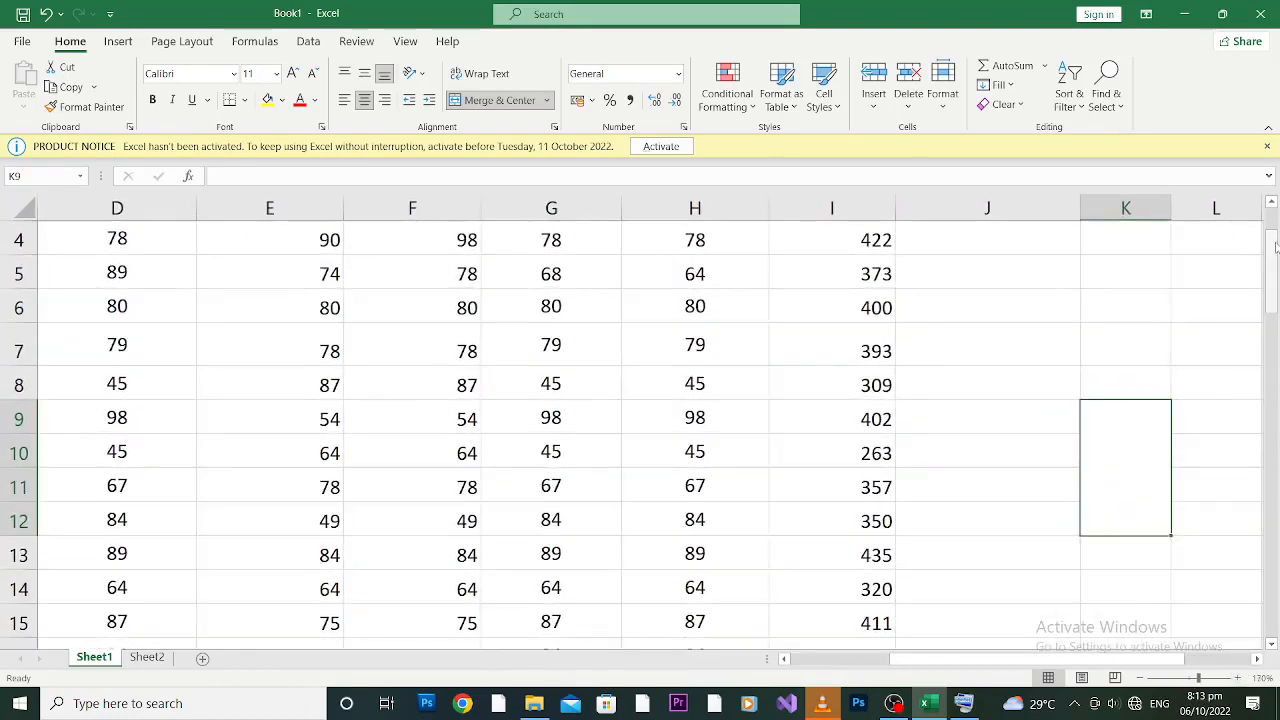
scroll(1156, 655, right, 2)
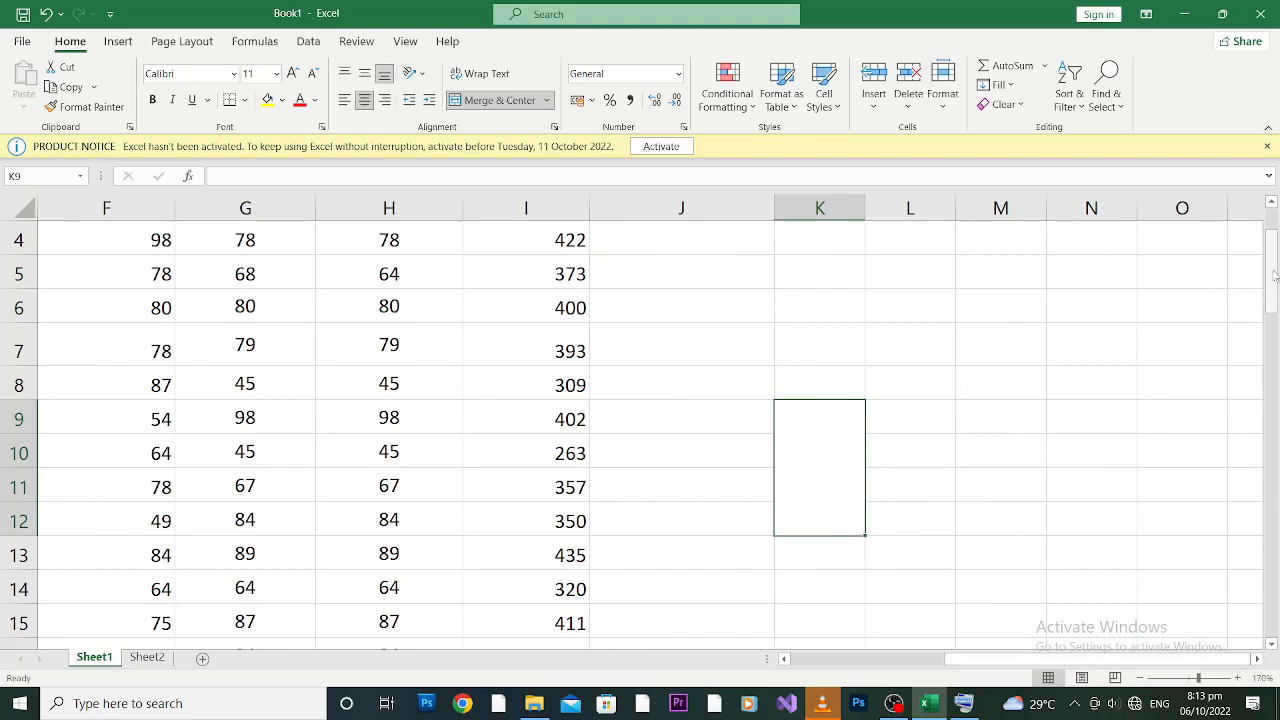
scroll(1276, 272, up, 1)
click(678, 393)
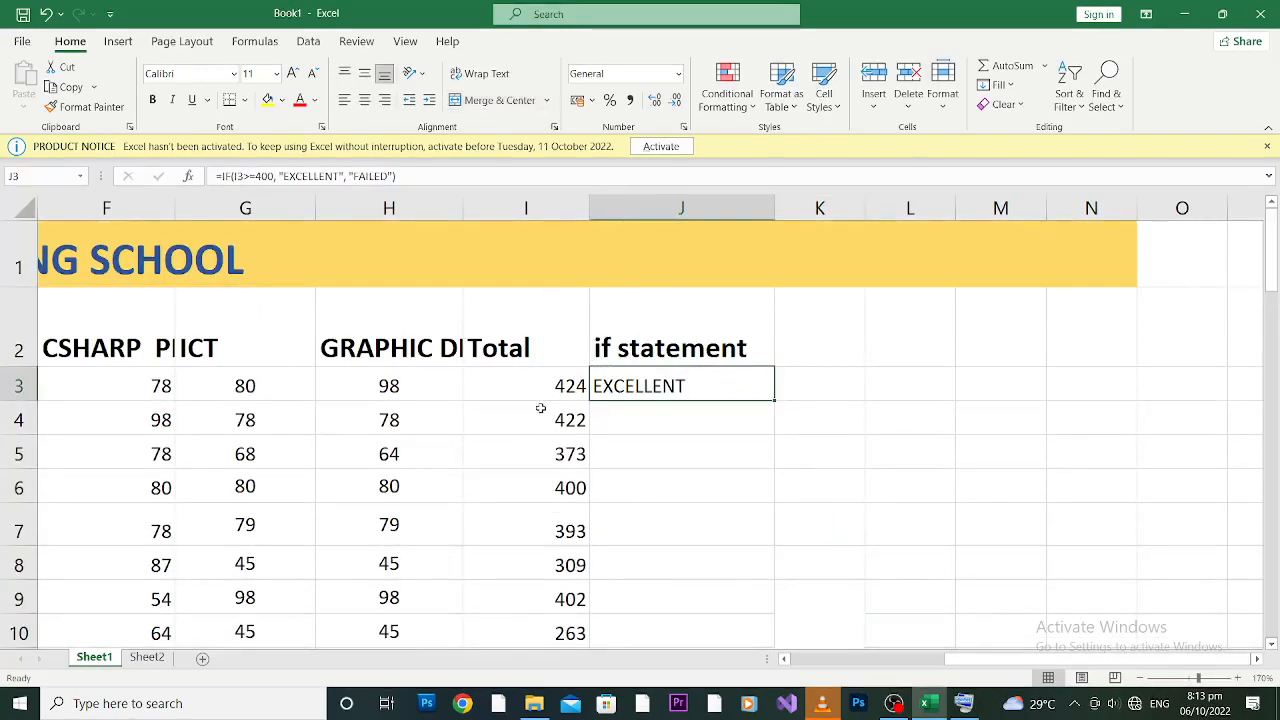
click(240, 176)
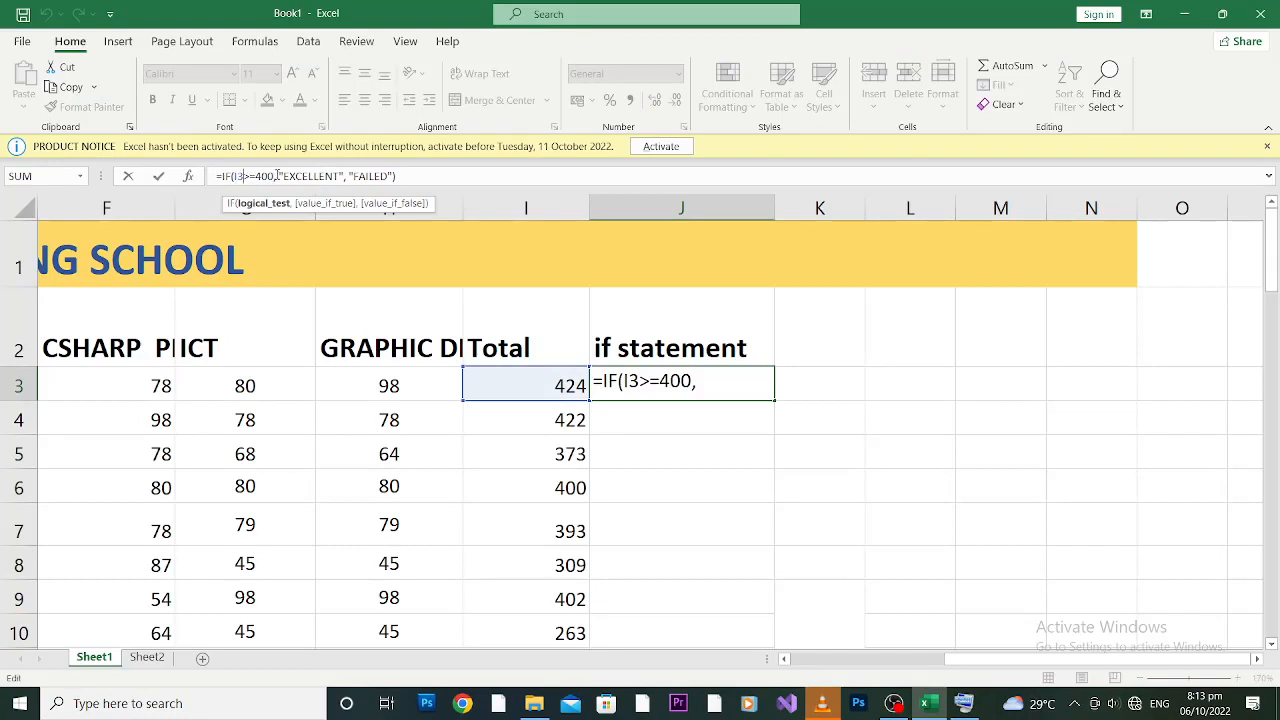
key(BackSpace)
drag(282, 176, 341, 176)
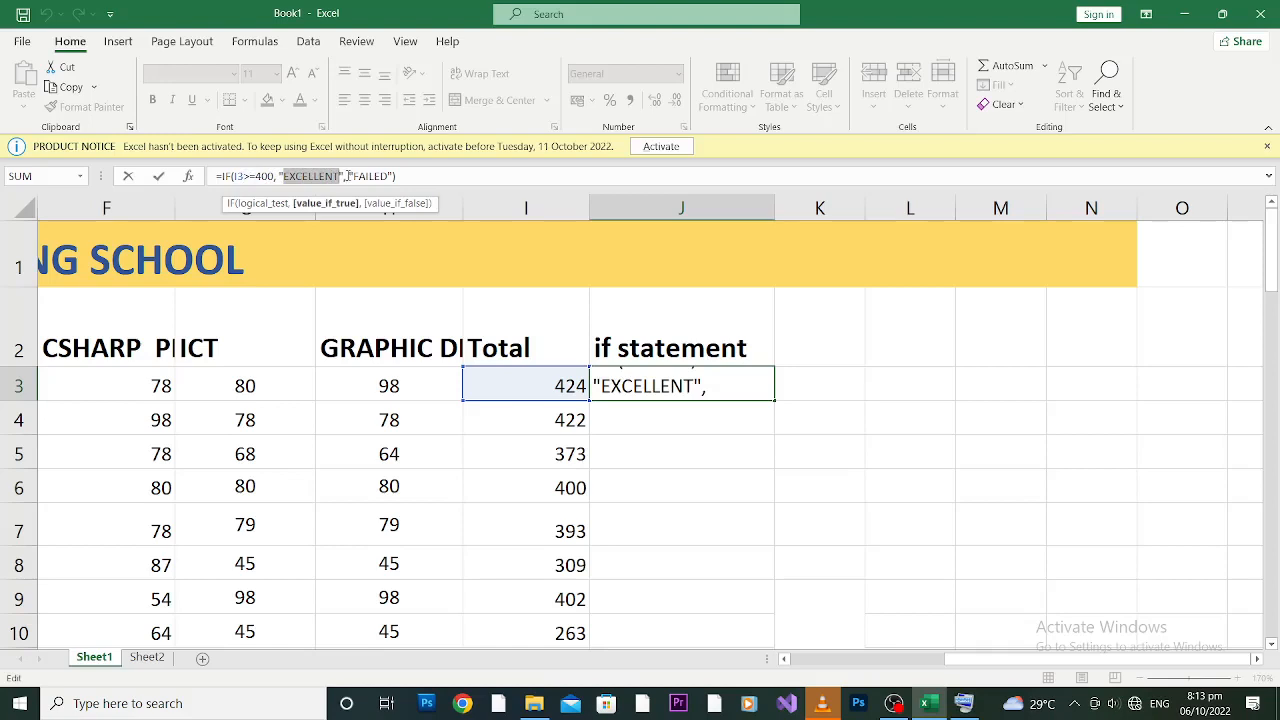
drag(352, 176, 388, 176)
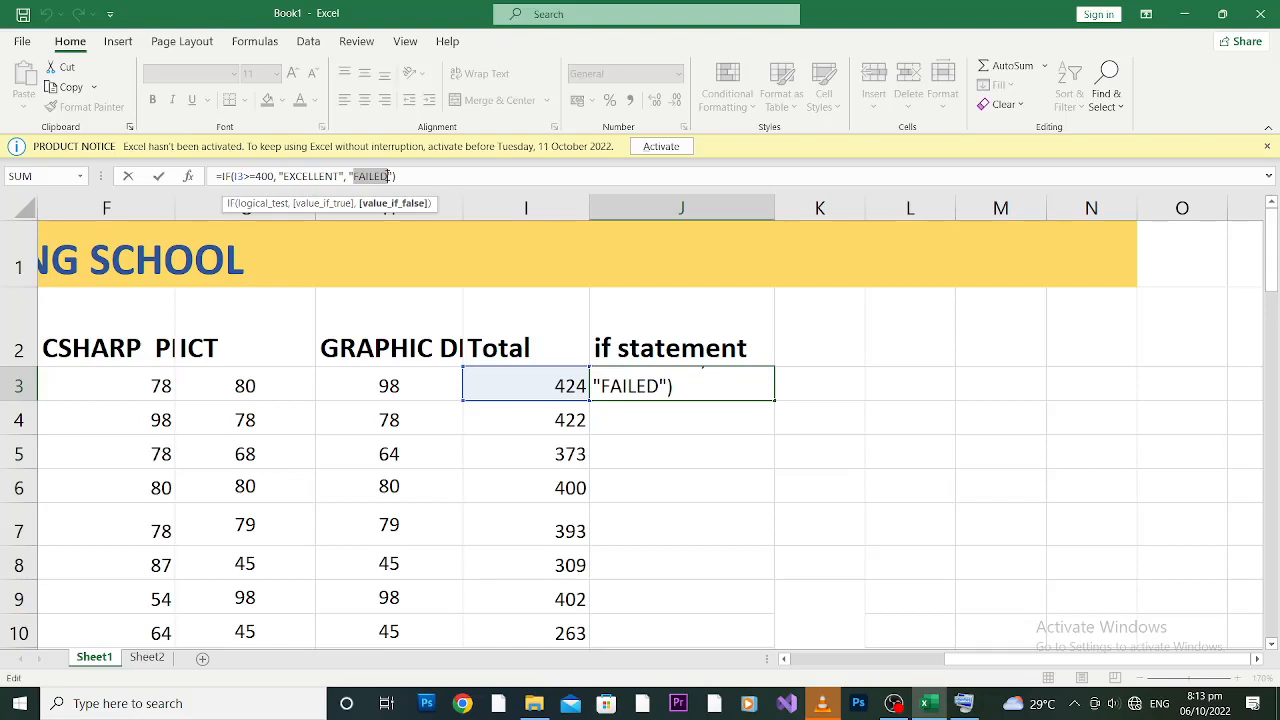
click(414, 178)
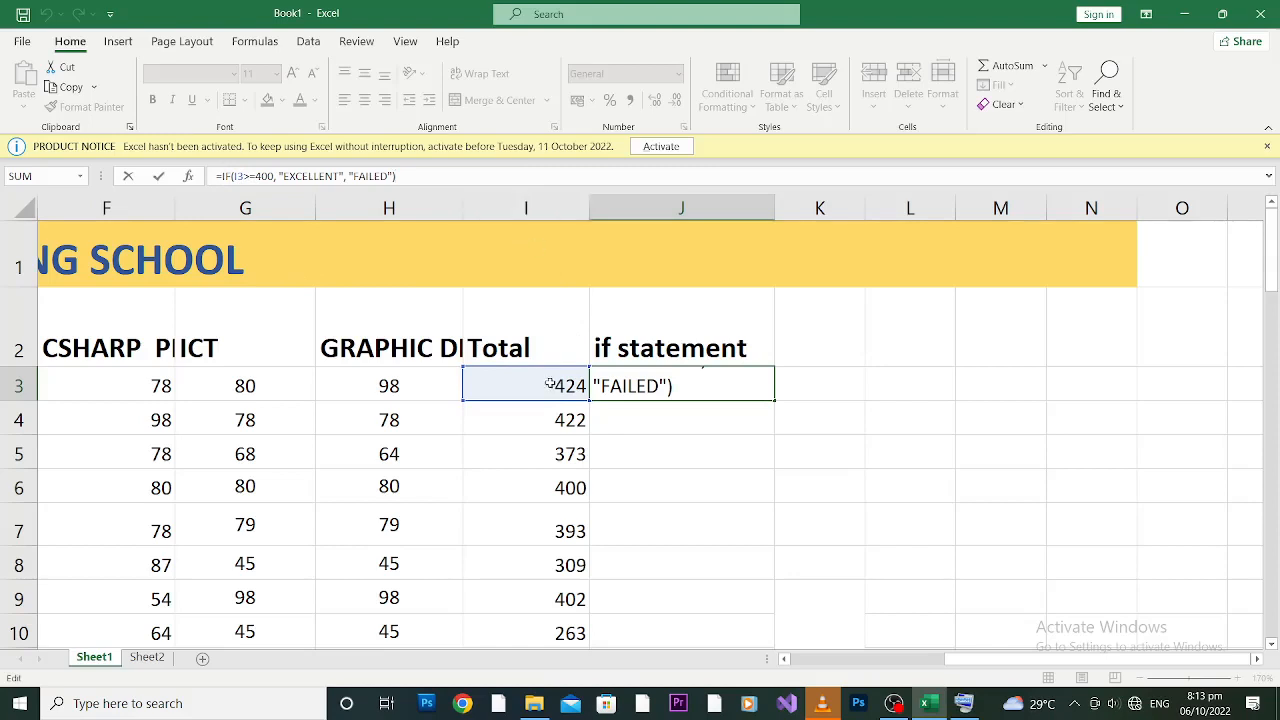
click(276, 176)
key(Return)
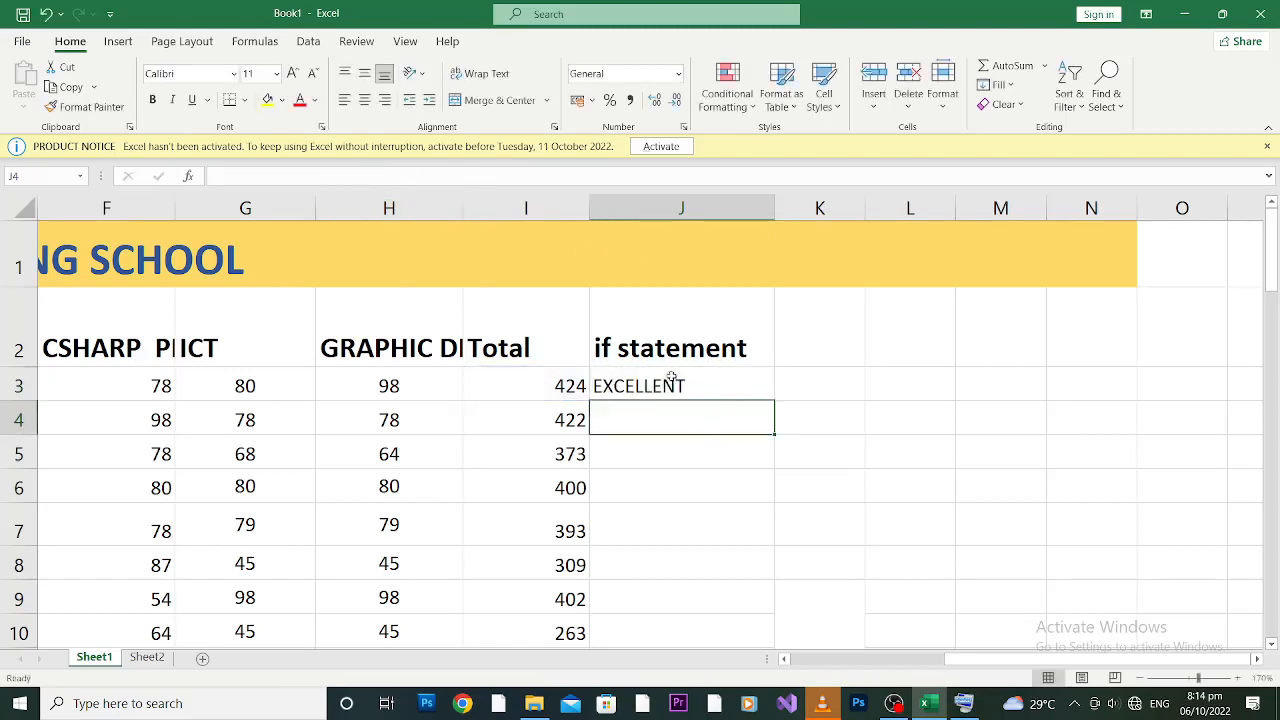
click(648, 386)
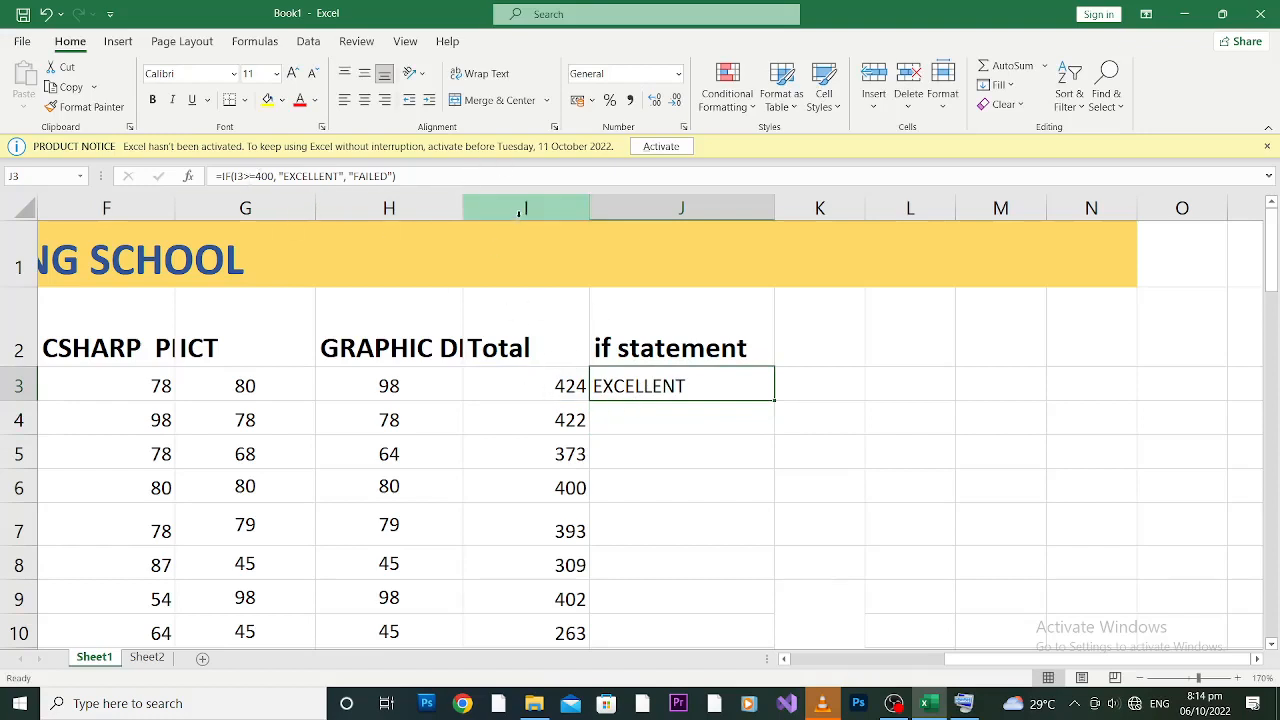
click(553, 386)
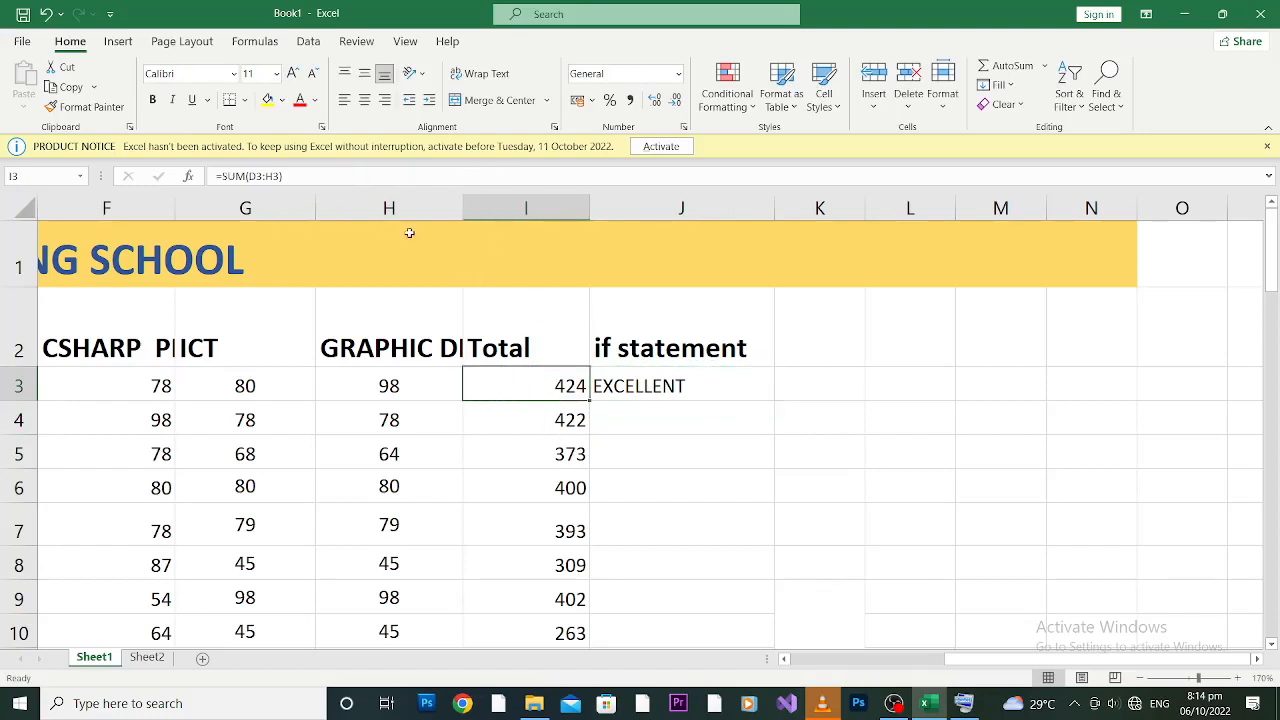
click(630, 385)
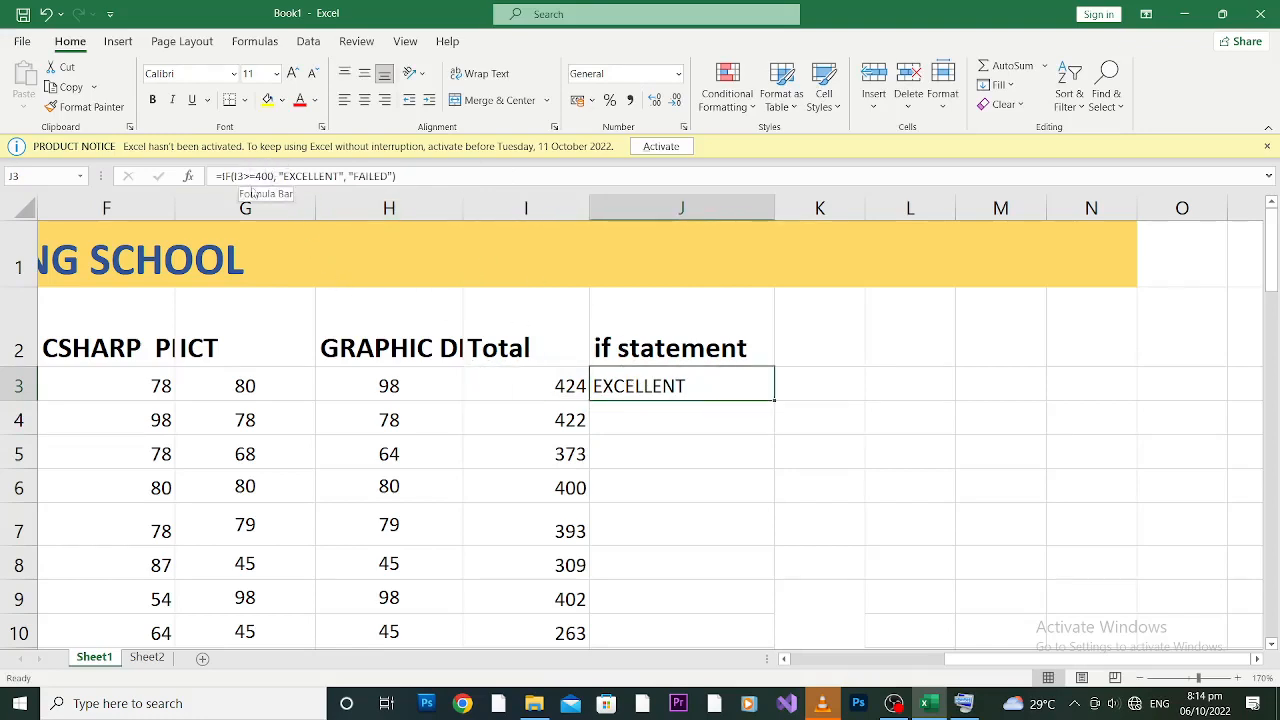
double_click(774, 398)
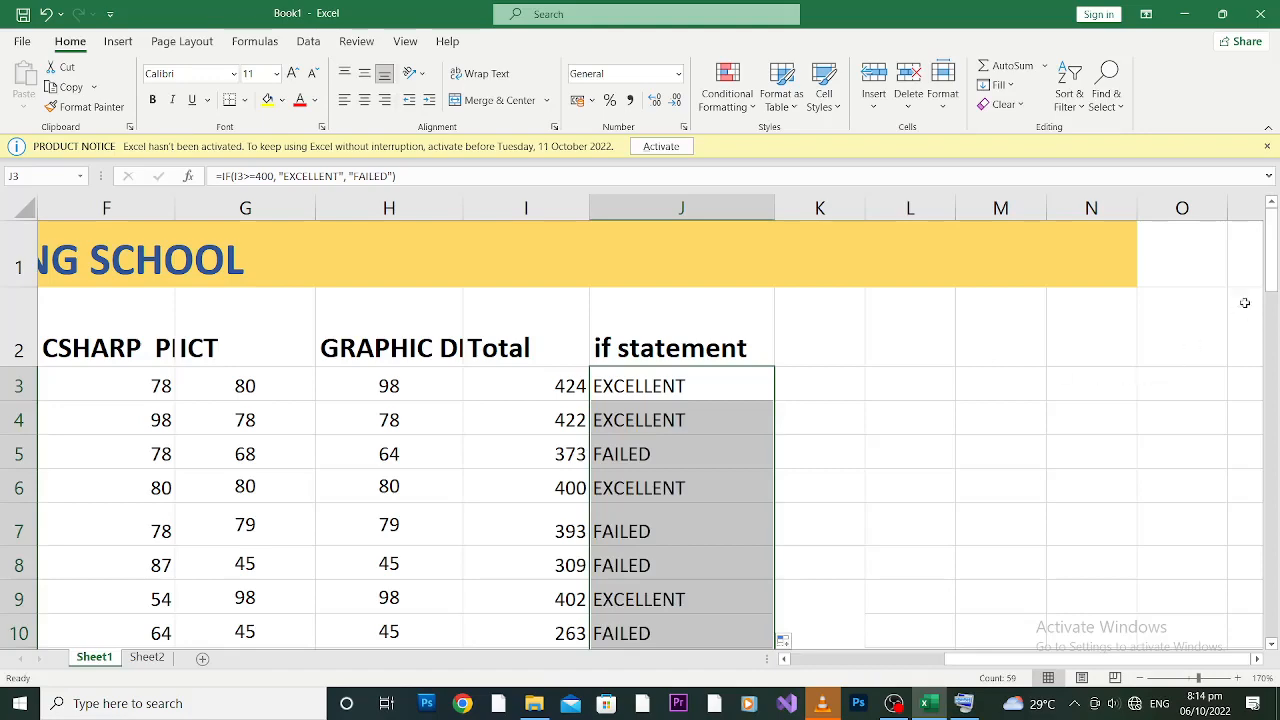
drag(1275, 268, 1272, 394)
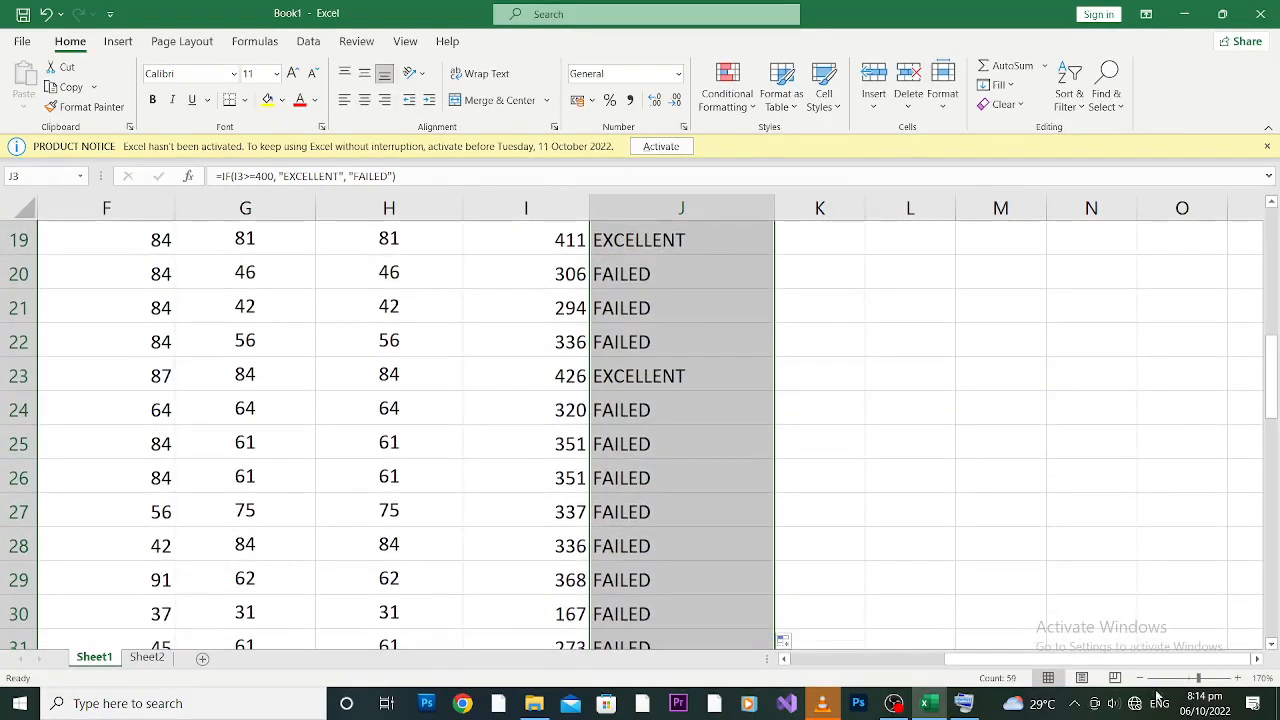
drag(1198, 679, 1182, 680)
drag(1268, 465, 1268, 385)
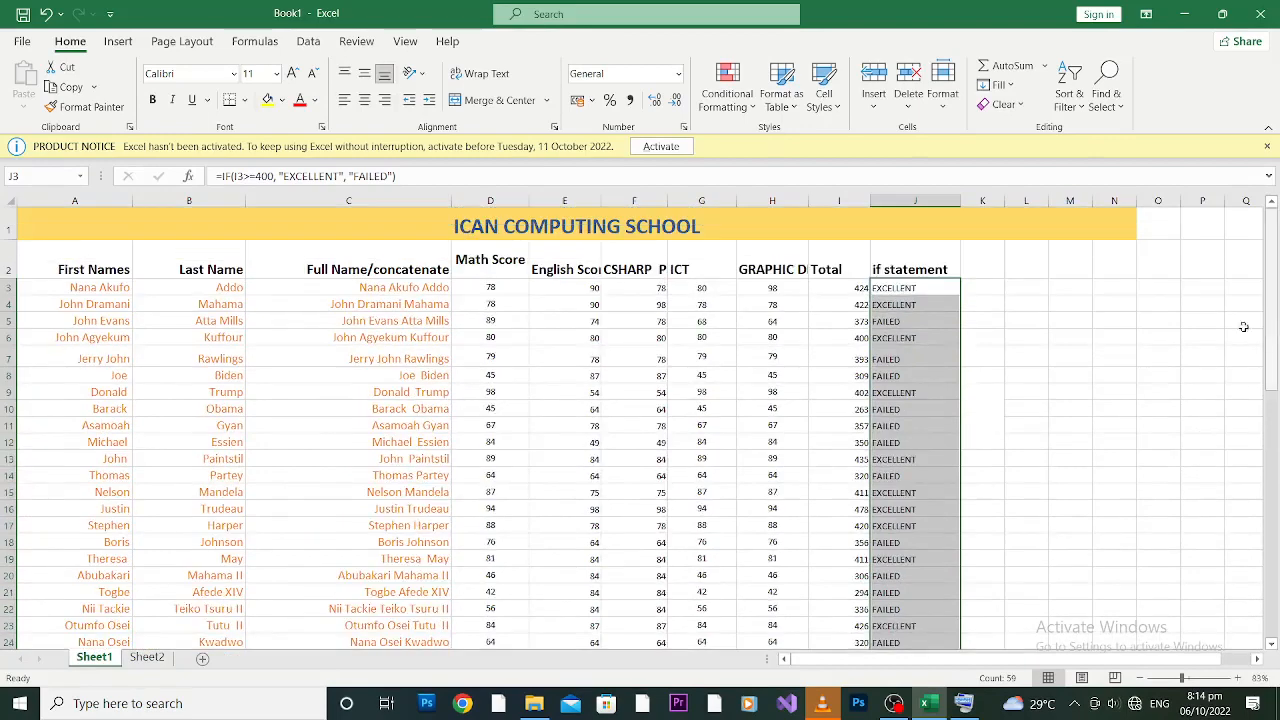
click(942, 294)
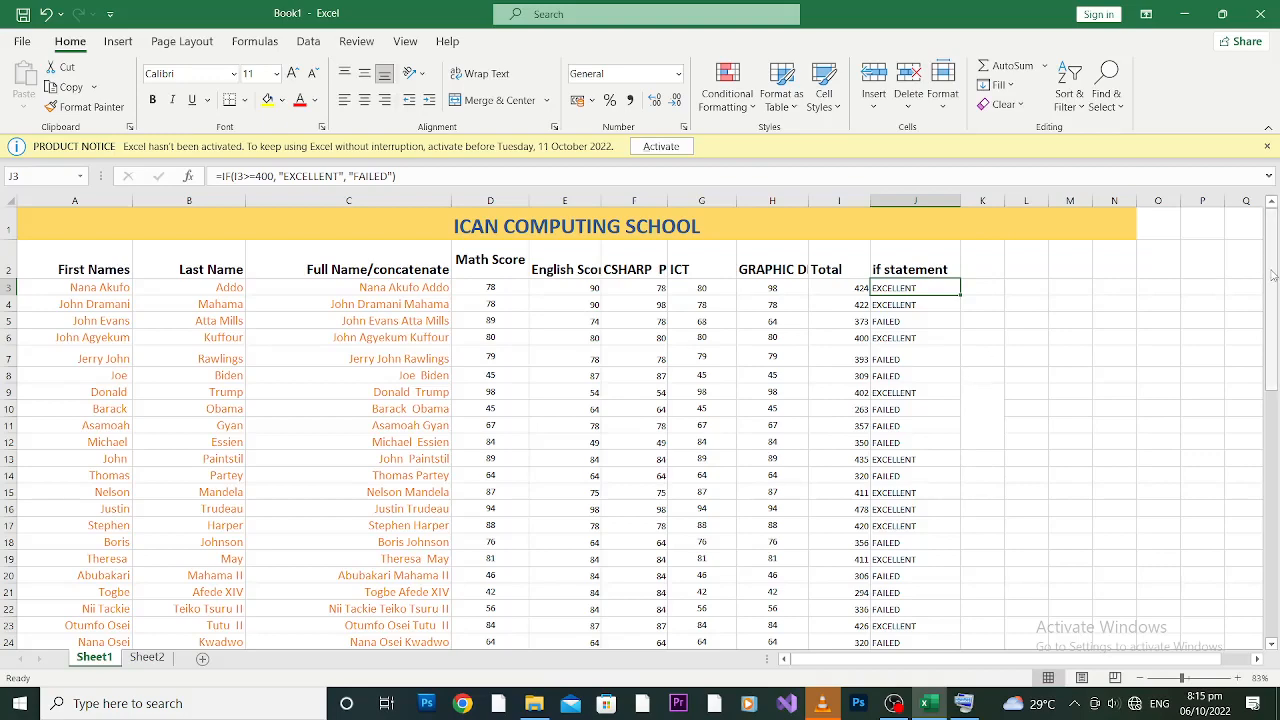
drag(1273, 275, 1277, 437)
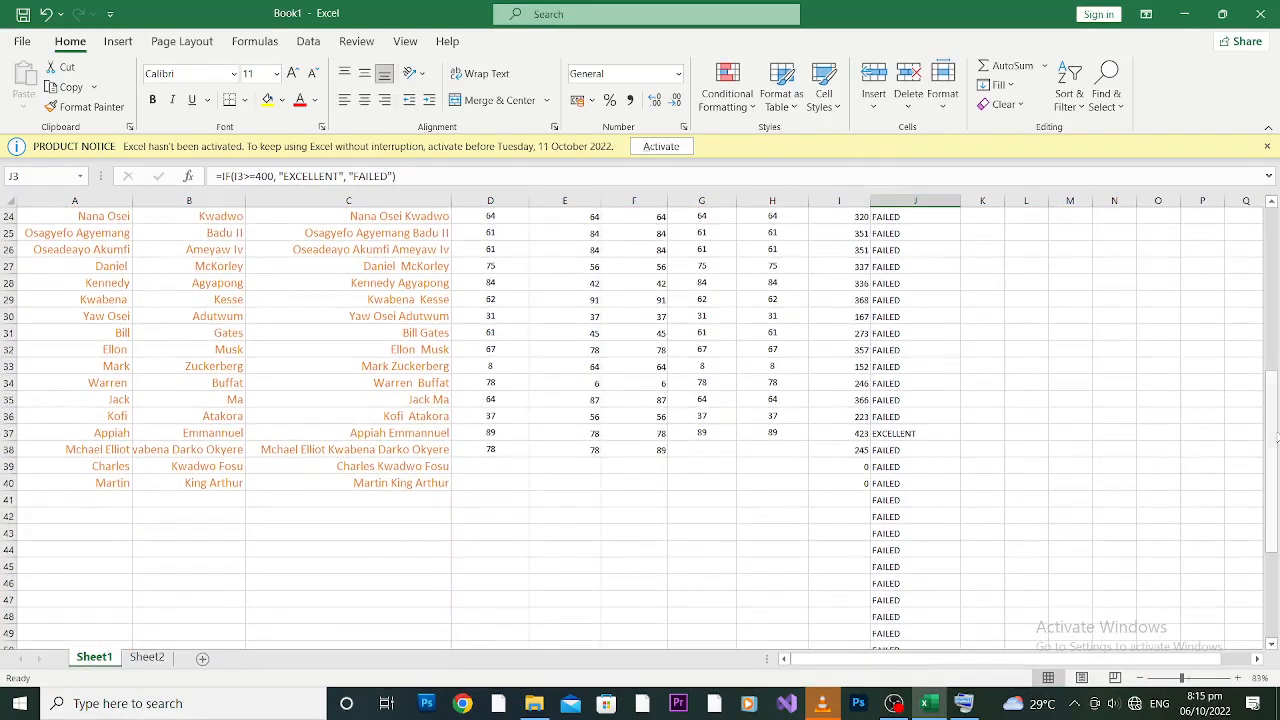
click(1273, 439)
click(1273, 297)
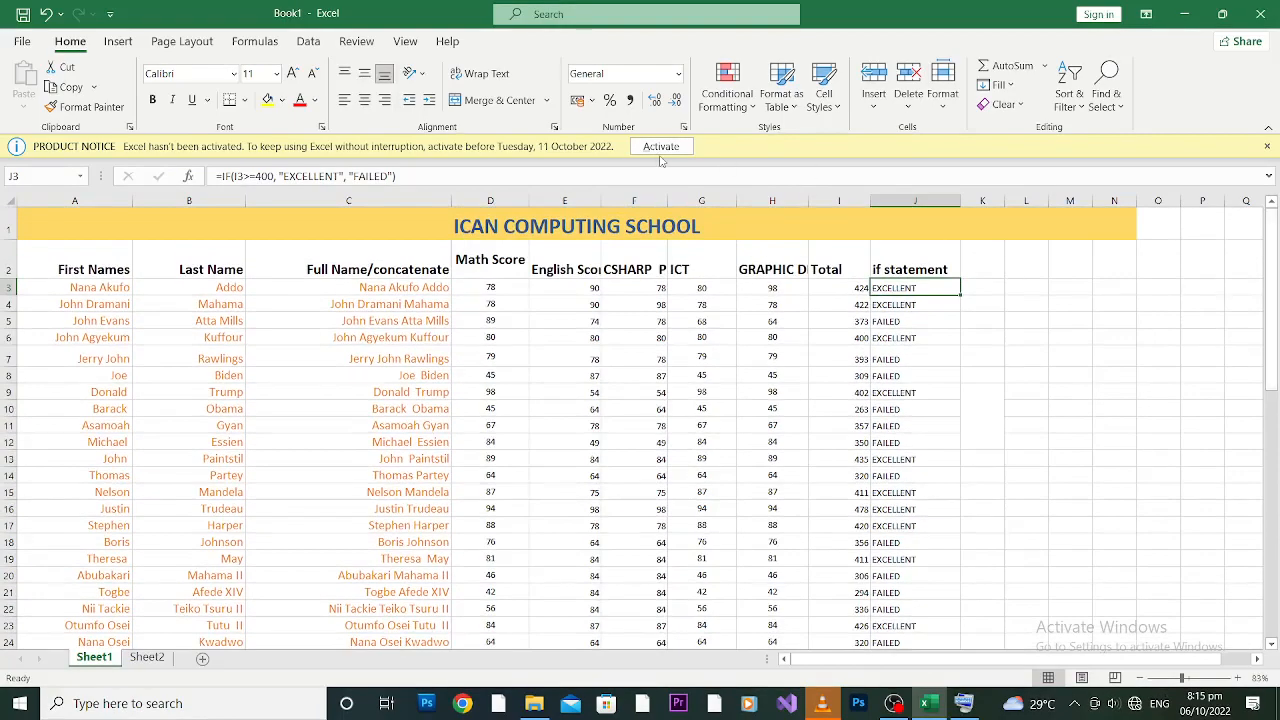
click(981, 266)
drag(1007, 197, 1013, 197)
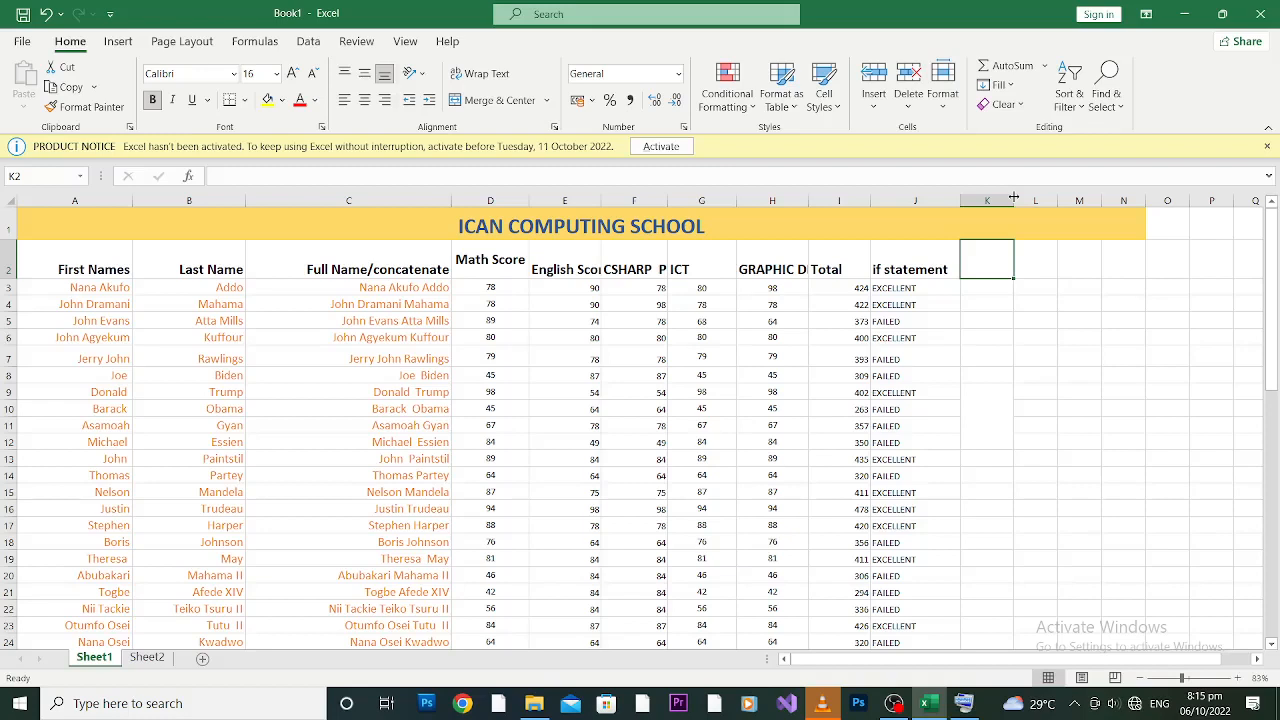
Step: Add the heading IF STATEMENT2 in K2 and widen column K to fit it
text(IF STATEMENT)
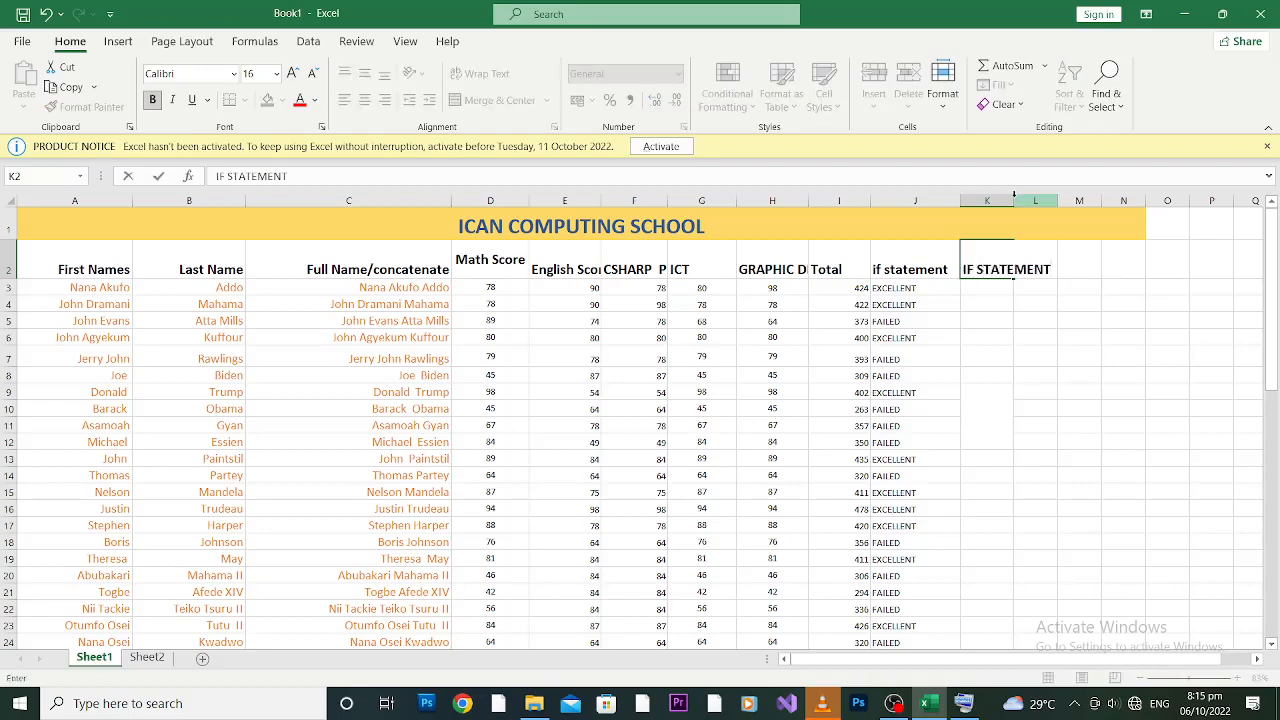
text(2)
click(1035, 337)
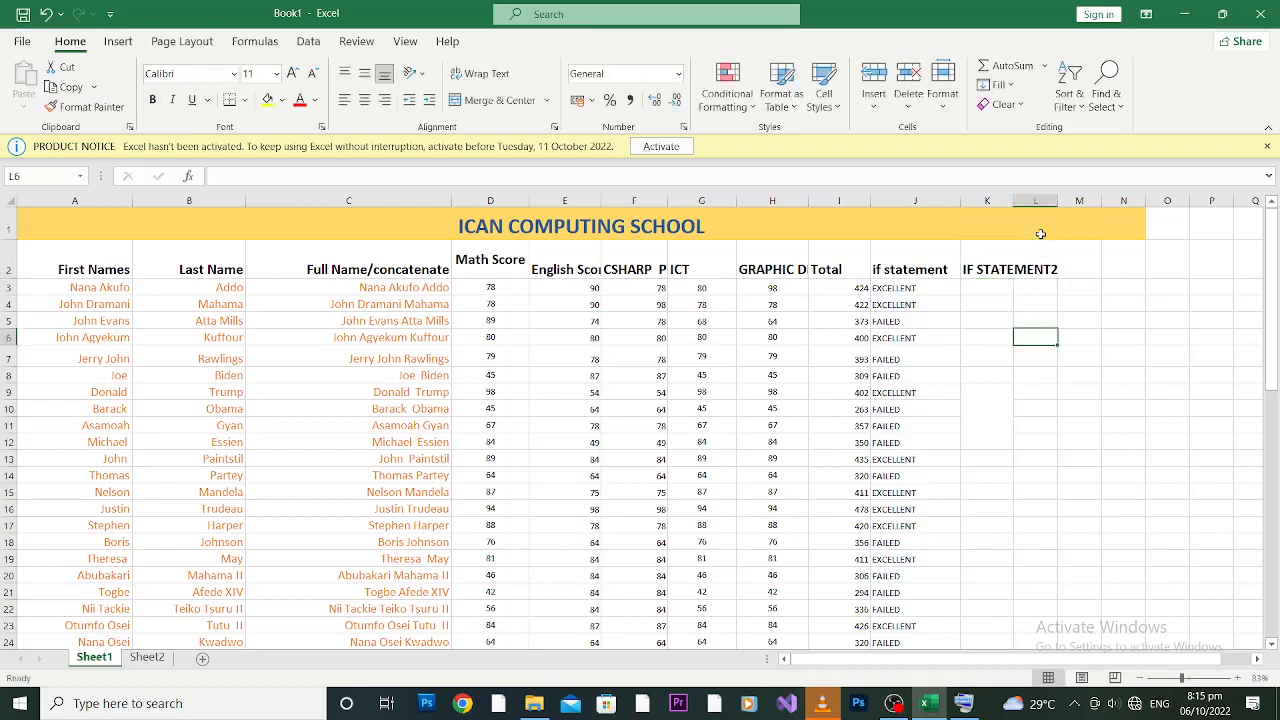
drag(1013, 198, 1078, 200)
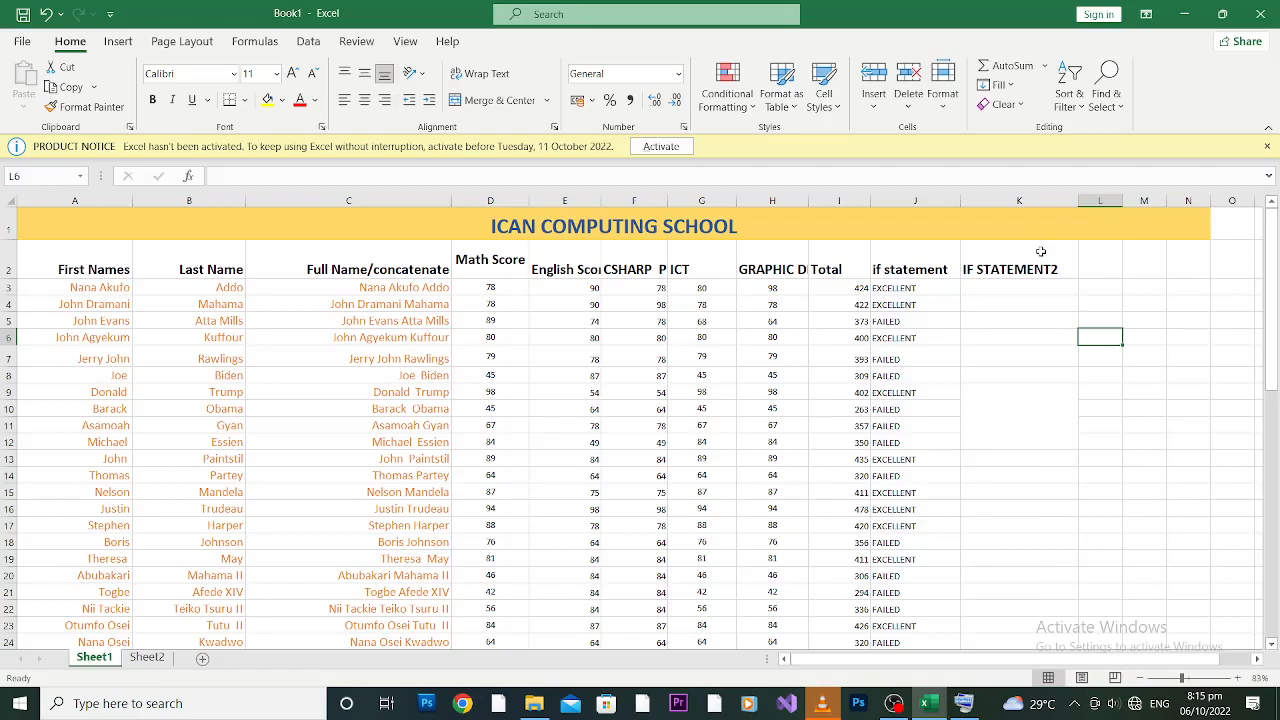
Step: Check the Total formula in I3, then select K3 for the new formula
click(1005, 286)
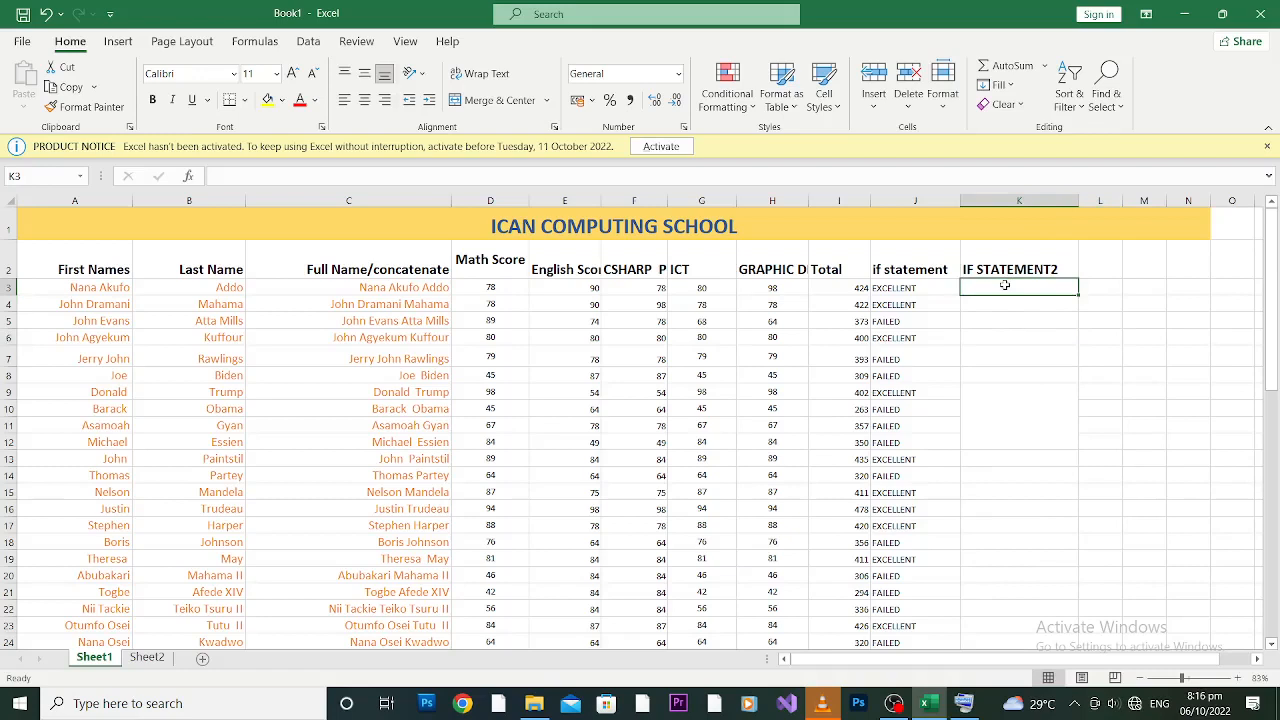
click(836, 287)
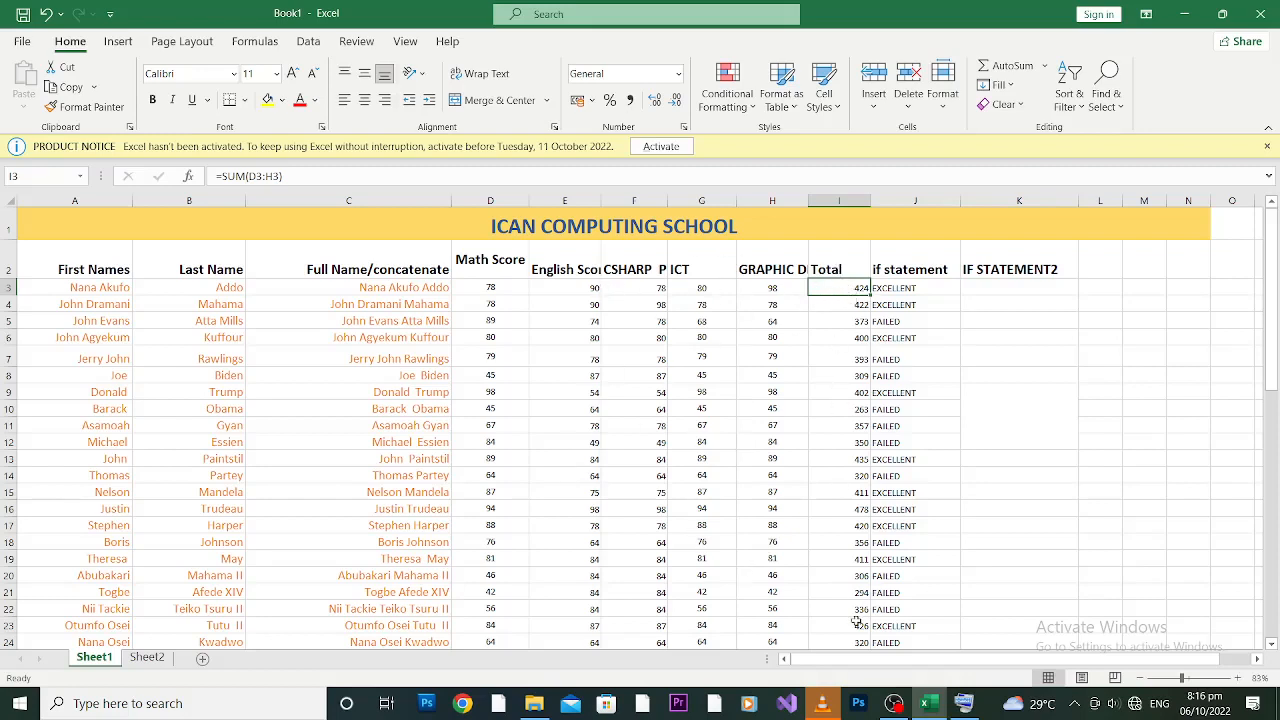
click(991, 291)
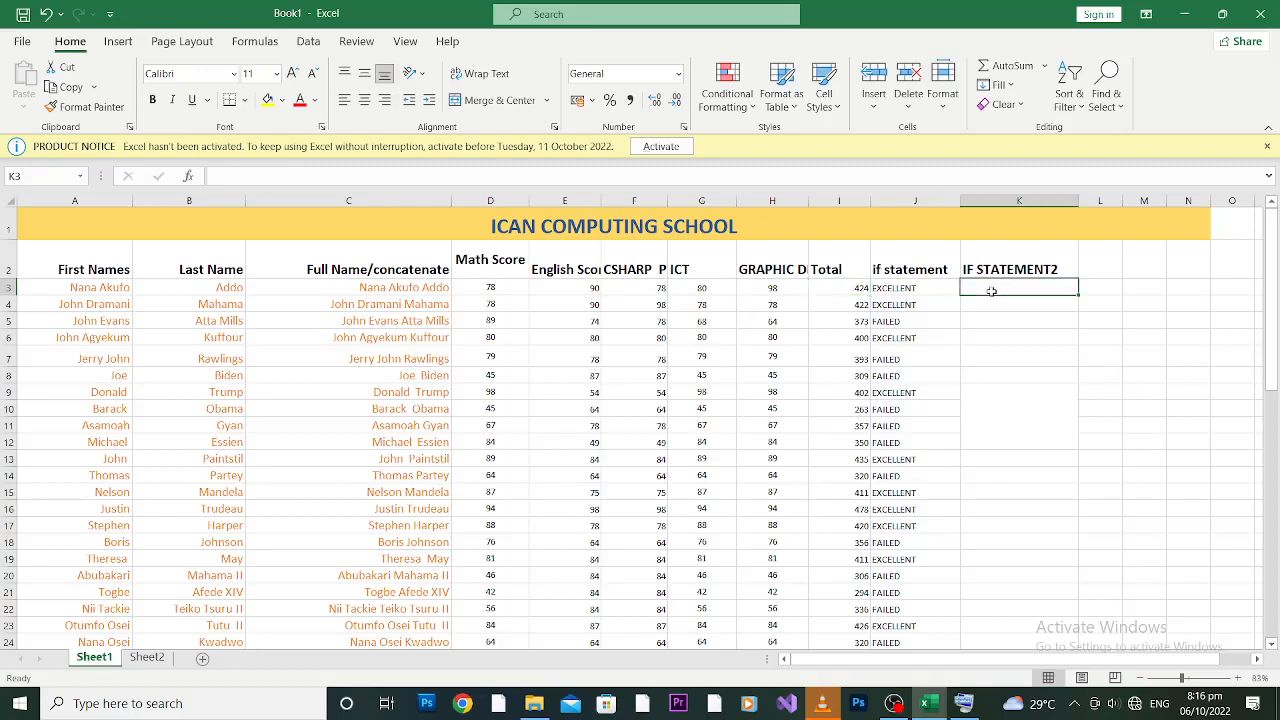
Step: Begin an IF formula in K3, then discard it after a mistaken range reference
text(=)
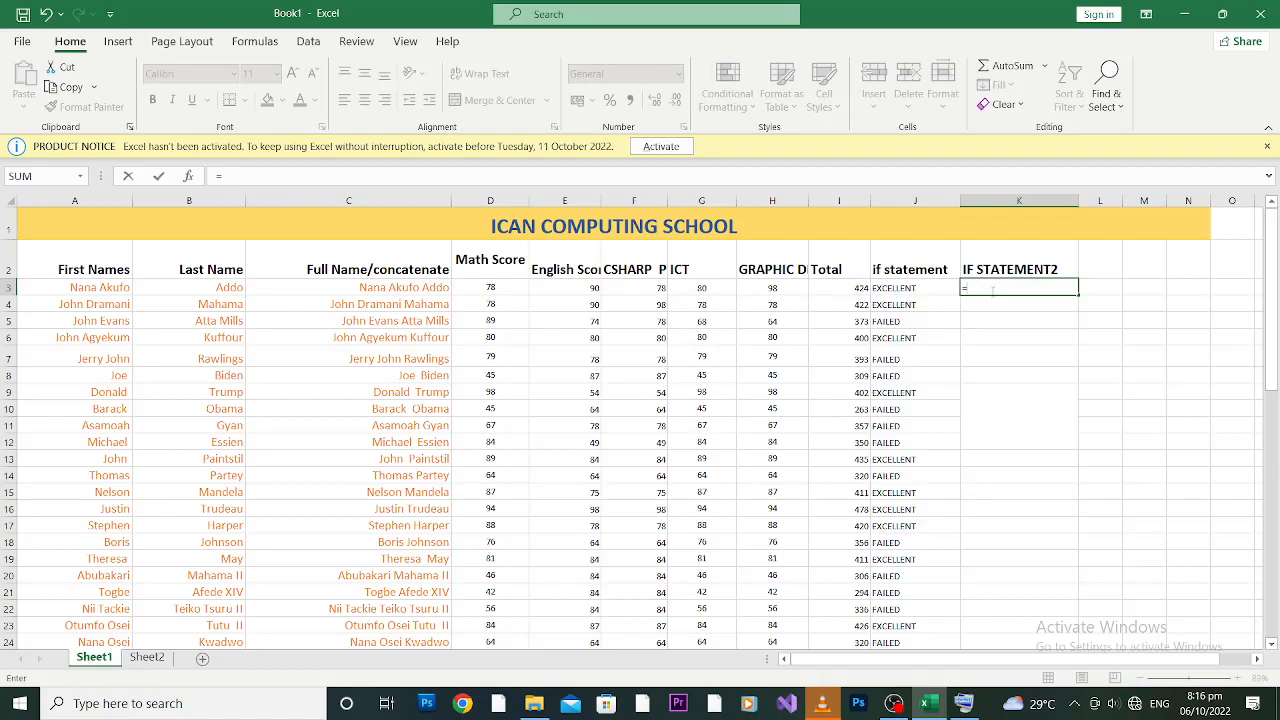
text(IF)
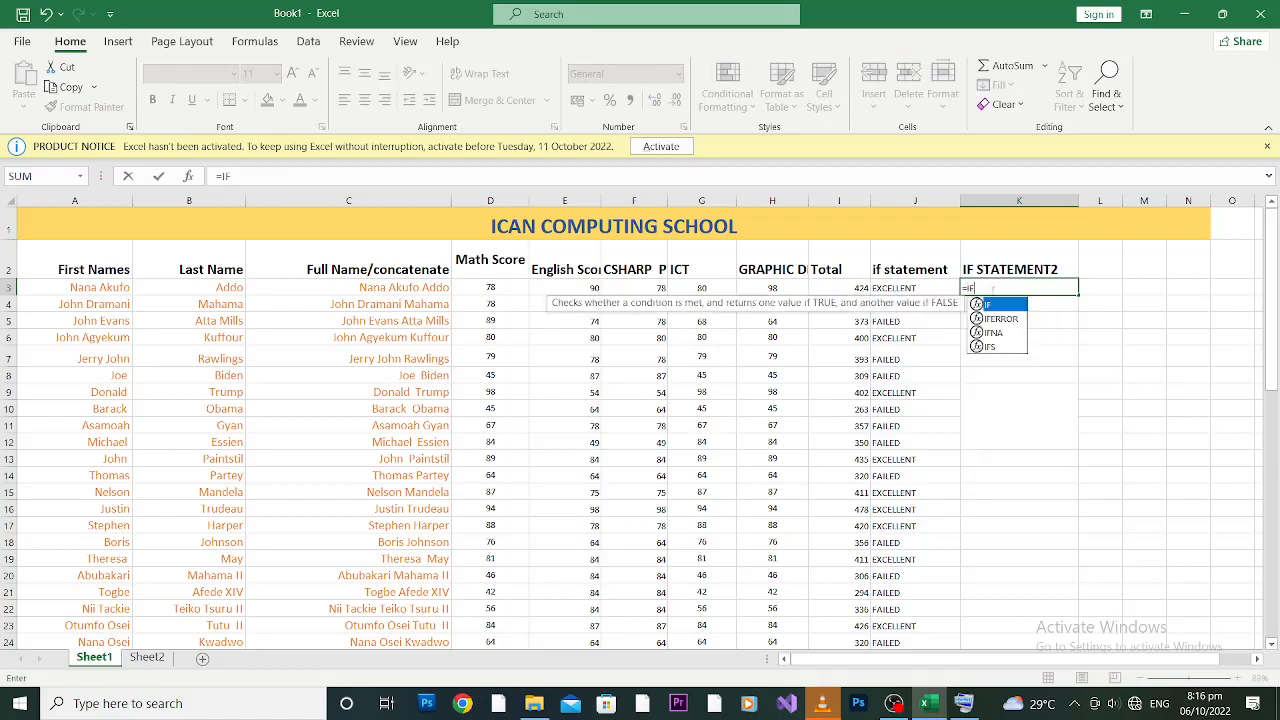
text(()
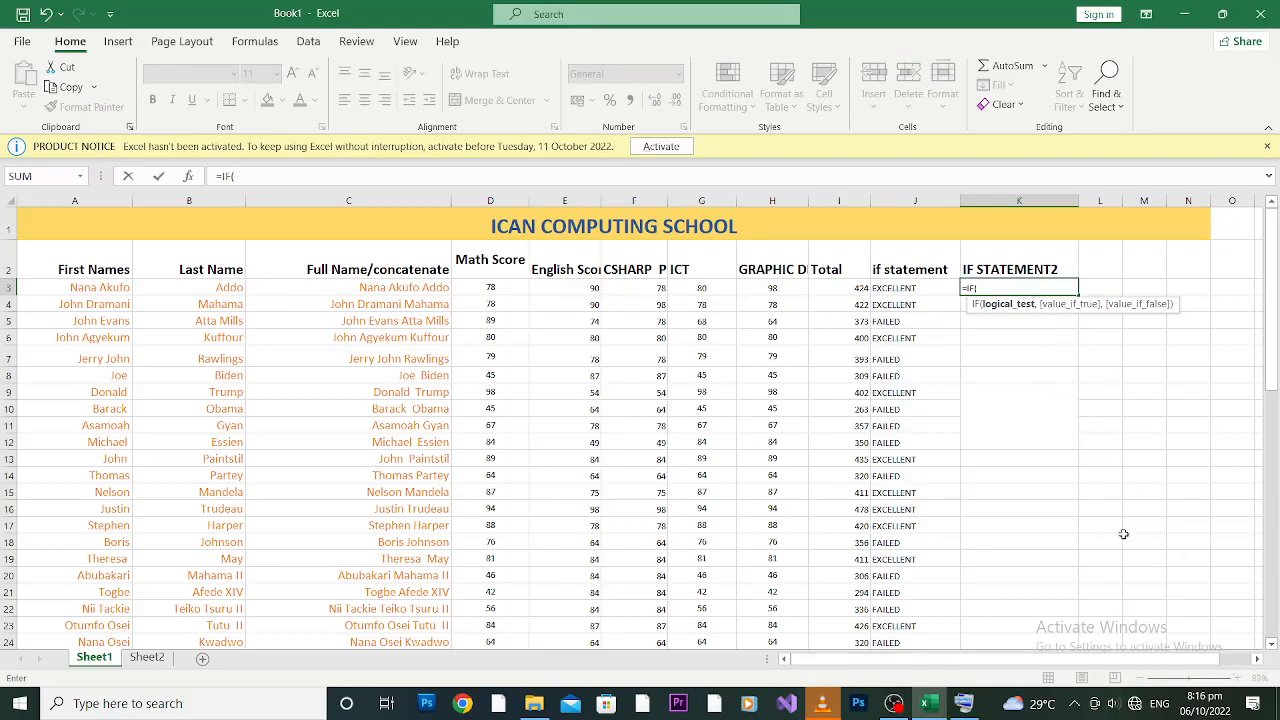
drag(1092, 478, 1168, 610)
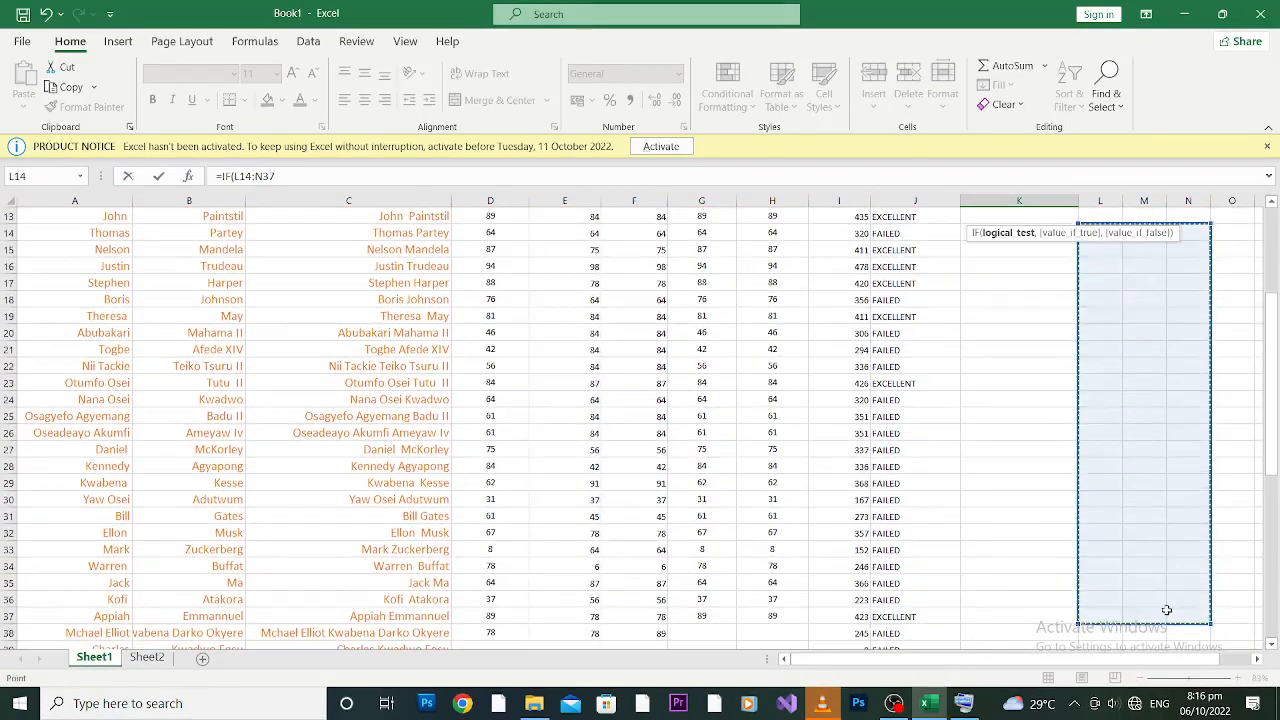
click(1170, 612)
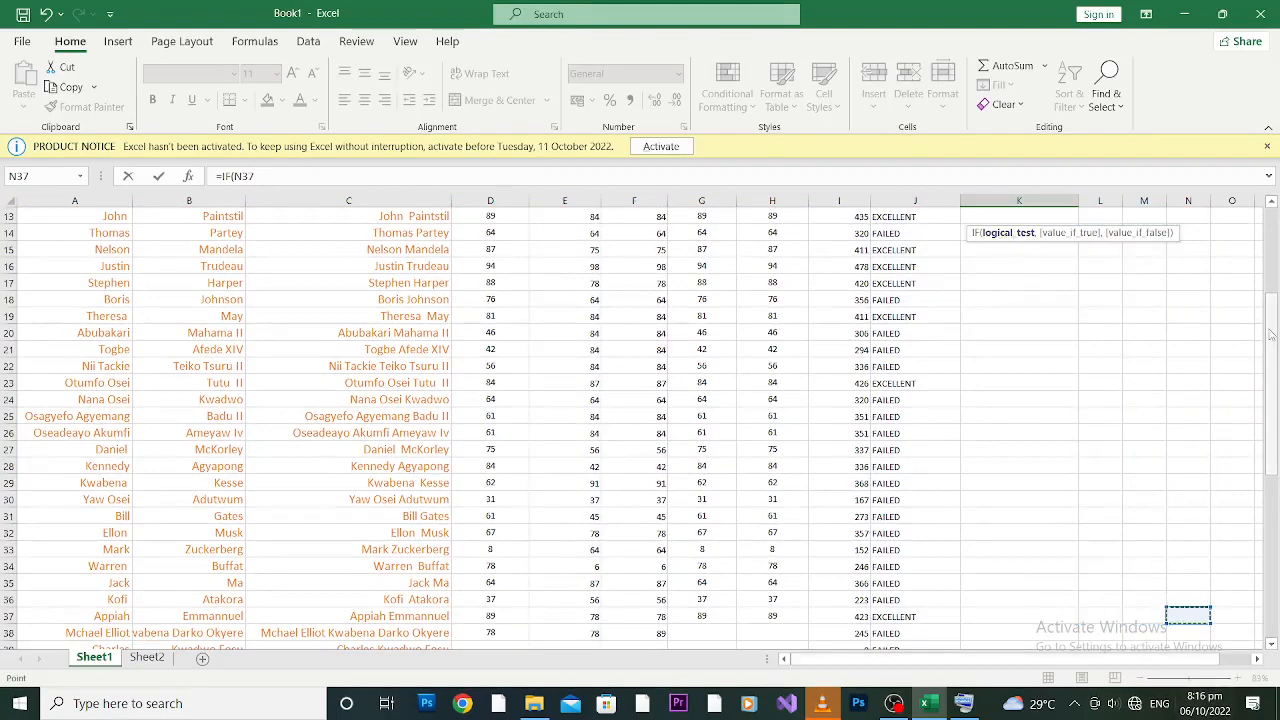
drag(1272, 335, 1275, 218)
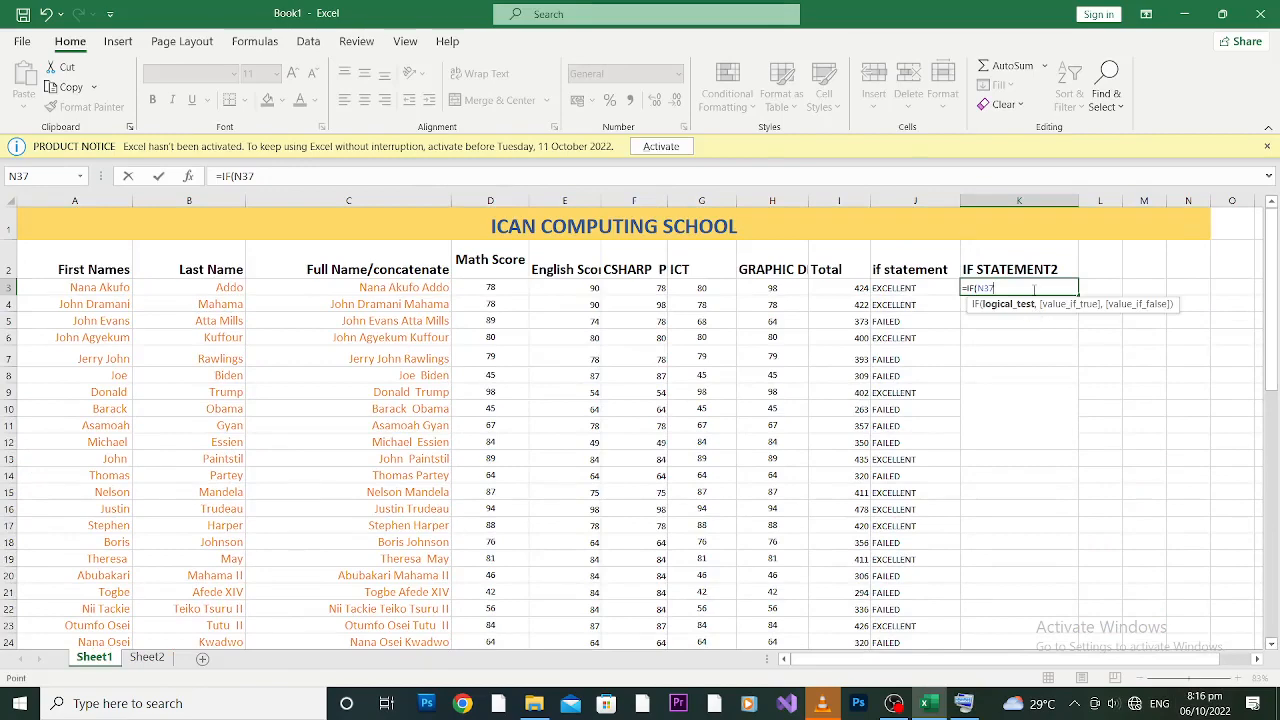
key(BackSpace)
key(BackSpace)
key(BackSpace)
key(BackSpace)
key(BackSpace)
key(BackSpace)
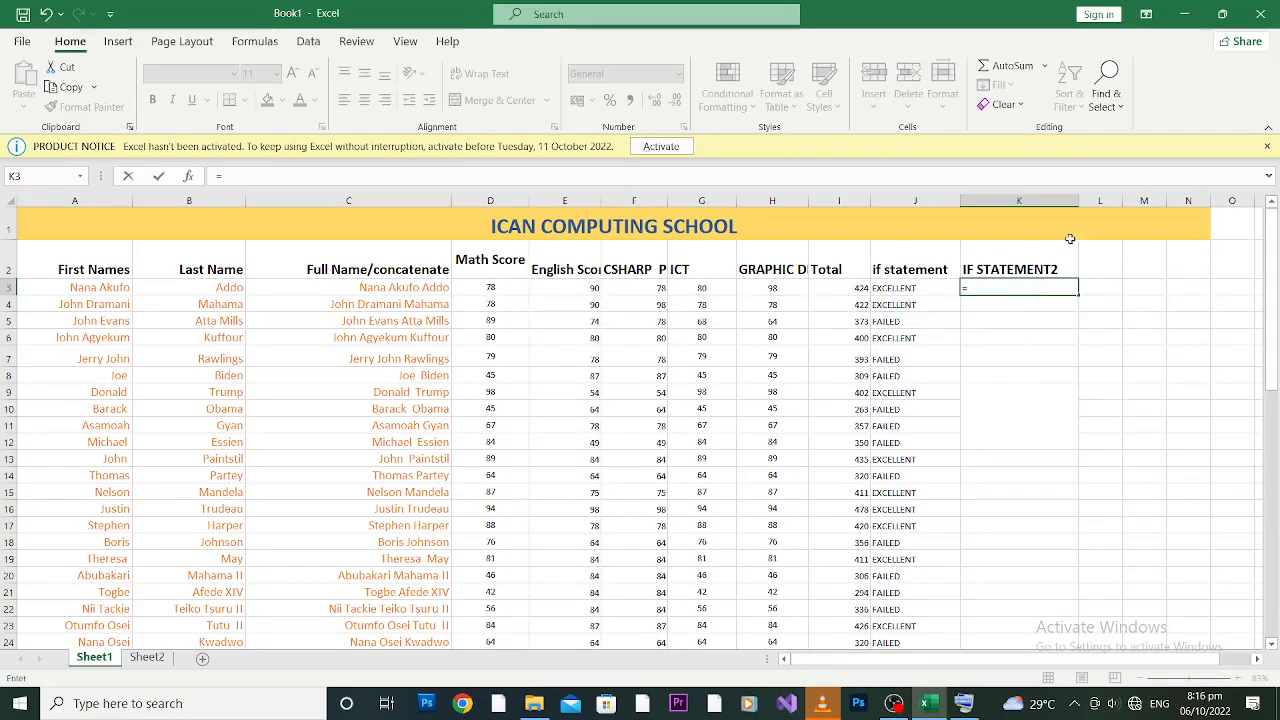
key(BackSpace)
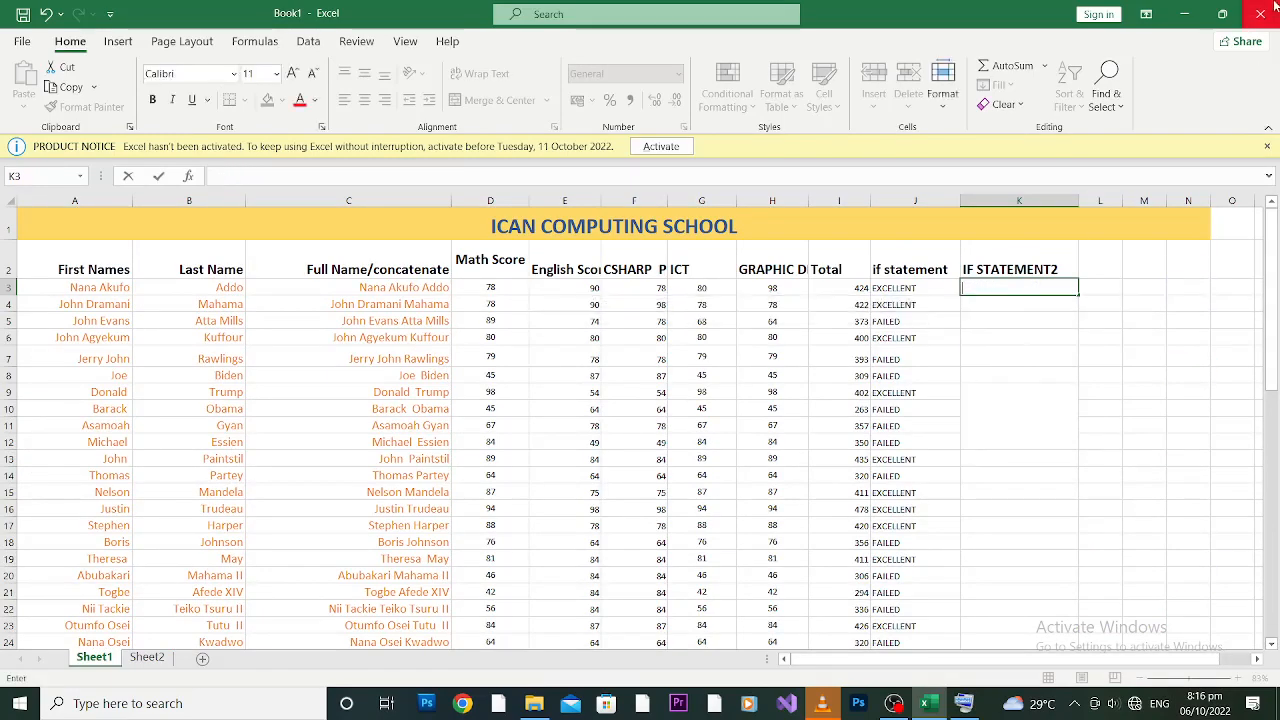
click(1196, 388)
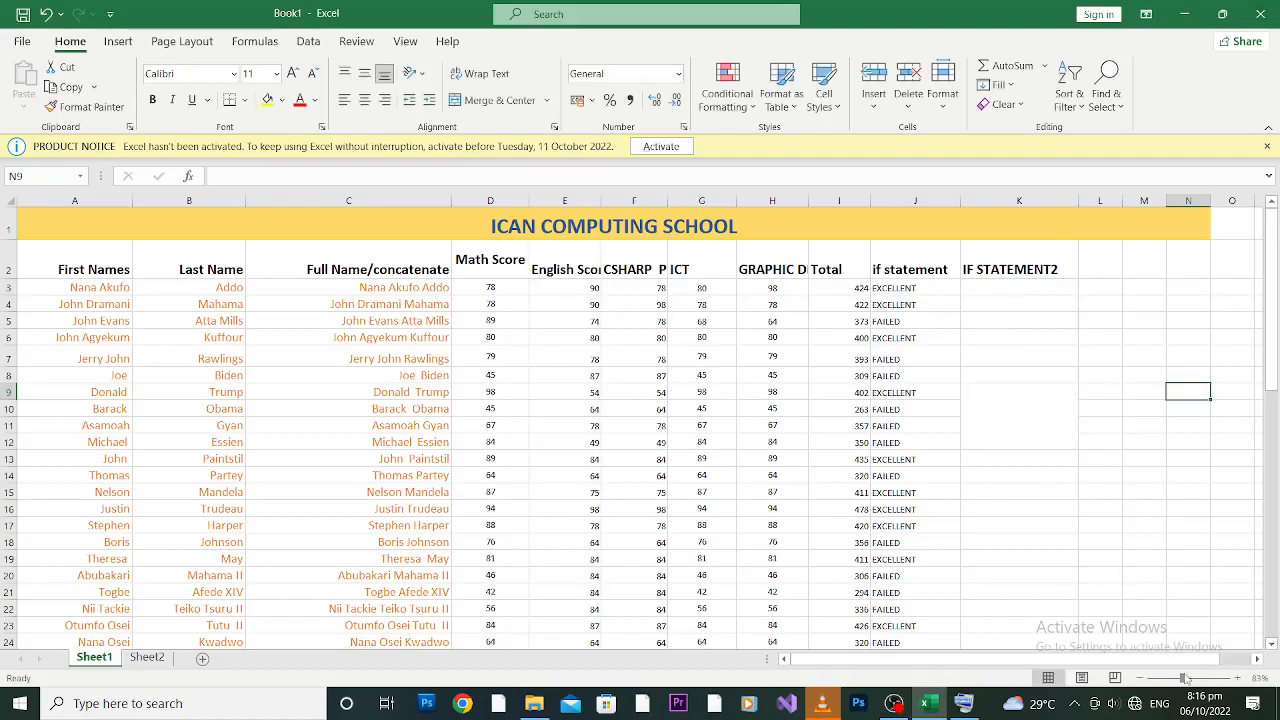
Step: Enter =IF(I3>500, I3-20, I3+5) in K3, giving 429
drag(1182, 679, 1190, 679)
drag(1265, 355, 1266, 330)
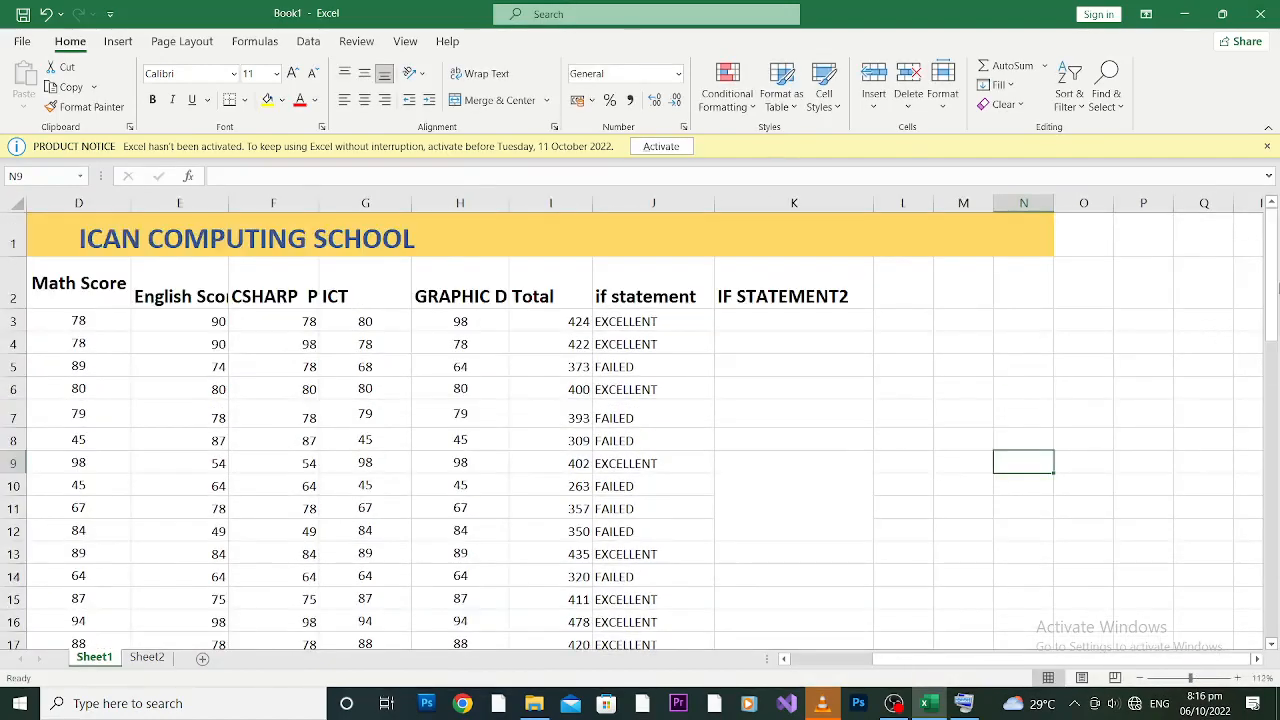
click(743, 315)
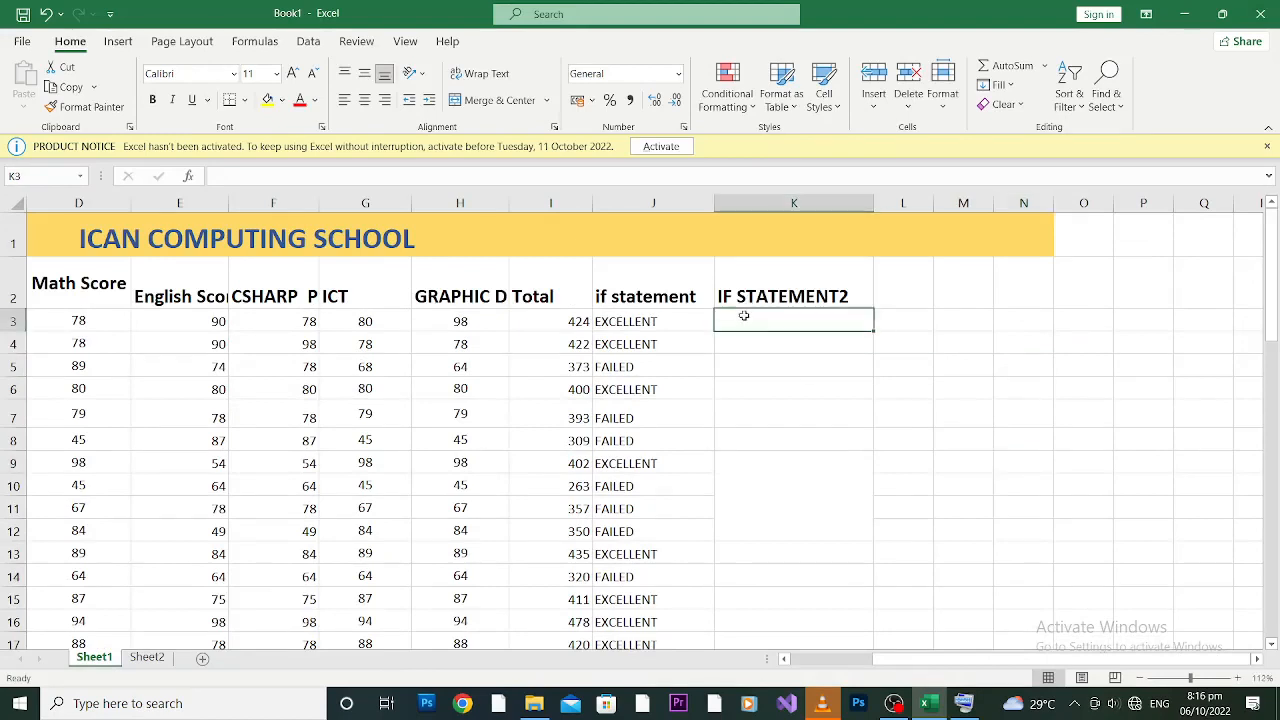
text(=IF)
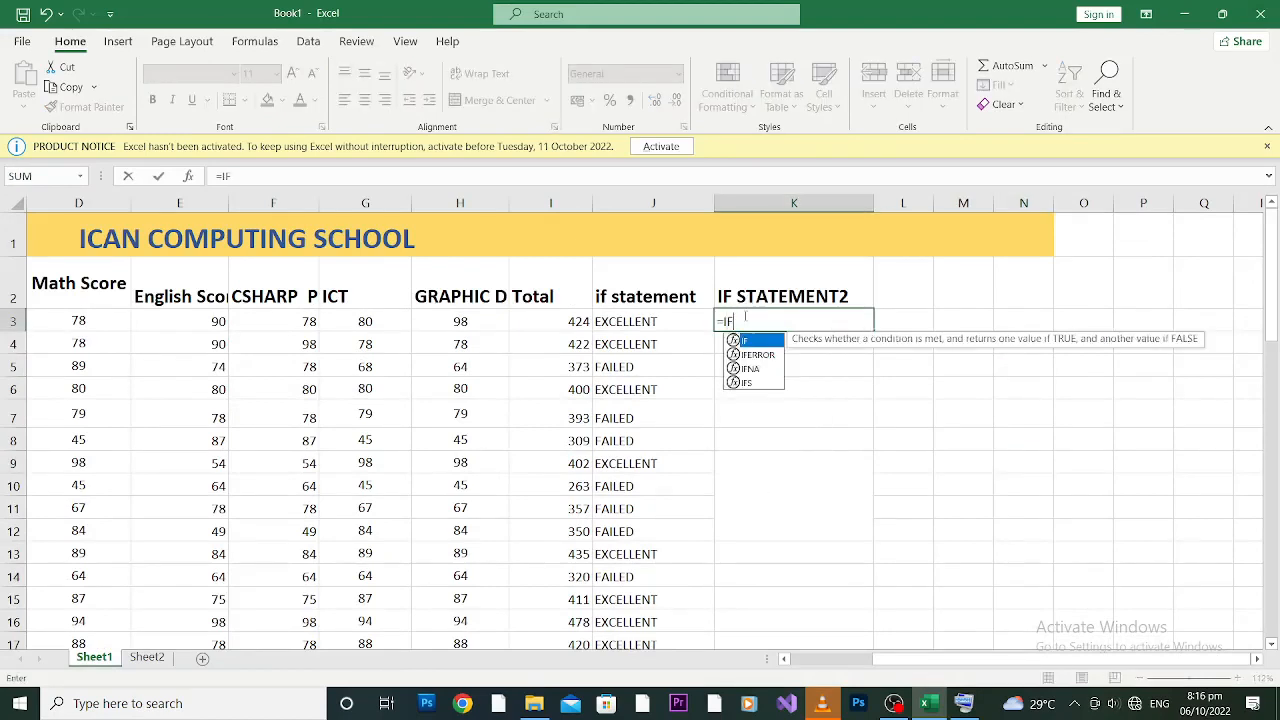
text(()
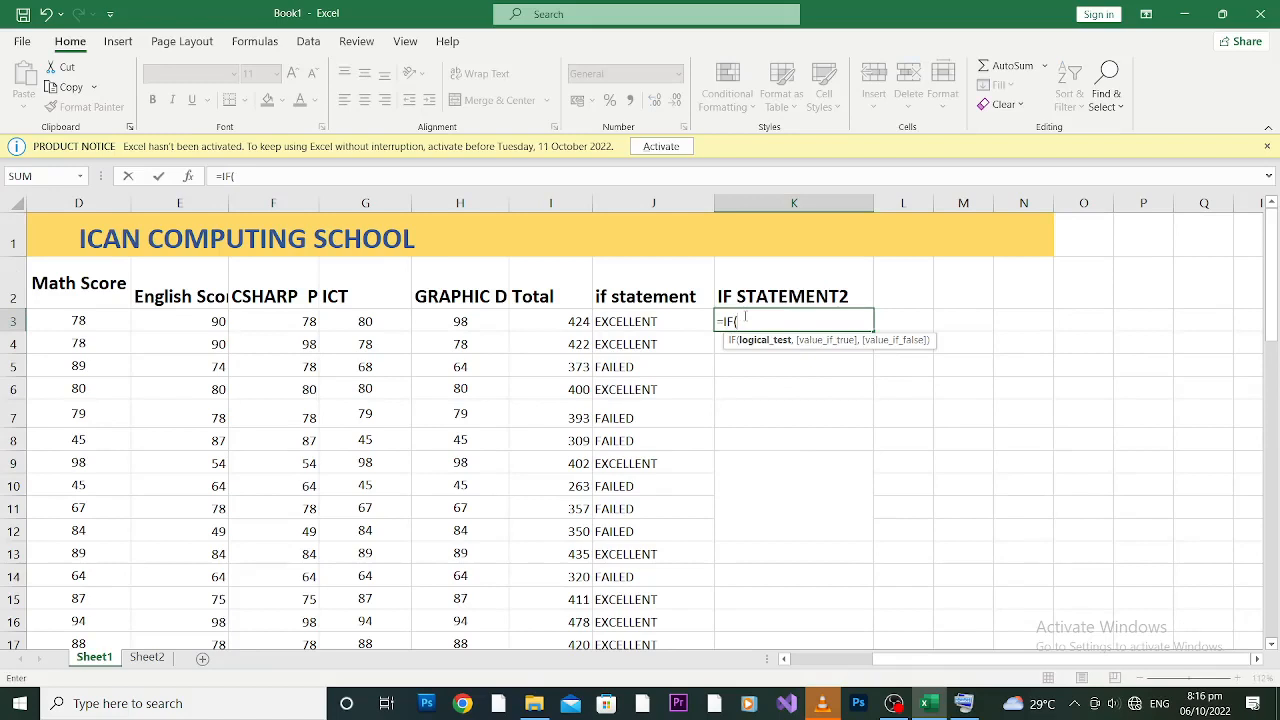
click(558, 325)
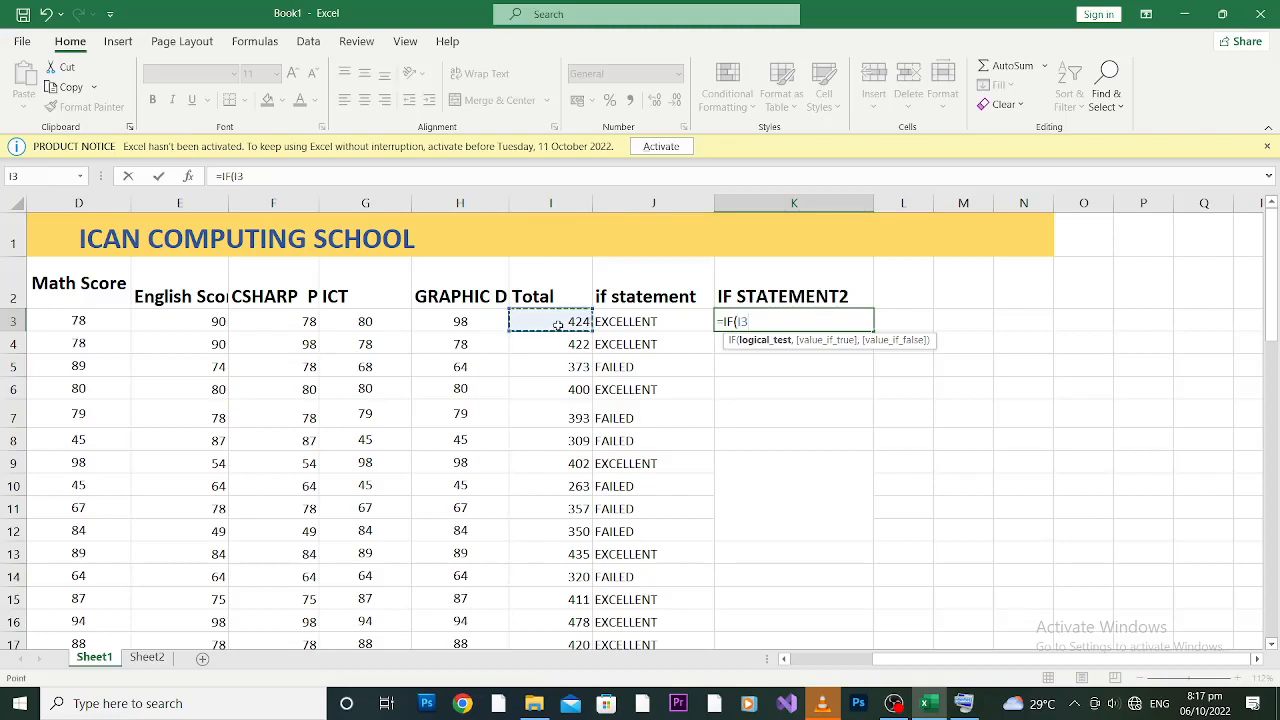
text(<)
text(500)
text(,)
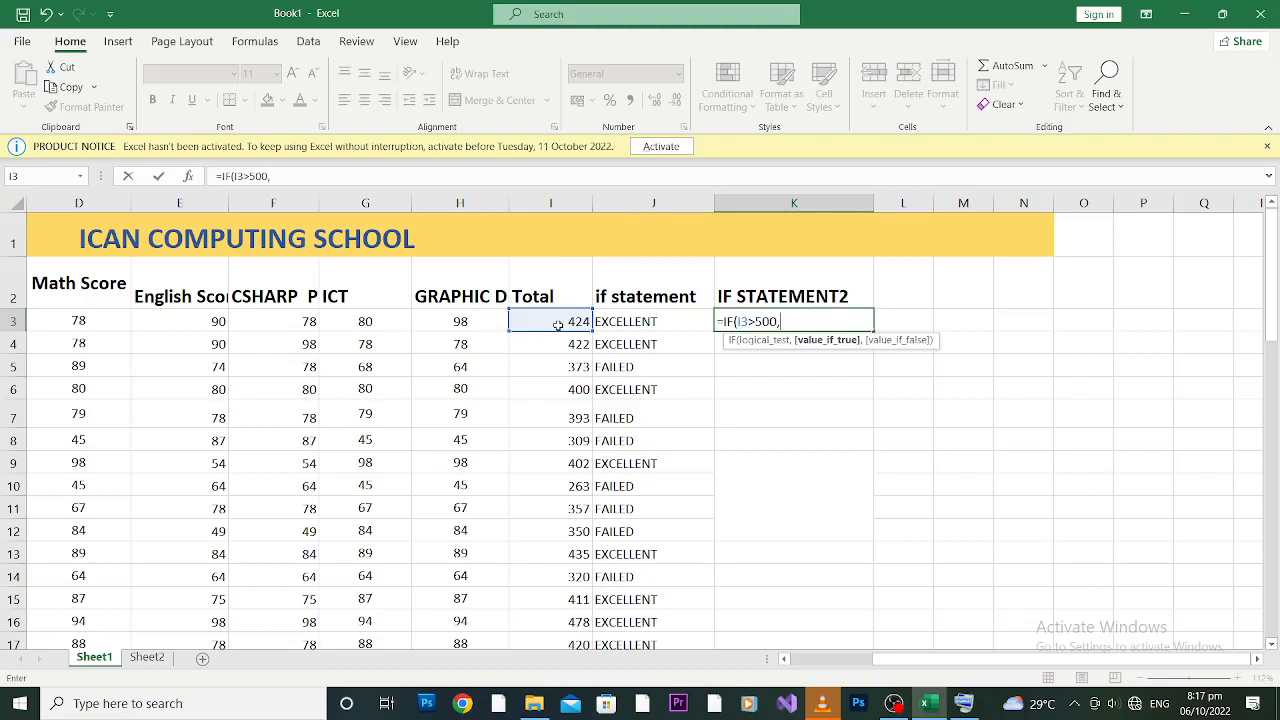
text( I3)
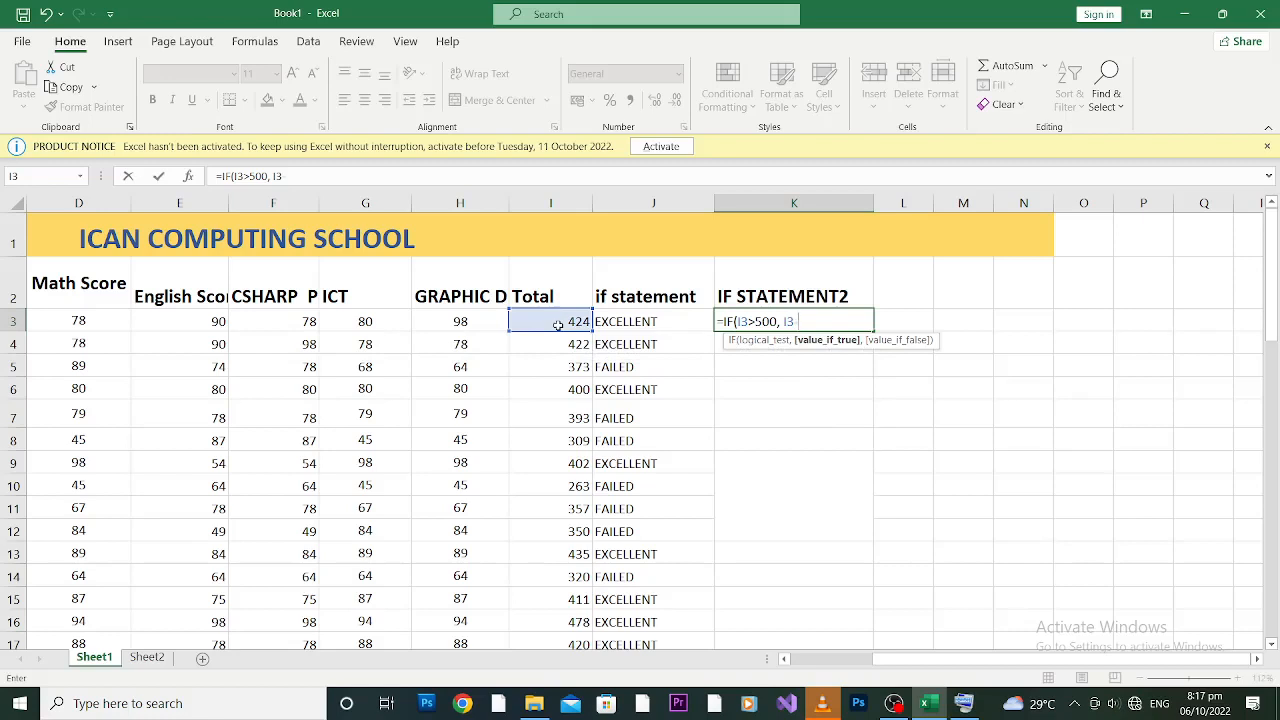
text(*20,)
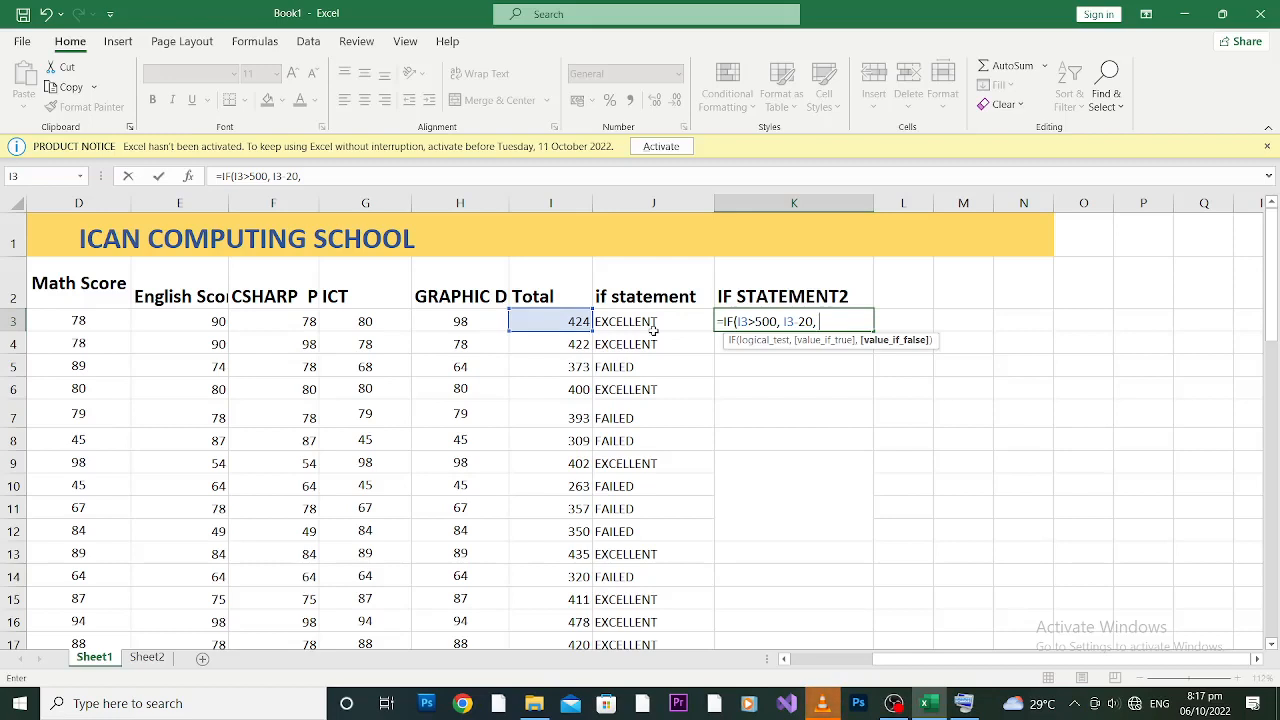
text(I3)
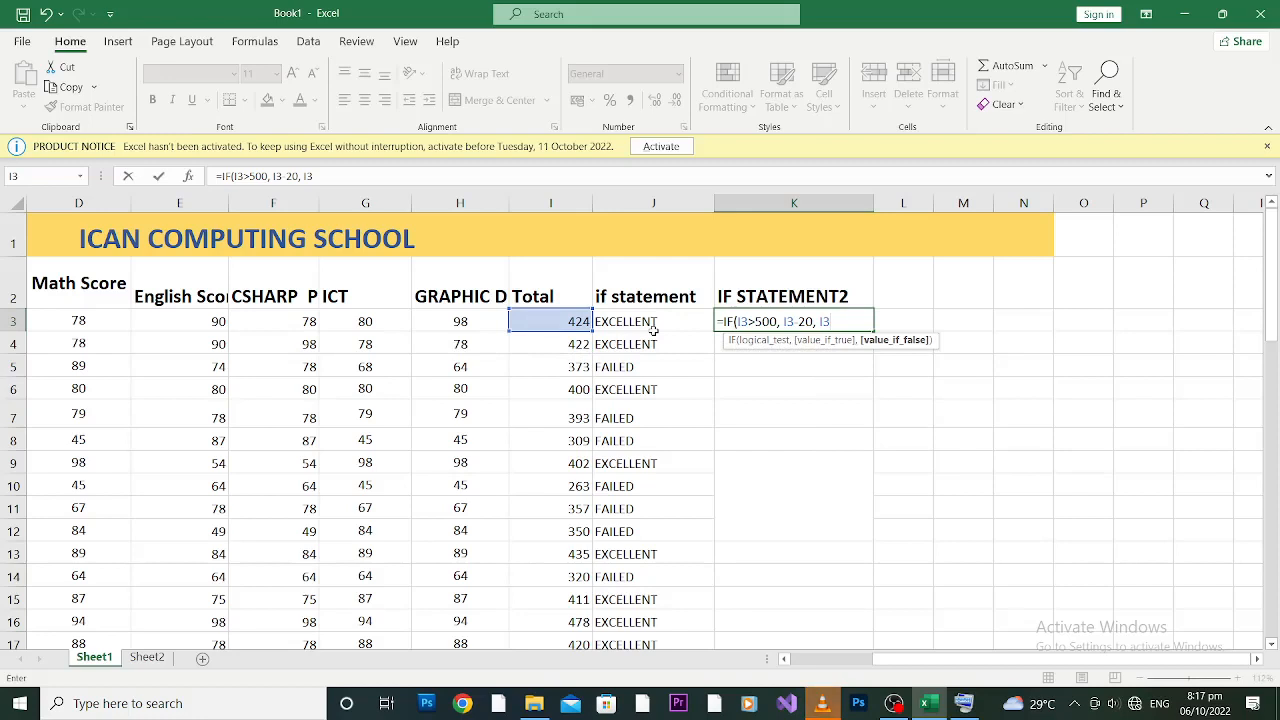
text(+5)
text())
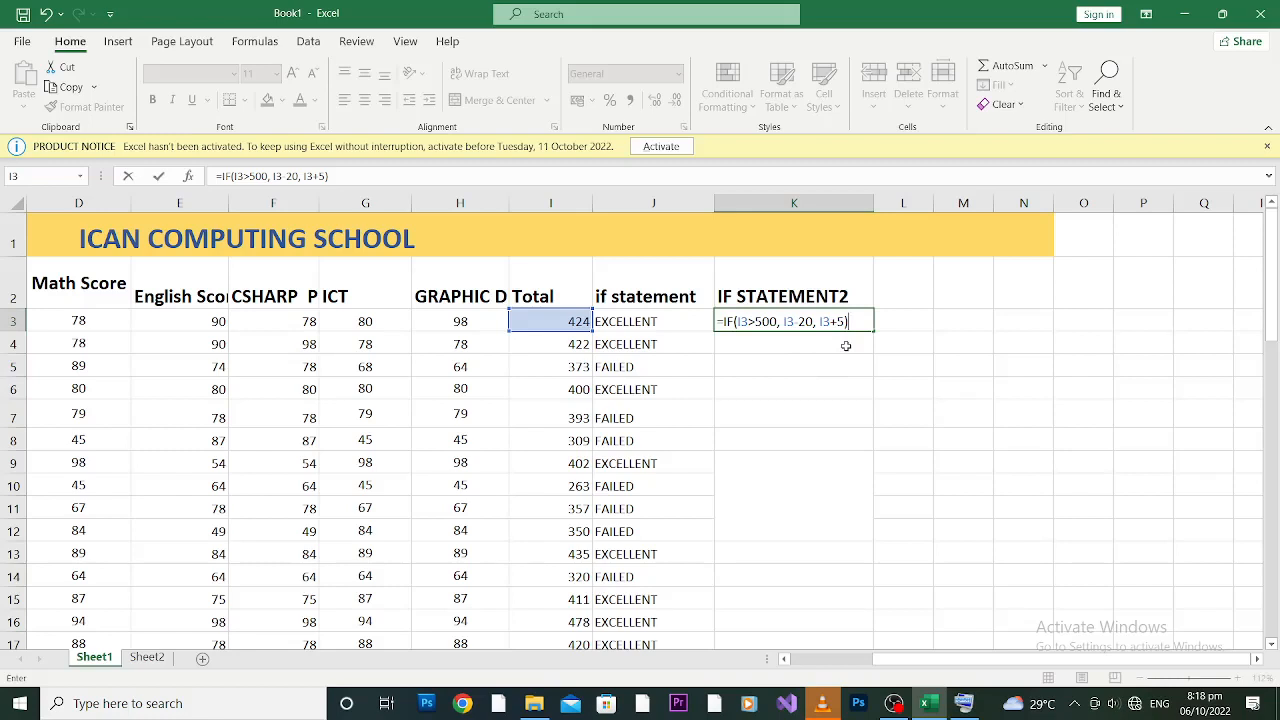
key(Return)
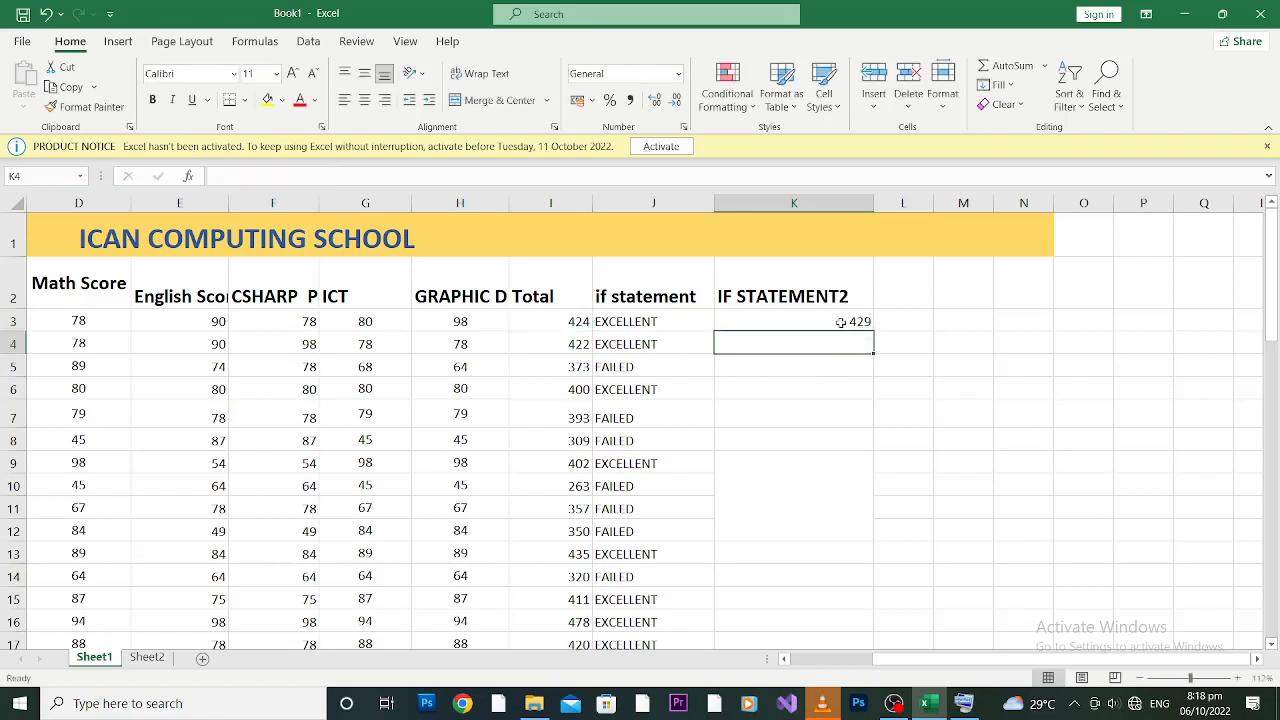
click(841, 322)
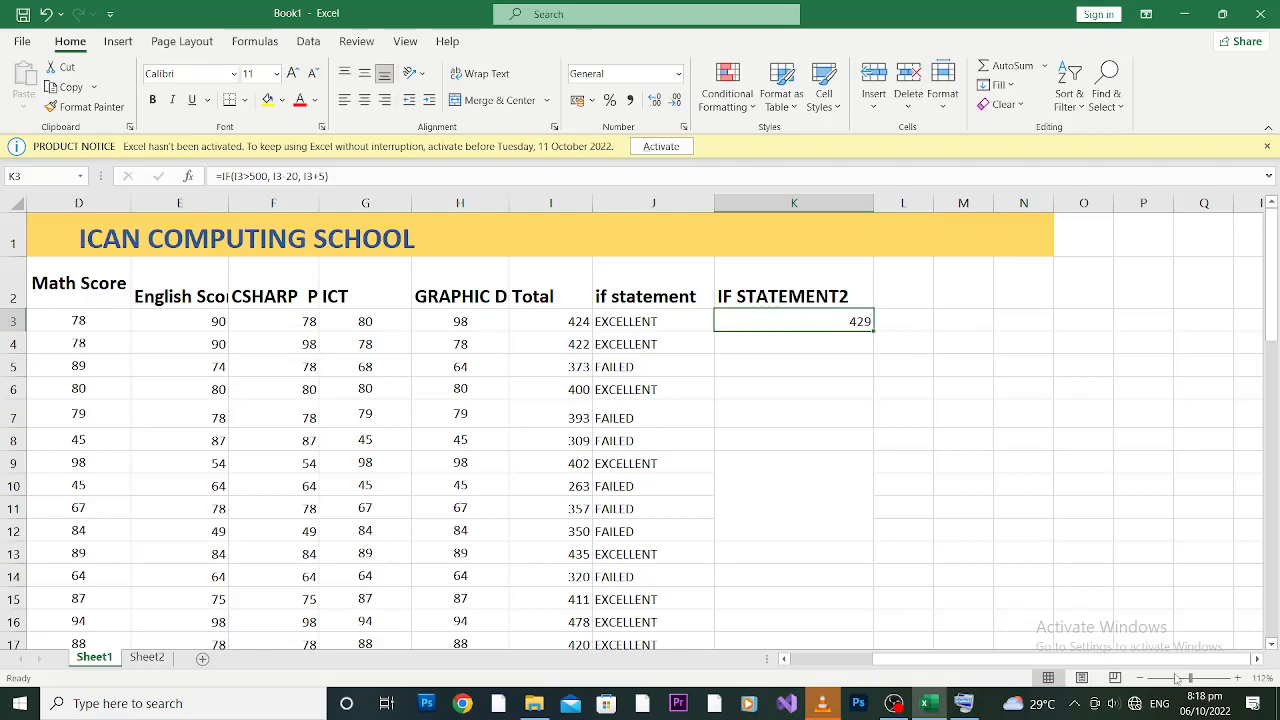
drag(1190, 679, 1198, 679)
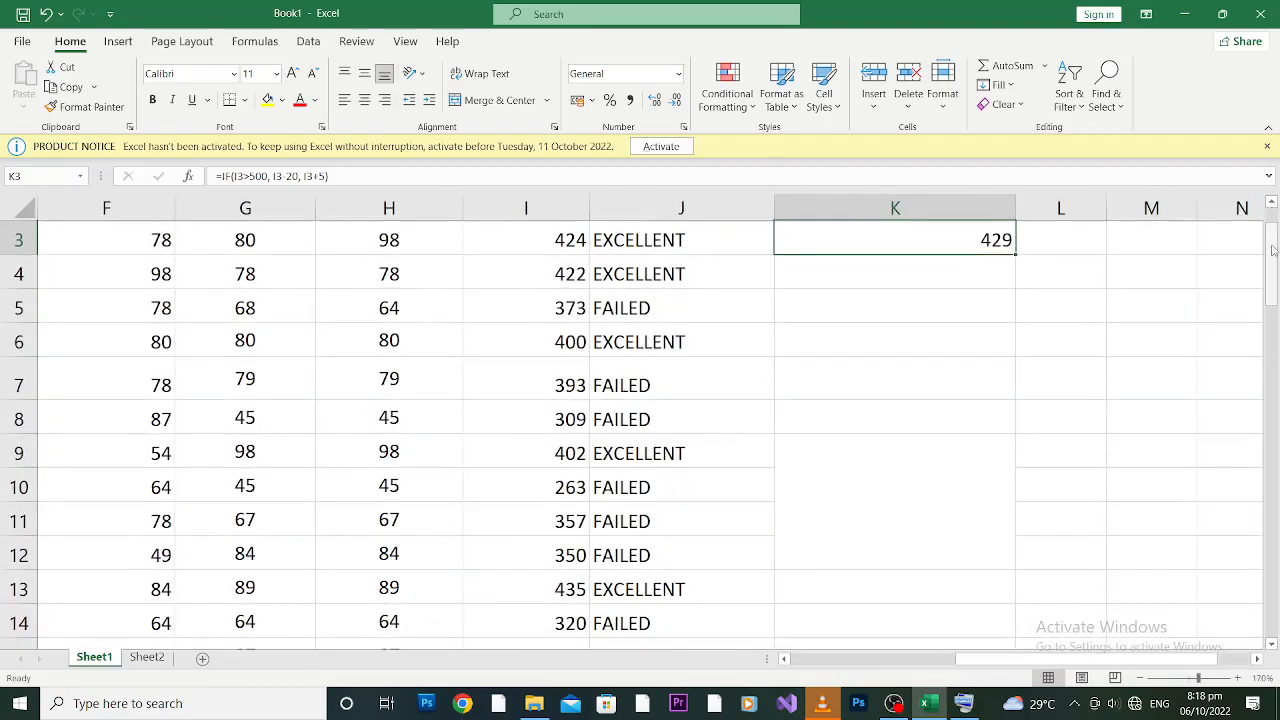
scroll(1272, 250, up, 2)
click(878, 406)
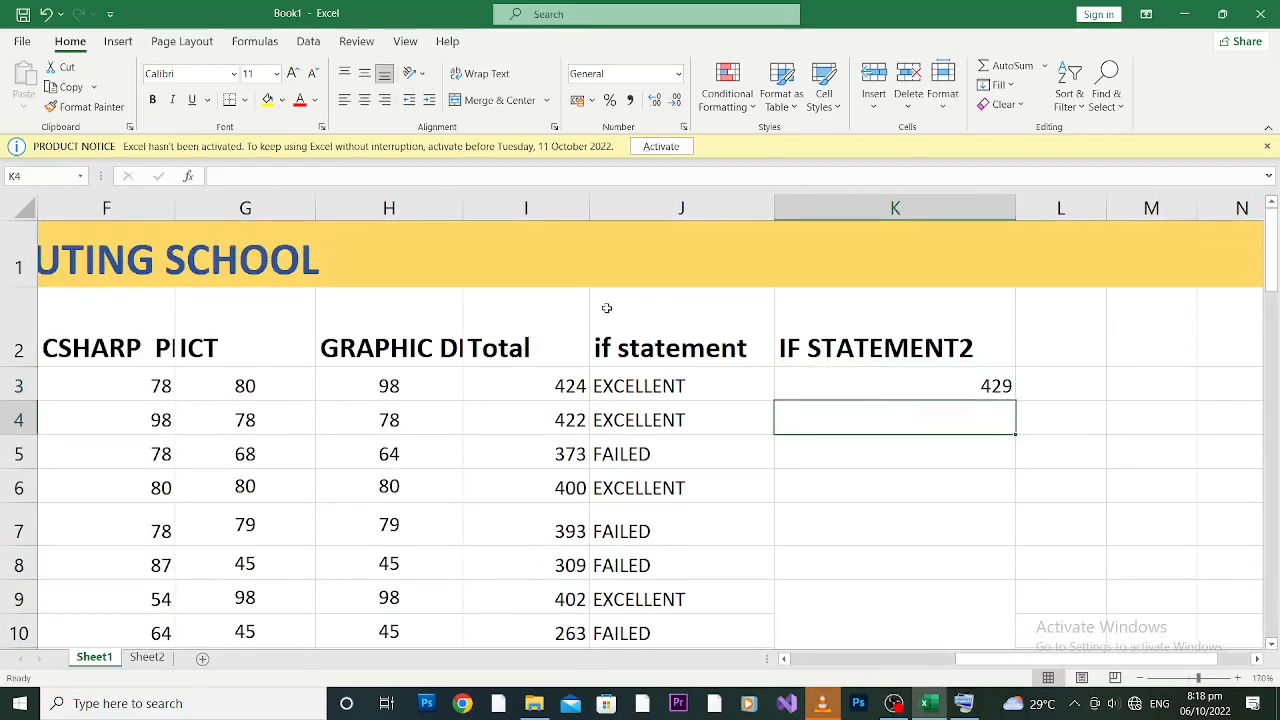
click(824, 389)
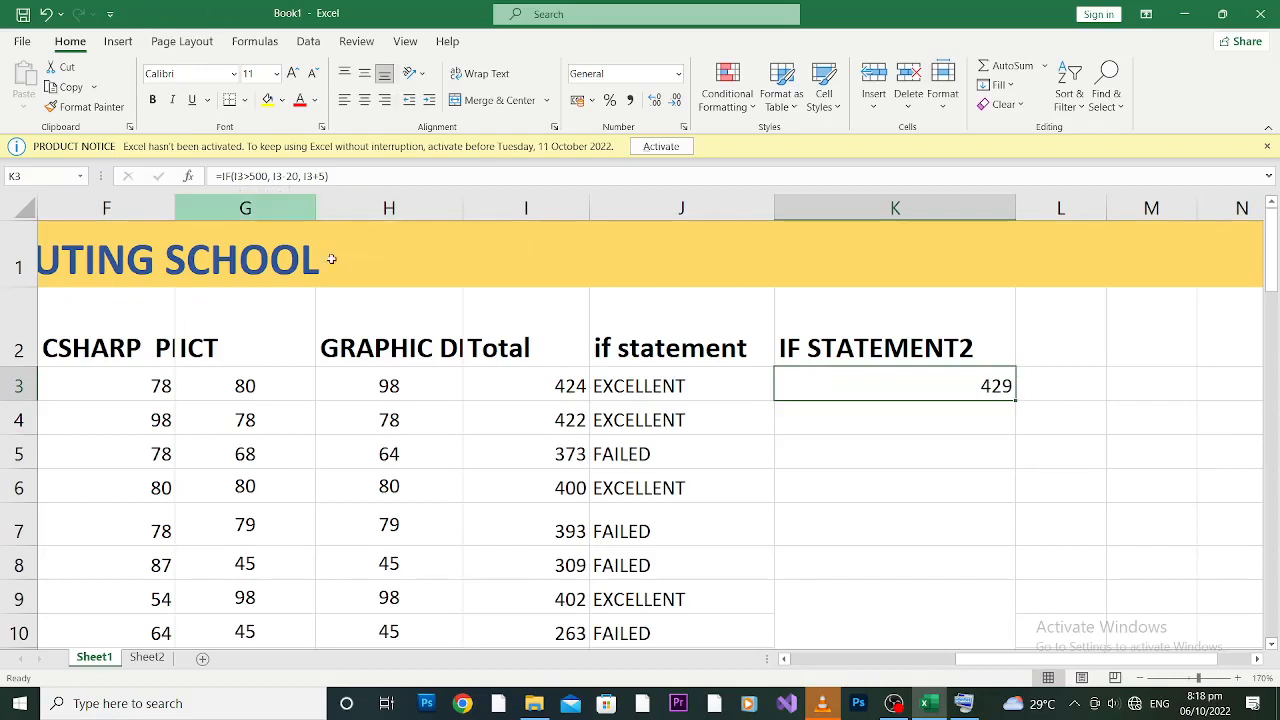
click(510, 382)
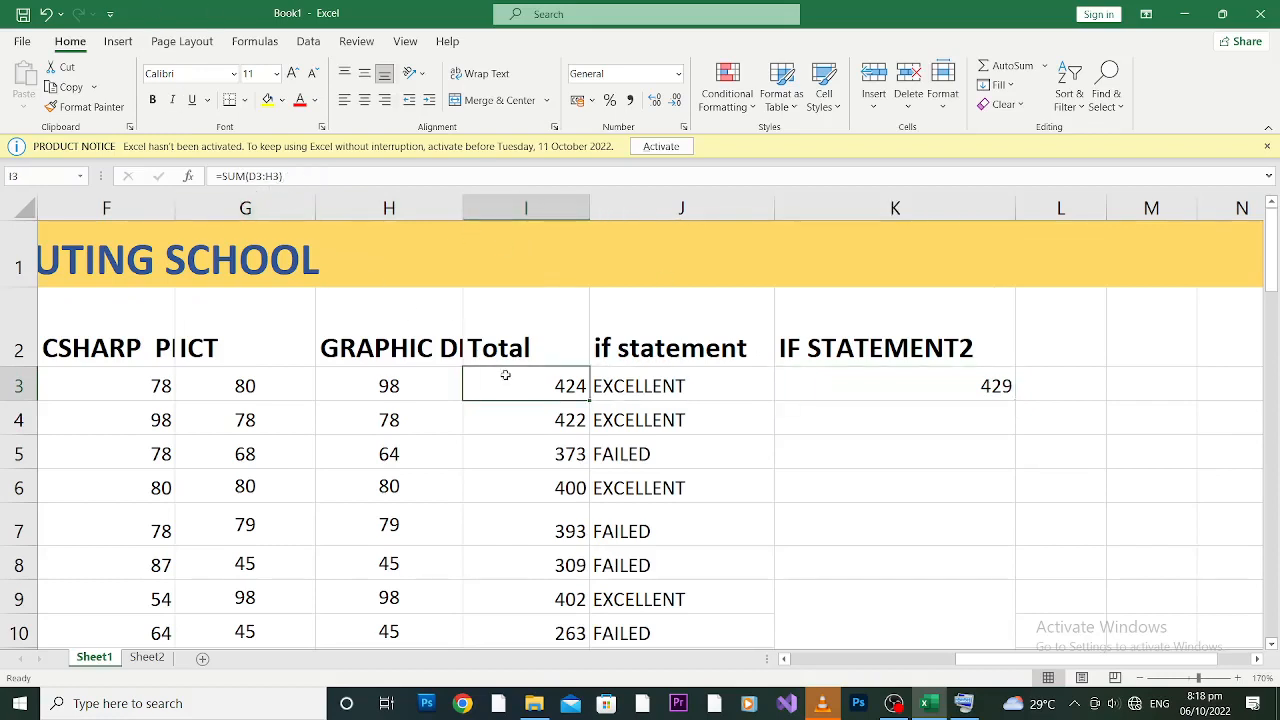
click(962, 387)
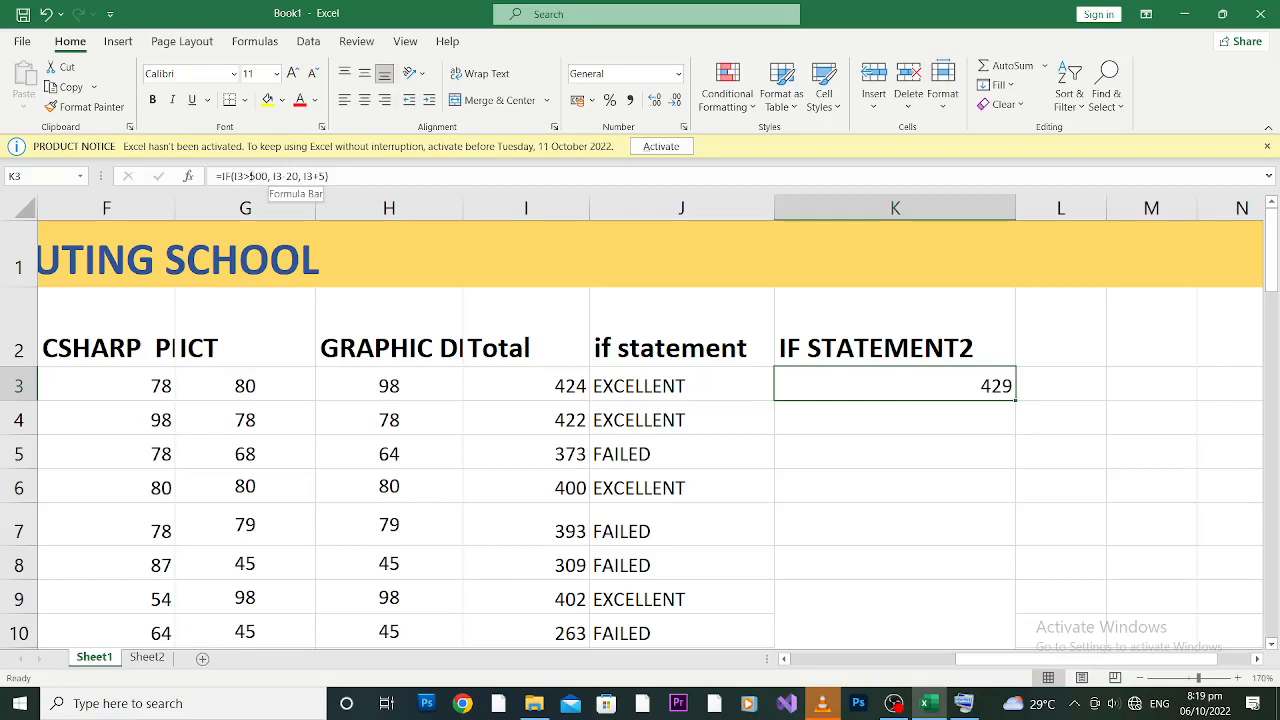
click(928, 420)
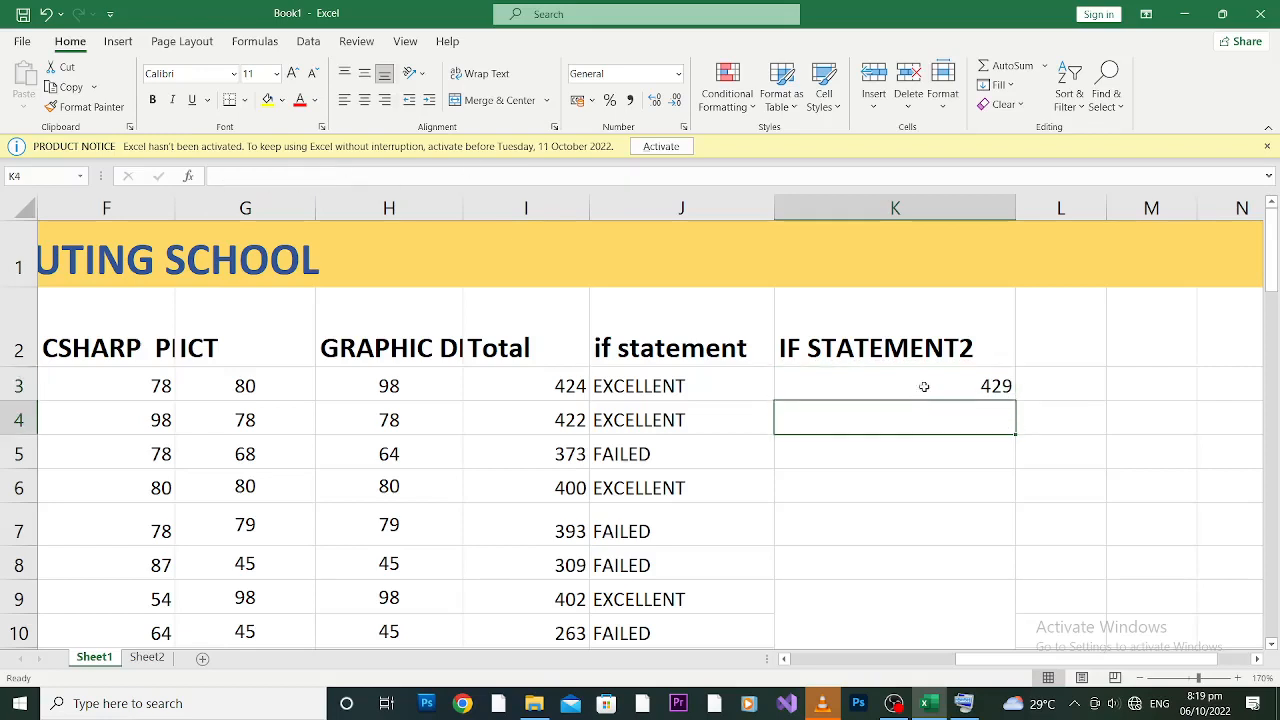
click(929, 380)
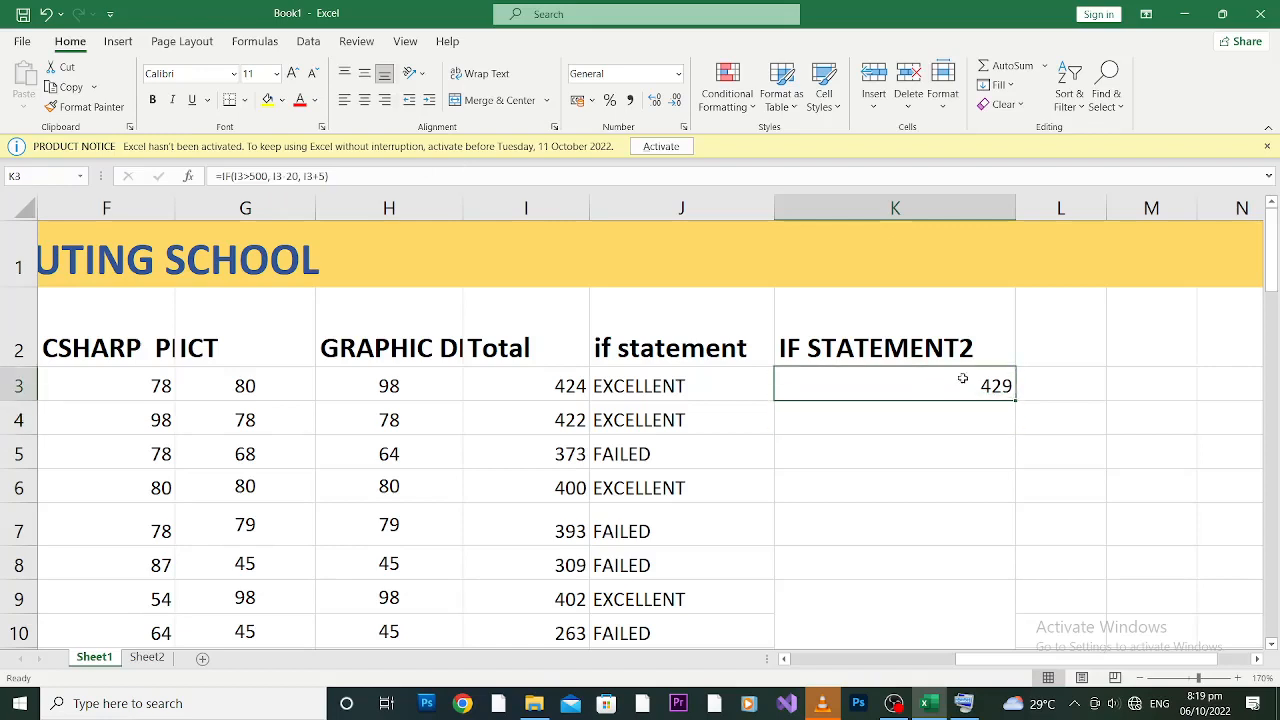
double_click(1015, 401)
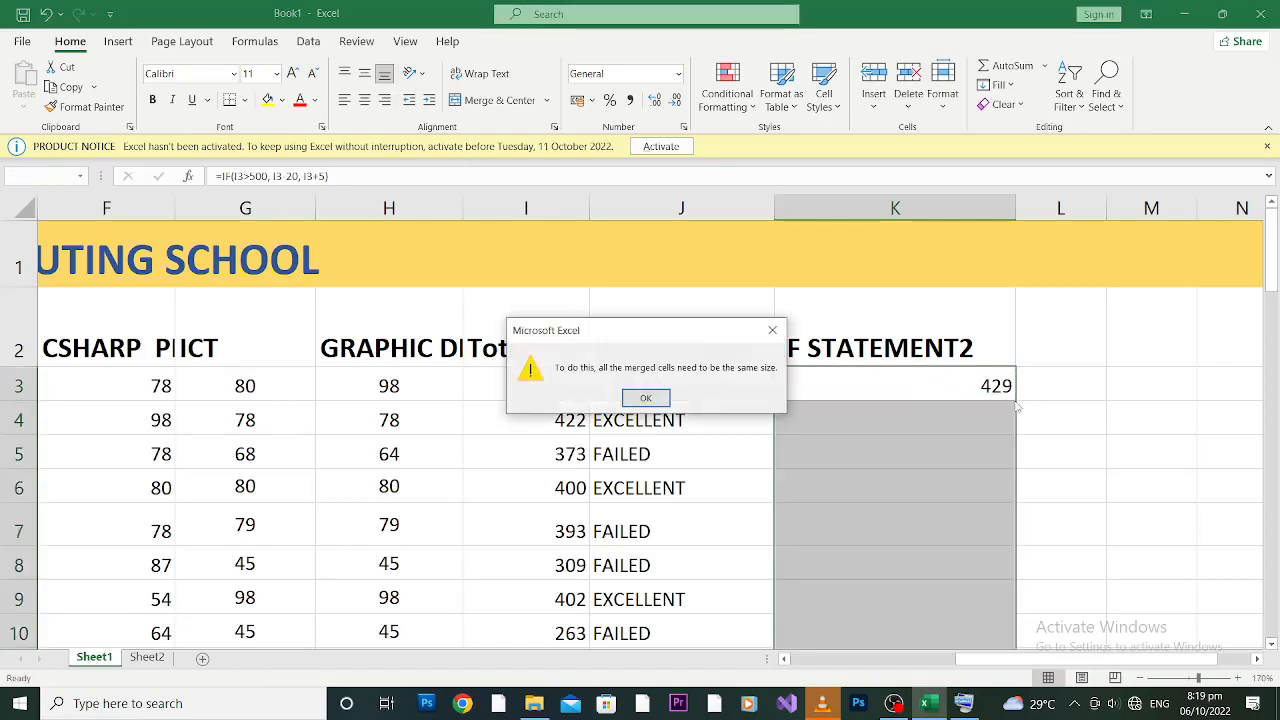
click(770, 332)
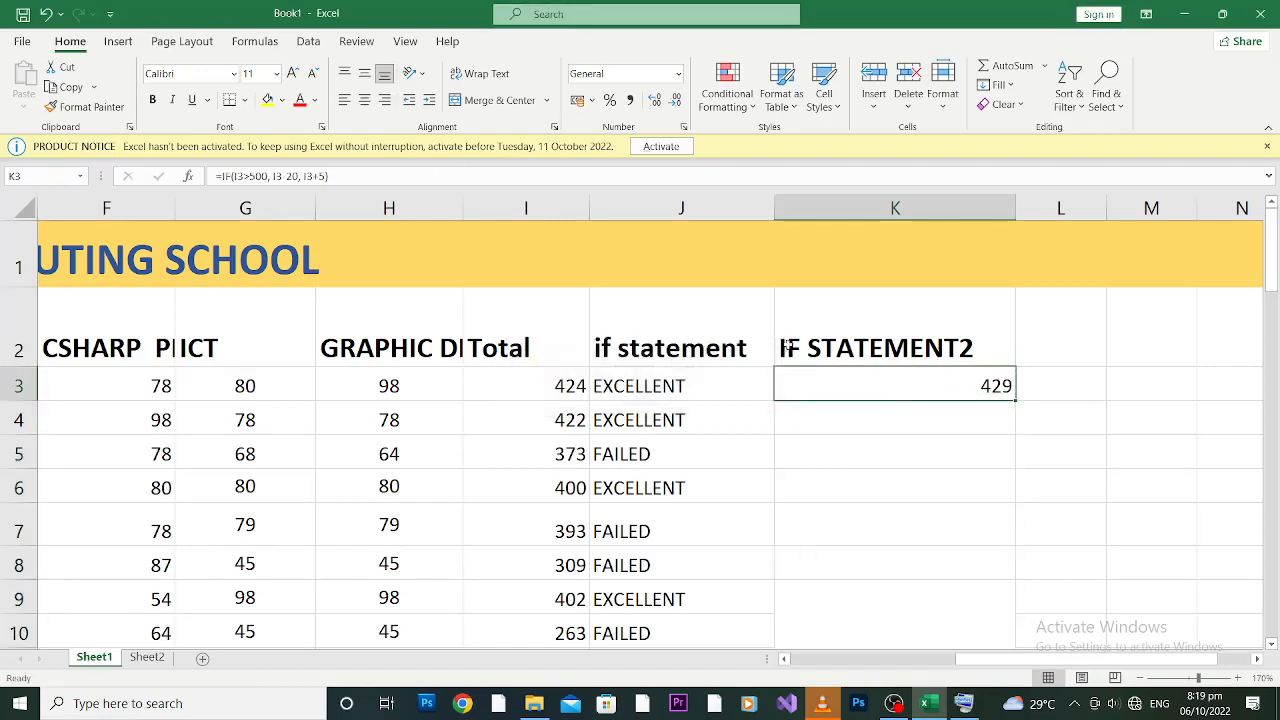
click(925, 430)
click(933, 390)
double_click(1015, 399)
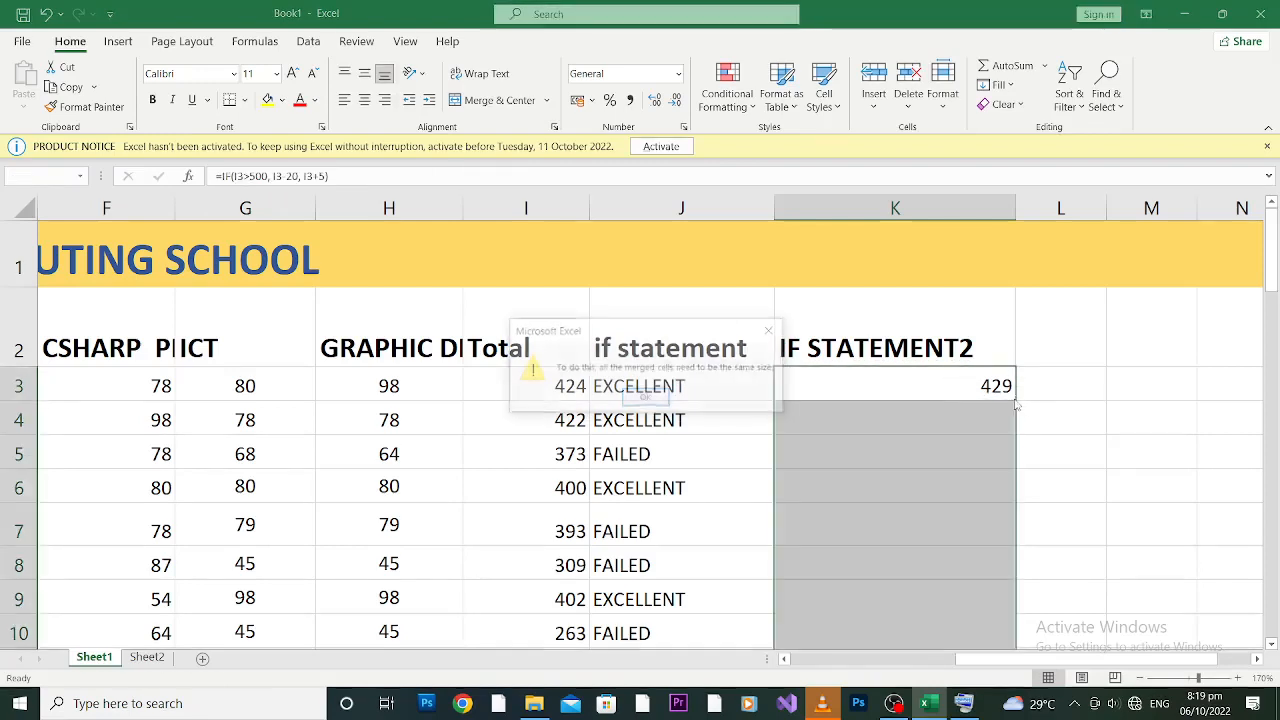
click(771, 330)
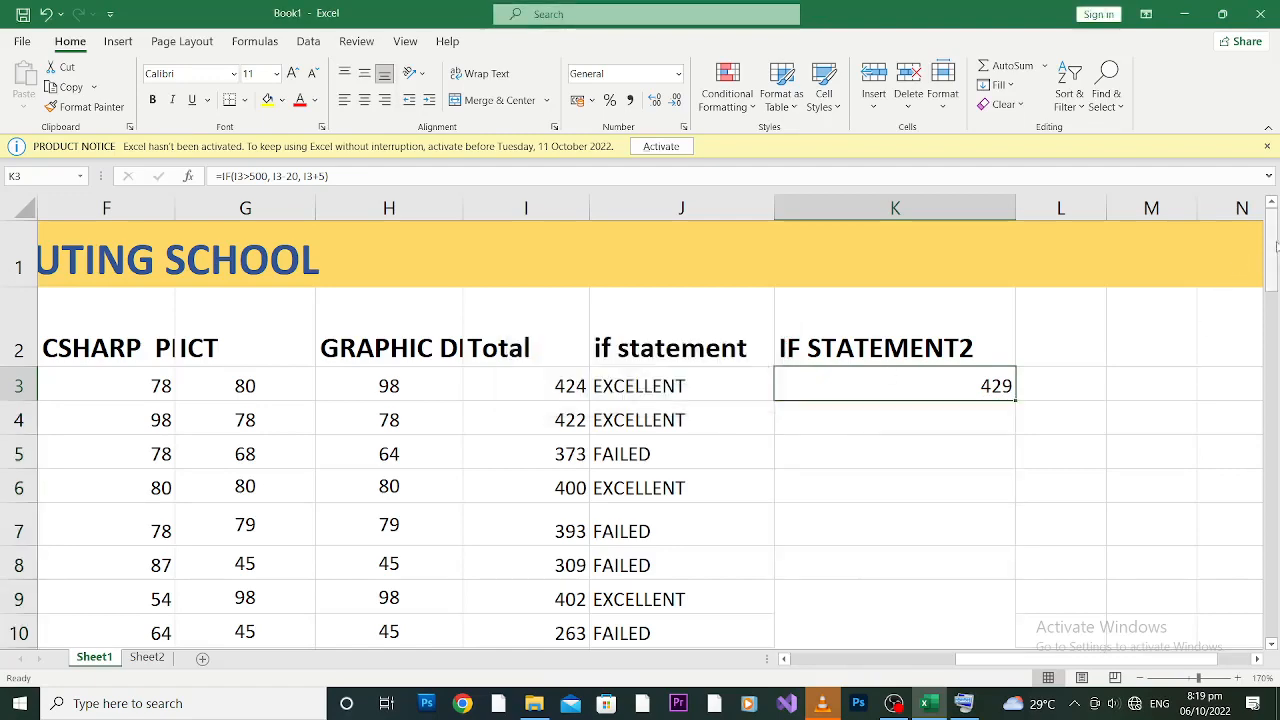
drag(1274, 245, 1273, 258)
click(824, 498)
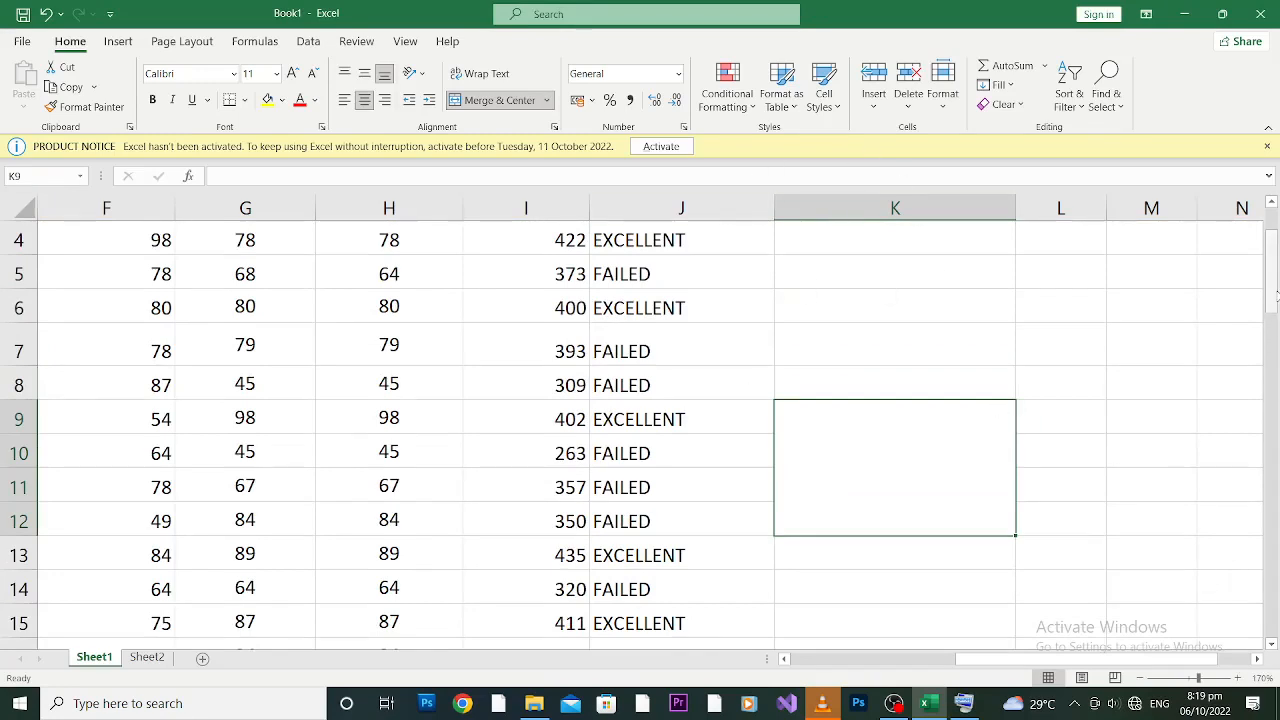
drag(1275, 295, 1275, 280)
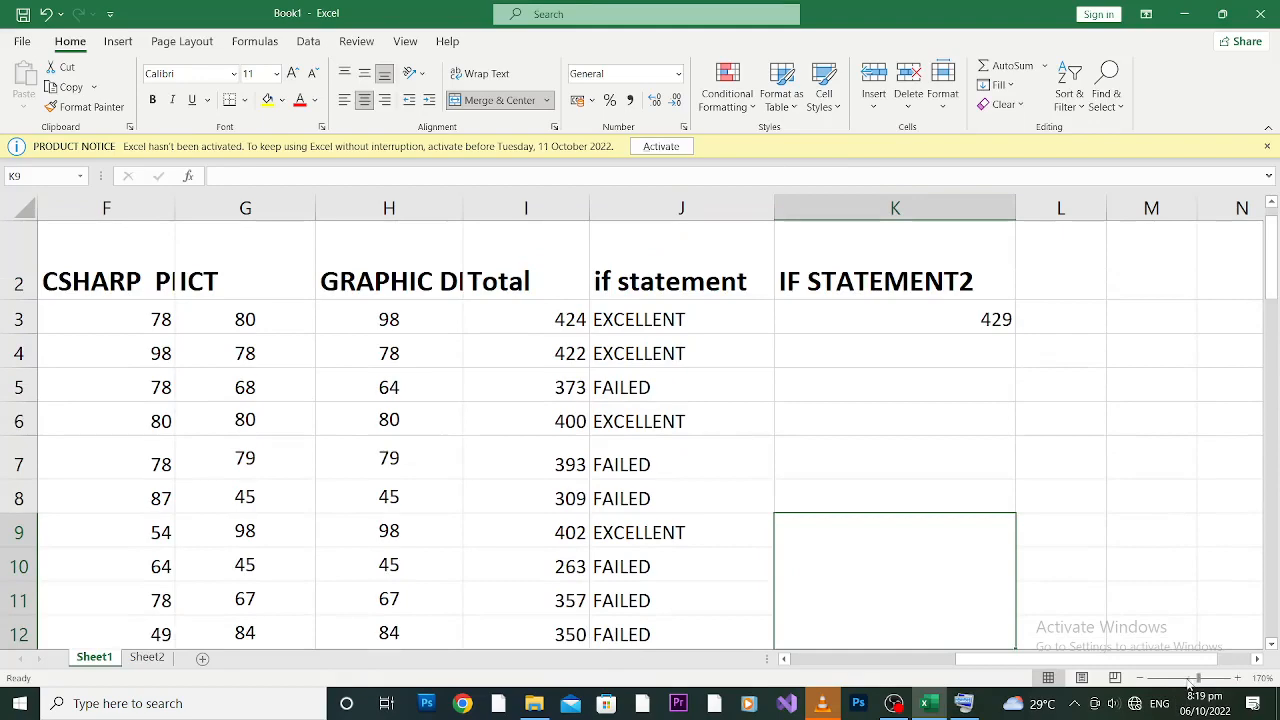
drag(1196, 678, 1188, 680)
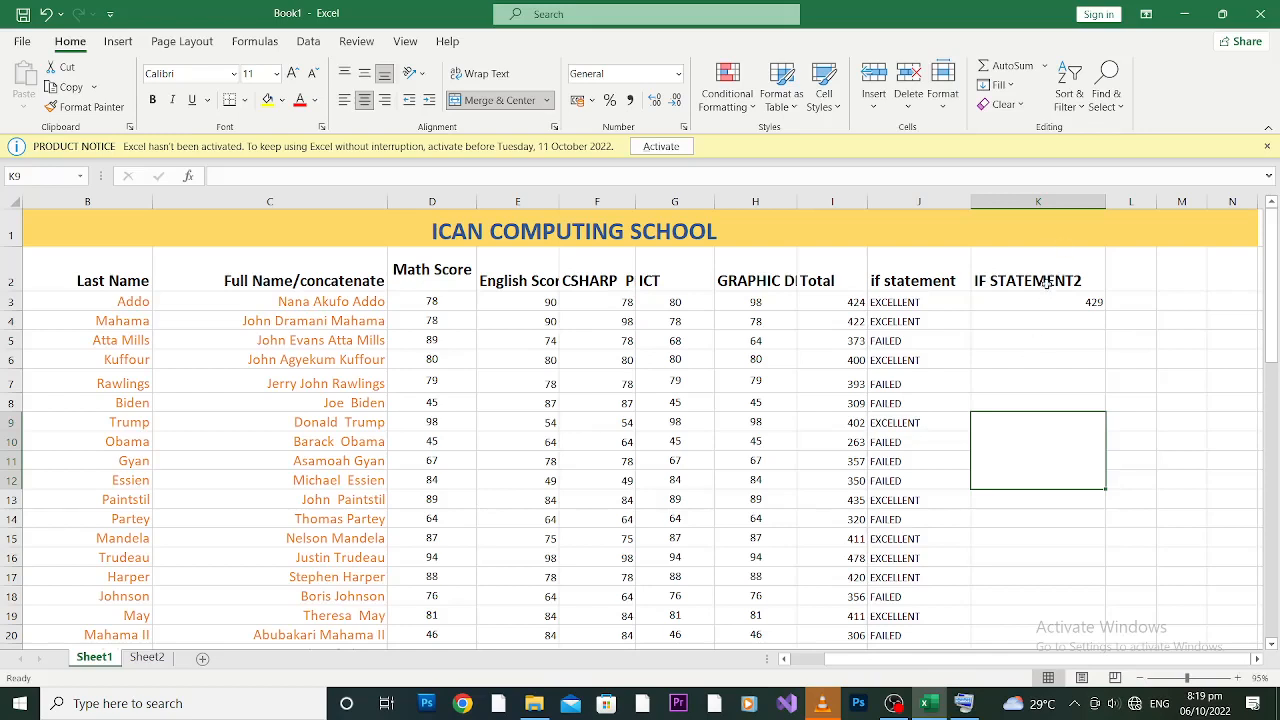
click(1025, 303)
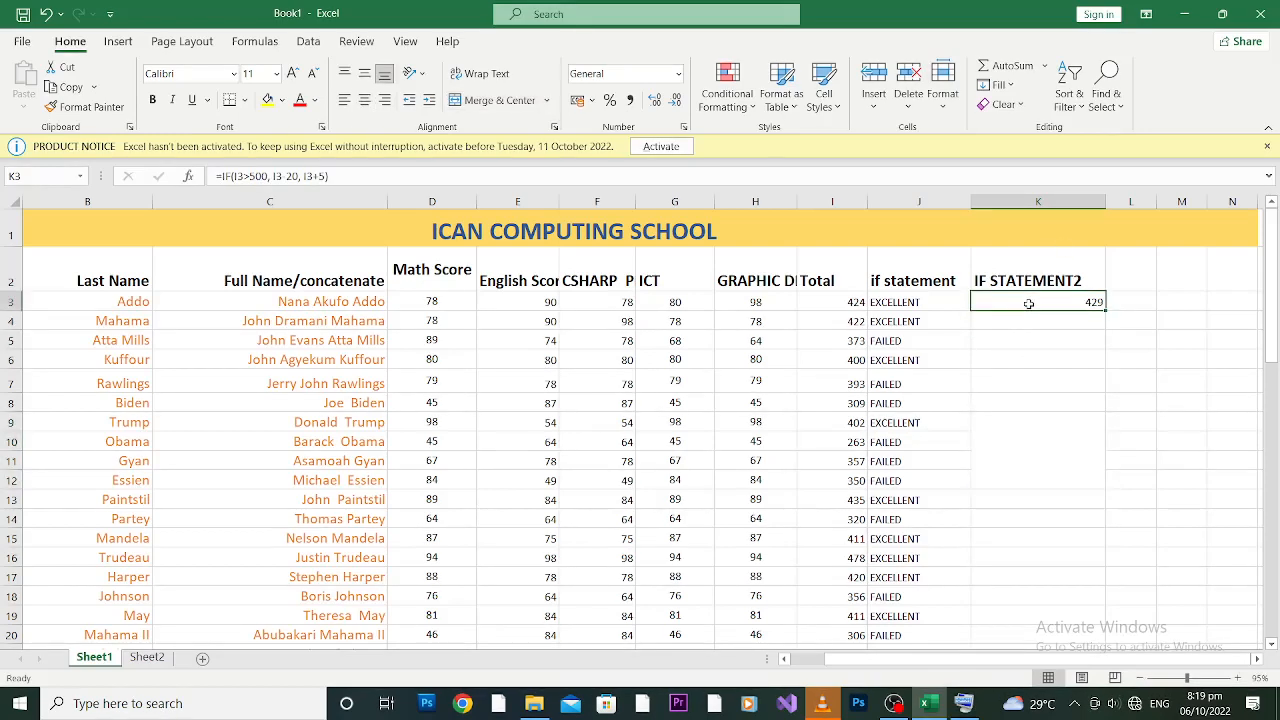
click(1025, 451)
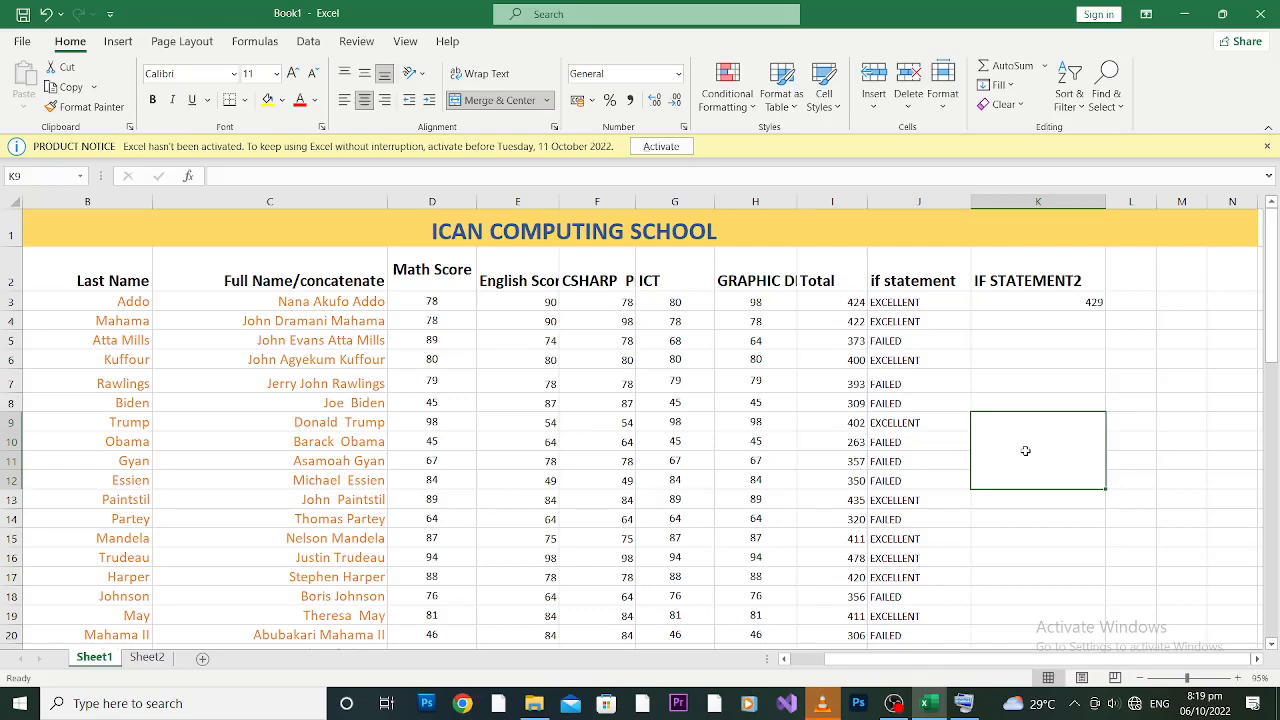
Step: Type the heading CONDITIONAL F in L2 and widen column L
click(1127, 276)
text(C)
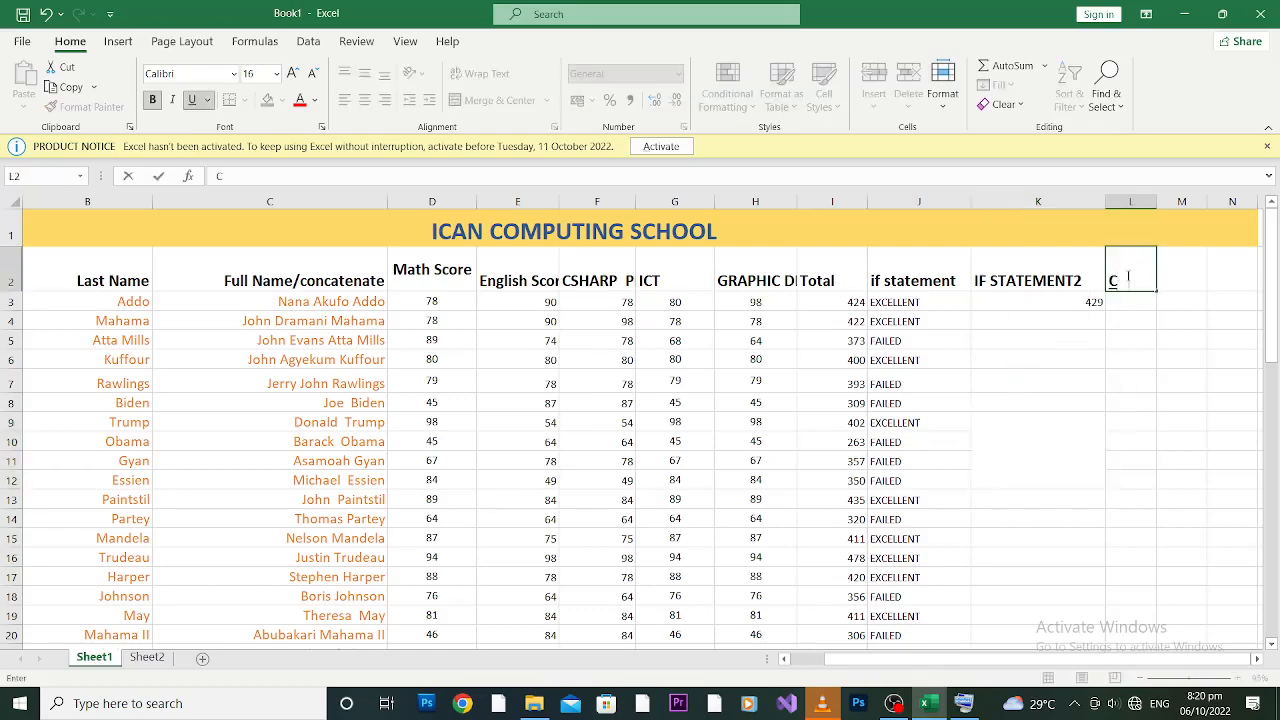
text(ONDITIONA)
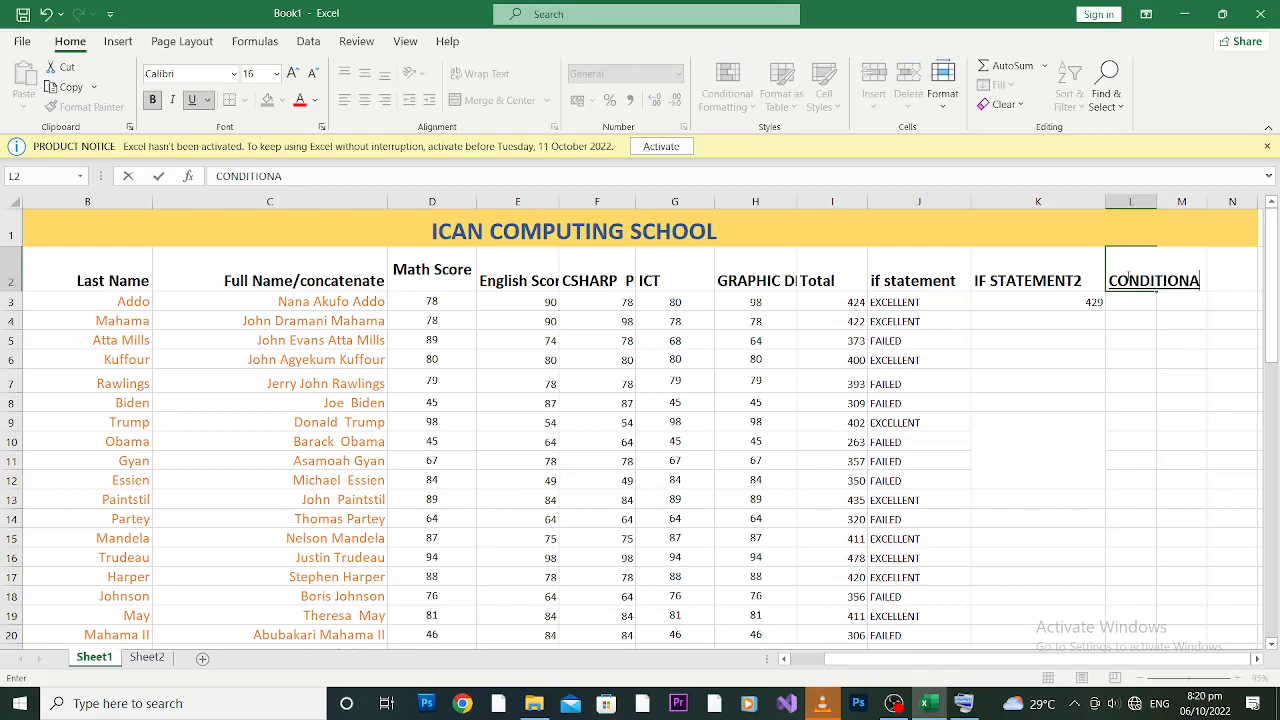
text(L F)
click(1140, 358)
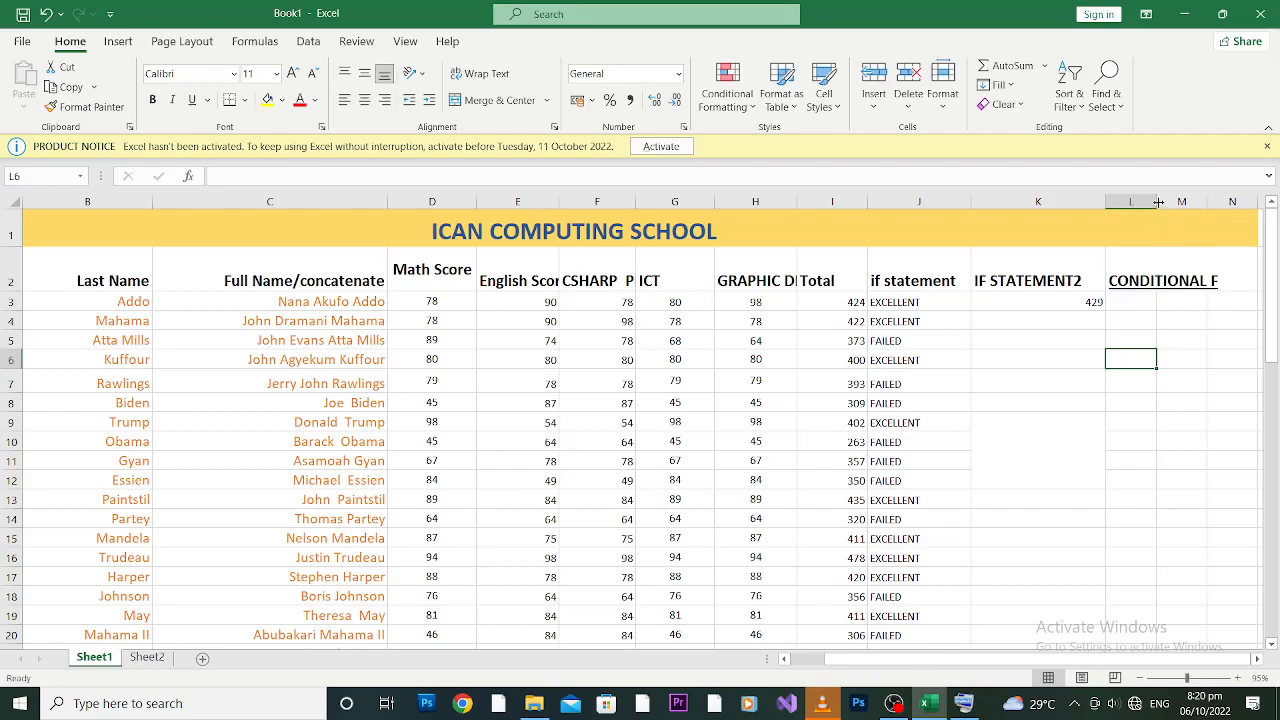
drag(1157, 202, 1180, 202)
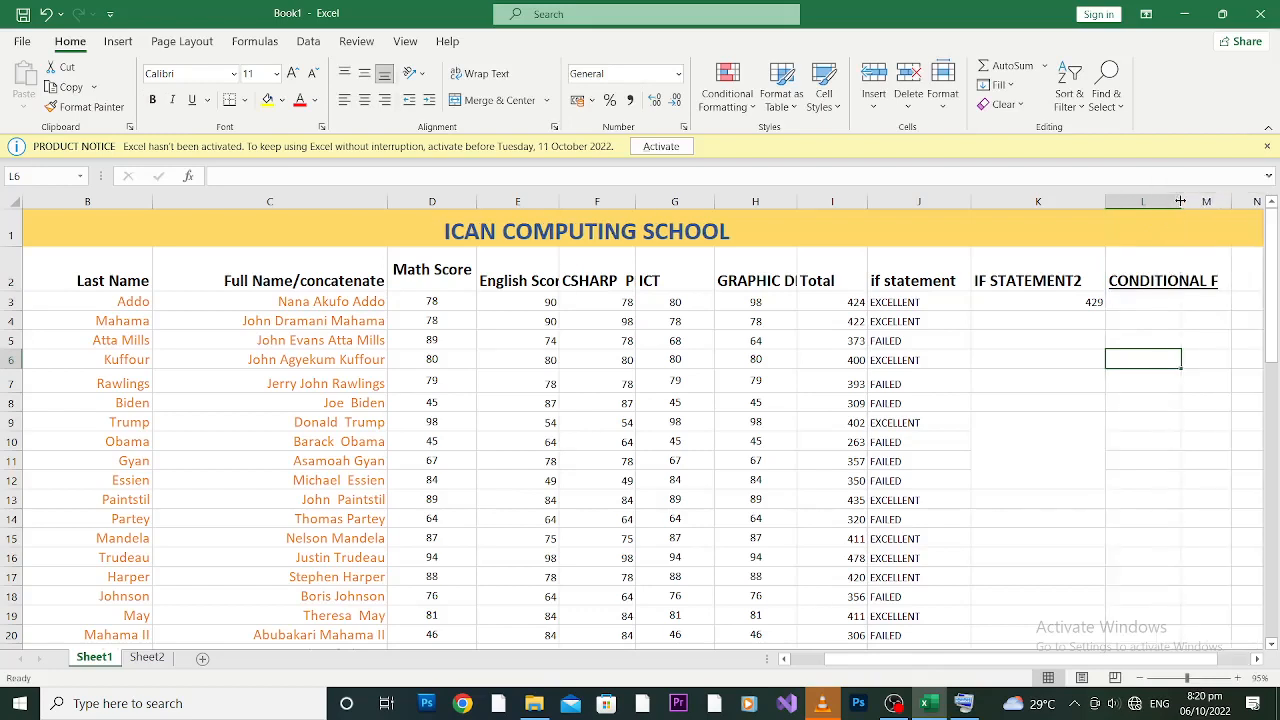
Step: Delete the IF STATEMENT2 column so CONDITIONAL F sits in K2, and widen column K
click(1030, 201)
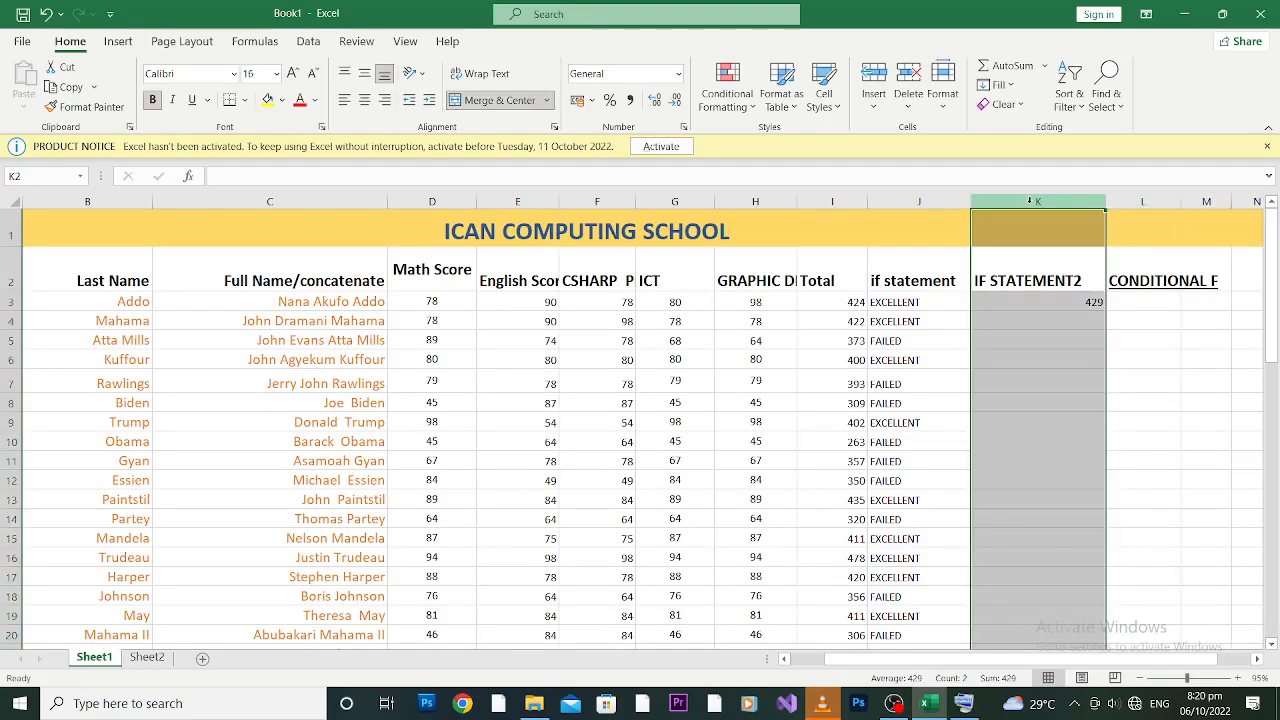
right_click(1030, 201)
click(1083, 366)
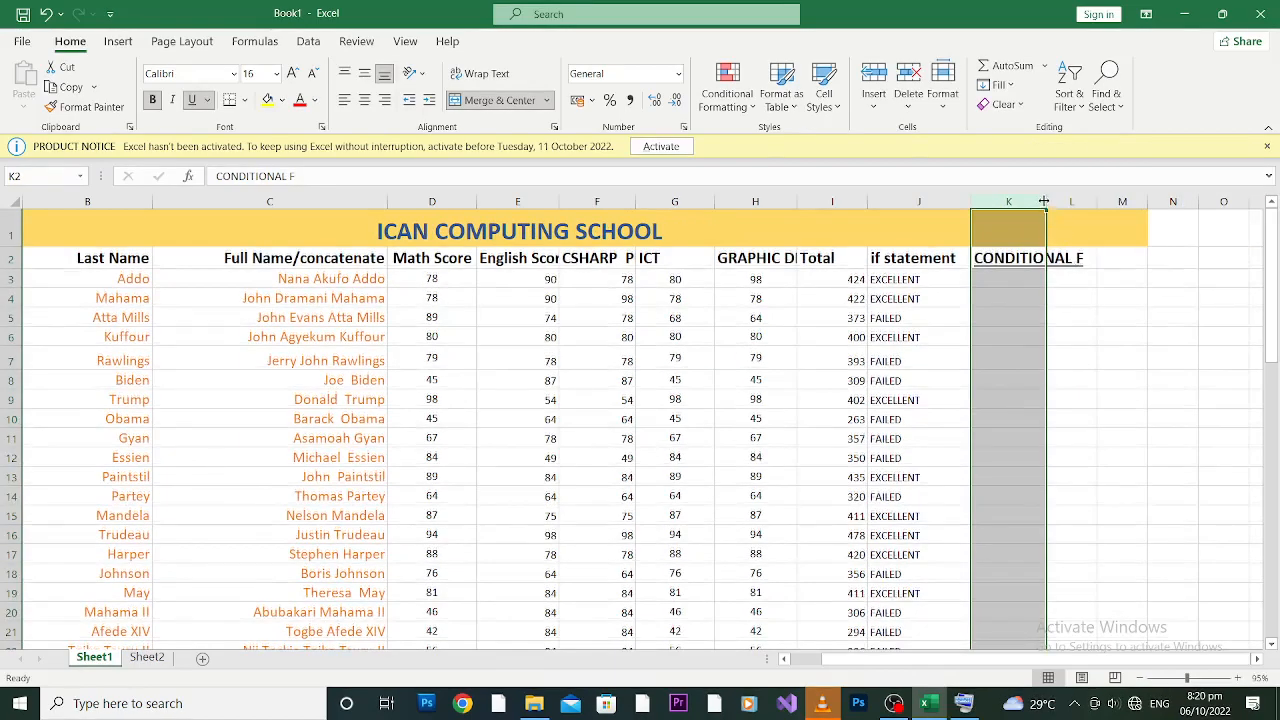
drag(1044, 202, 1087, 202)
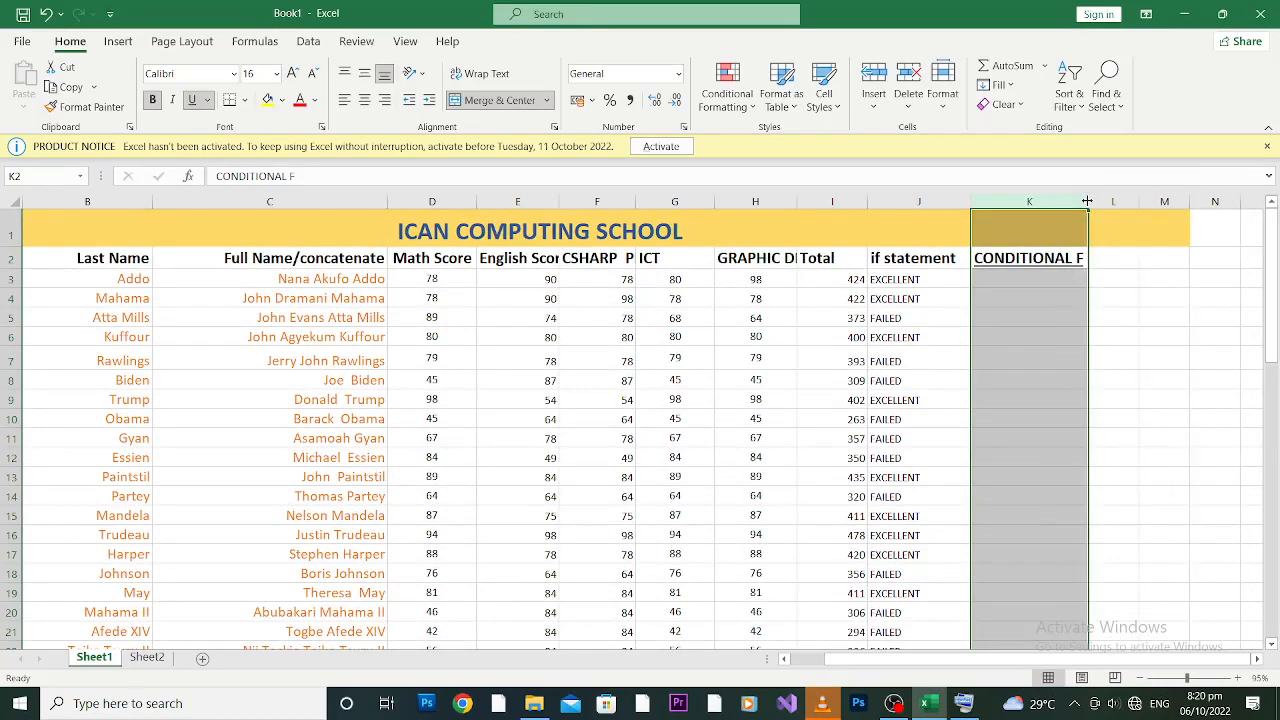
click(910, 257)
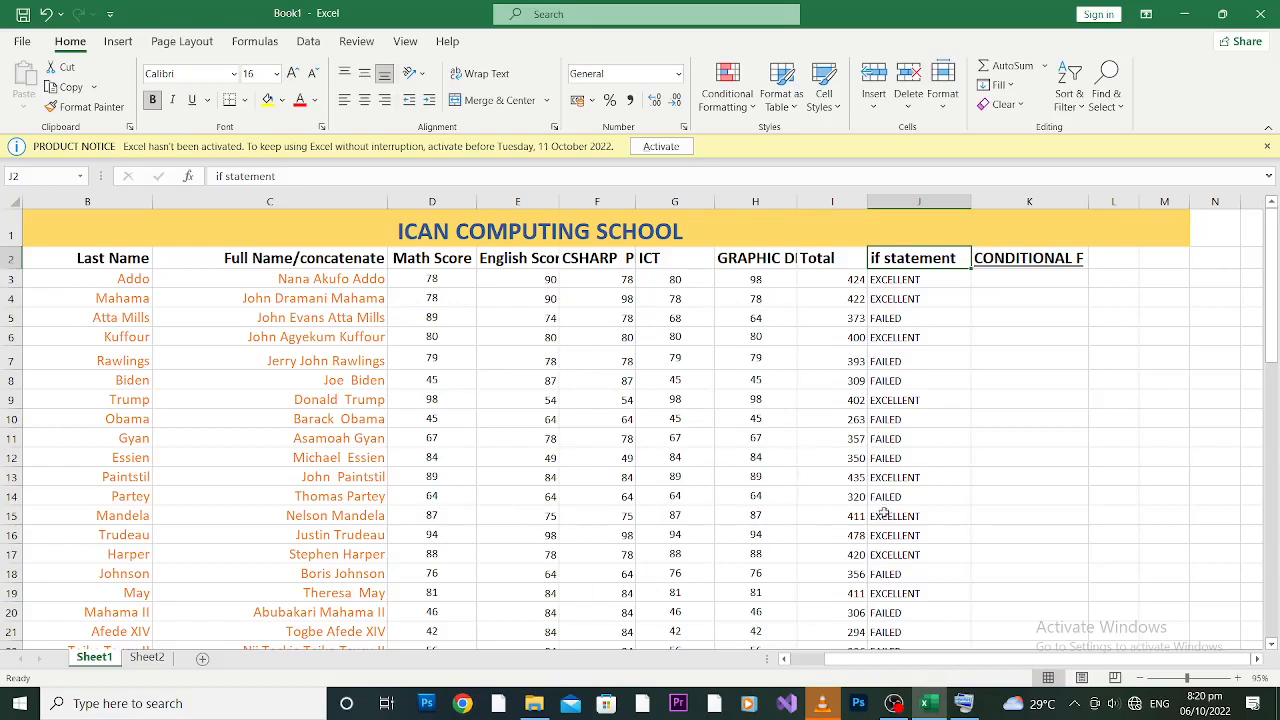
click(1014, 278)
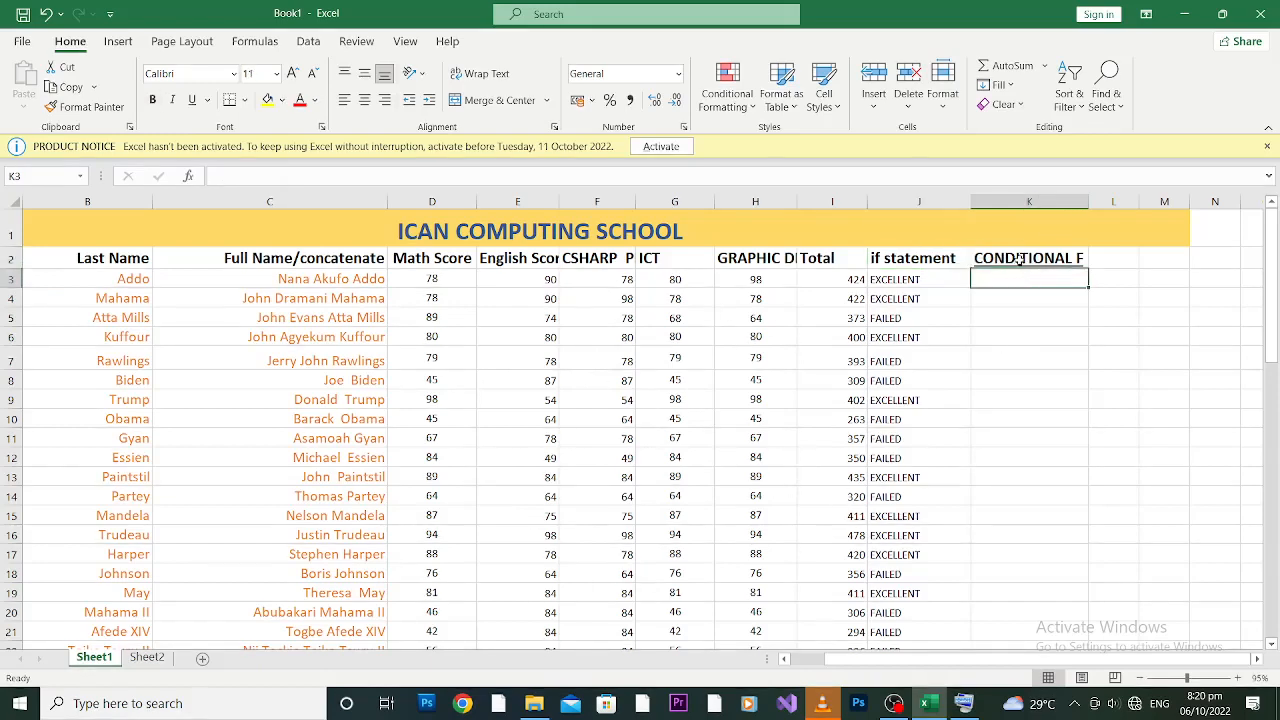
click(1018, 259)
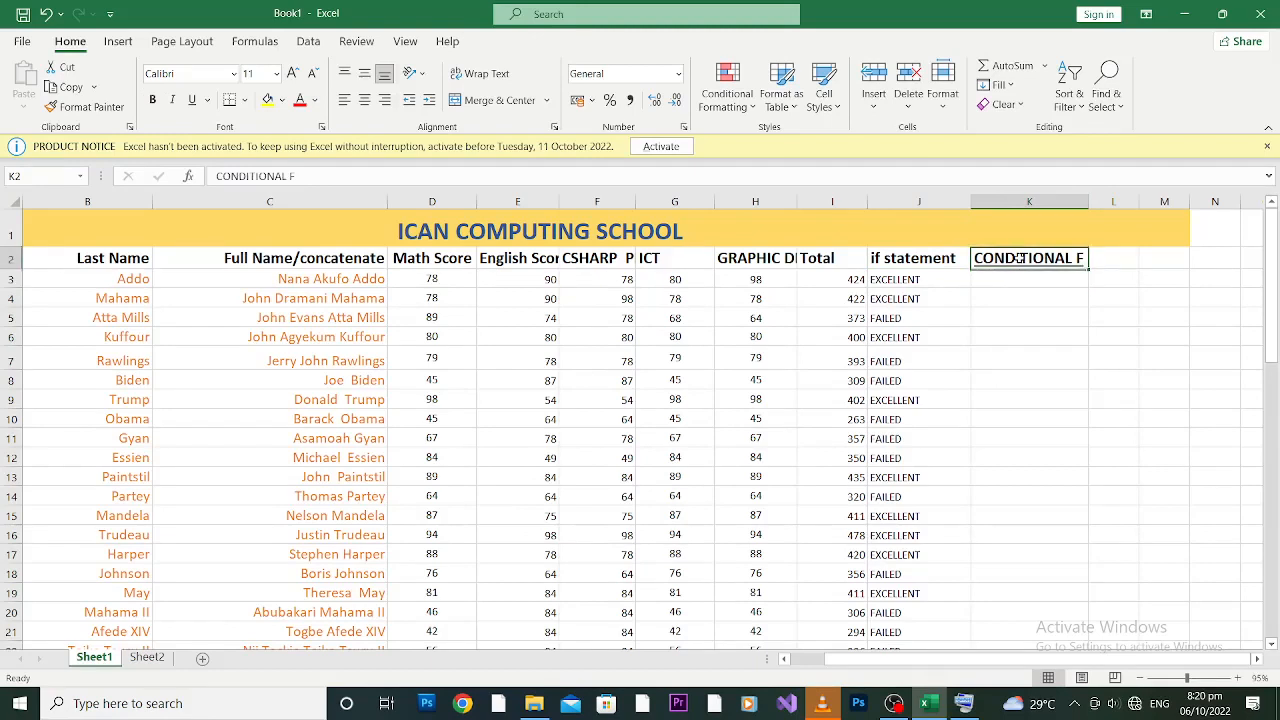
Step: Turn off underline on the CONDITIONAL F heading and scroll down to review the FAILED results
click(193, 100)
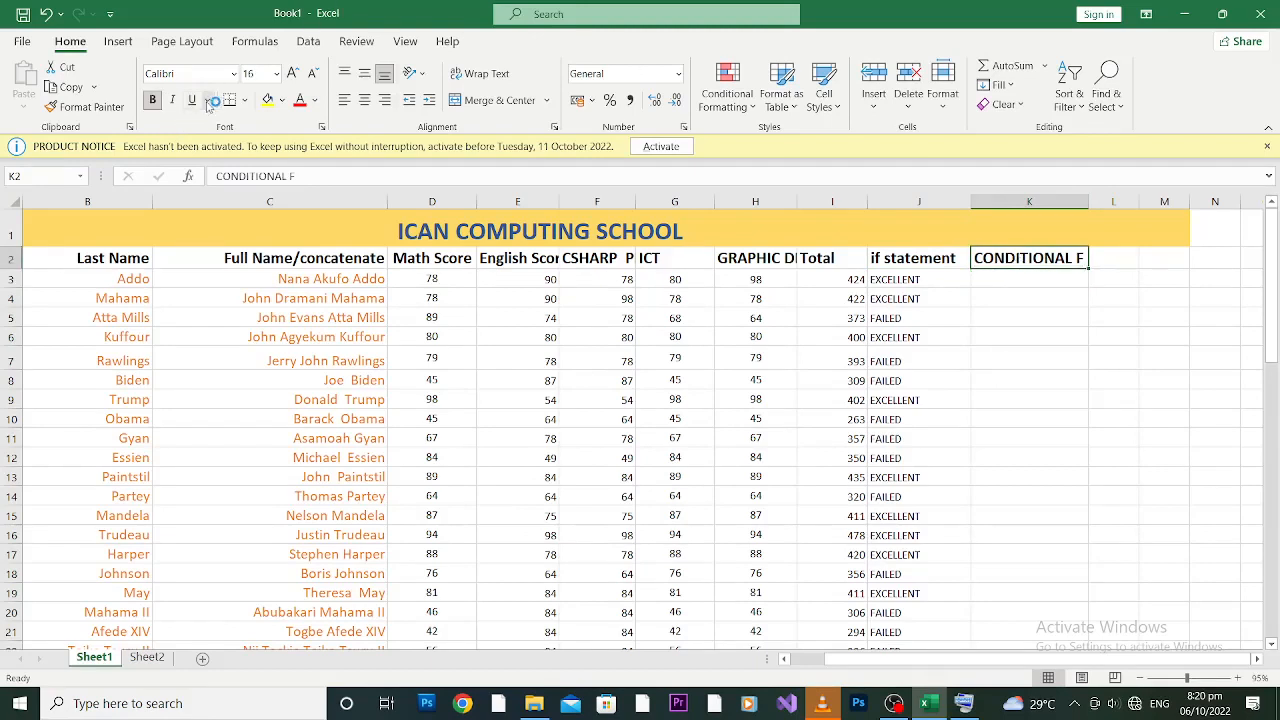
click(1016, 276)
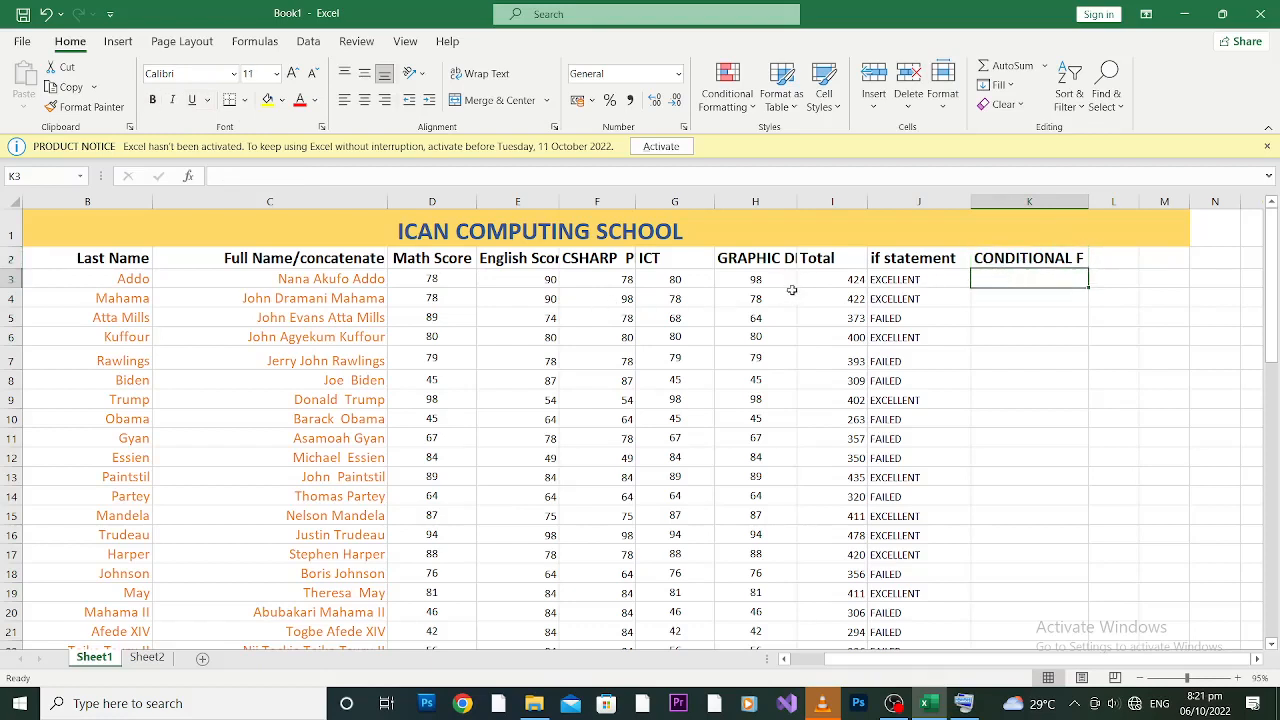
click(827, 277)
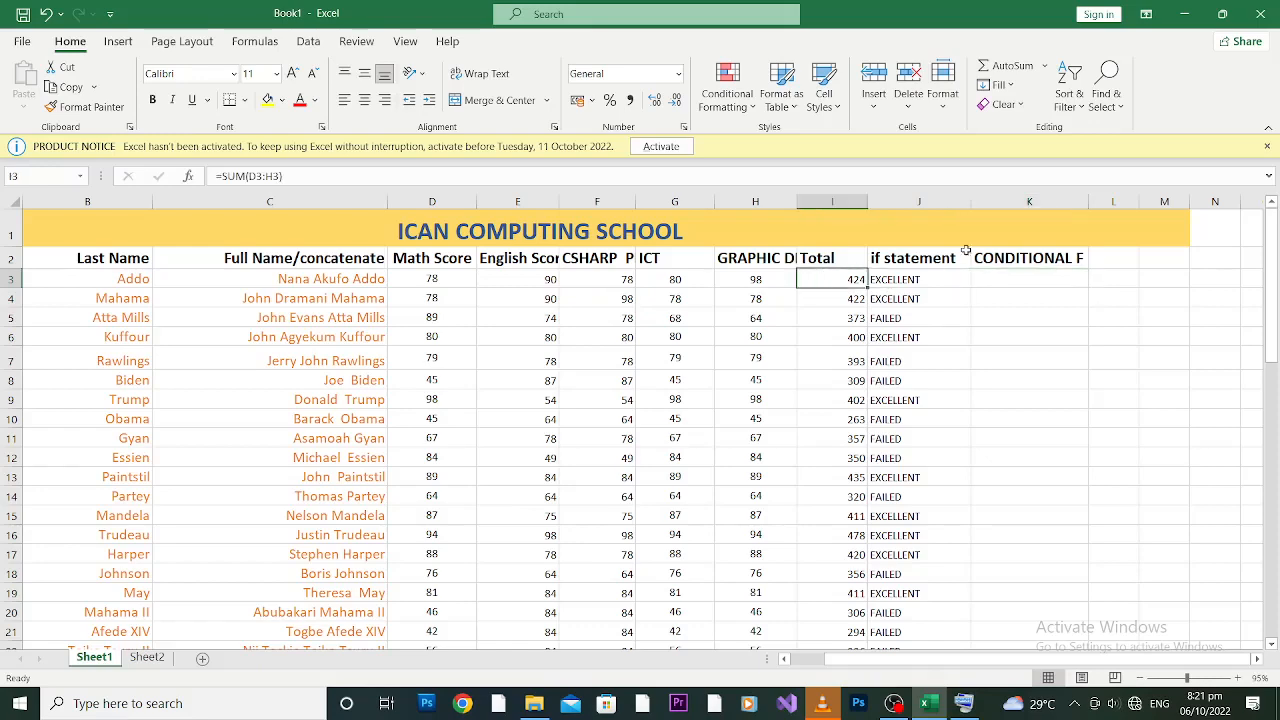
drag(1270, 220, 1271, 240)
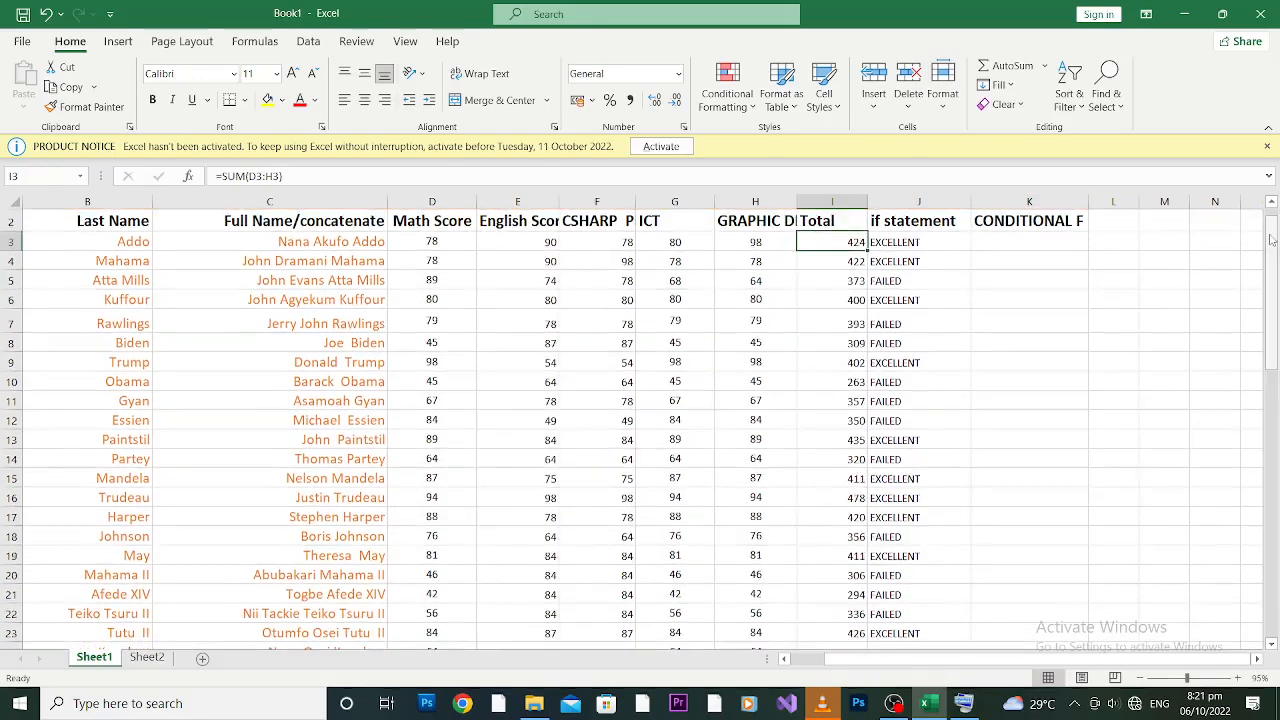
click(1268, 453)
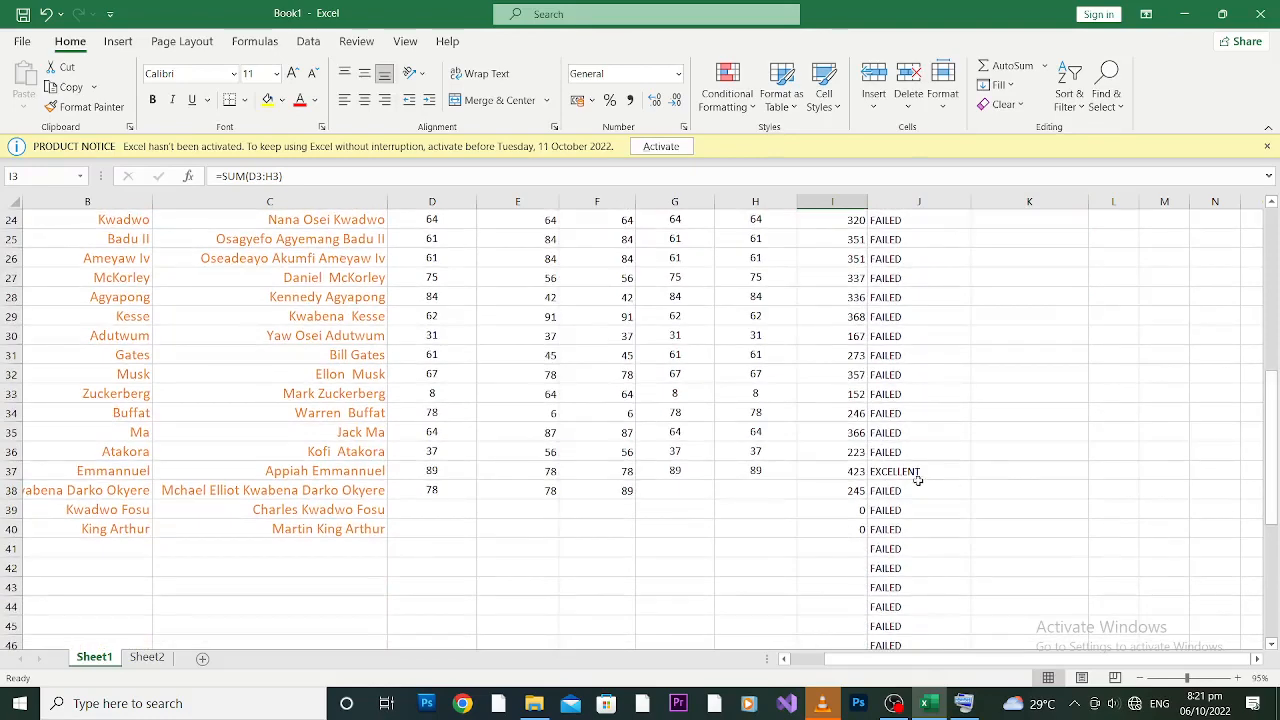
drag(1274, 427, 1274, 500)
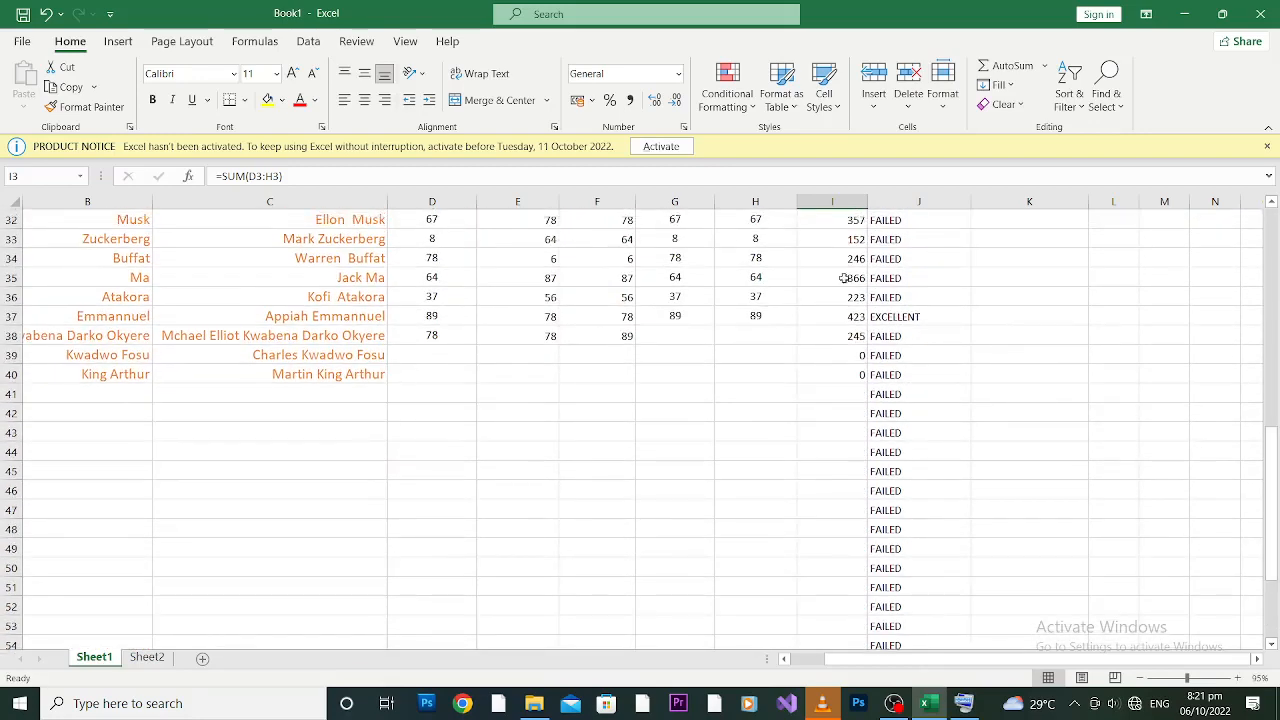
Step: Apply a Greater Than 400 rule to I3:I40 with Yellow Fill with Dark Yellow Text
shift+click(853, 376)
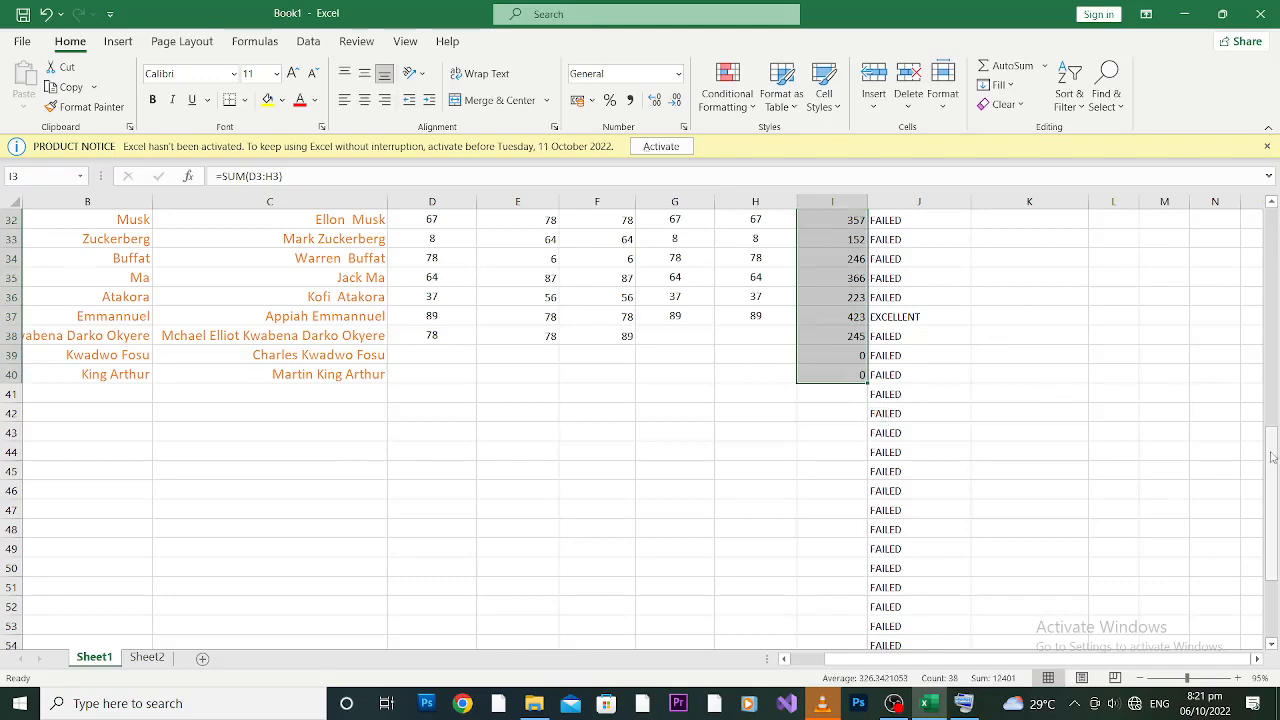
drag(1272, 456, 1274, 215)
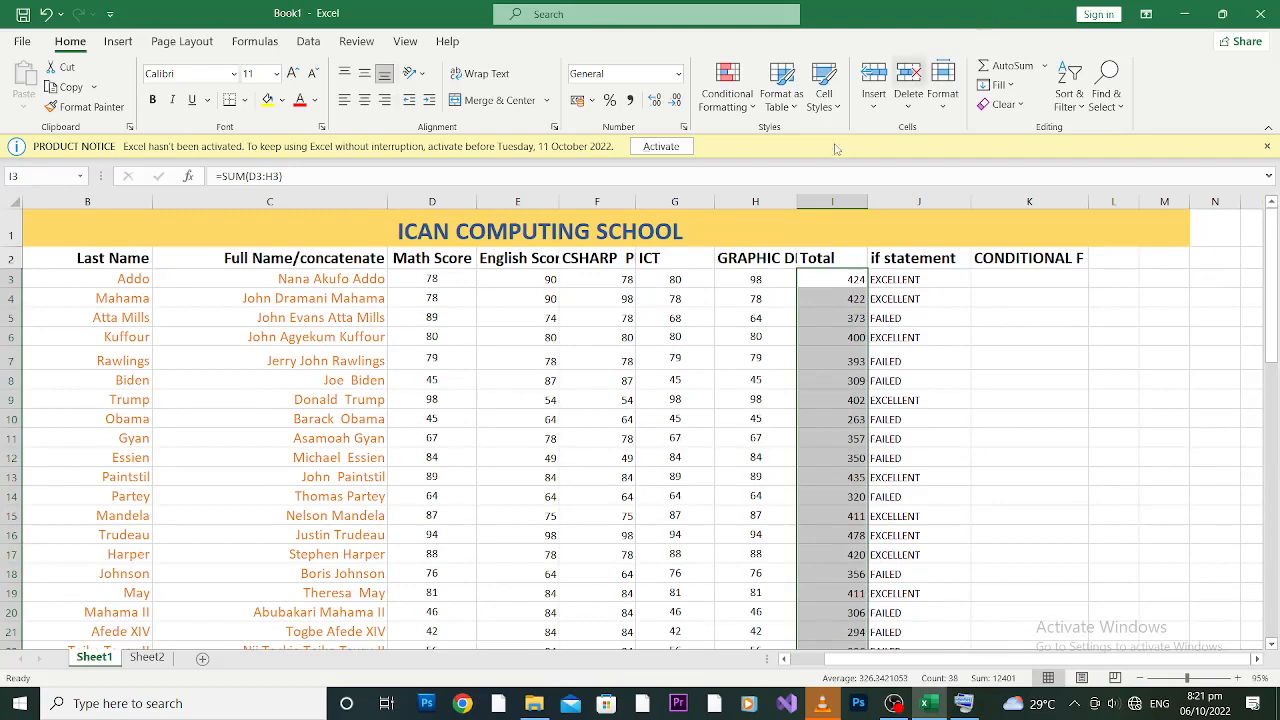
click(753, 108)
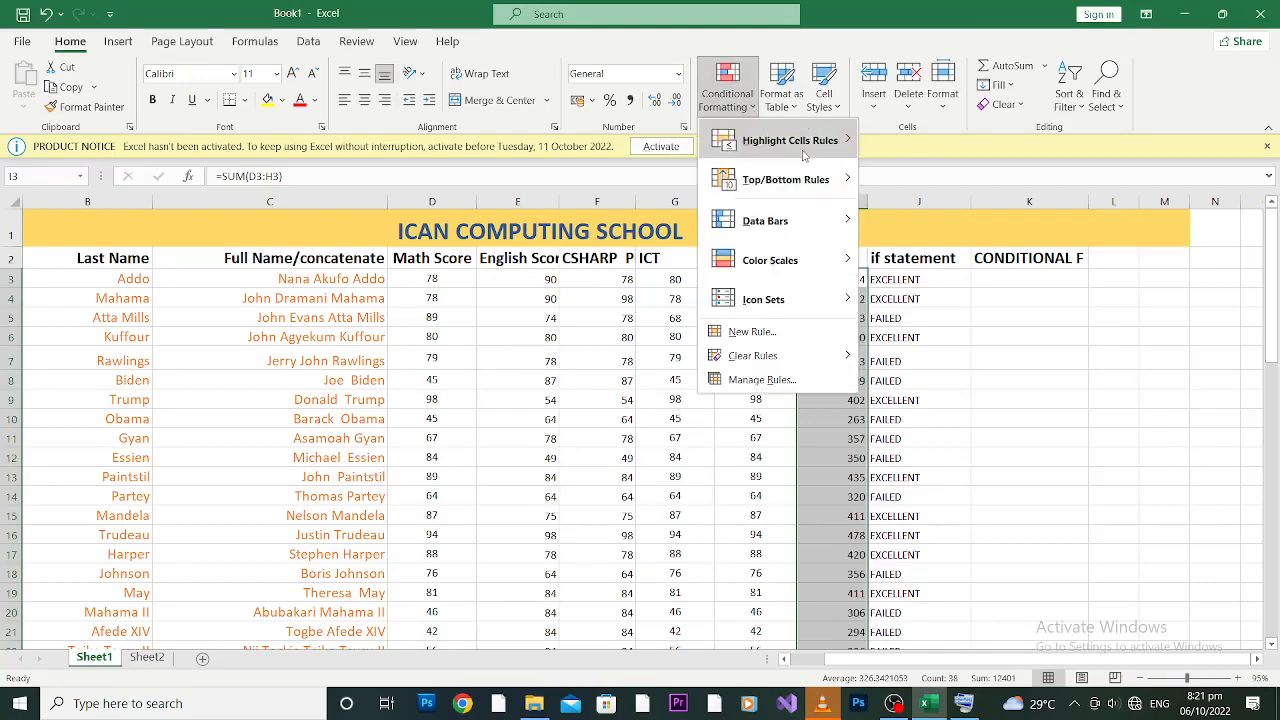
mouse_move(805, 155)
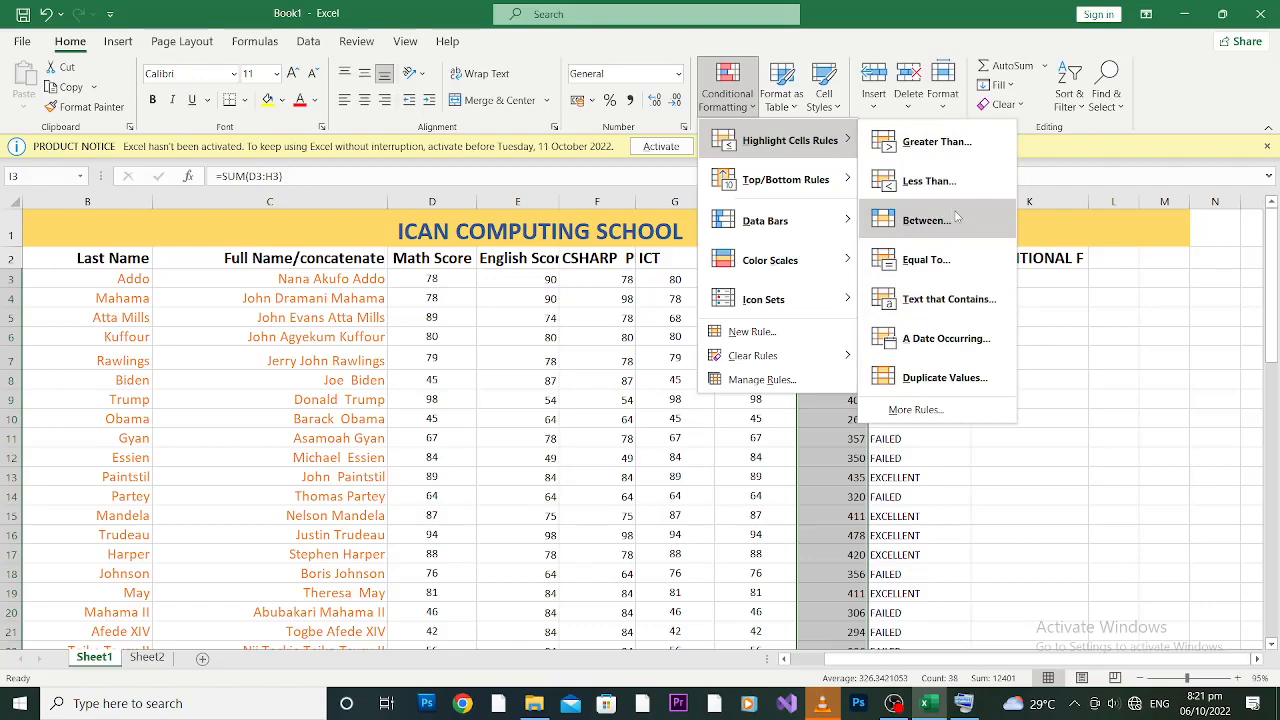
click(948, 150)
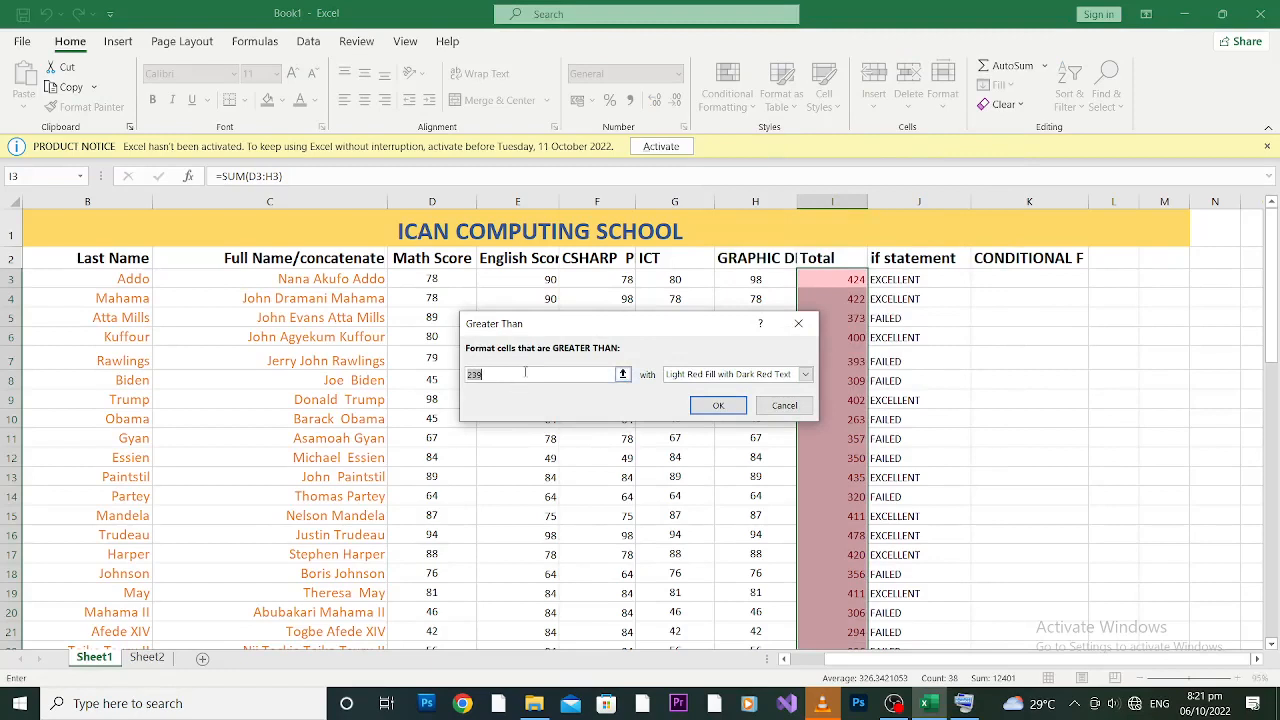
text(400)
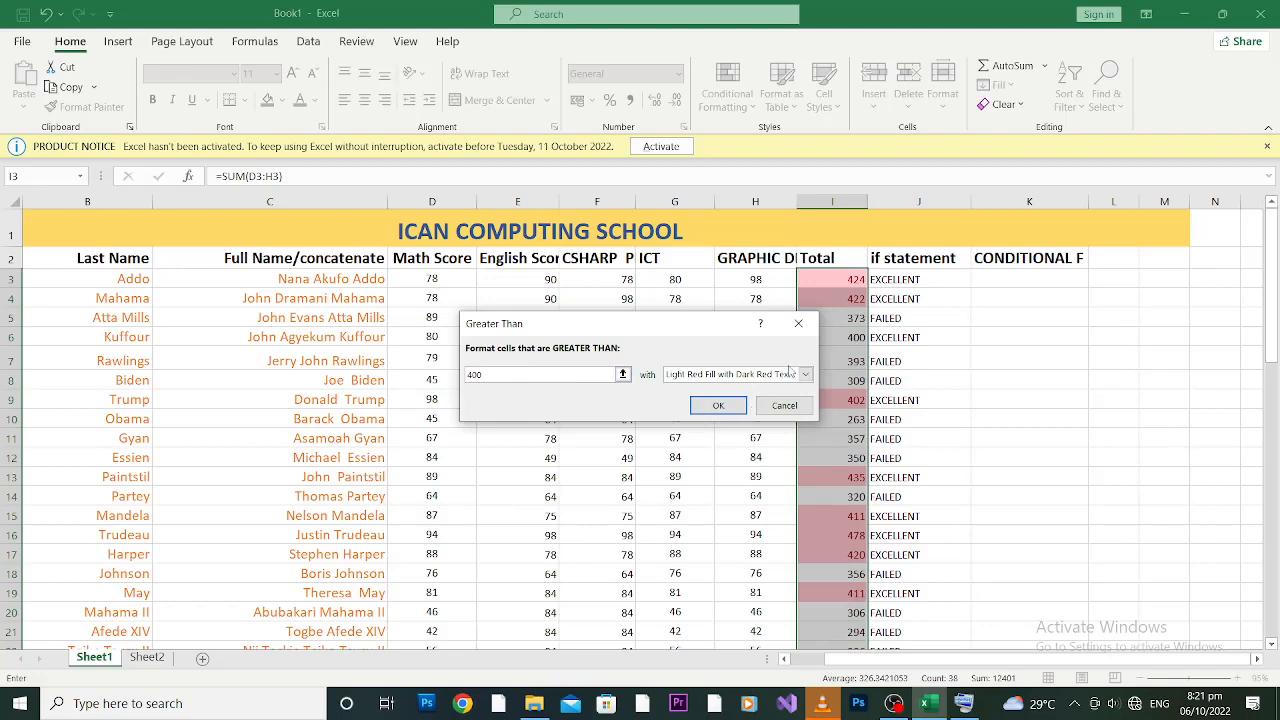
click(804, 376)
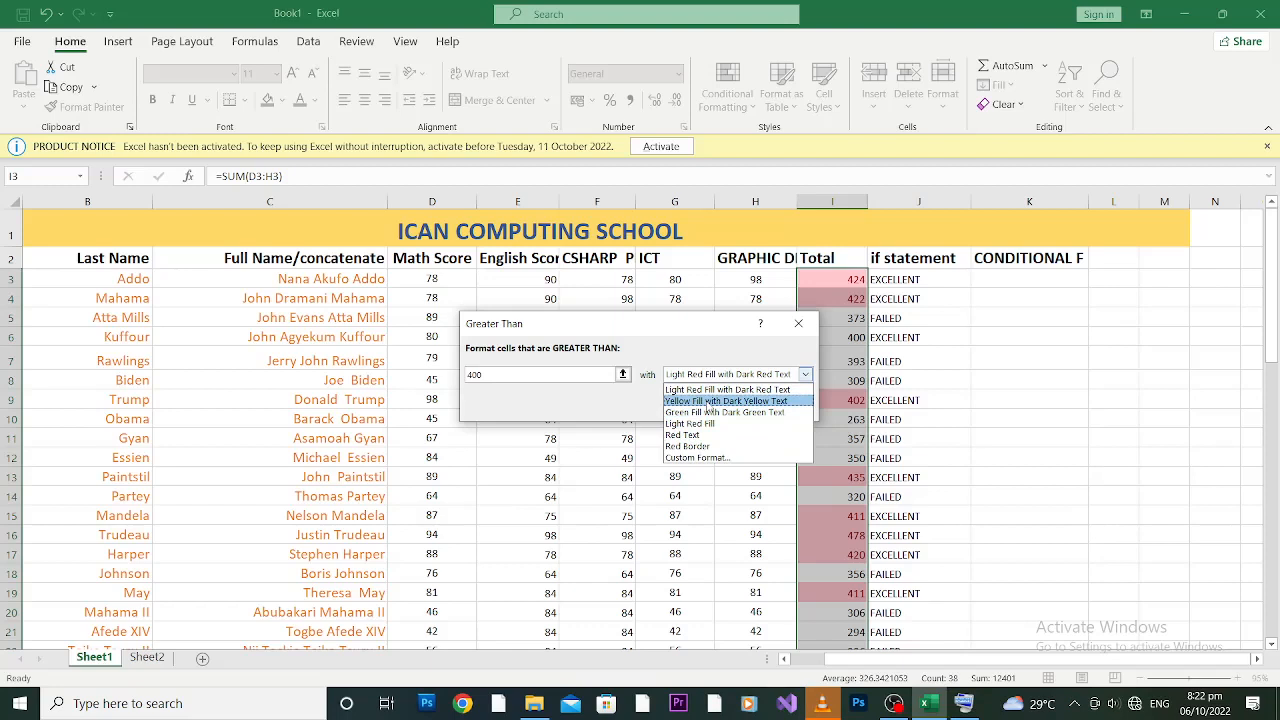
click(709, 401)
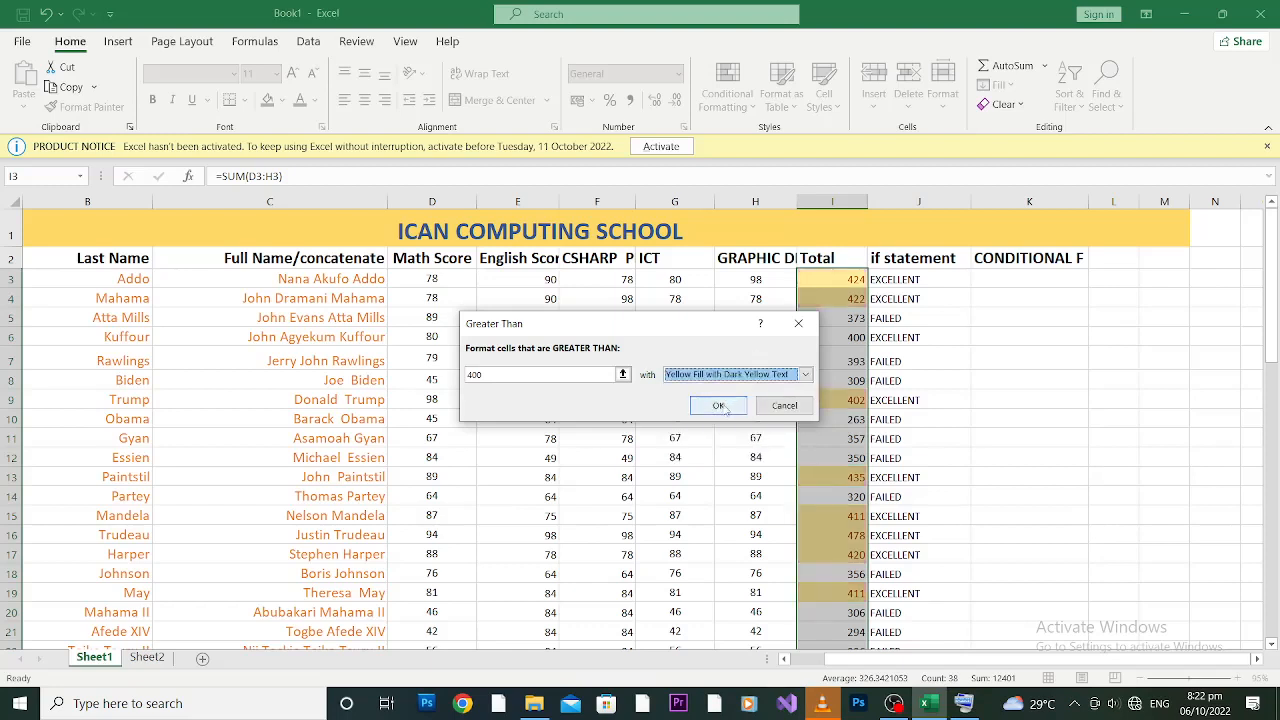
click(722, 404)
click(930, 337)
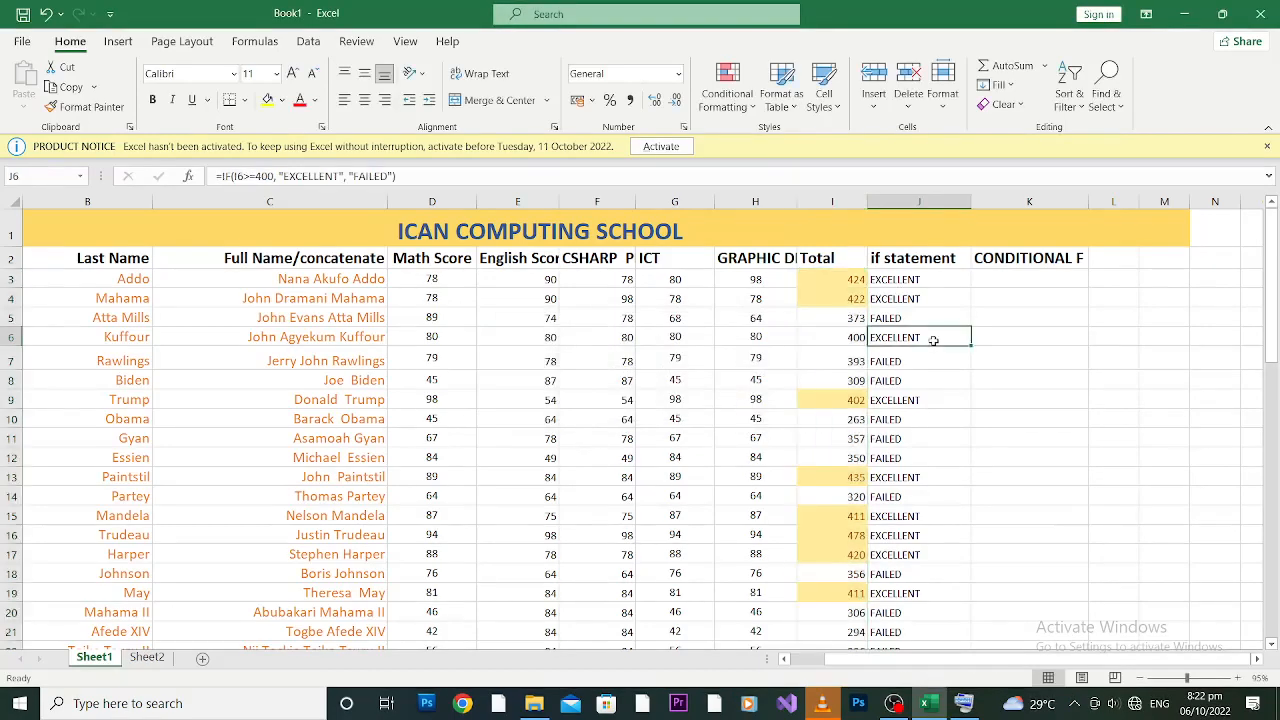
Step: Reselect the Total range I3:I40, checking the highlighting on the lower rows
click(826, 282)
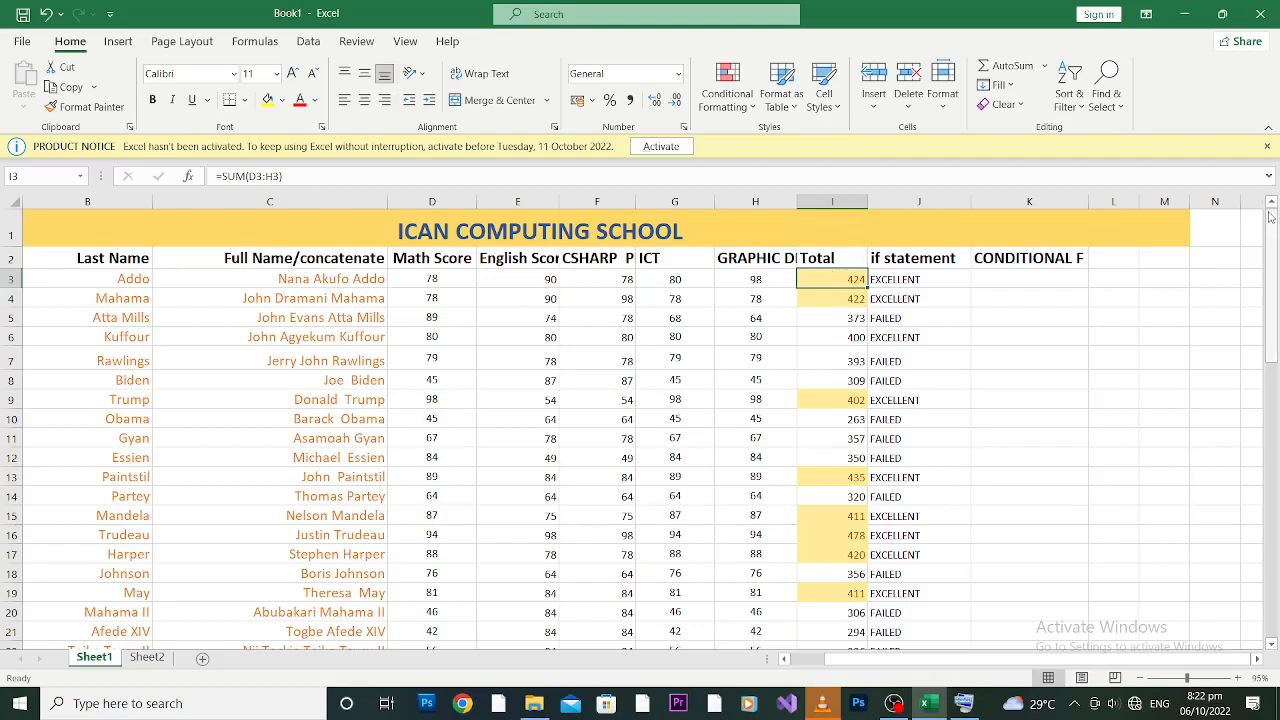
drag(1275, 226, 1276, 447)
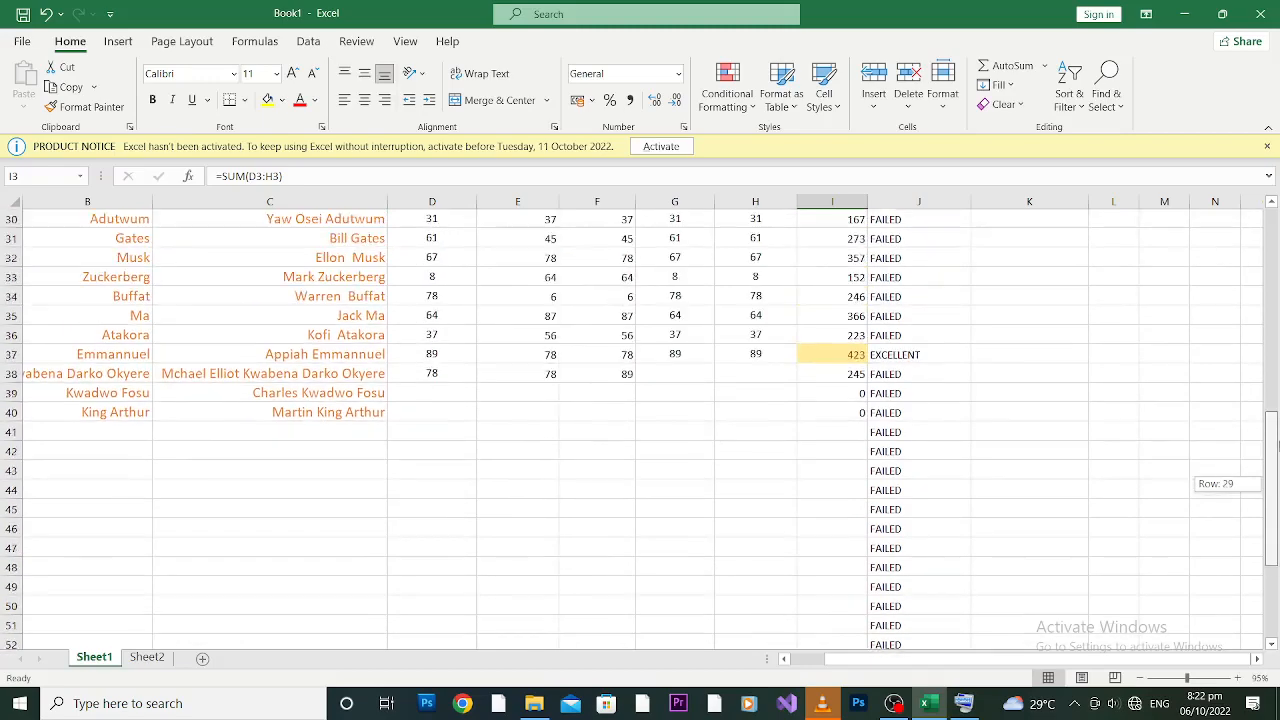
drag(1275, 395, 1273, 256)
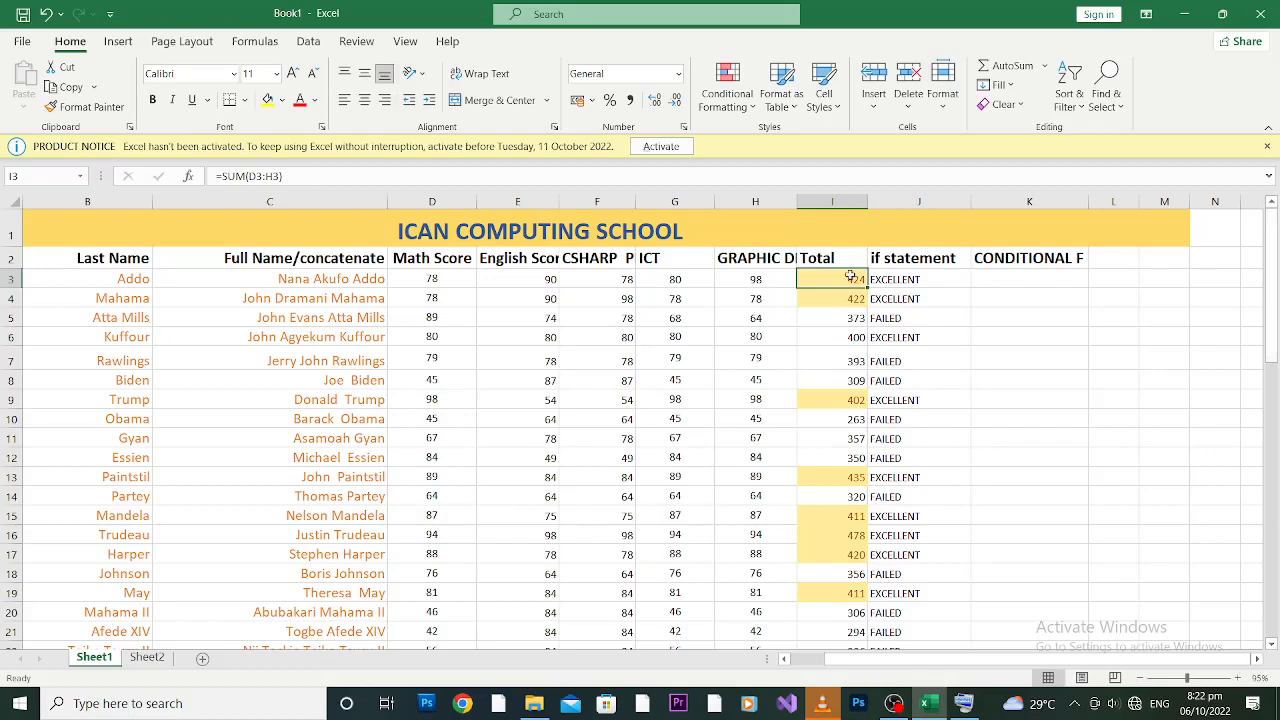
drag(1271, 240, 1273, 445)
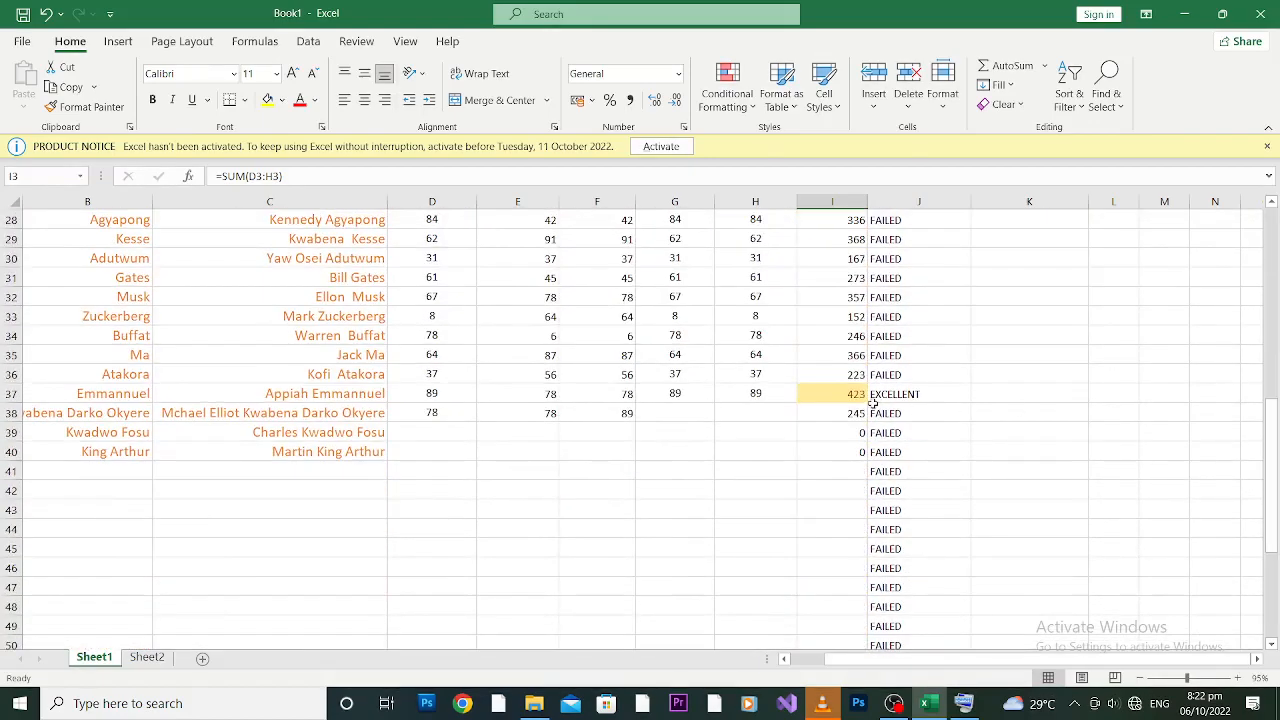
shift+click(850, 451)
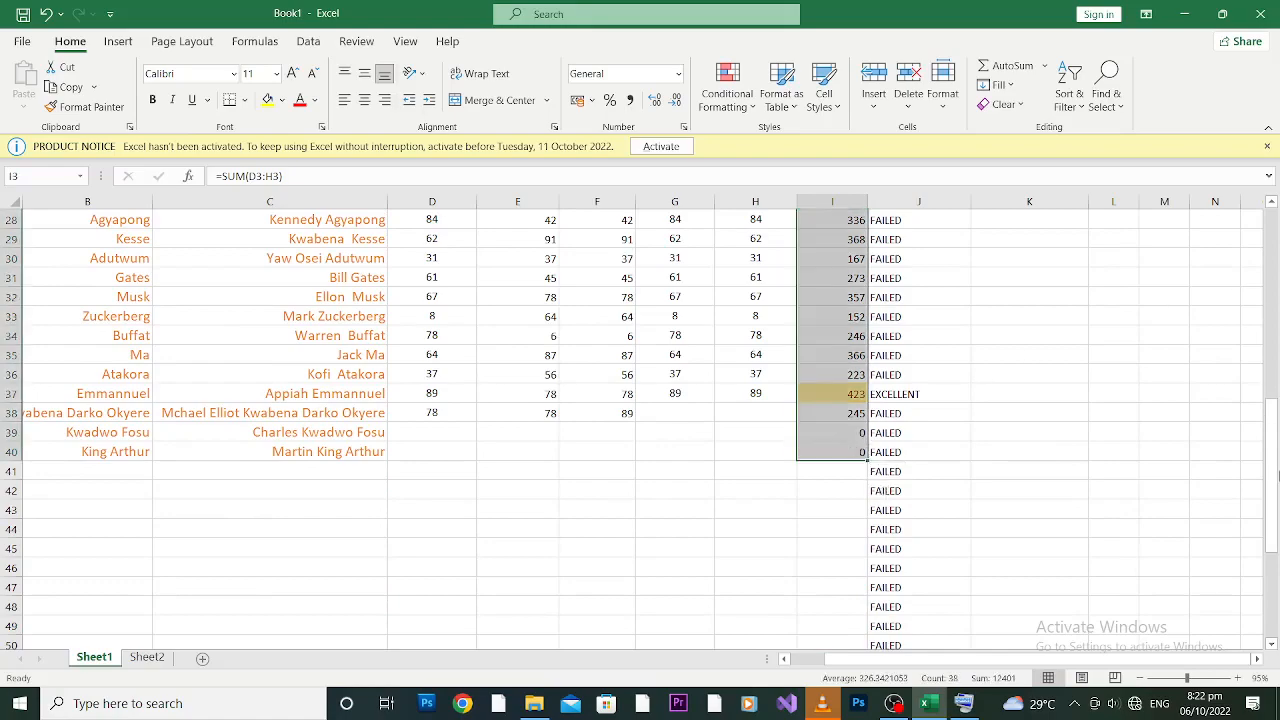
Step: Apply a Less Than 400 rule to the totals with Light Red Fill with Dark Red Text
drag(1274, 477, 1274, 210)
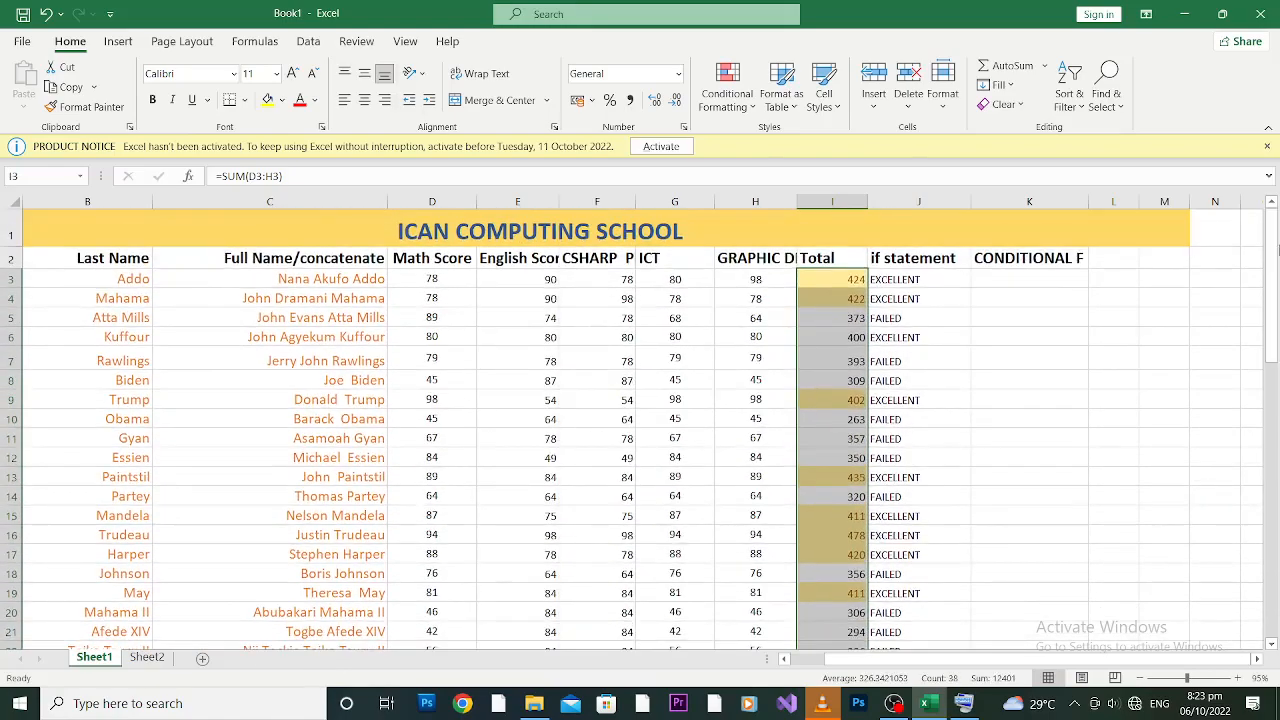
click(754, 113)
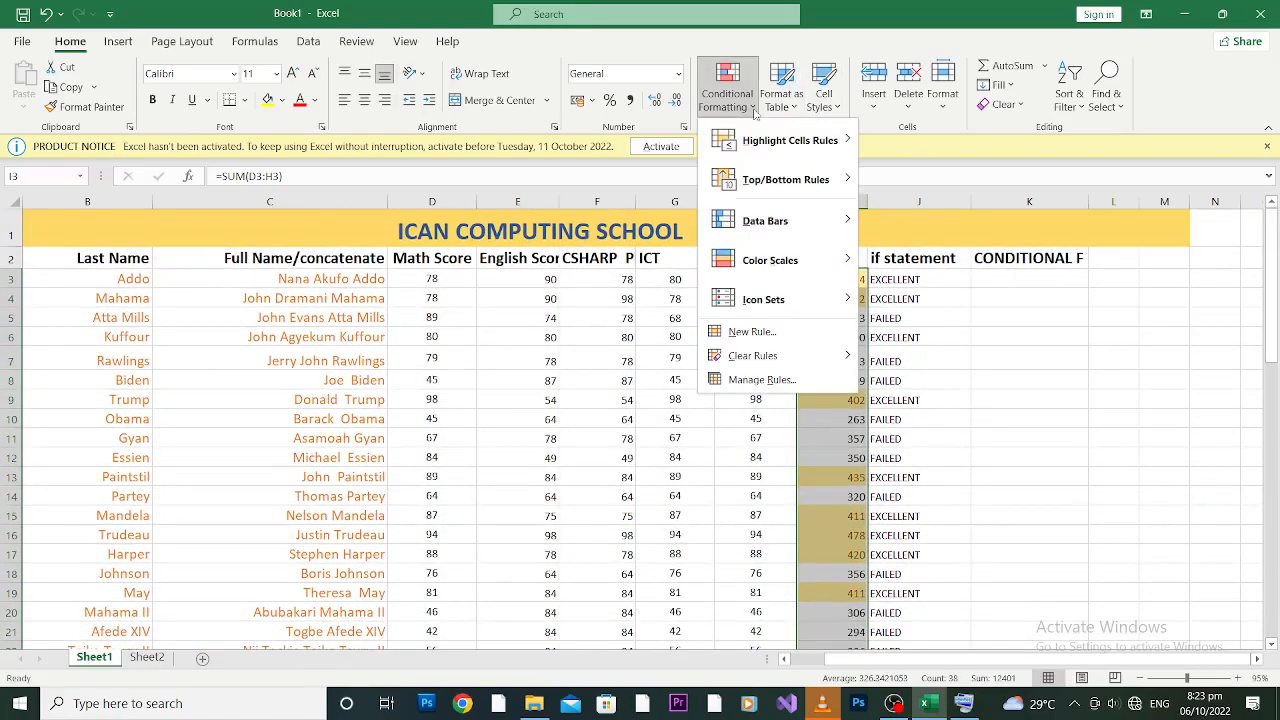
mouse_move(786, 148)
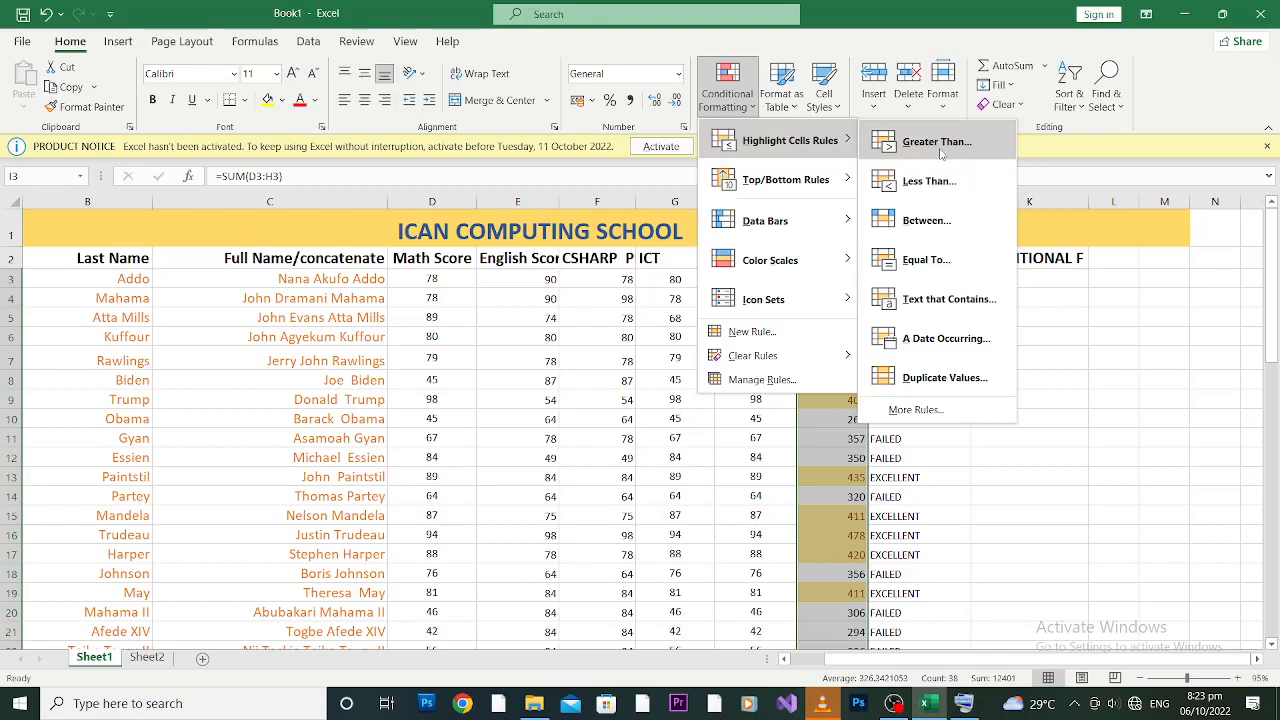
click(929, 182)
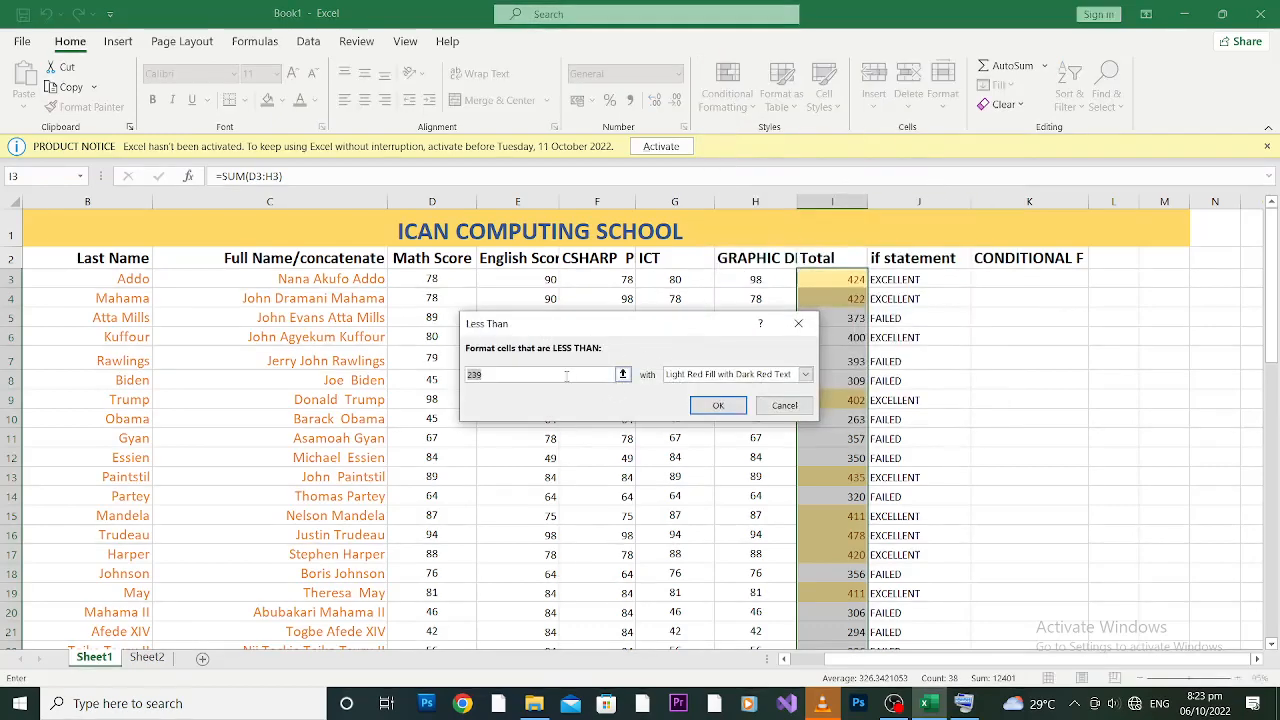
click(566, 375)
key(BackSpace)
key(BackSpace)
key(BackSpace)
text(400)
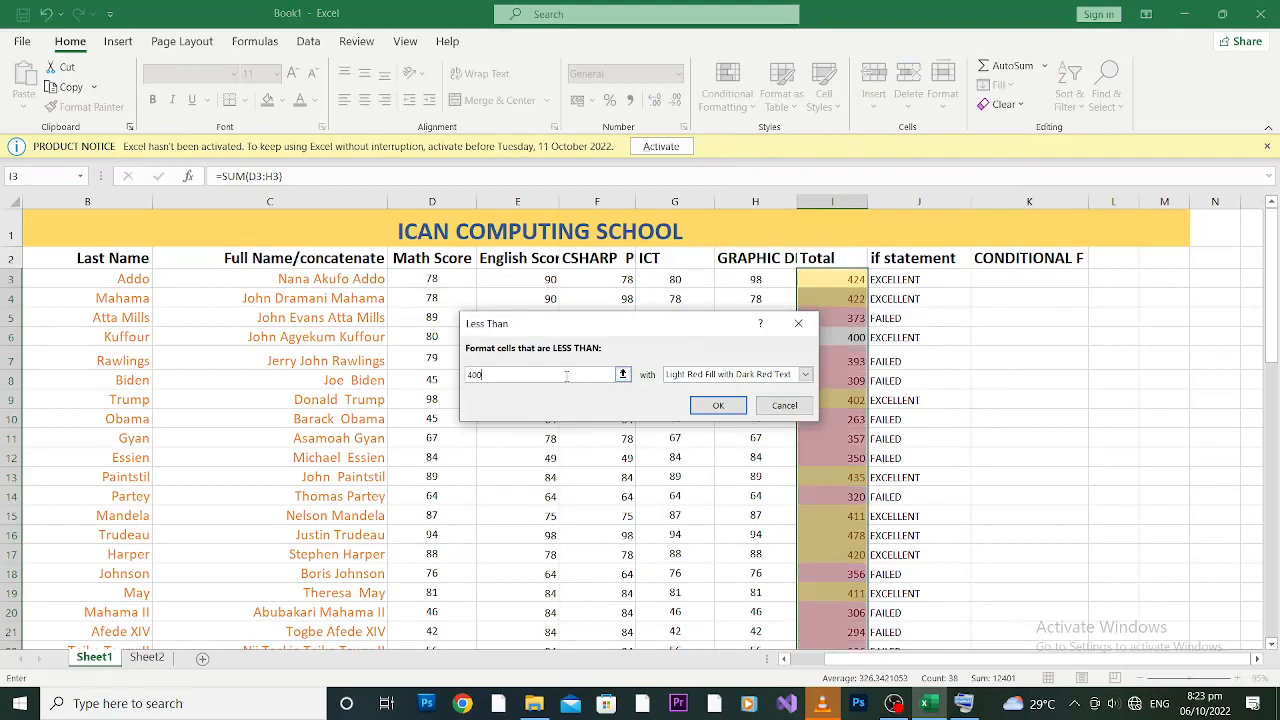
click(805, 375)
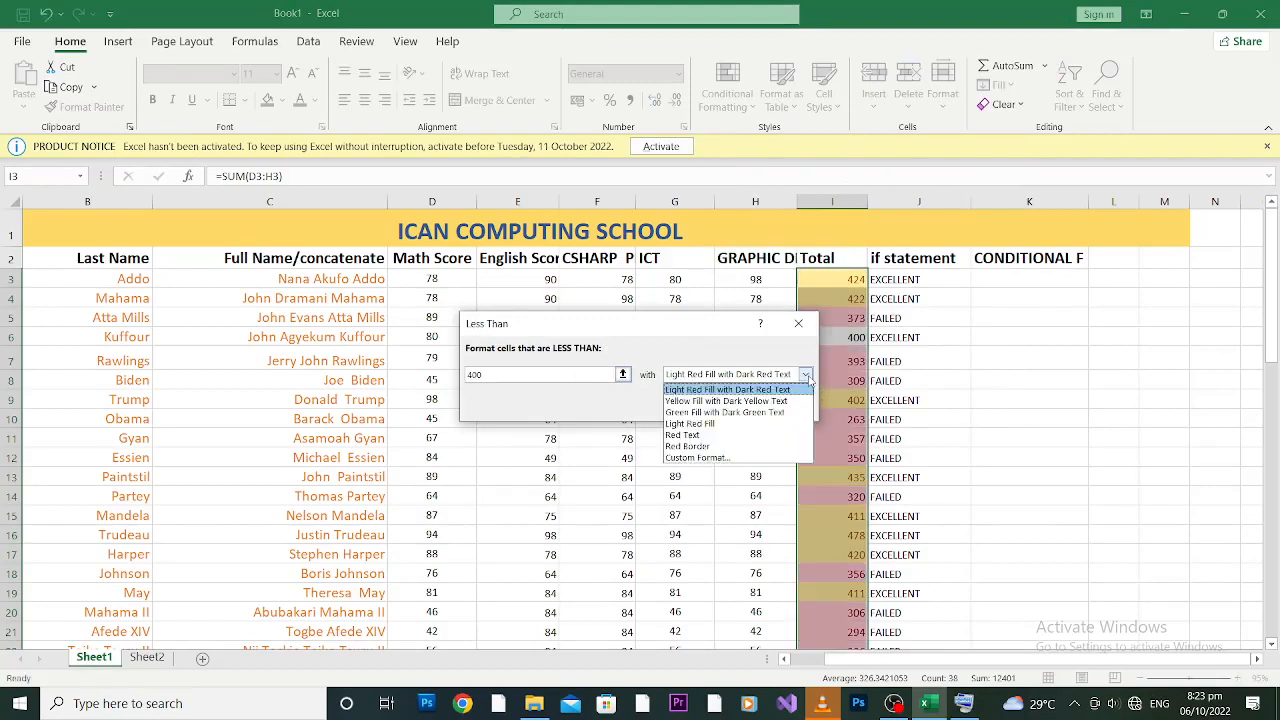
click(731, 391)
click(722, 404)
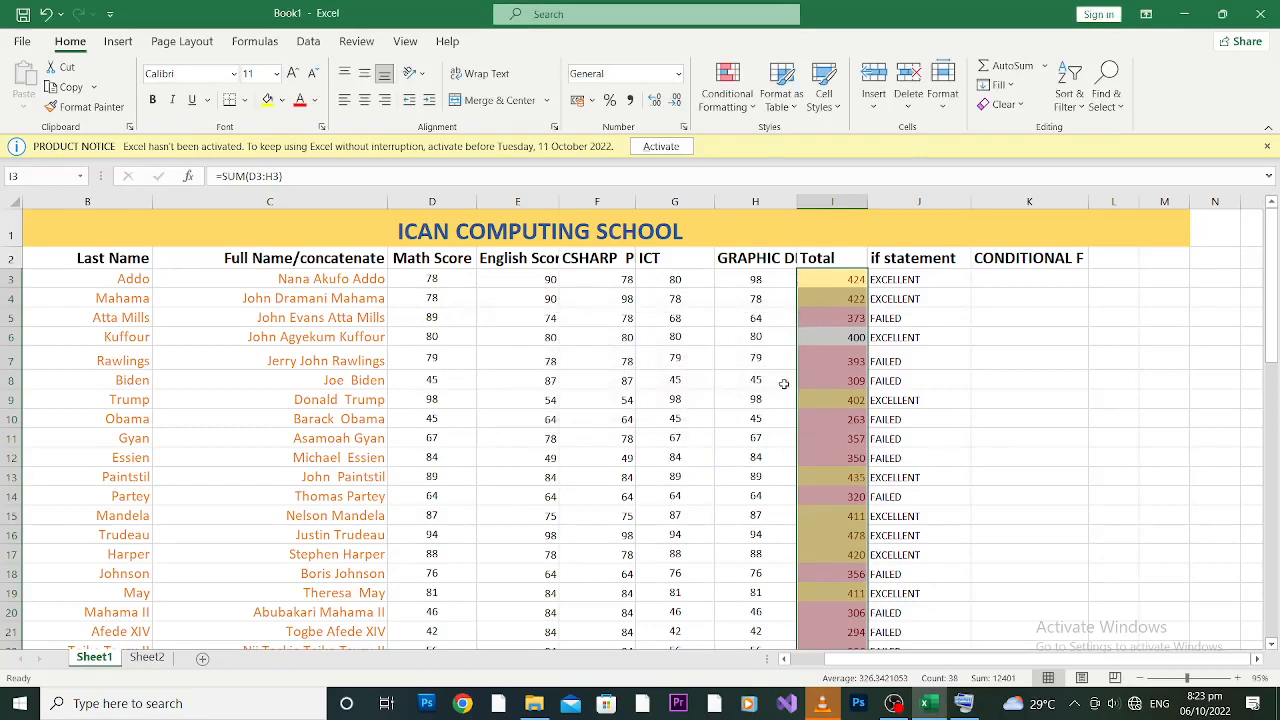
click(985, 343)
click(817, 313)
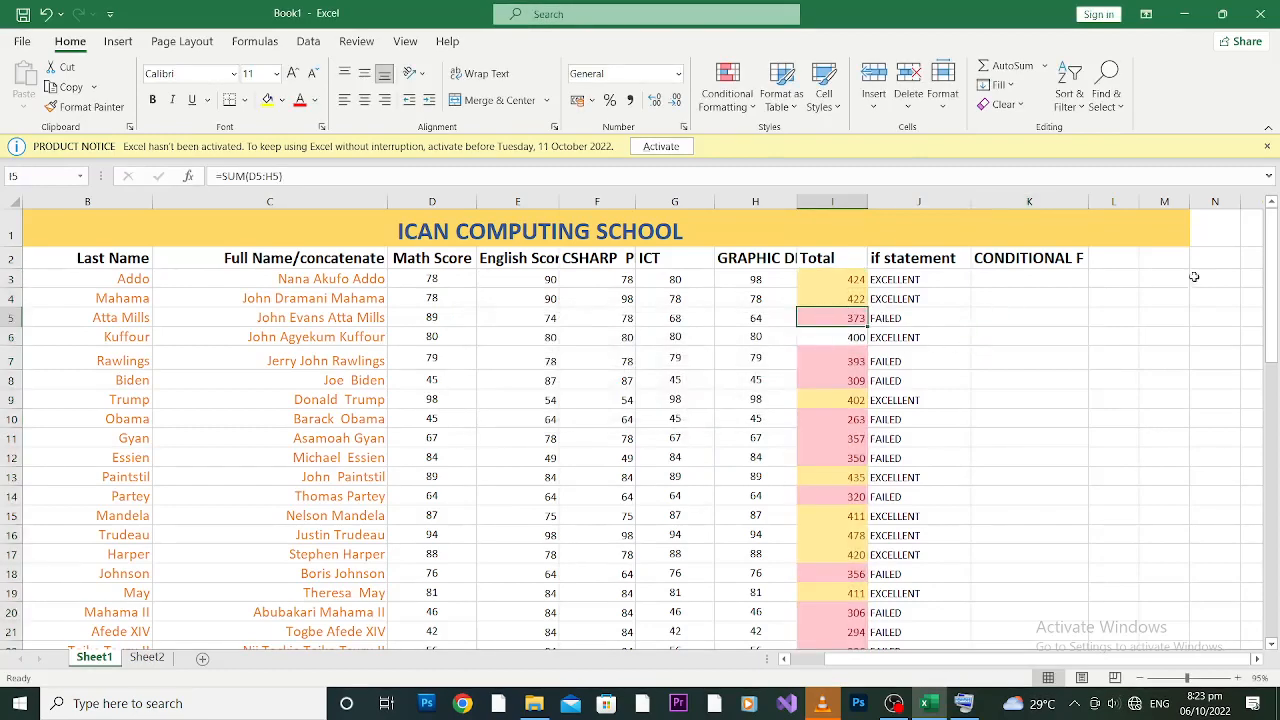
mouse_move(1273, 290)
mouse_down()
mouse_move(1276, 520)
mouse_move(1277, 275)
mouse_up()
click(850, 339)
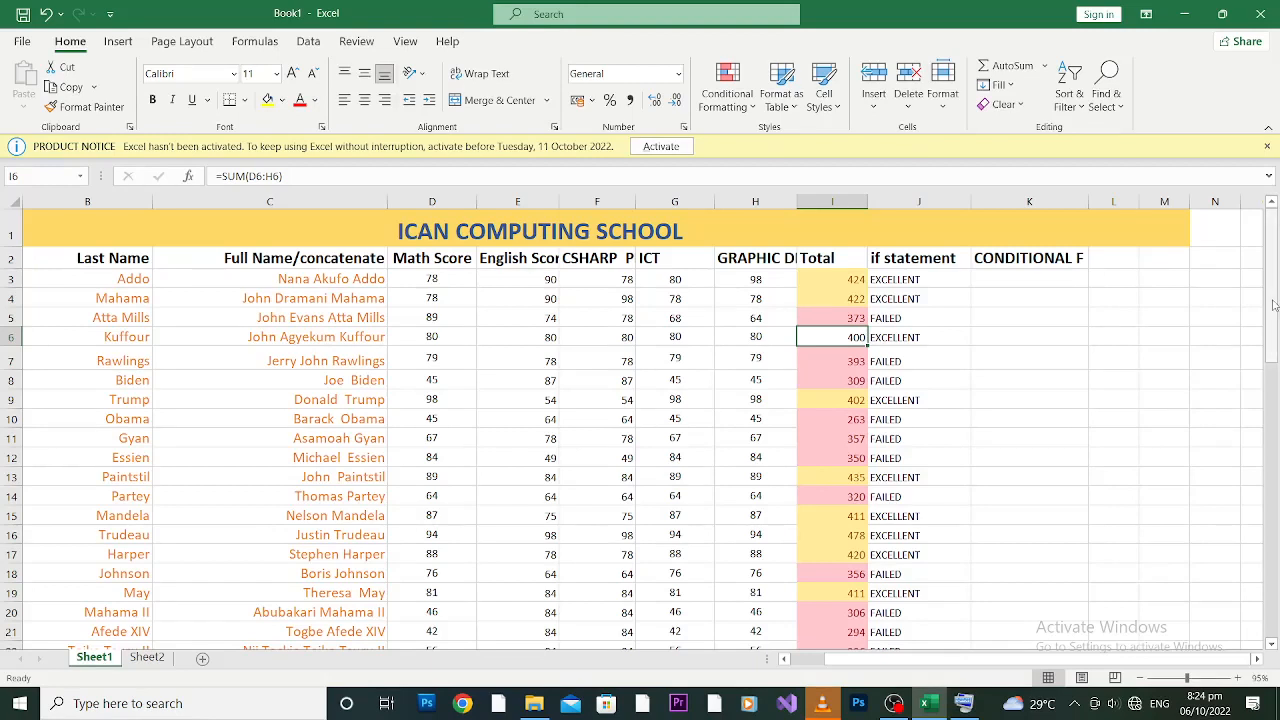
click(1030, 281)
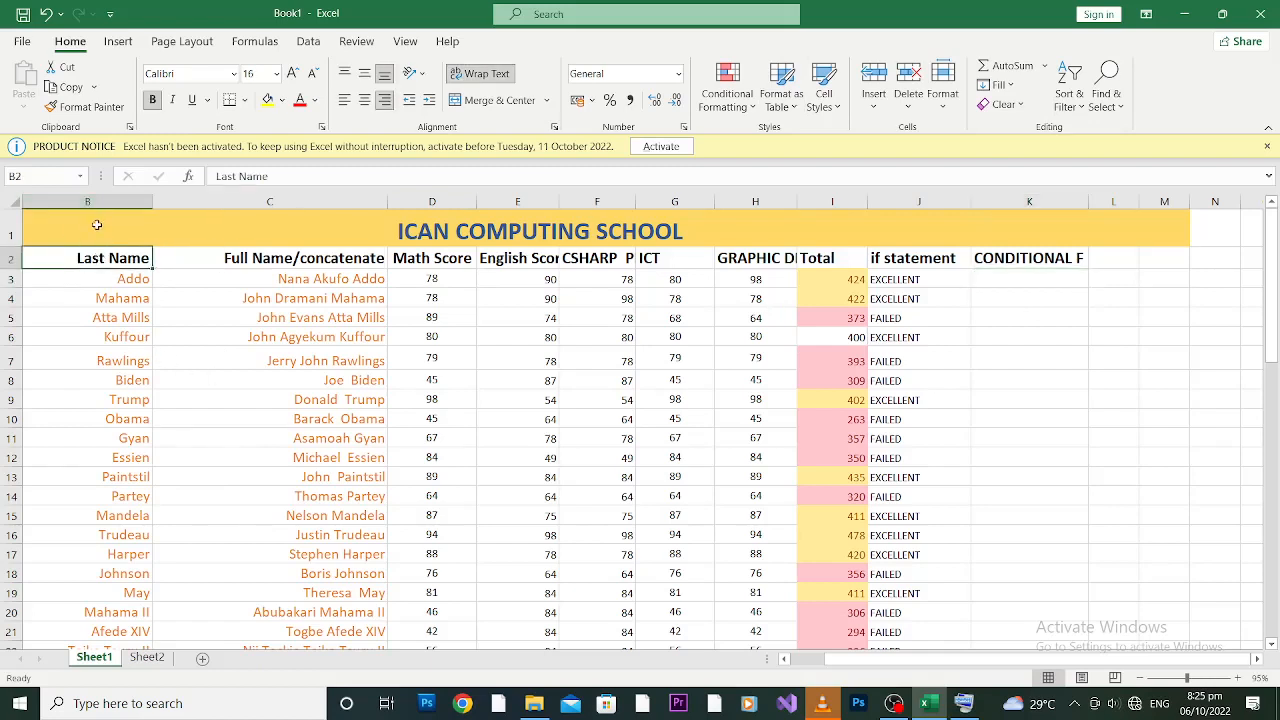
Step: Select the Full Name column and add a Text That Contains 'TOG' rule with light red highlighting
click(97, 226)
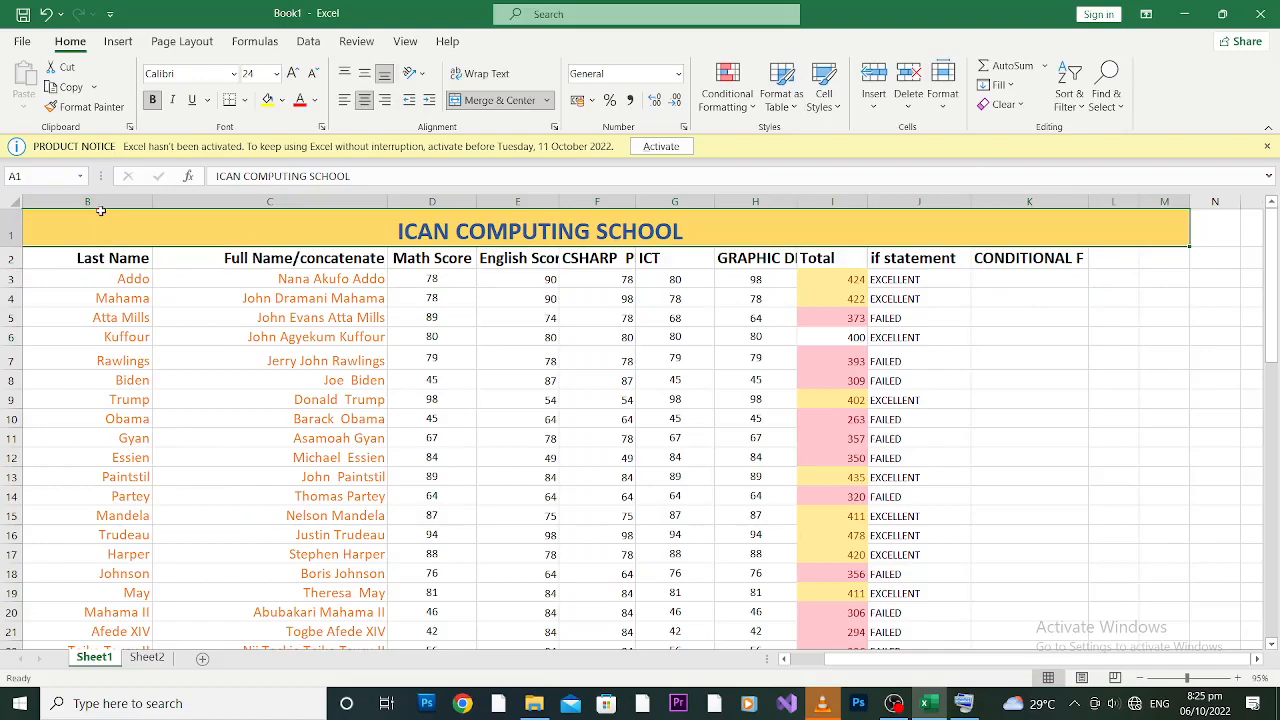
click(95, 203)
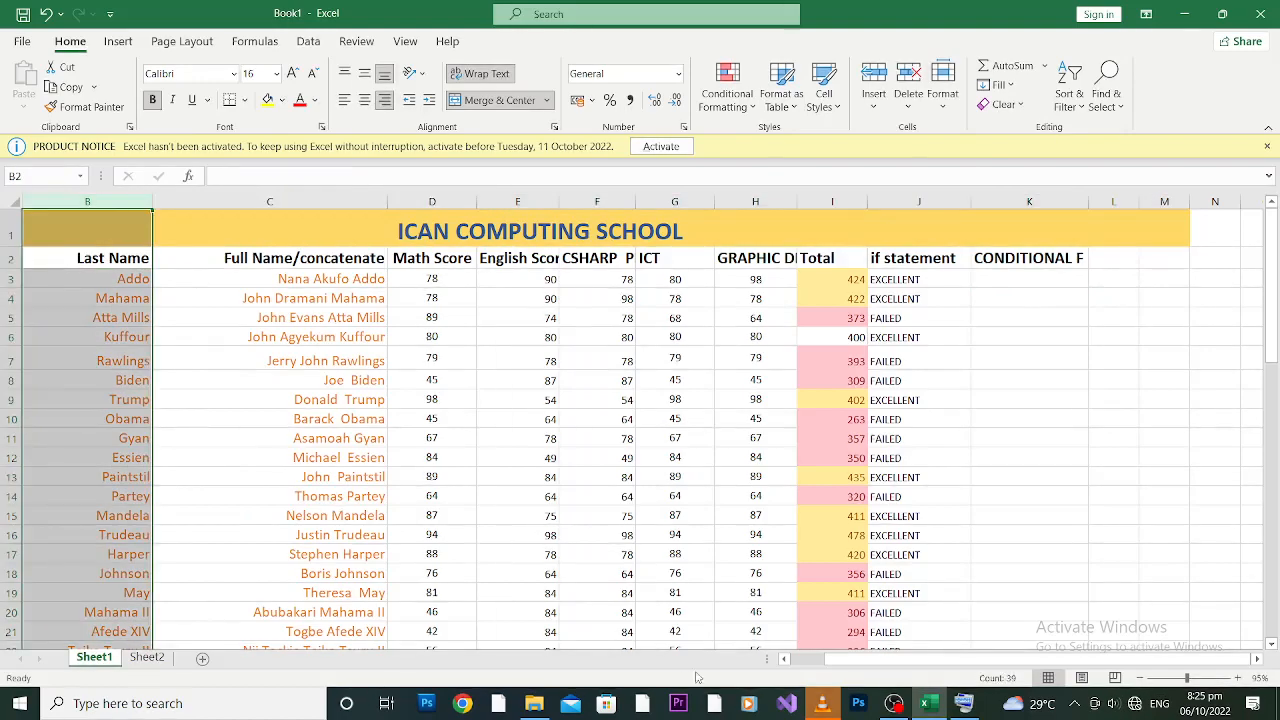
drag(892, 663, 858, 662)
click(265, 201)
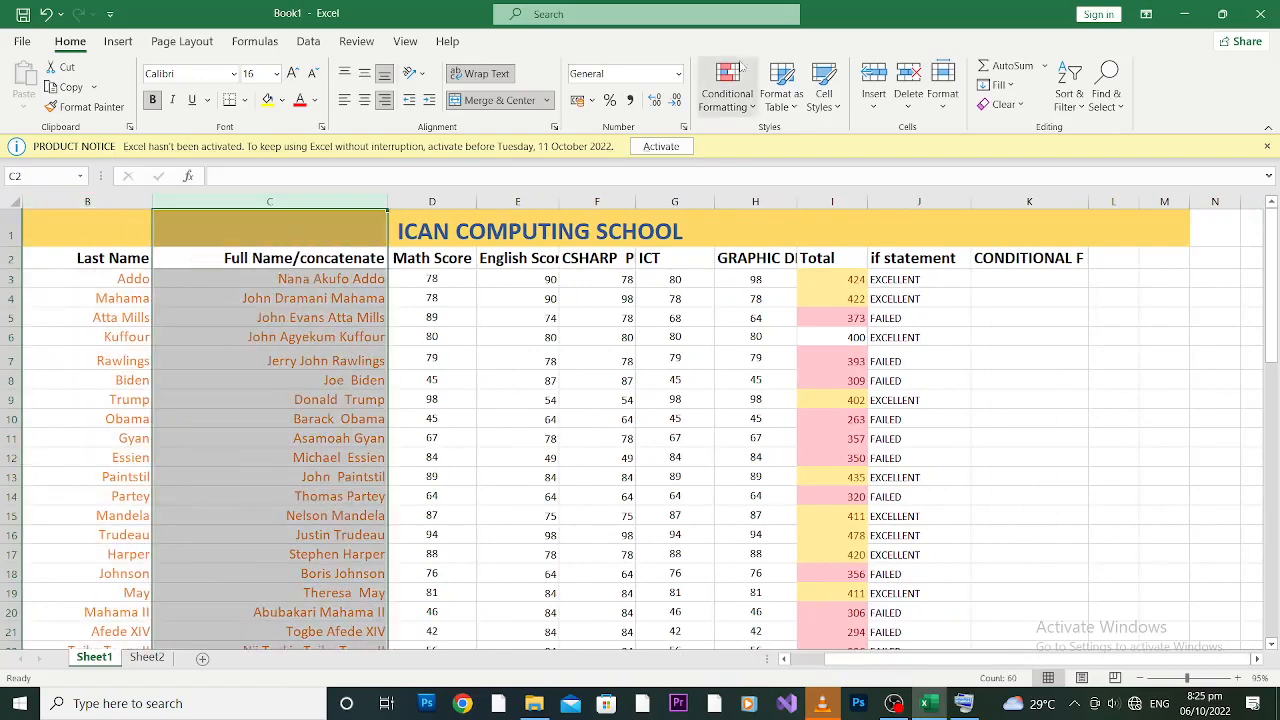
click(757, 109)
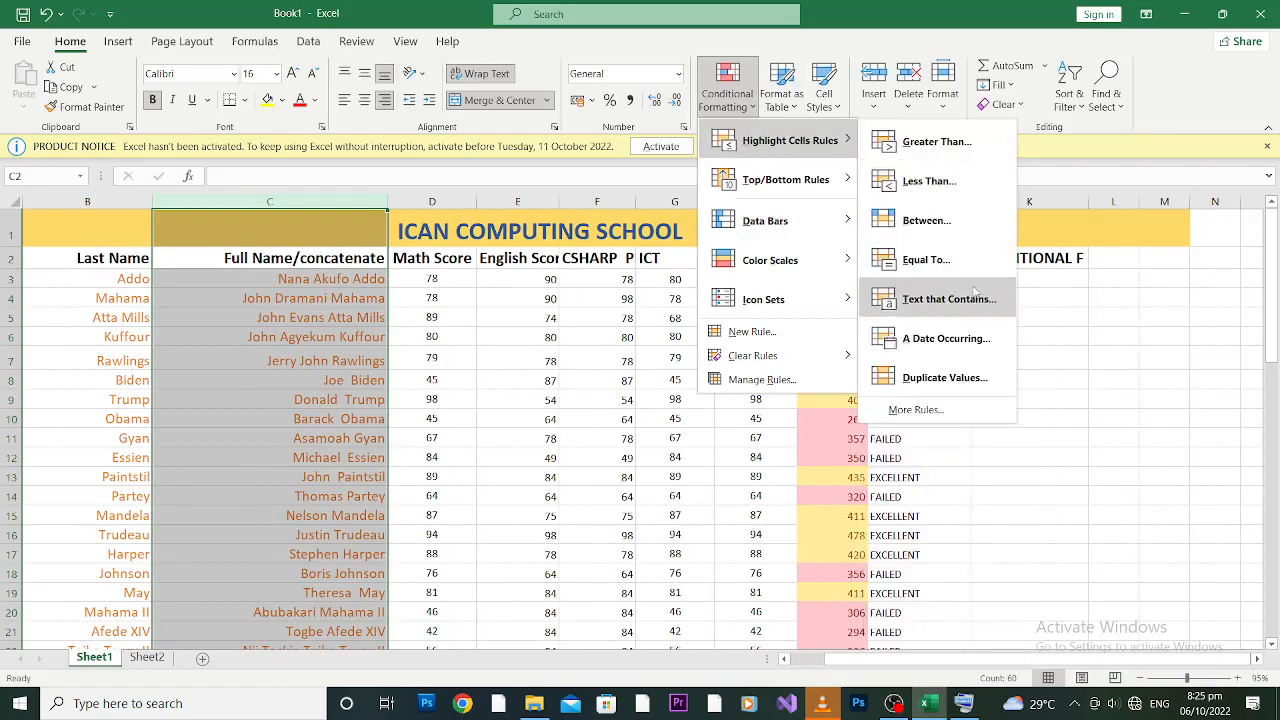
click(946, 299)
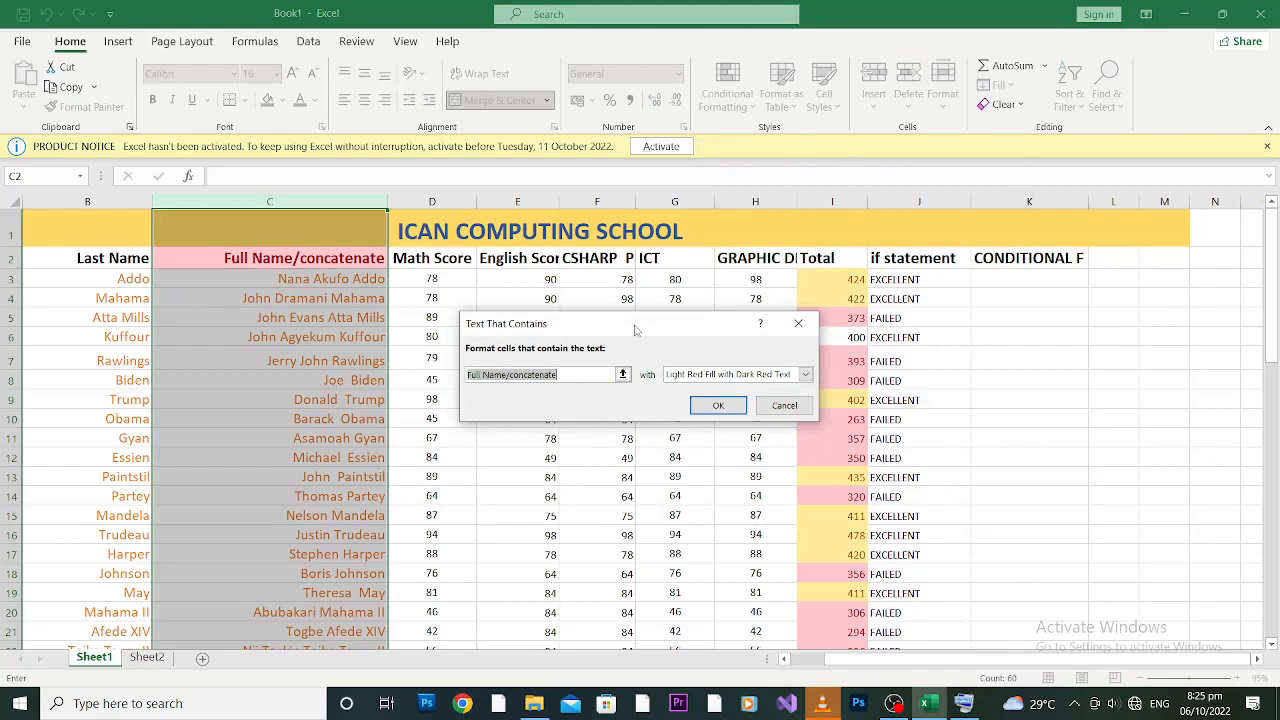
text(TOG)
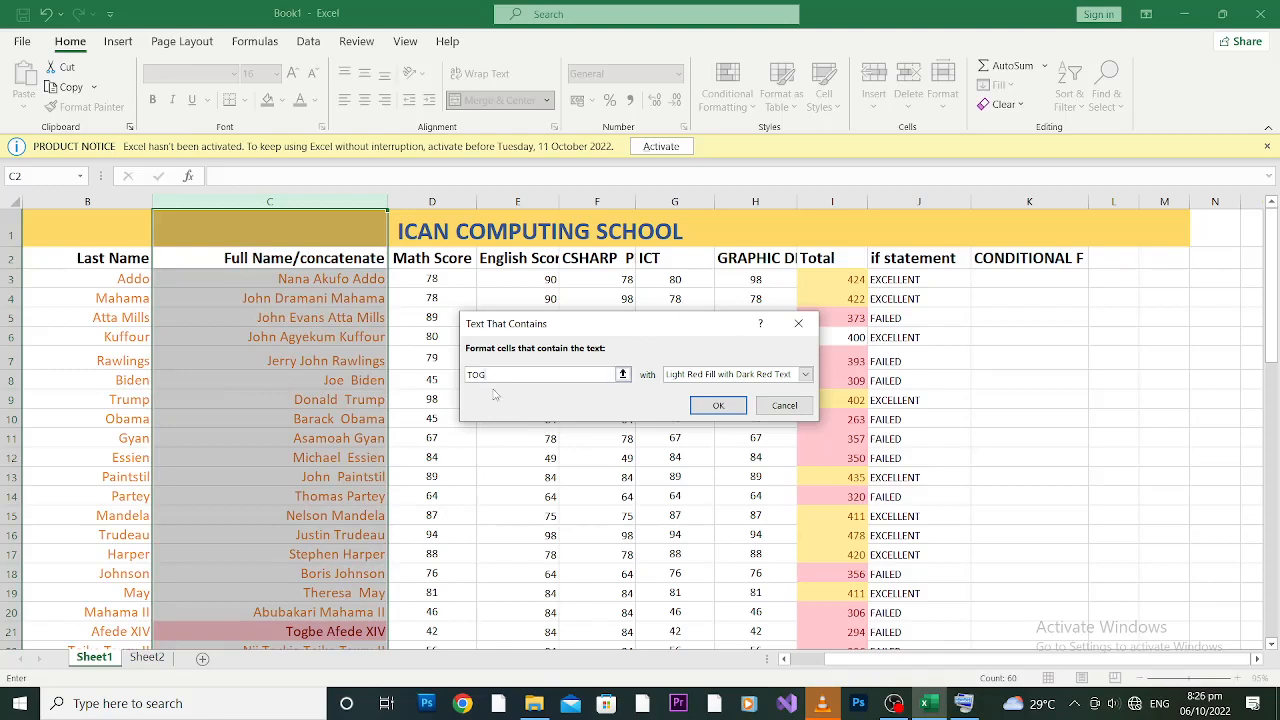
click(718, 406)
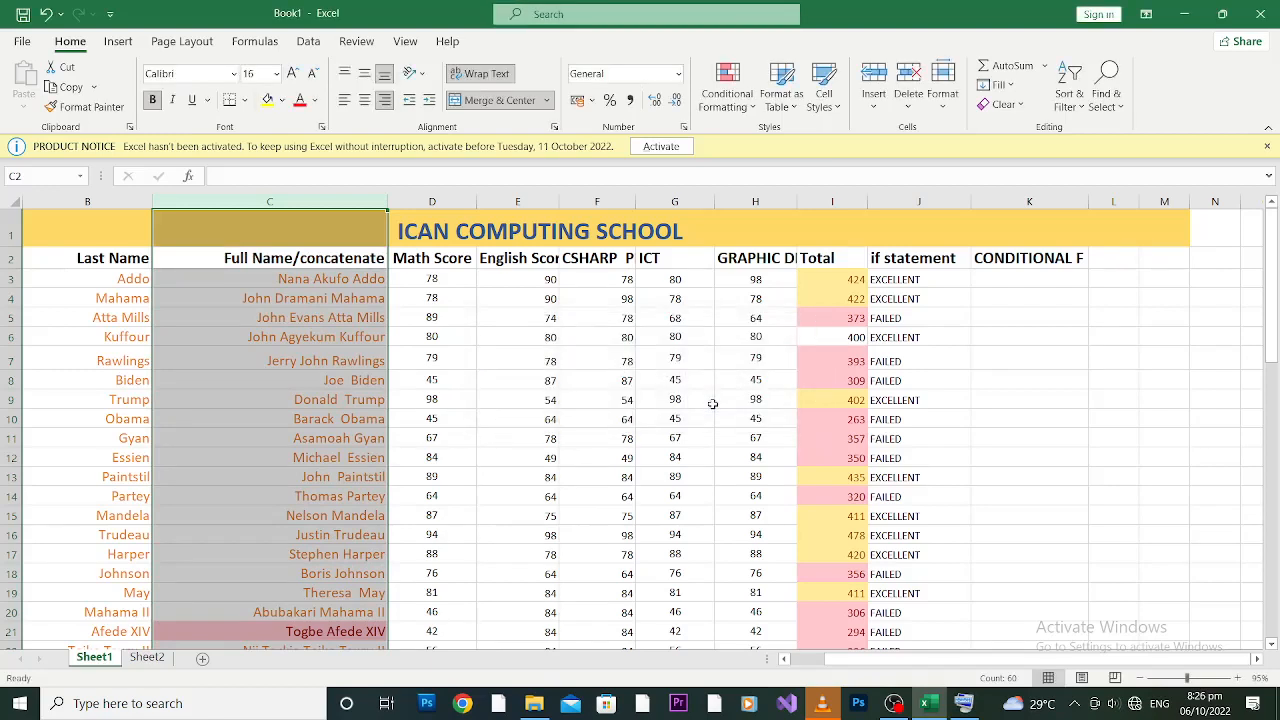
click(220, 541)
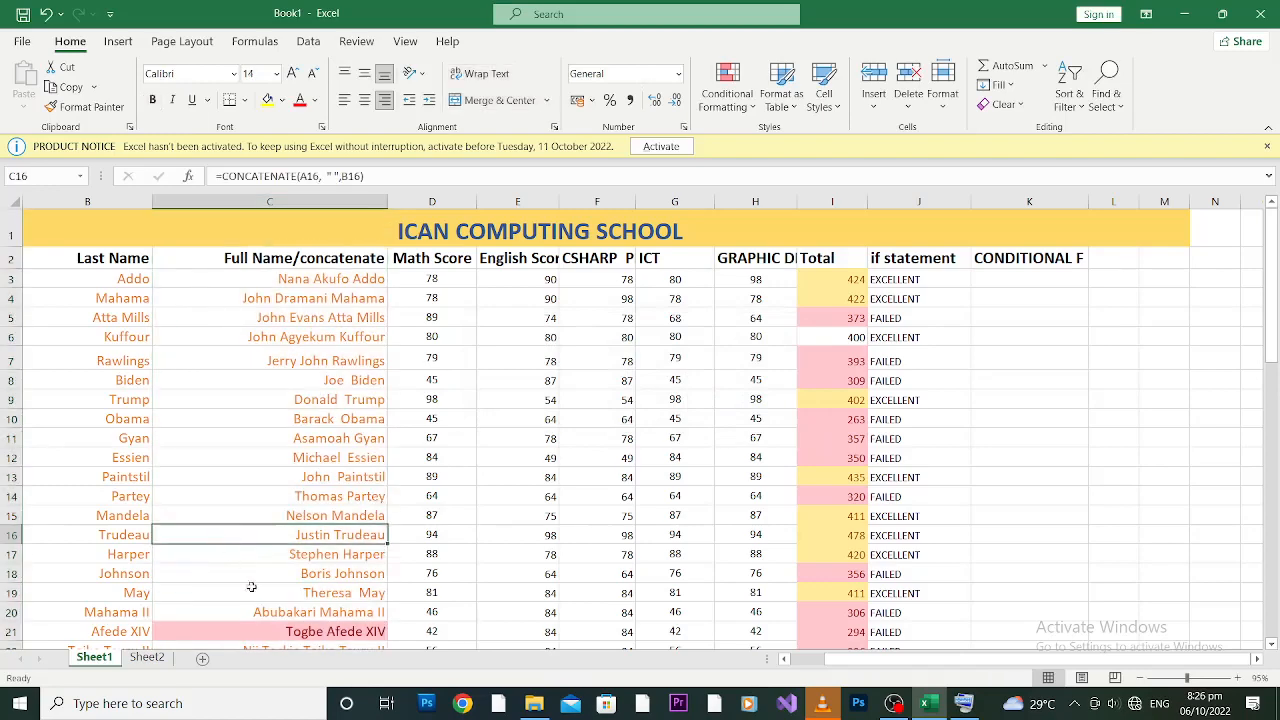
click(281, 628)
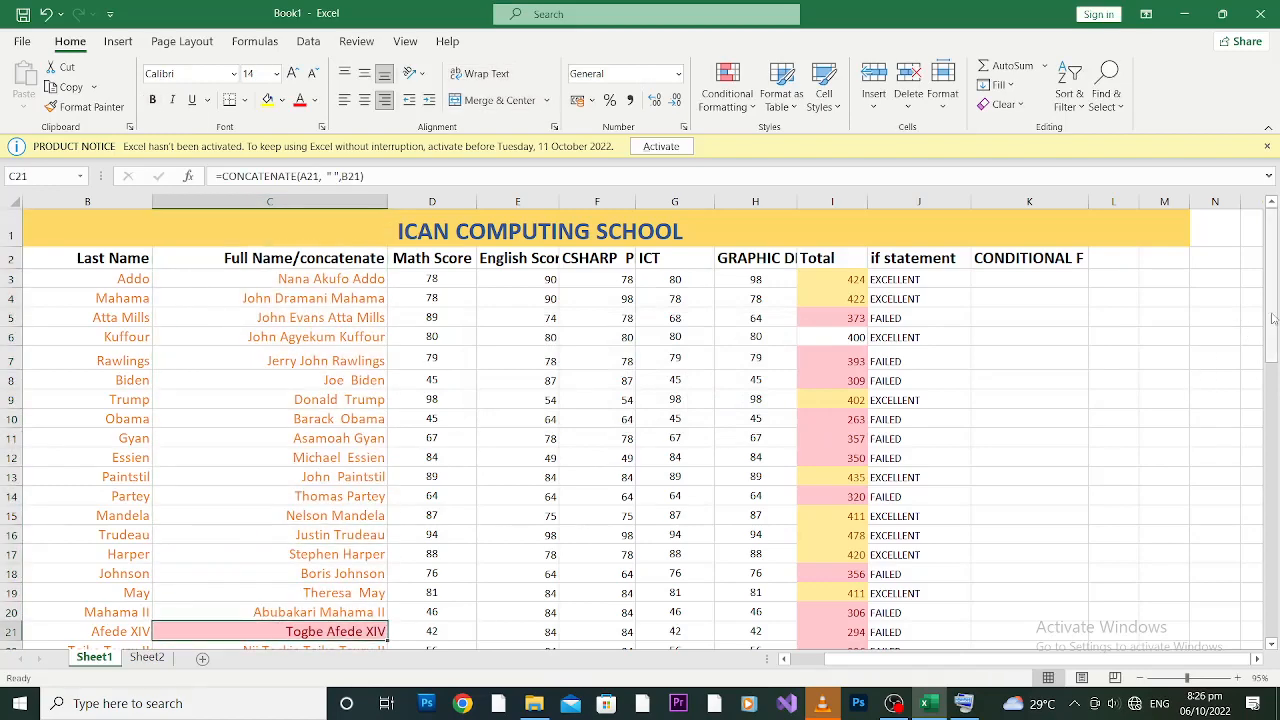
mouse_move(1273, 318)
mouse_down()
mouse_move(1273, 340)
mouse_move(1275, 327)
mouse_up()
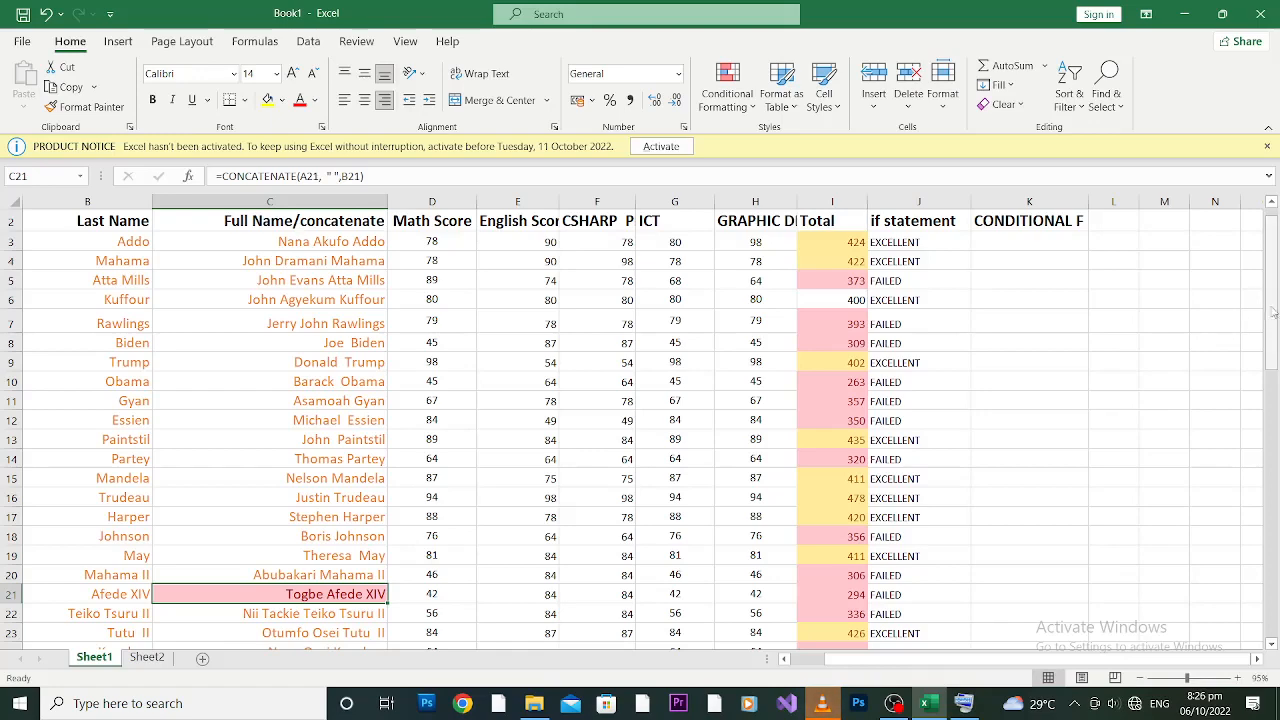
drag(1273, 312, 1273, 318)
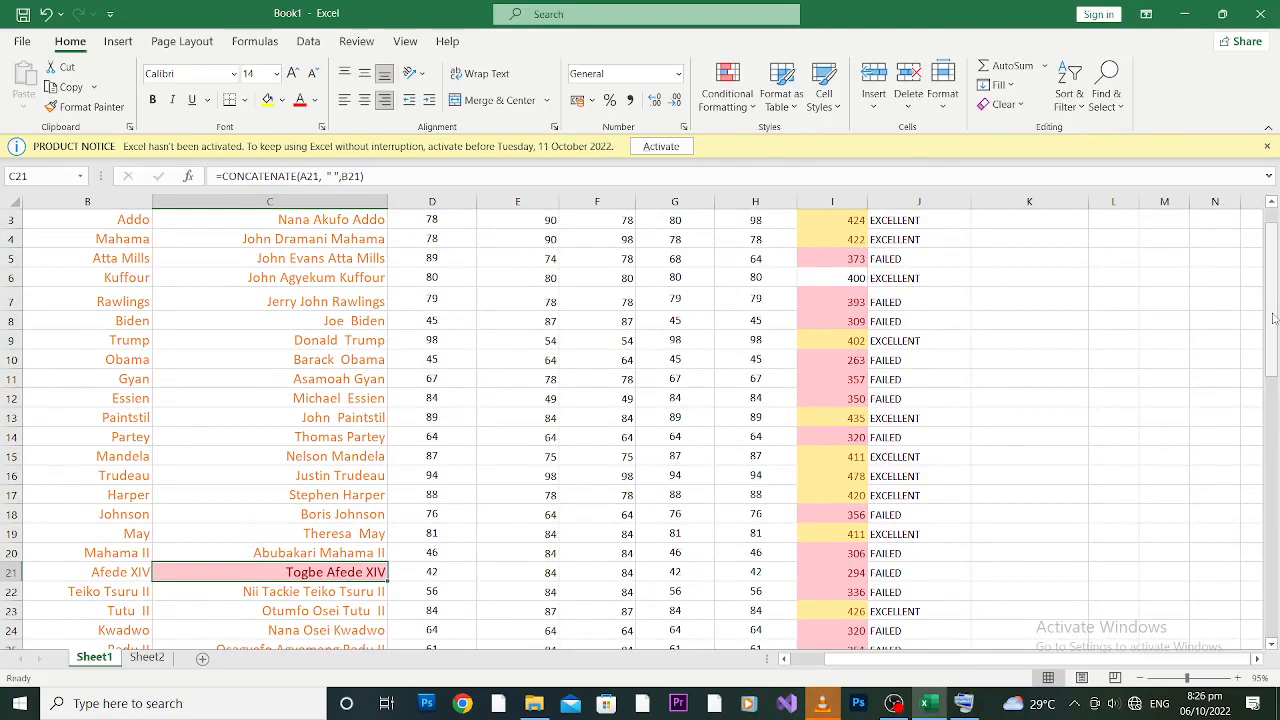
click(1271, 320)
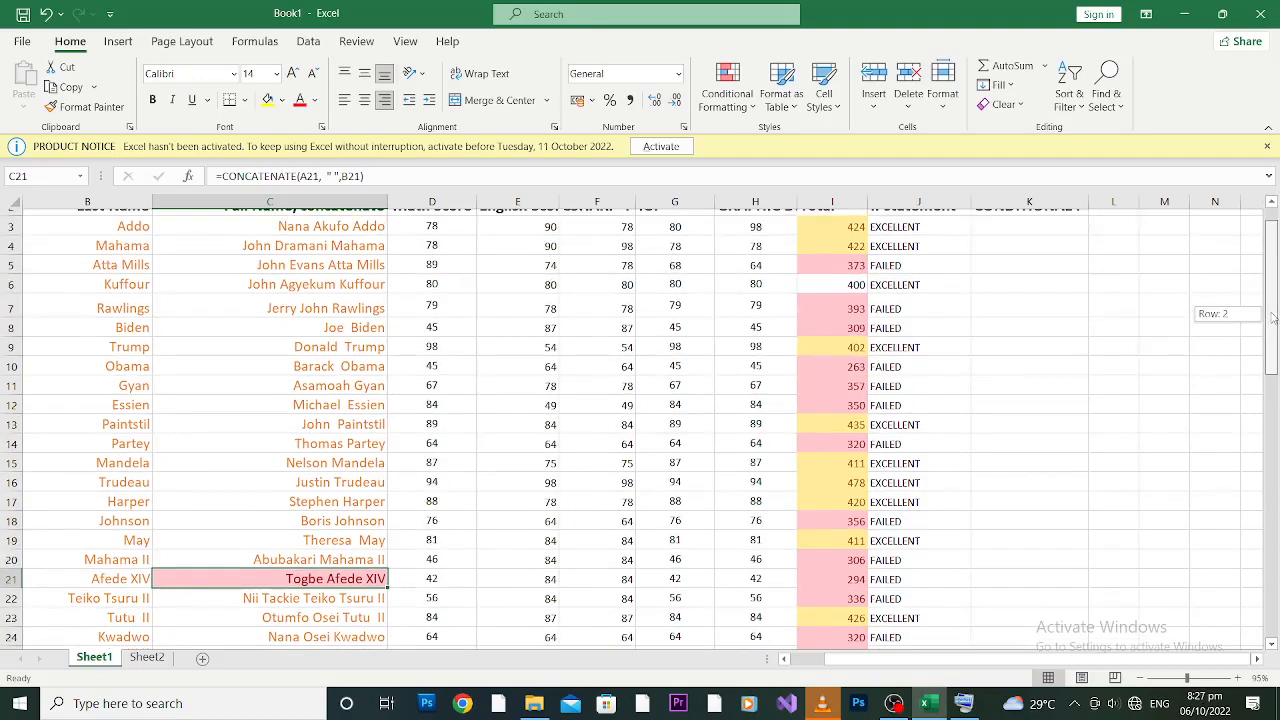
scroll(1200, 314, down, 1)
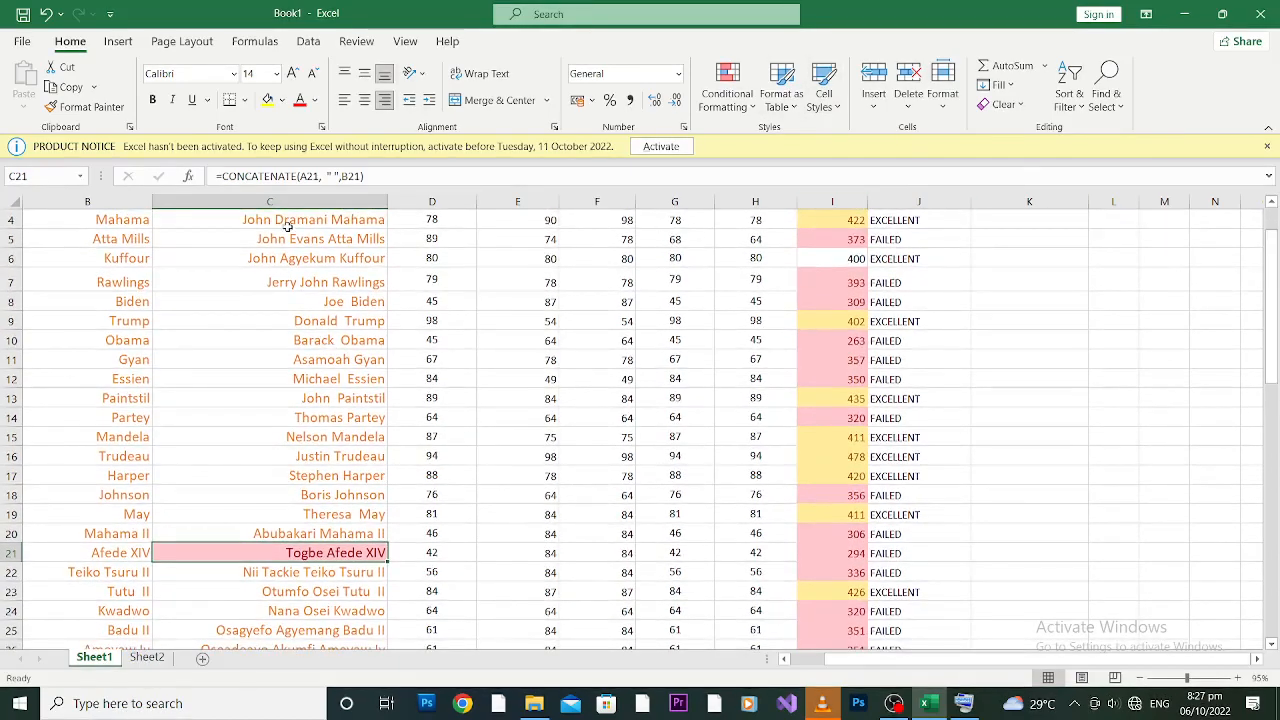
Step: Add a Text That Contains 'Ni' rule to the Full Name column using plain Light Red Fill
click(297, 196)
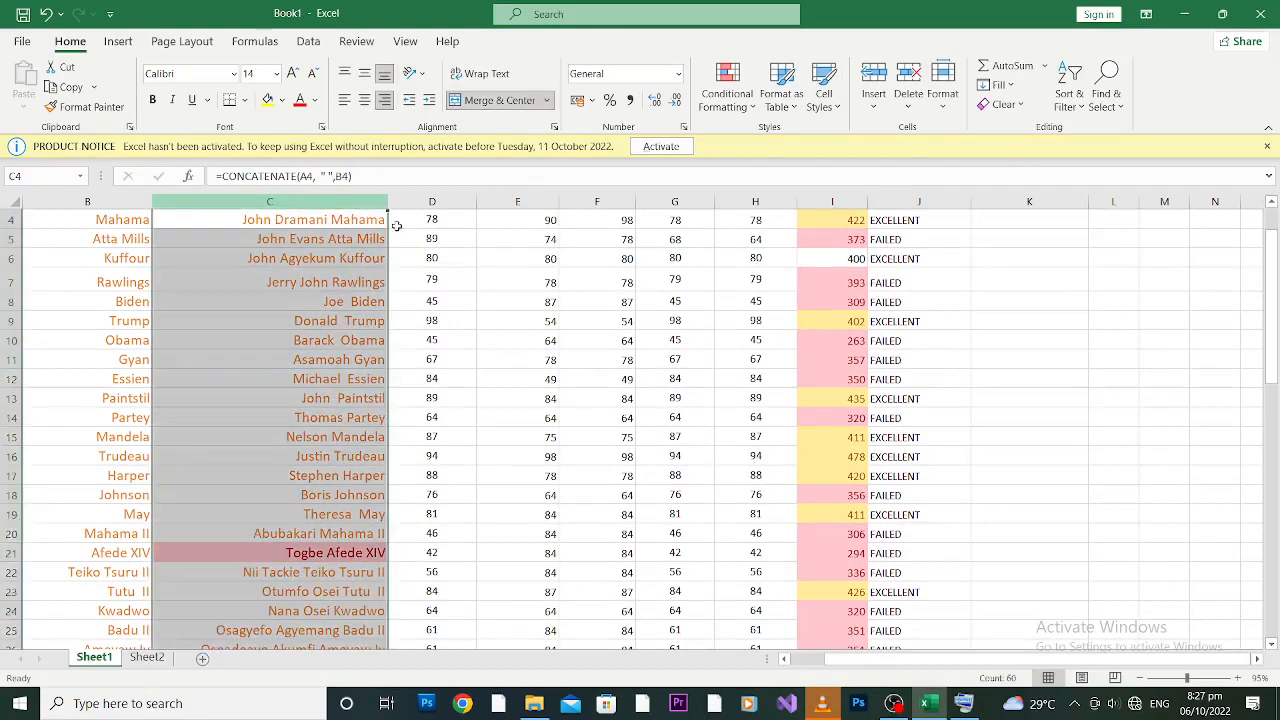
scroll(1274, 294, up, 1)
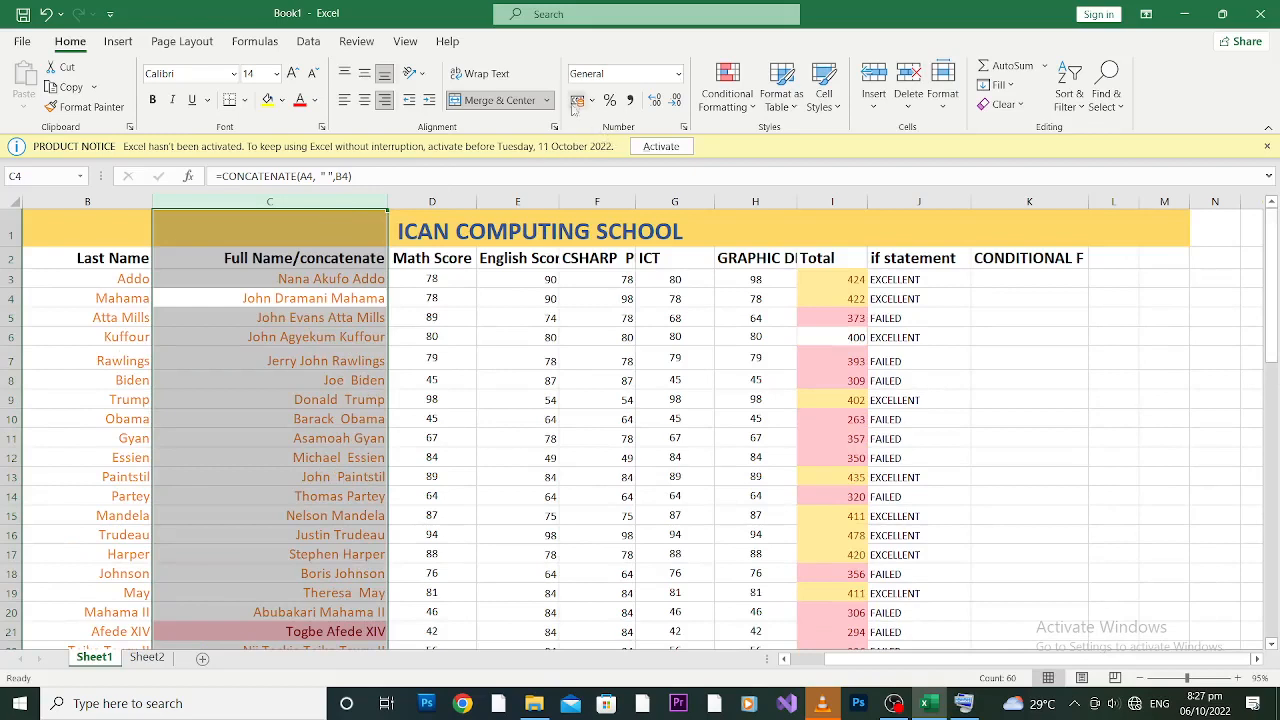
click(293, 198)
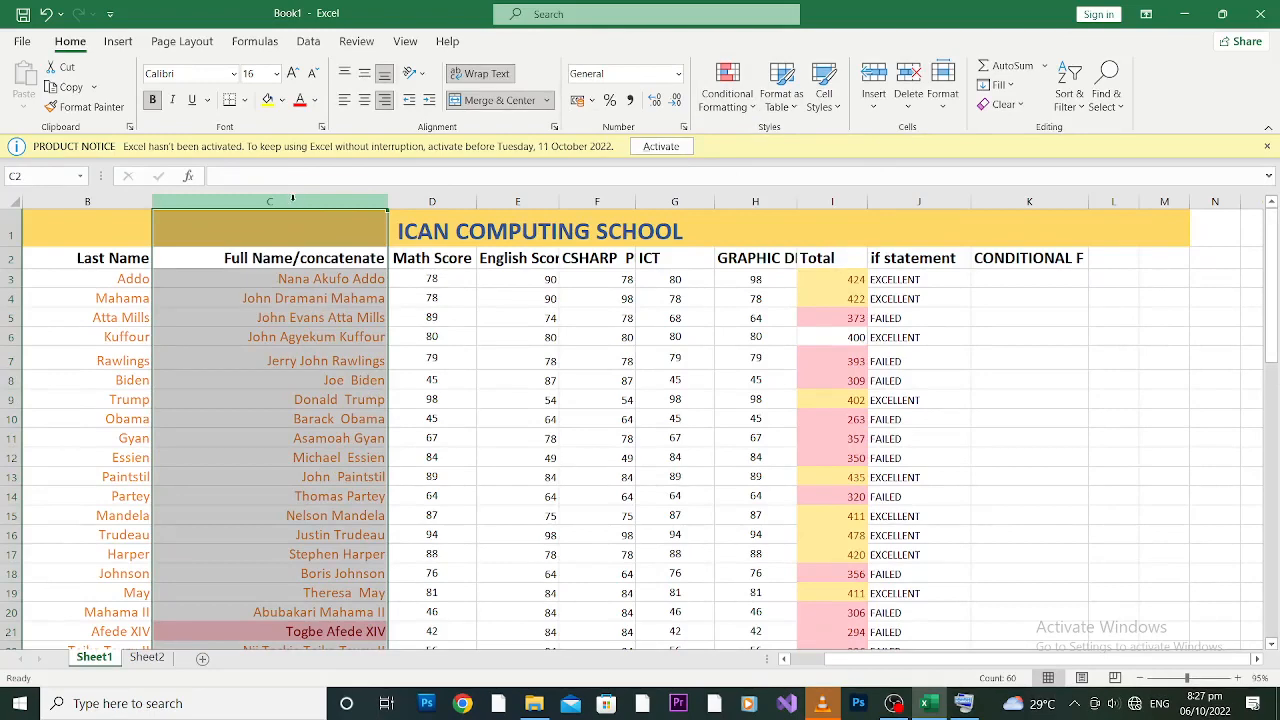
click(756, 112)
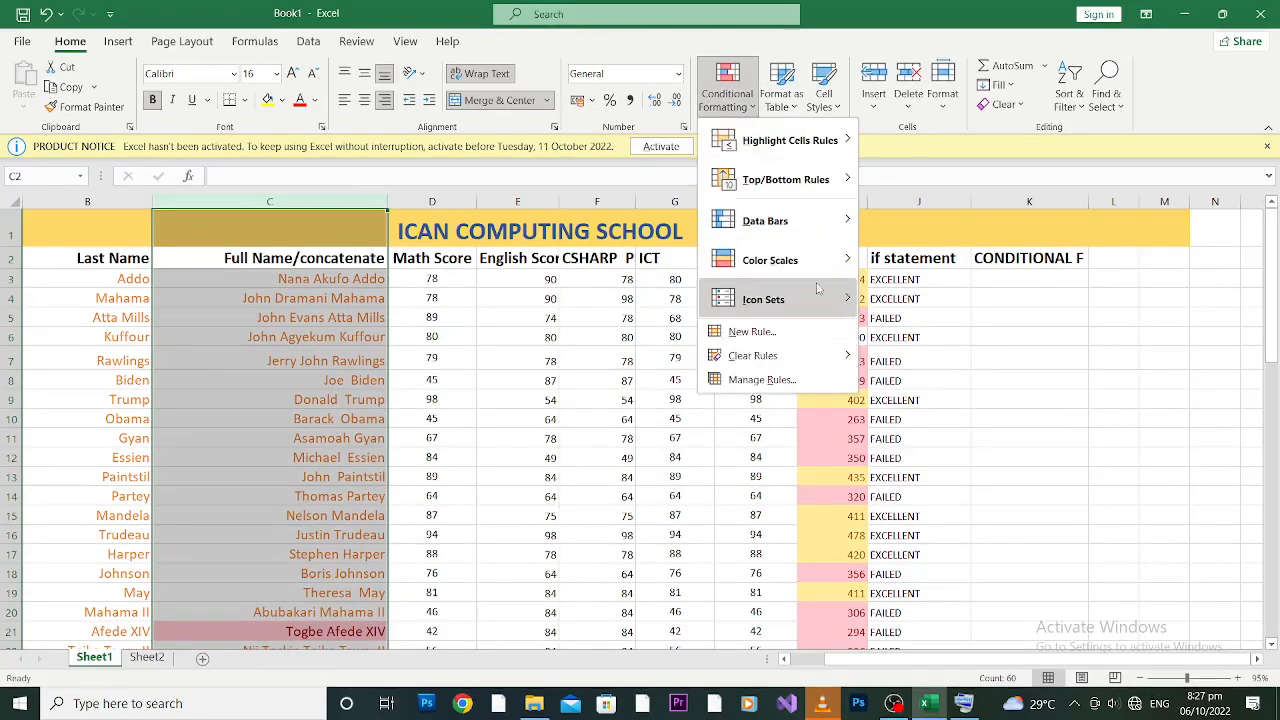
mouse_move(822, 261)
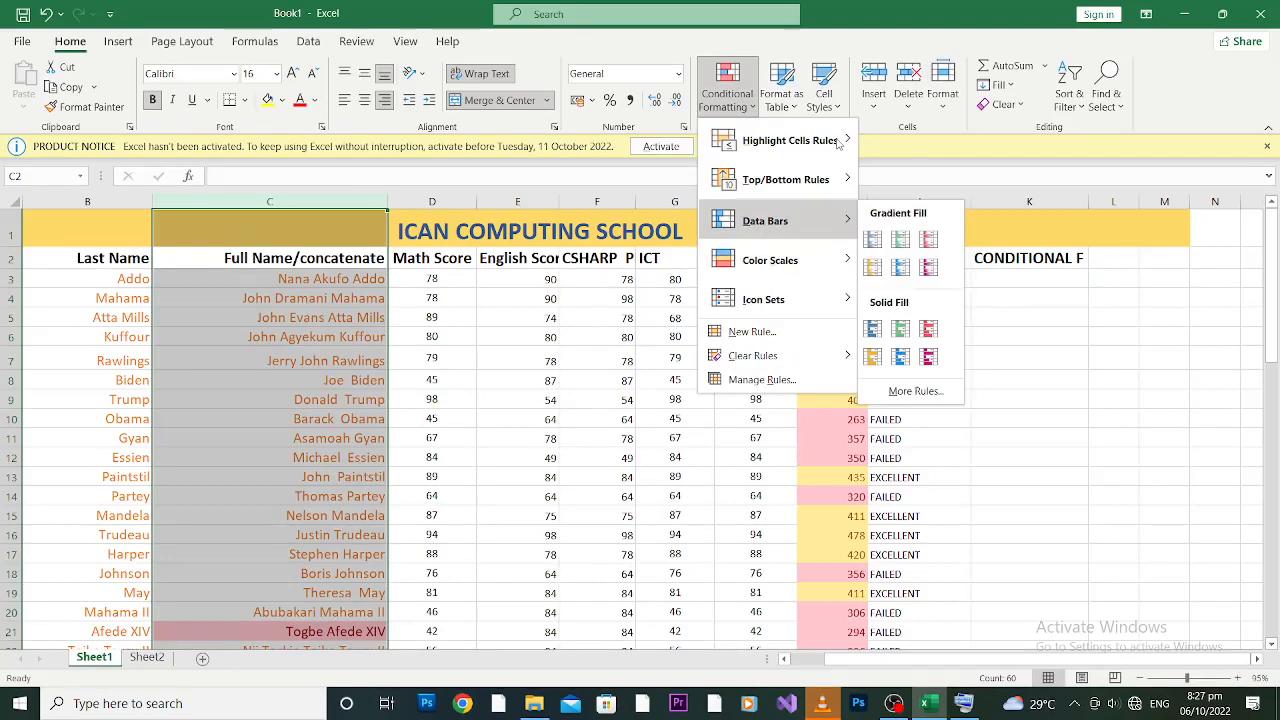
mouse_move(838, 143)
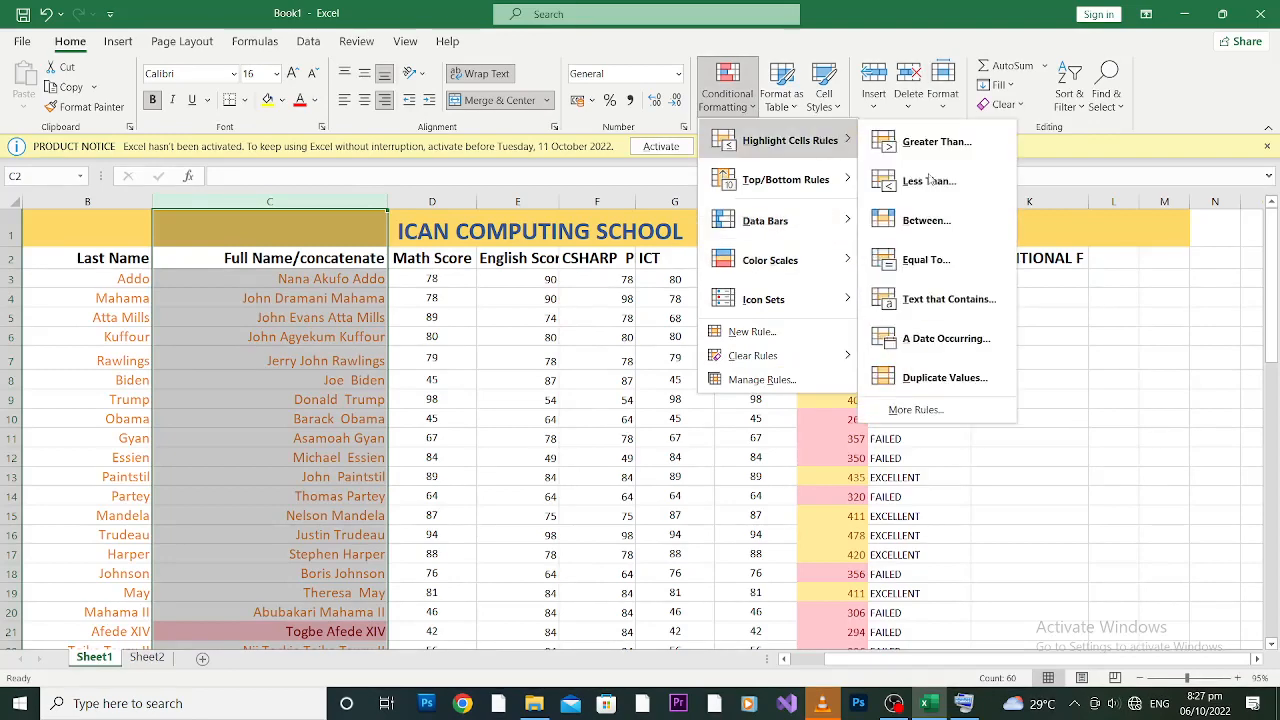
click(942, 313)
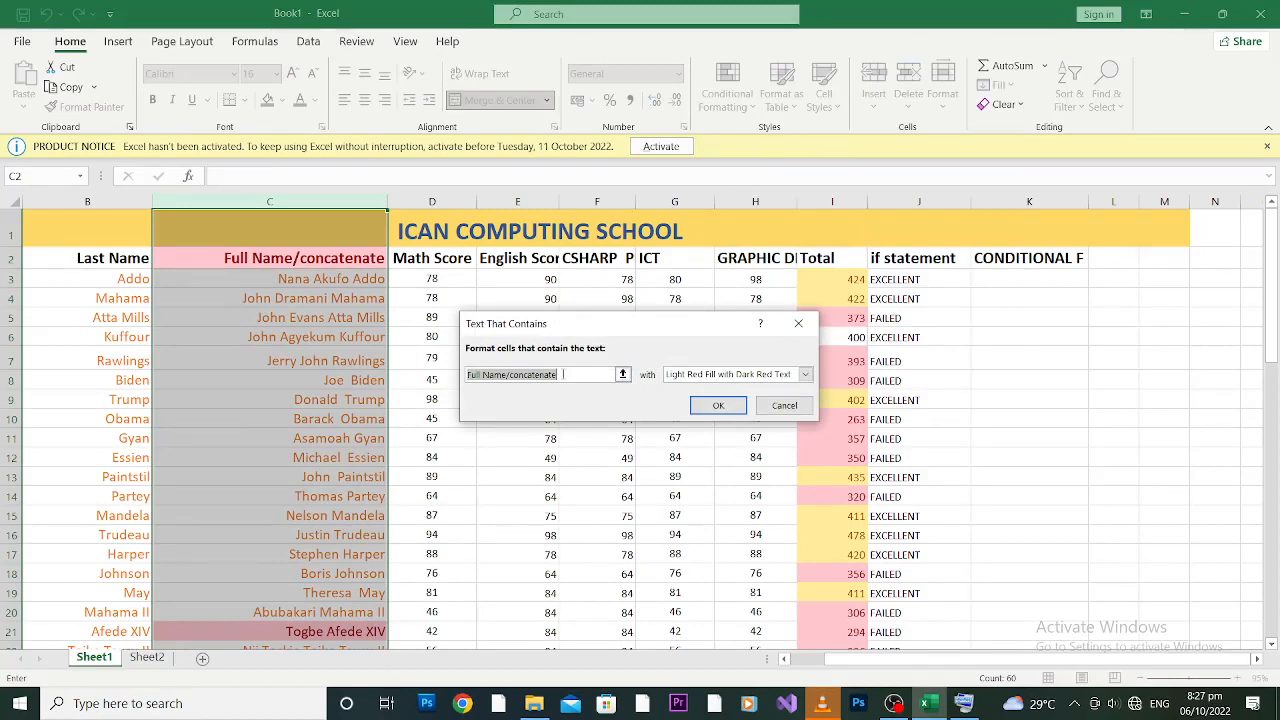
text(Ni)
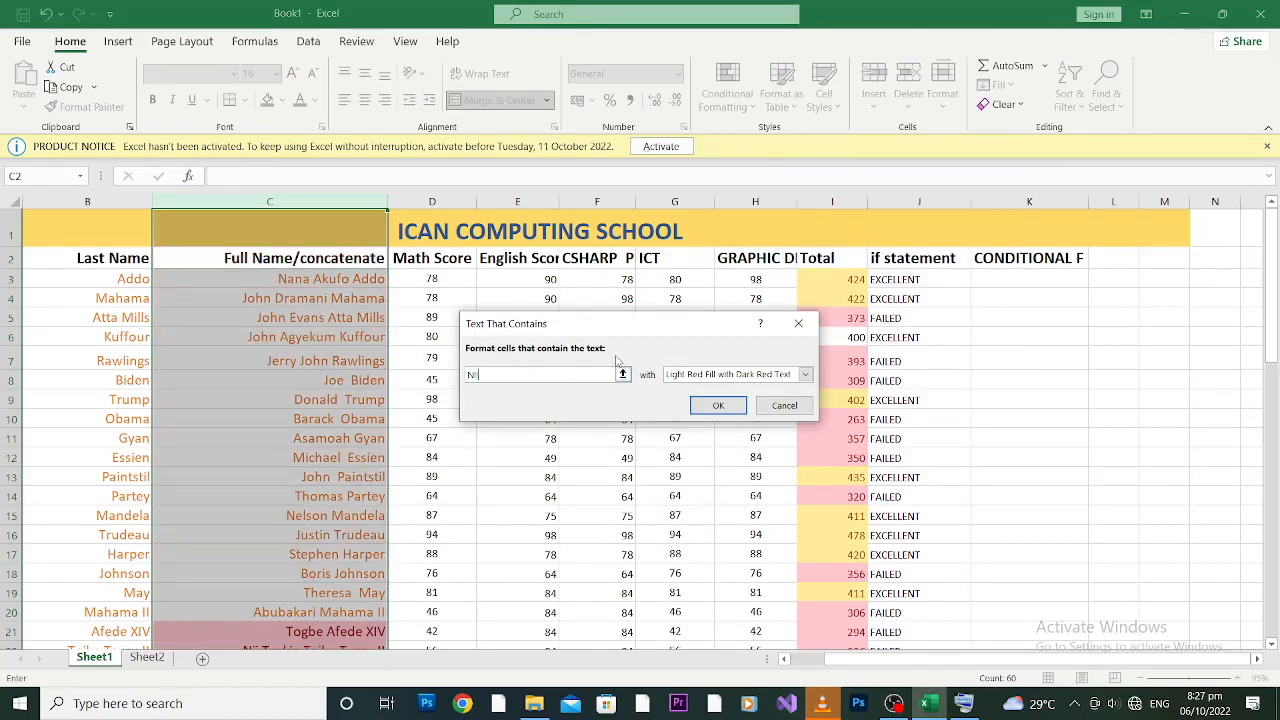
click(805, 374)
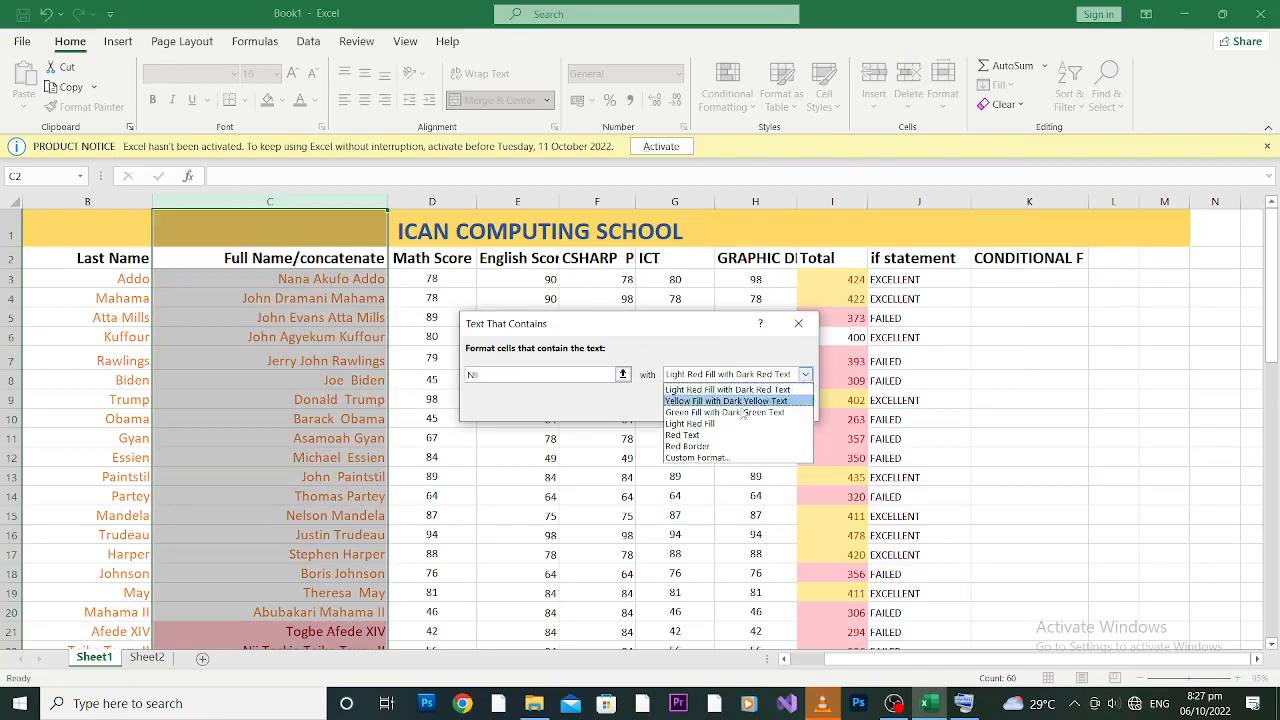
click(704, 427)
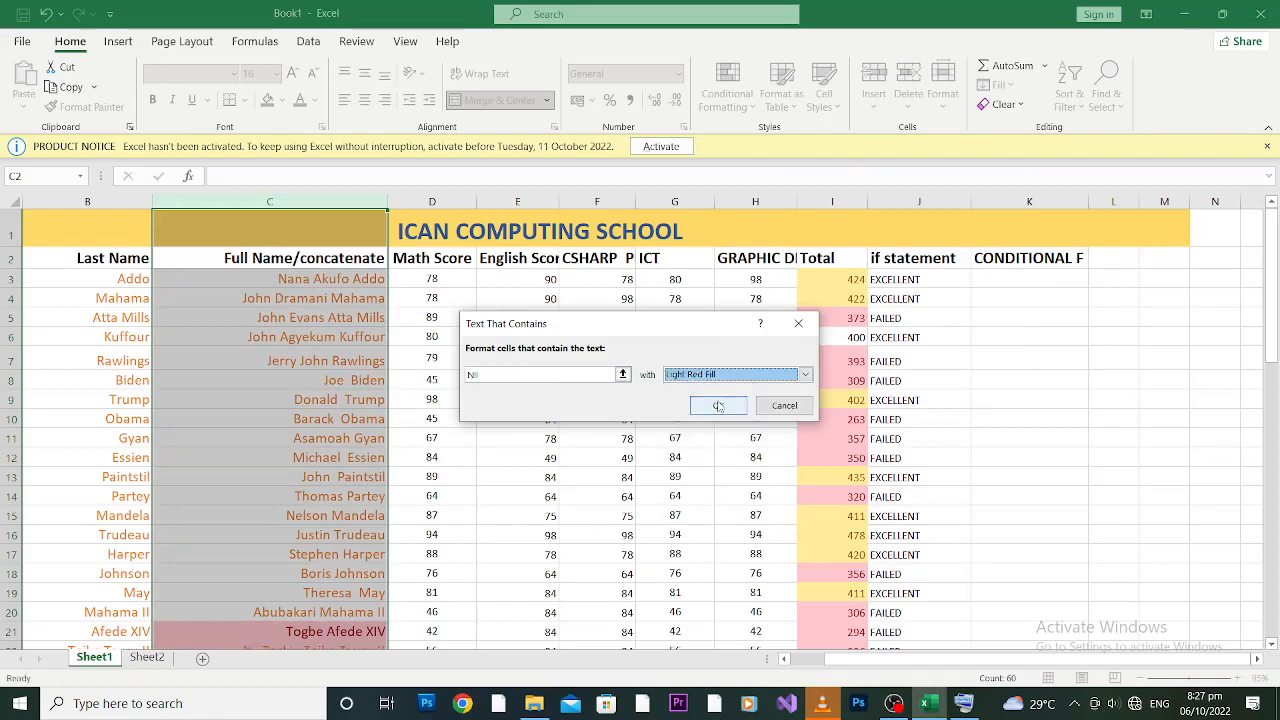
click(717, 406)
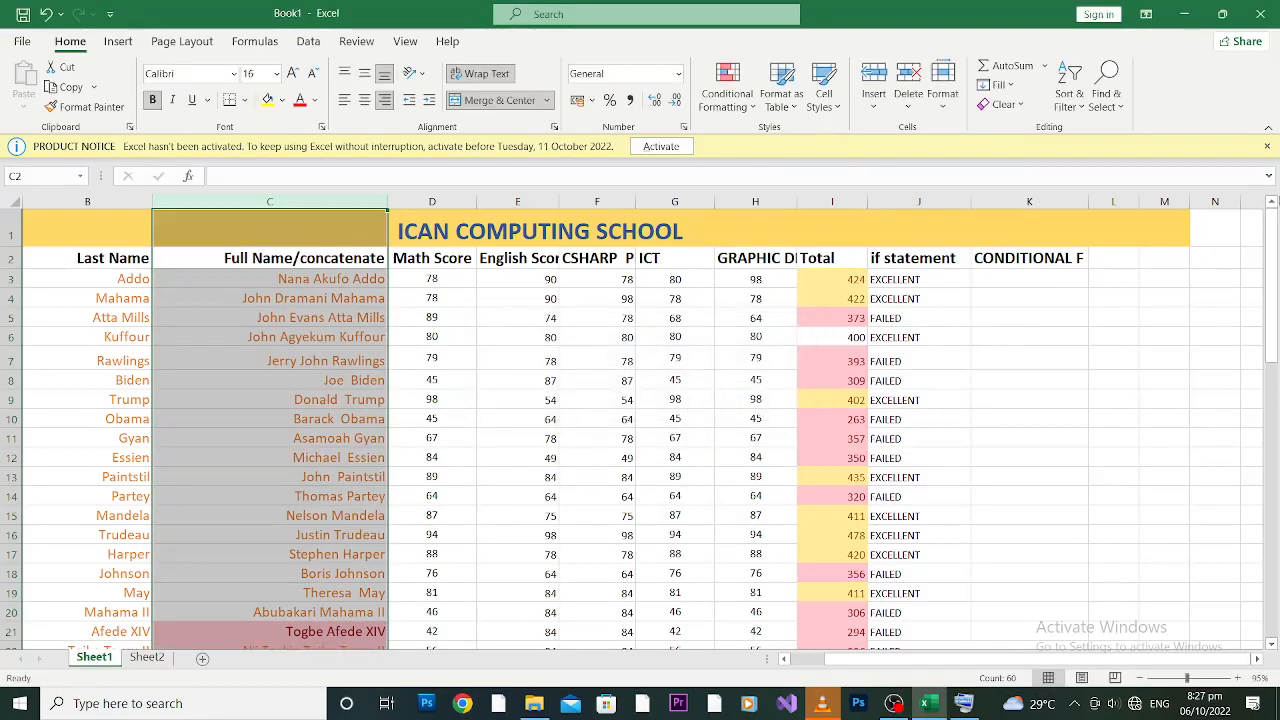
drag(1272, 262, 1273, 291)
click(269, 494)
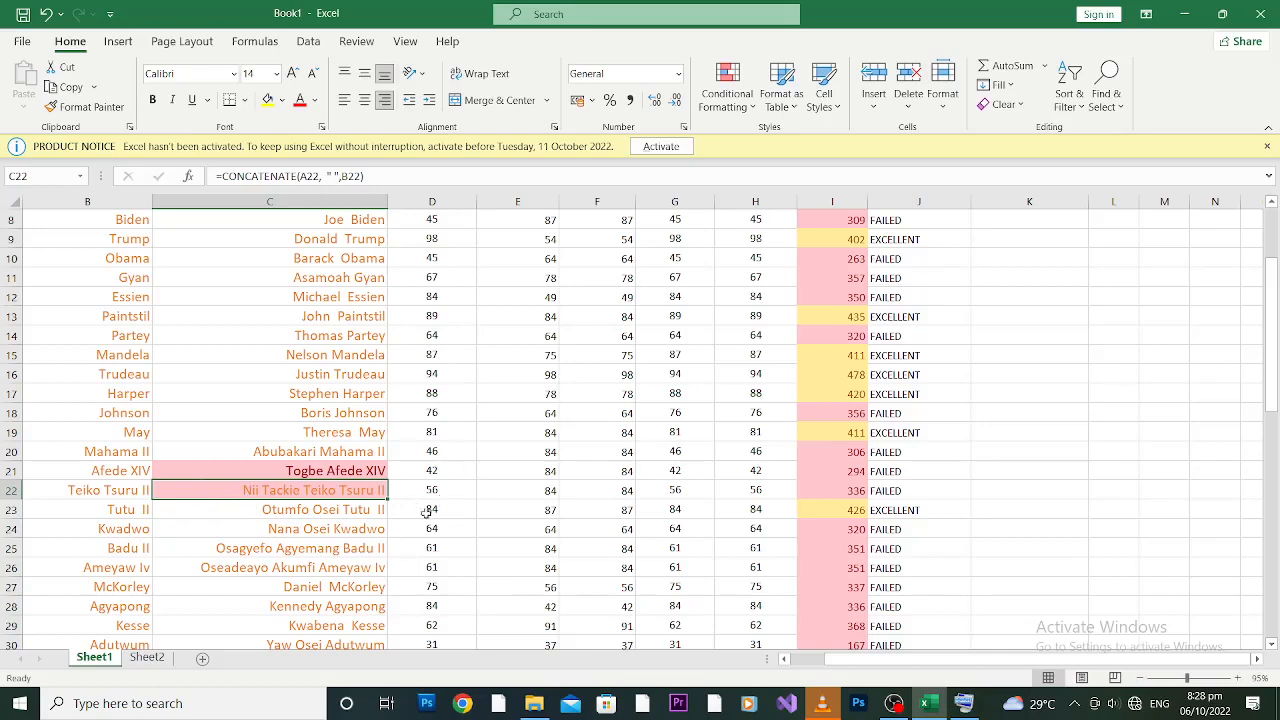
click(308, 511)
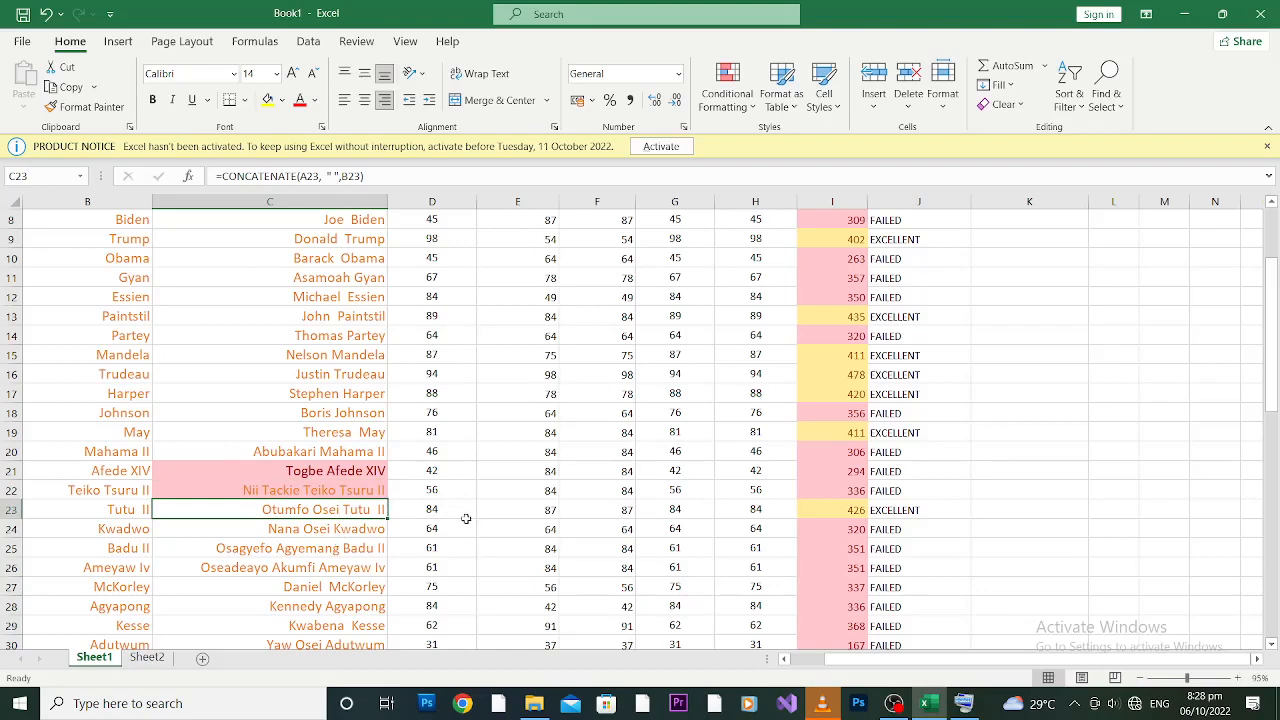
click(347, 530)
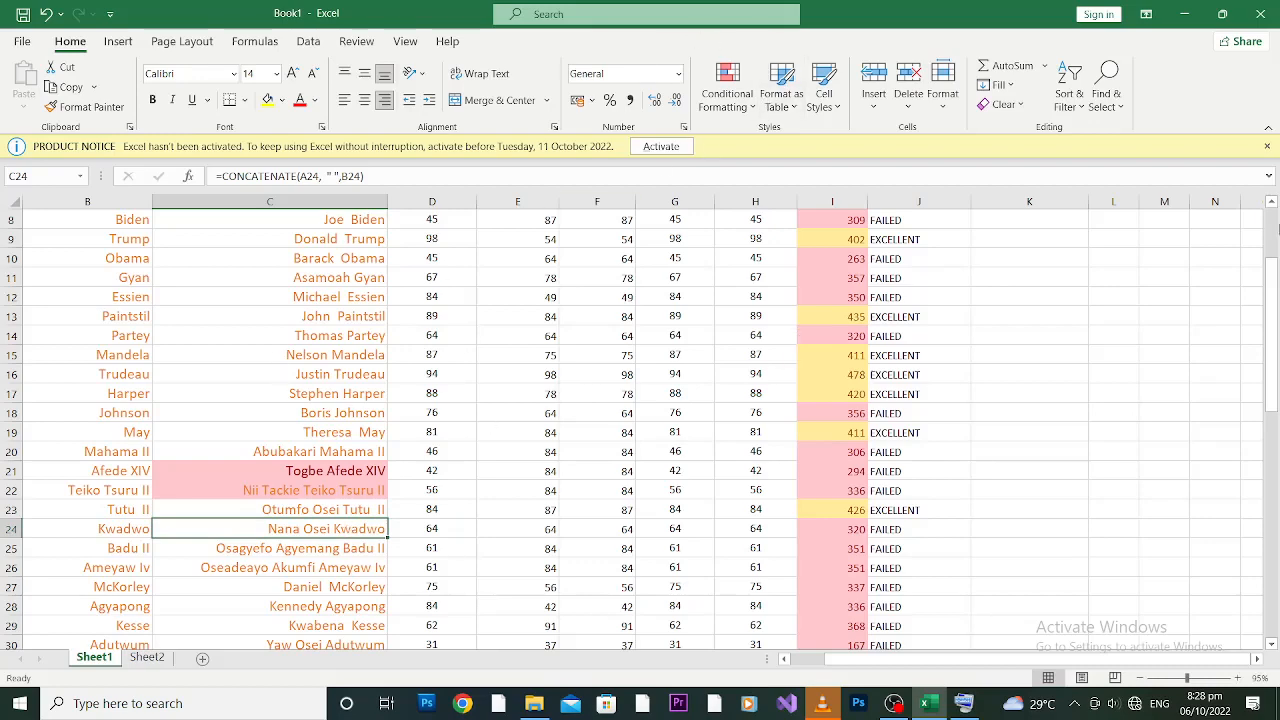
drag(1276, 320, 1276, 386)
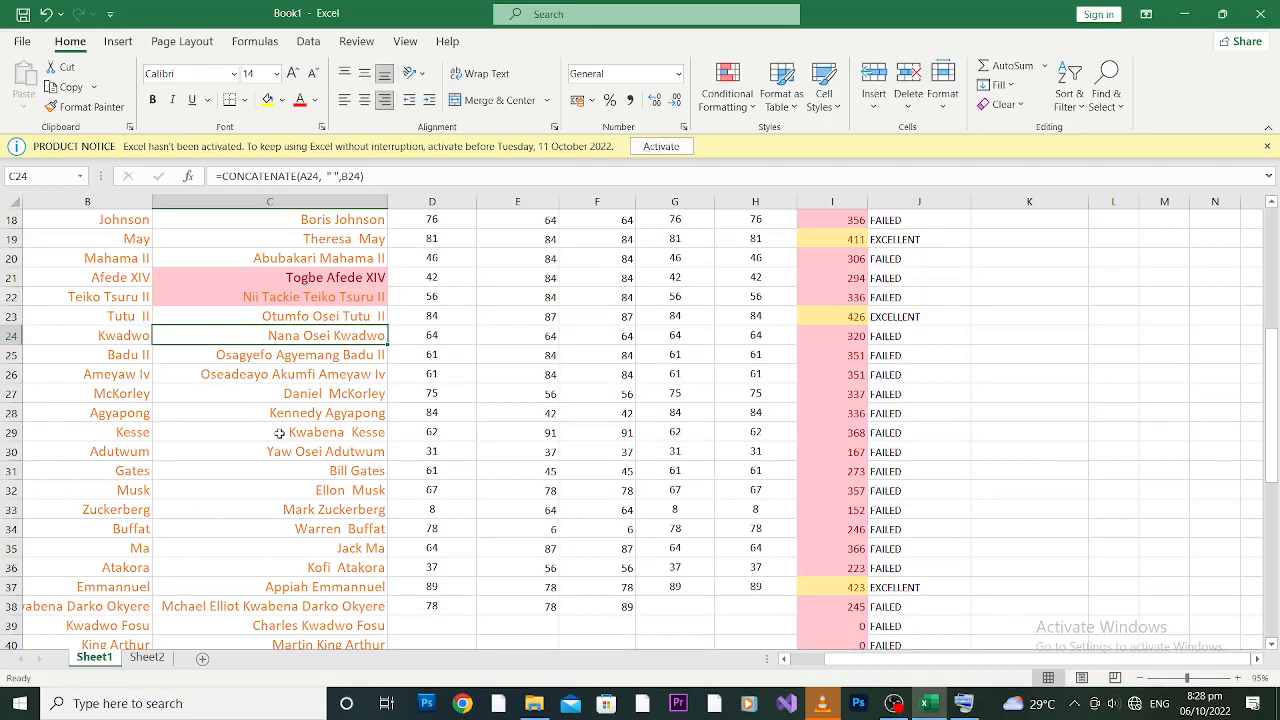
click(355, 472)
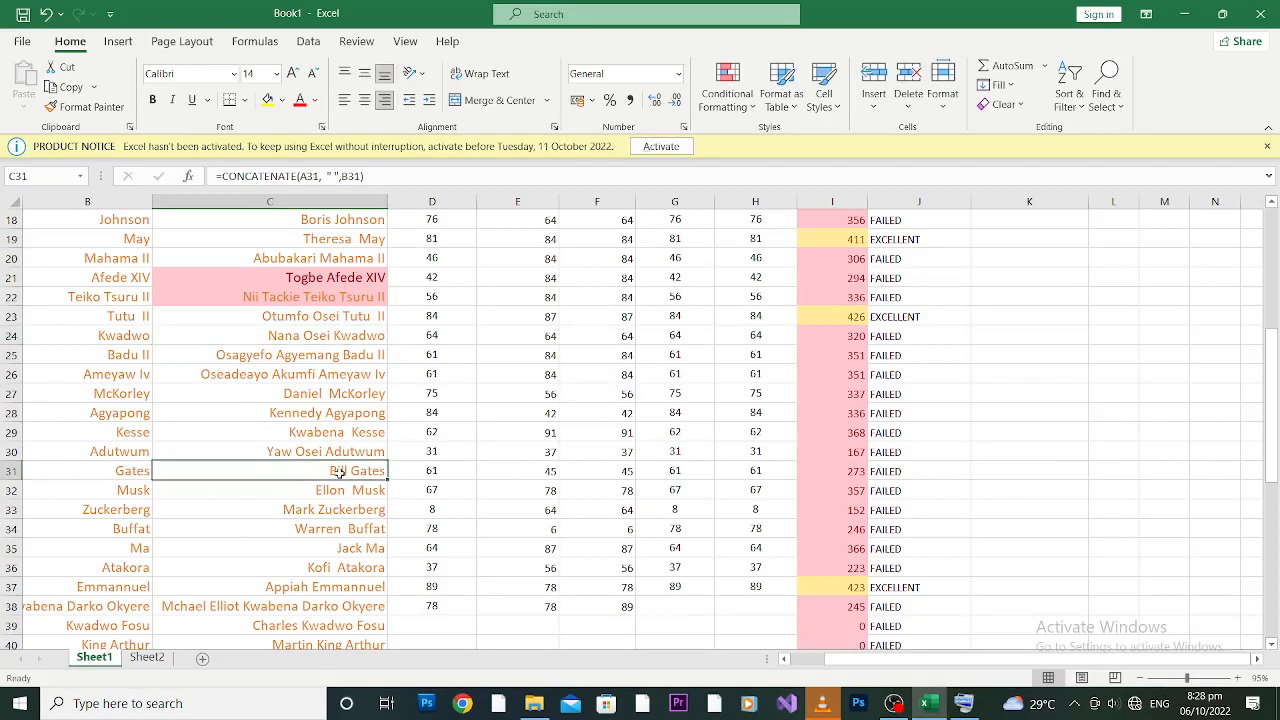
click(316, 197)
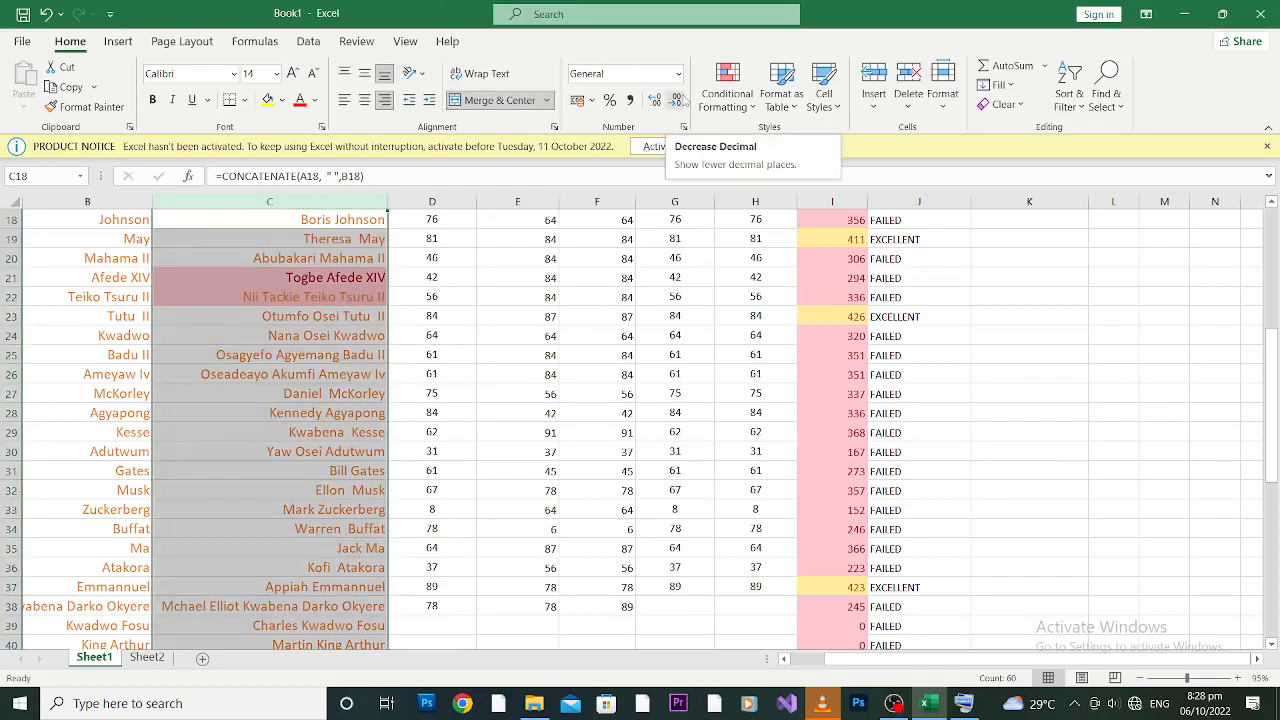
Step: Add a Text That Contains 'MART' rule with Light Red Fill and Dark Red Text
click(673, 101)
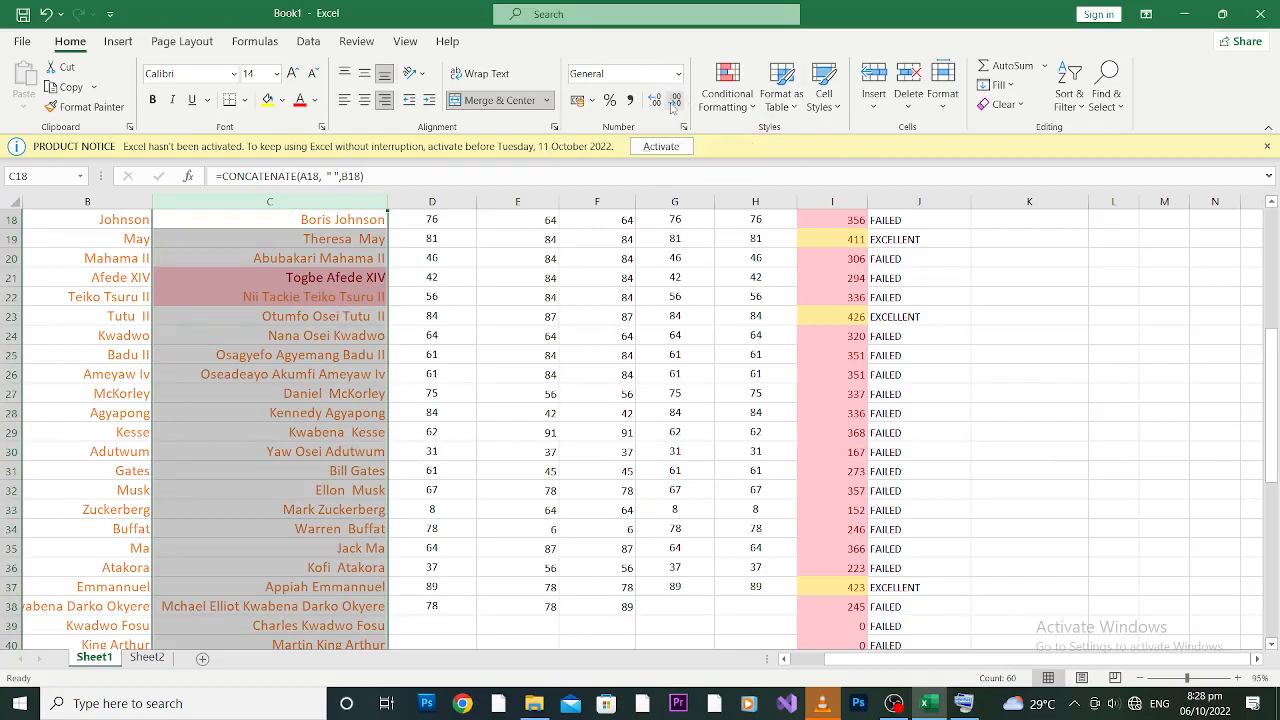
click(727, 88)
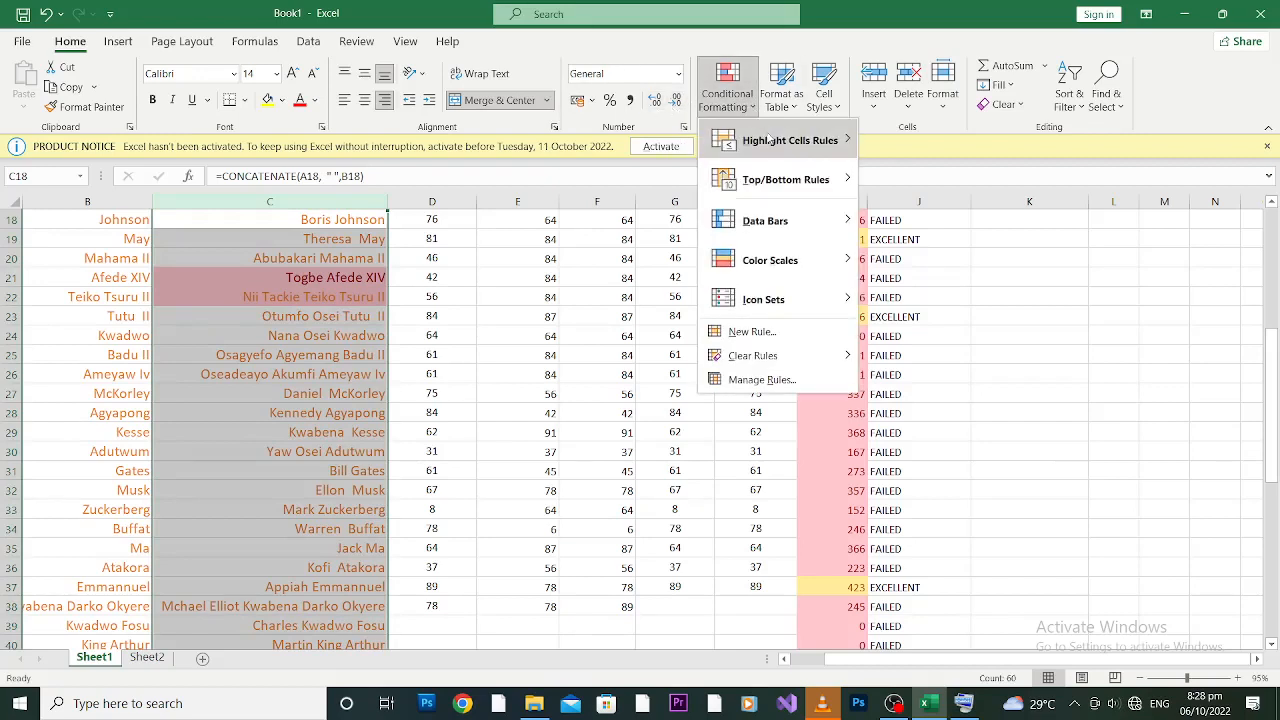
mouse_move(769, 140)
click(939, 303)
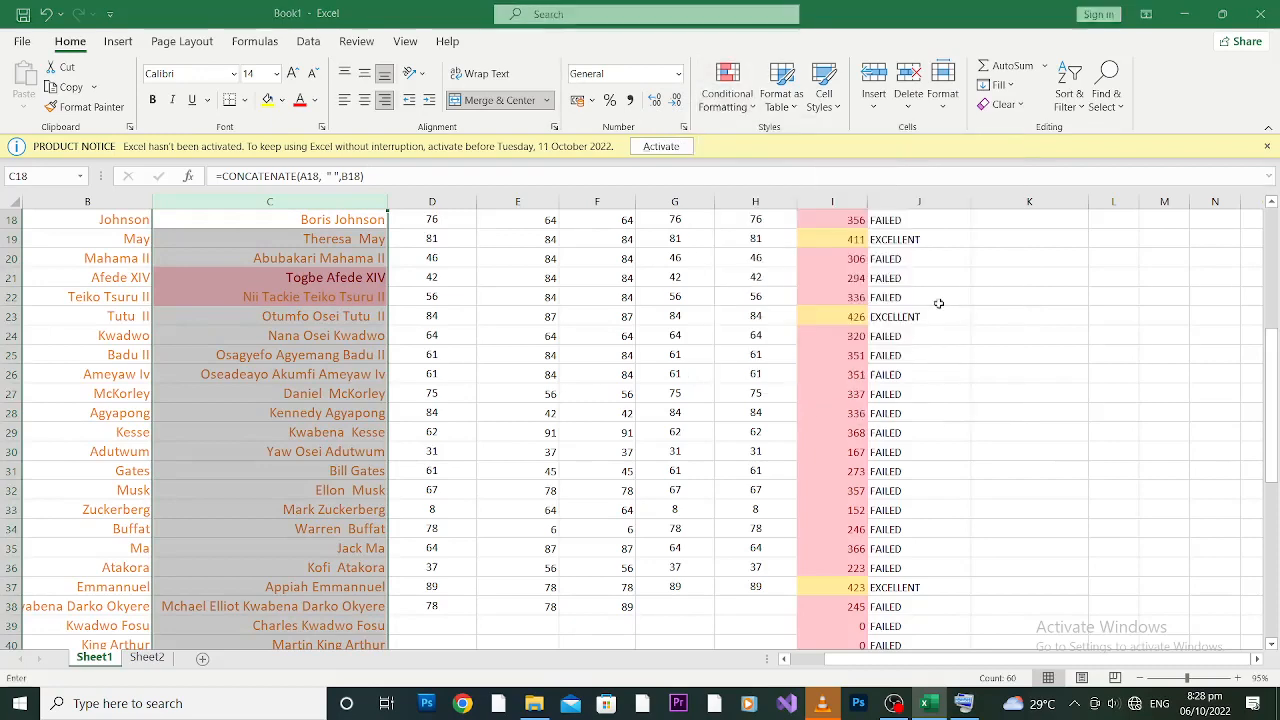
click(939, 303)
key(BackSpace)
key(BackSpace)
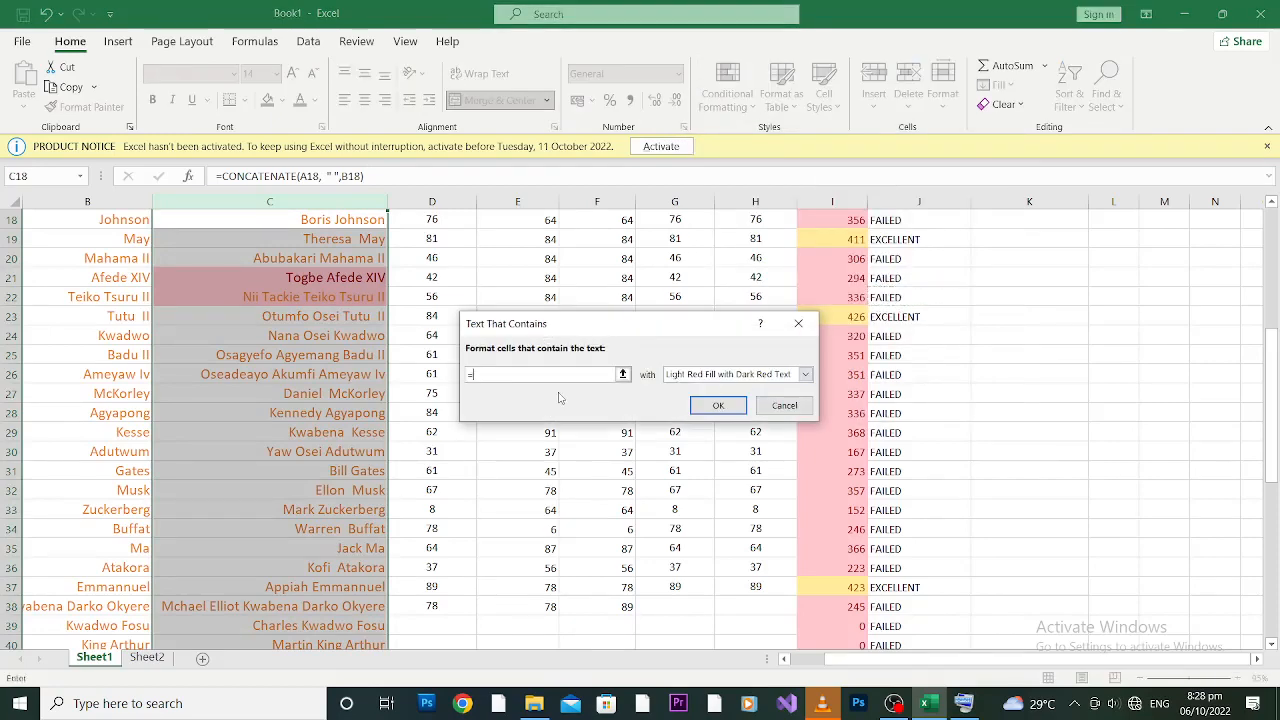
text(Bi)
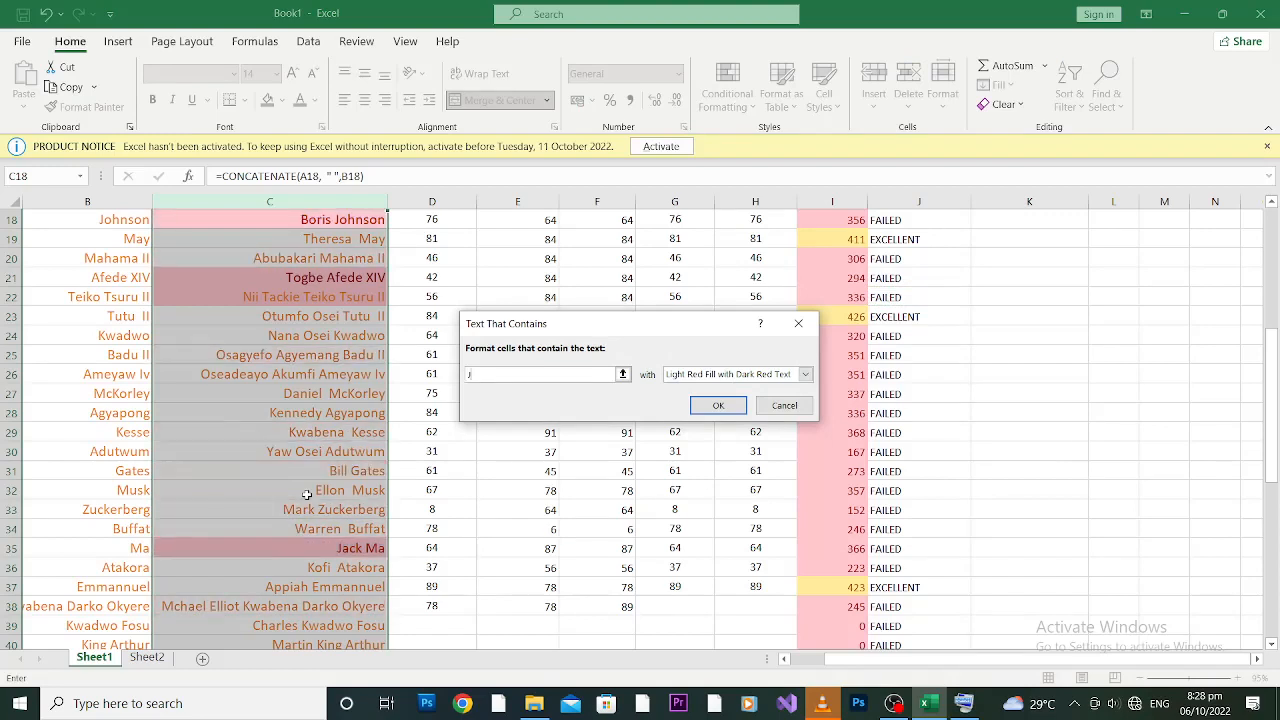
text(JA)
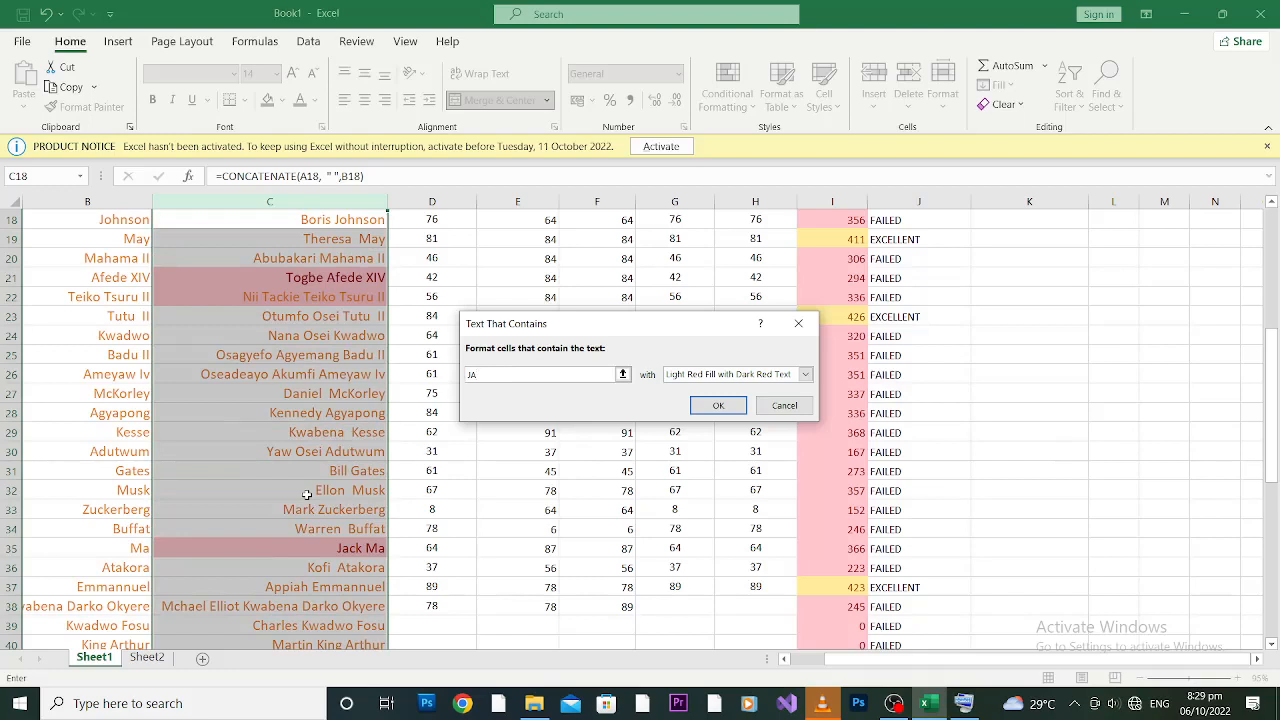
key(BackSpace)
key(BackSpace)
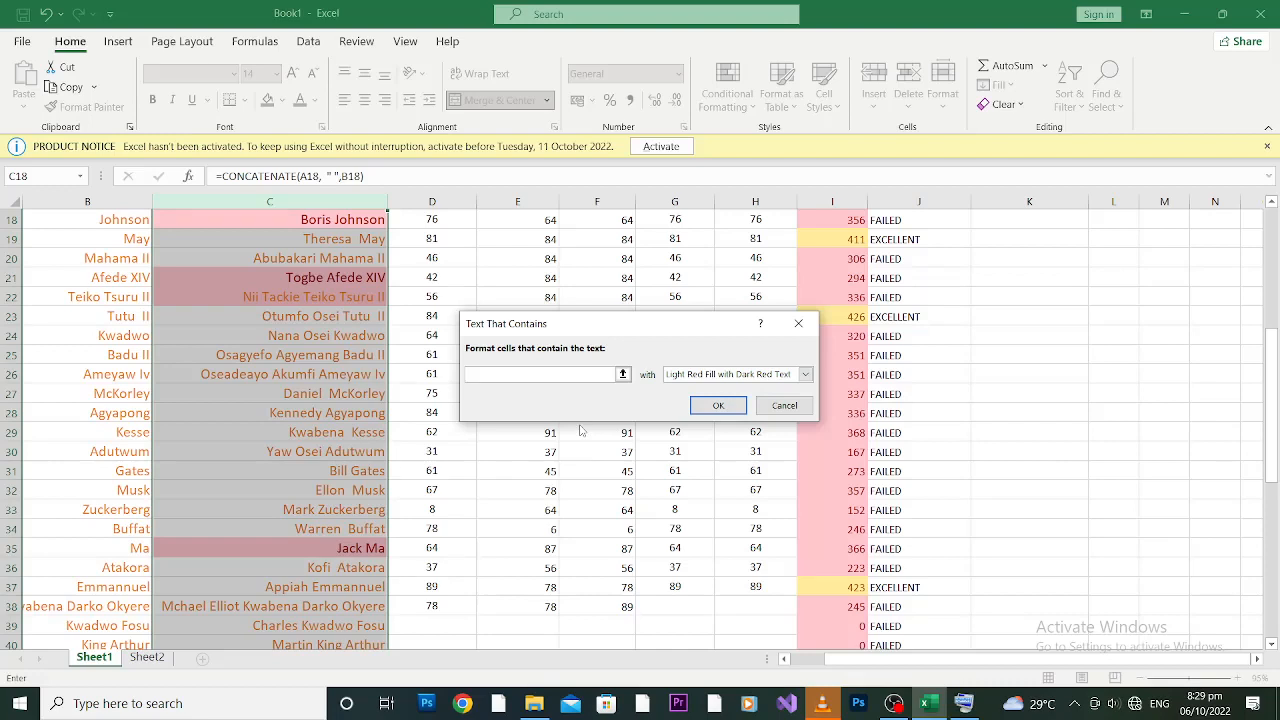
text(MART)
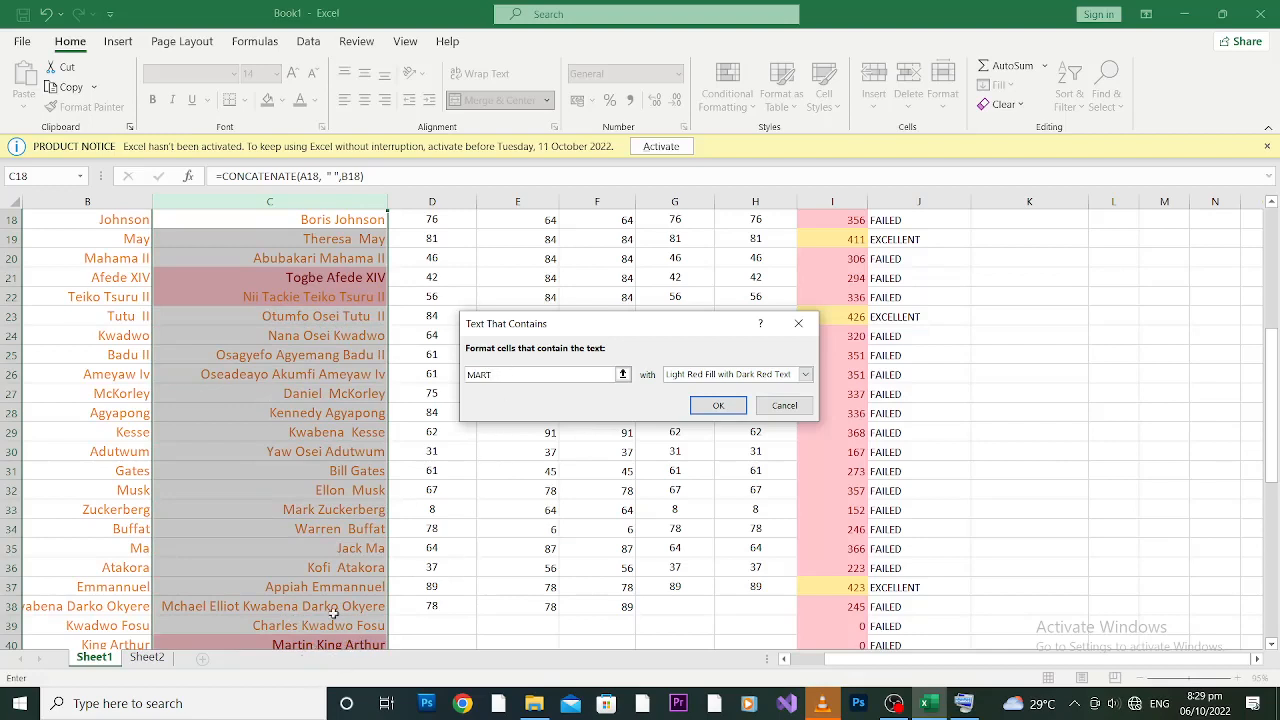
click(717, 407)
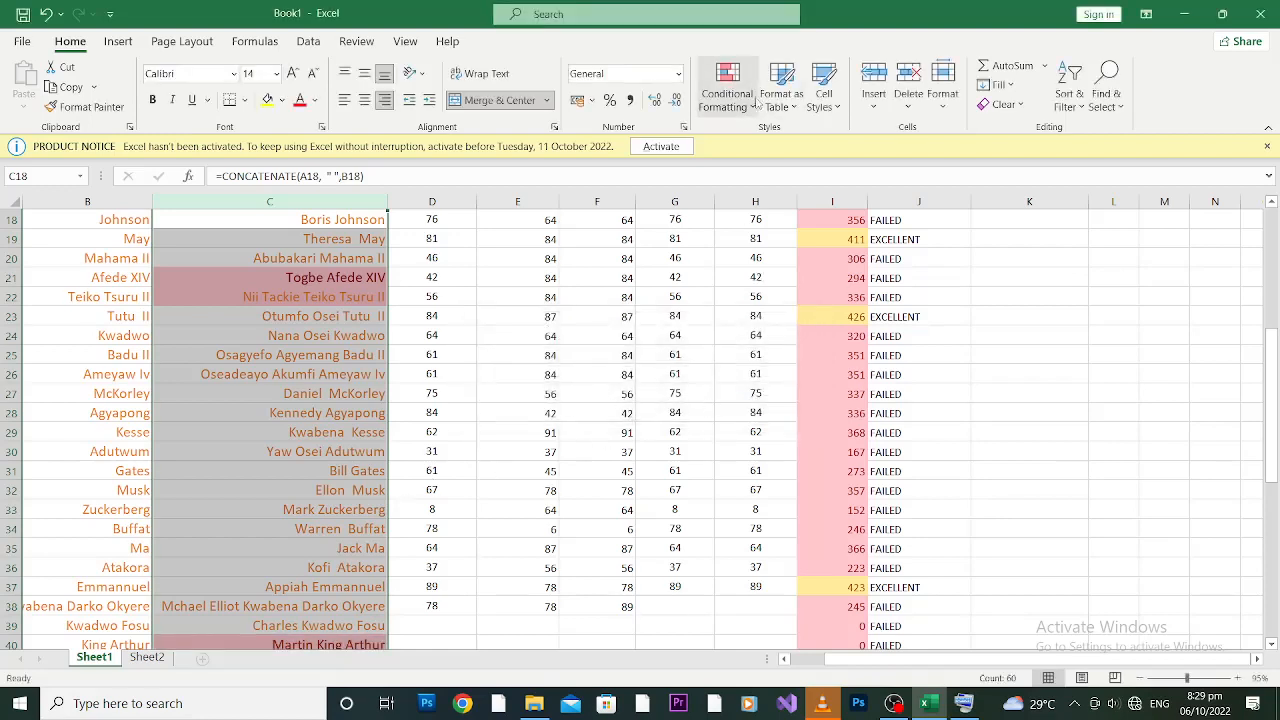
Step: Add a Text That Contains 'YAW' rule highlighting matching full names in light red
click(753, 110)
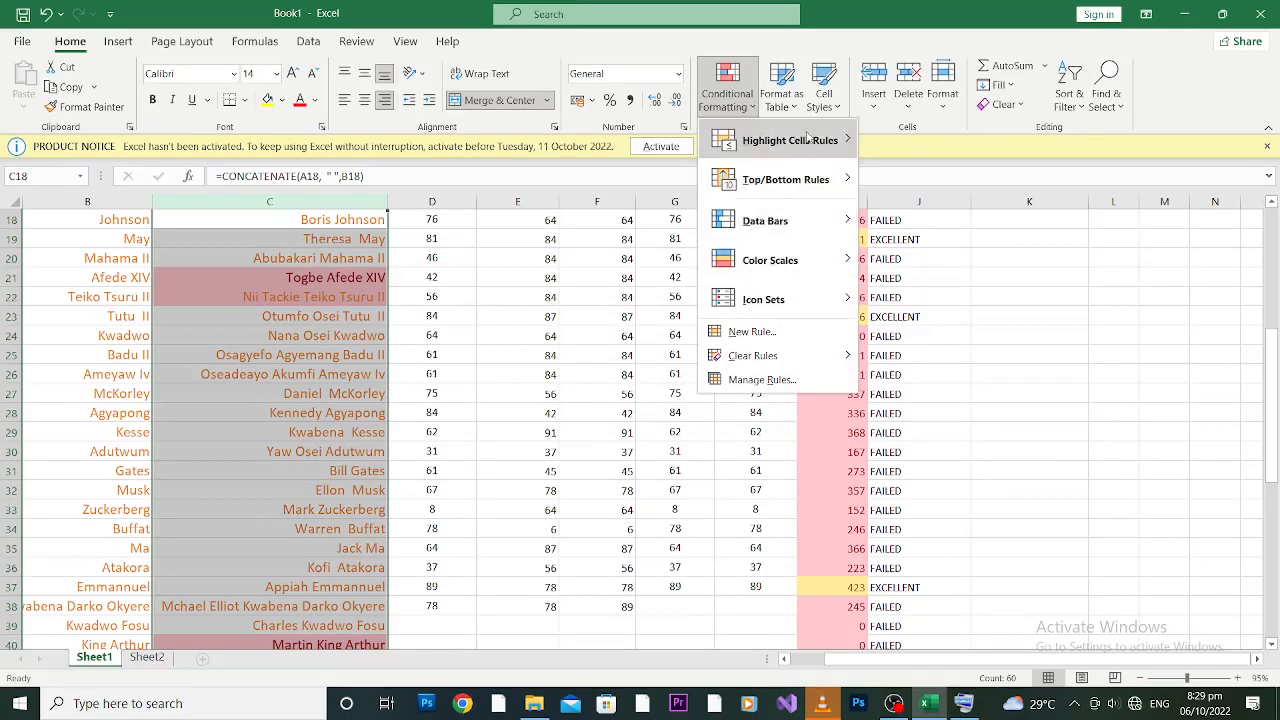
mouse_move(842, 141)
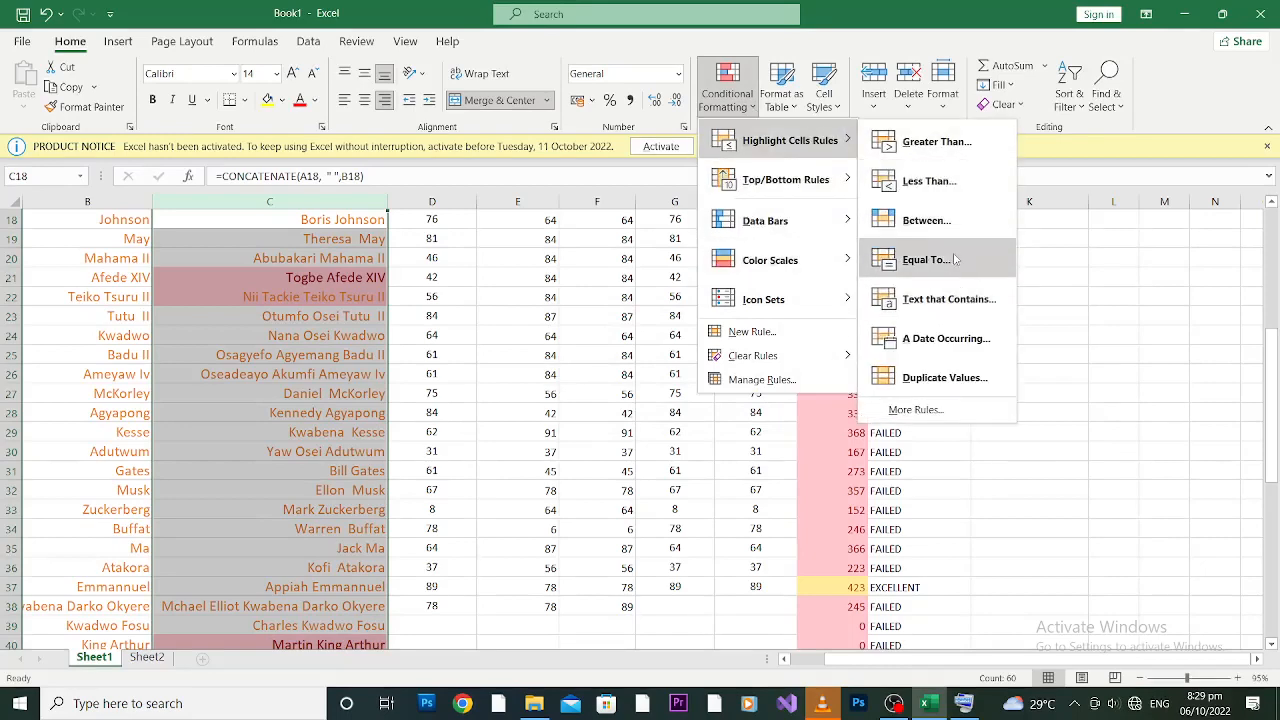
click(949, 300)
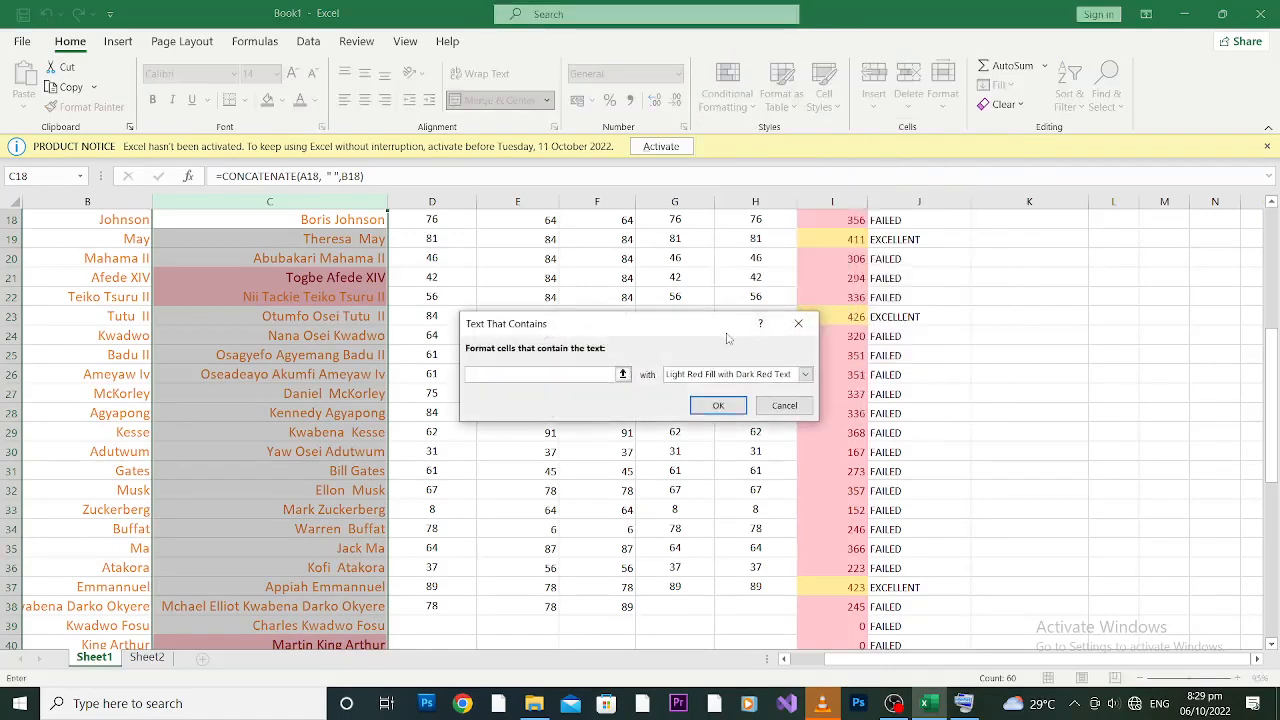
text(YAW)
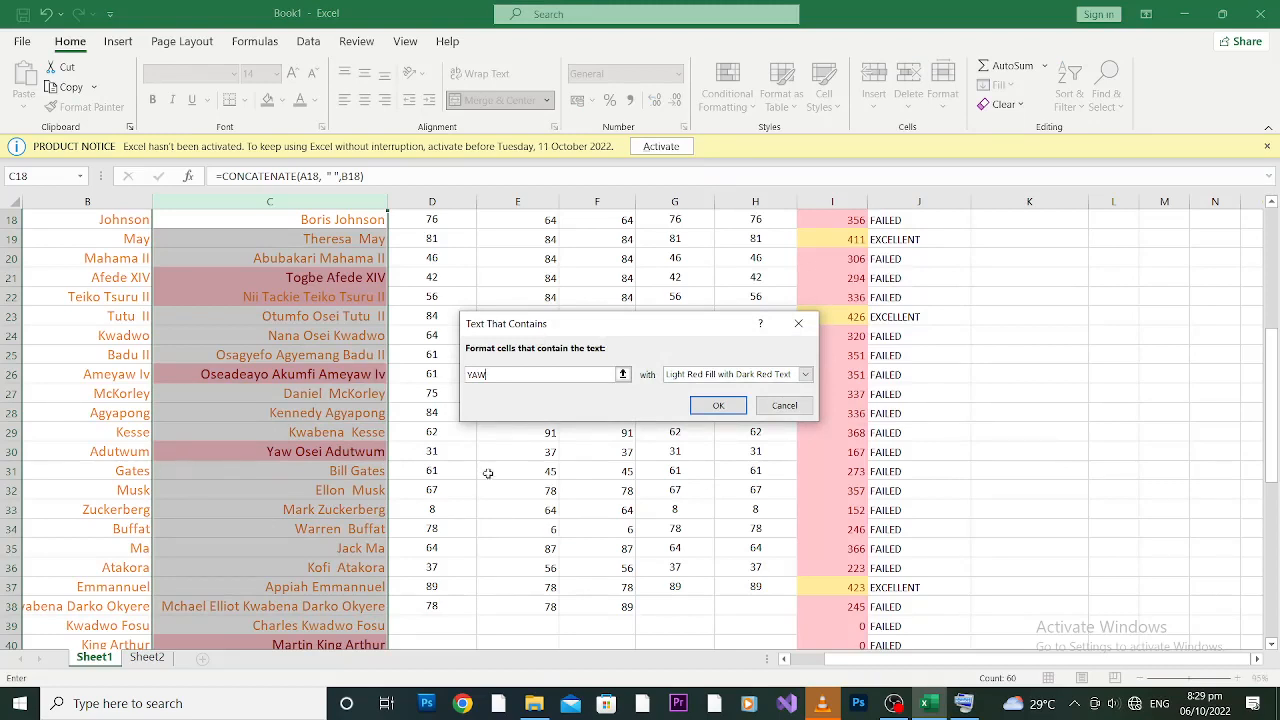
click(717, 406)
Step: Check the full-name formulas in C30 and C32, then minimize Excel to the desktop
click(267, 452)
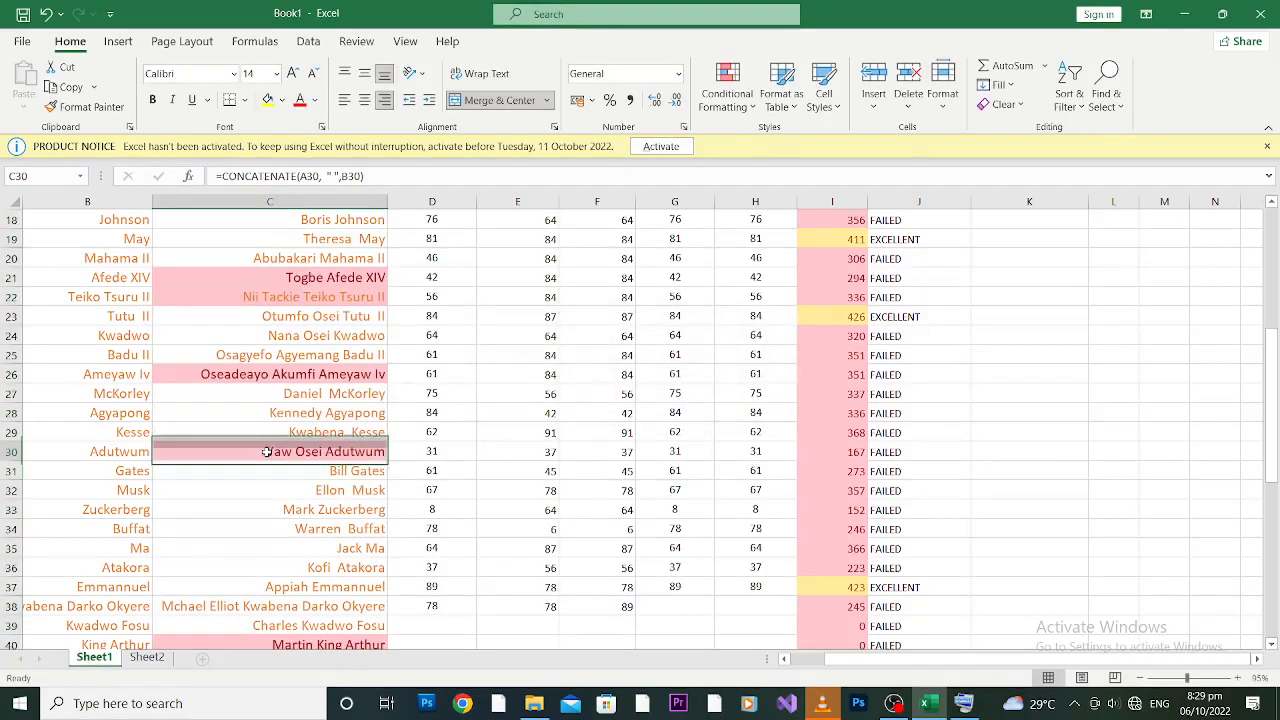
click(273, 485)
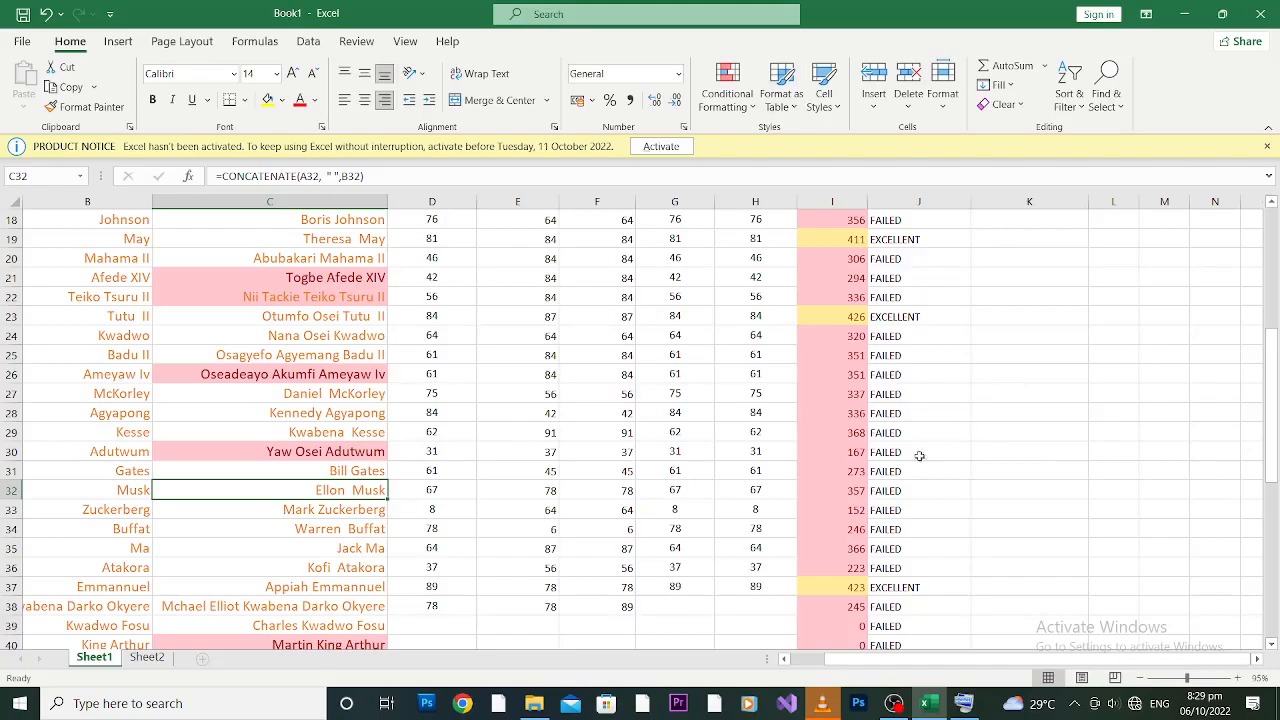
click(1180, 12)
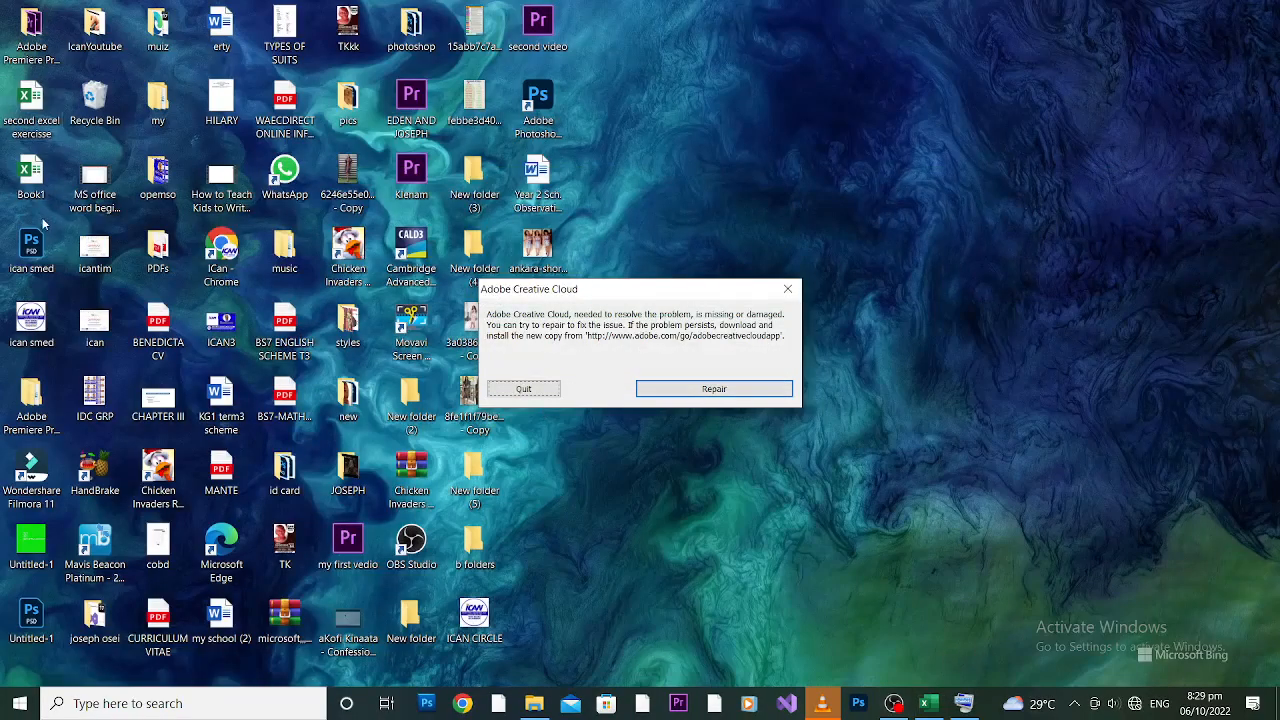
Step: View the ican smed logo image in Photos, then bring the OBS recording window forward
click(37, 325)
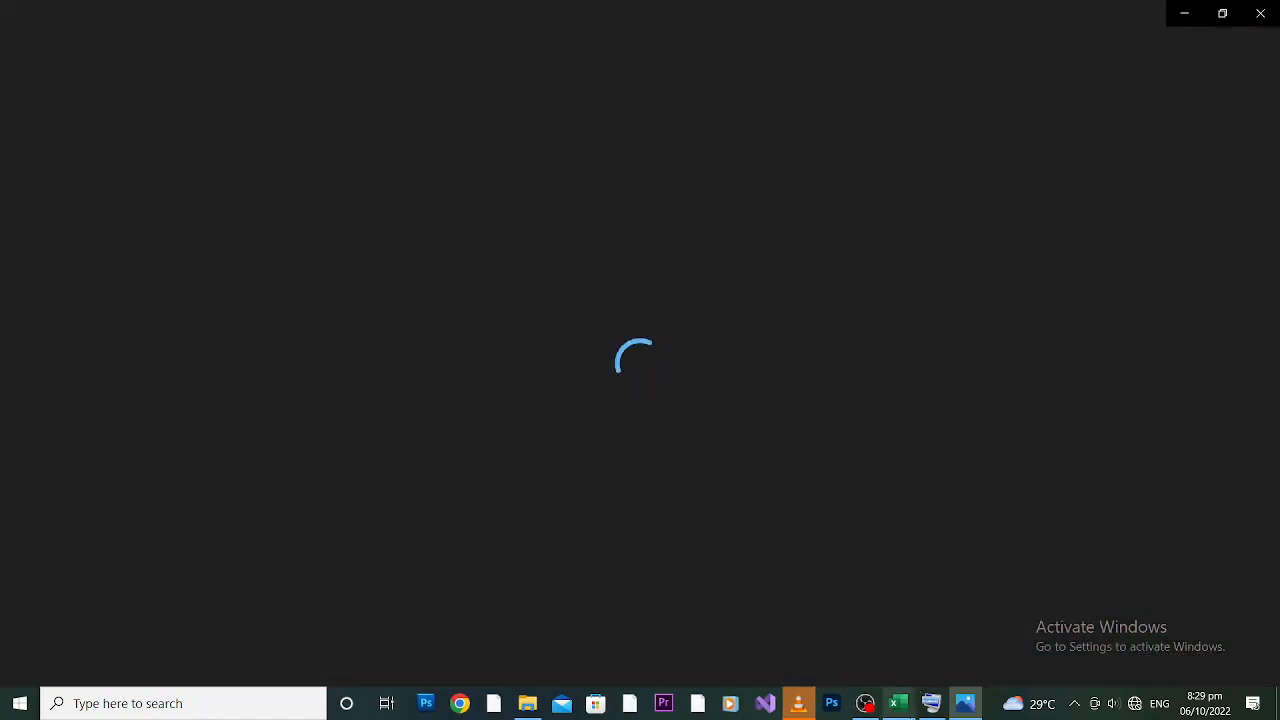
mouse_move(867, 701)
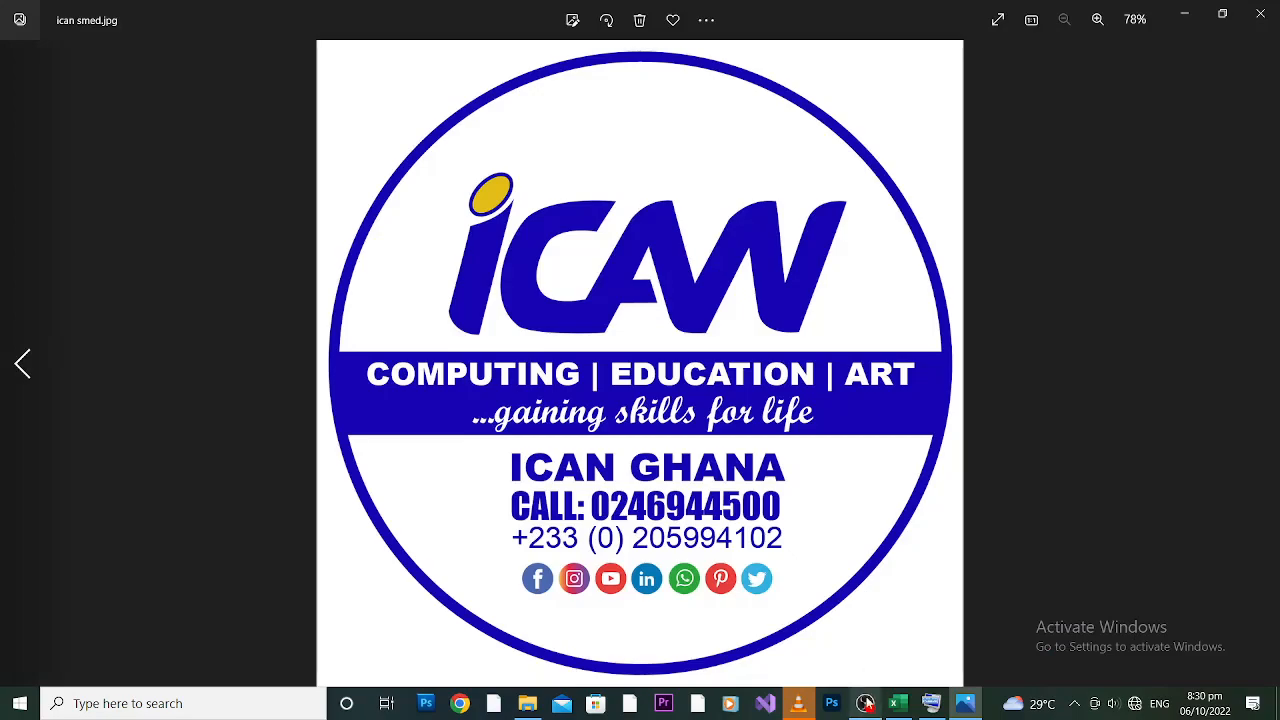
click(866, 704)
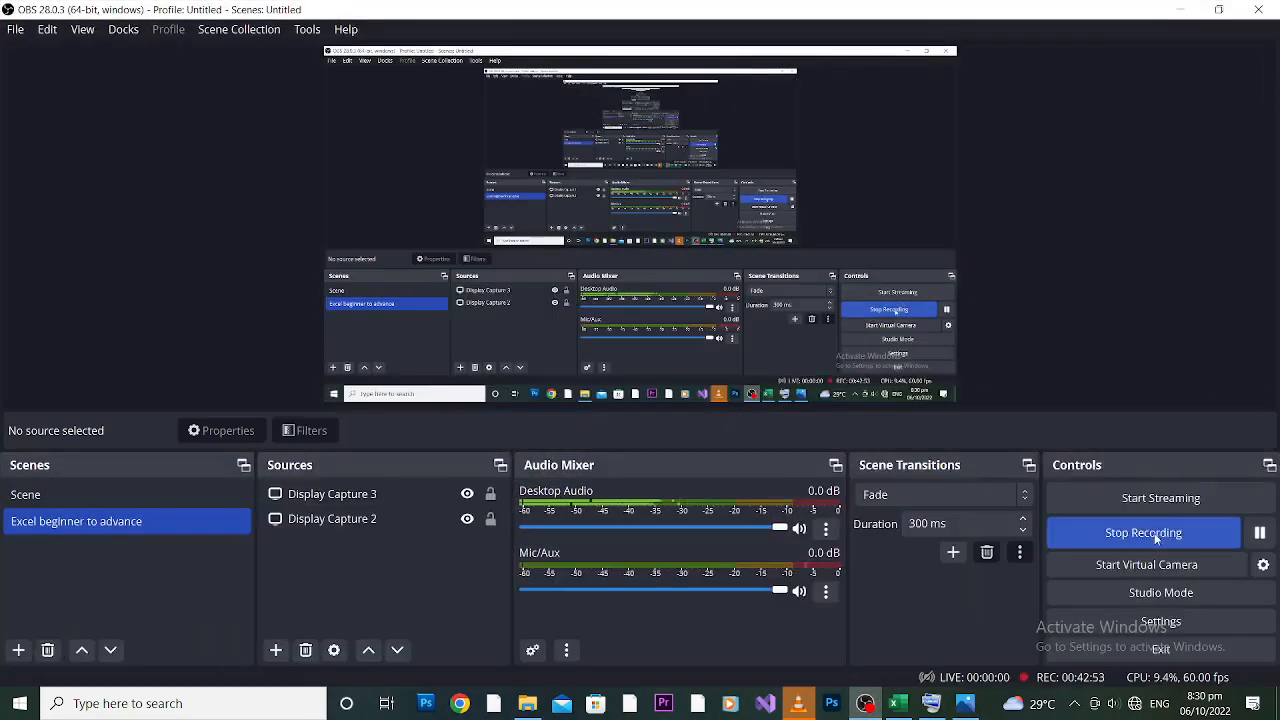